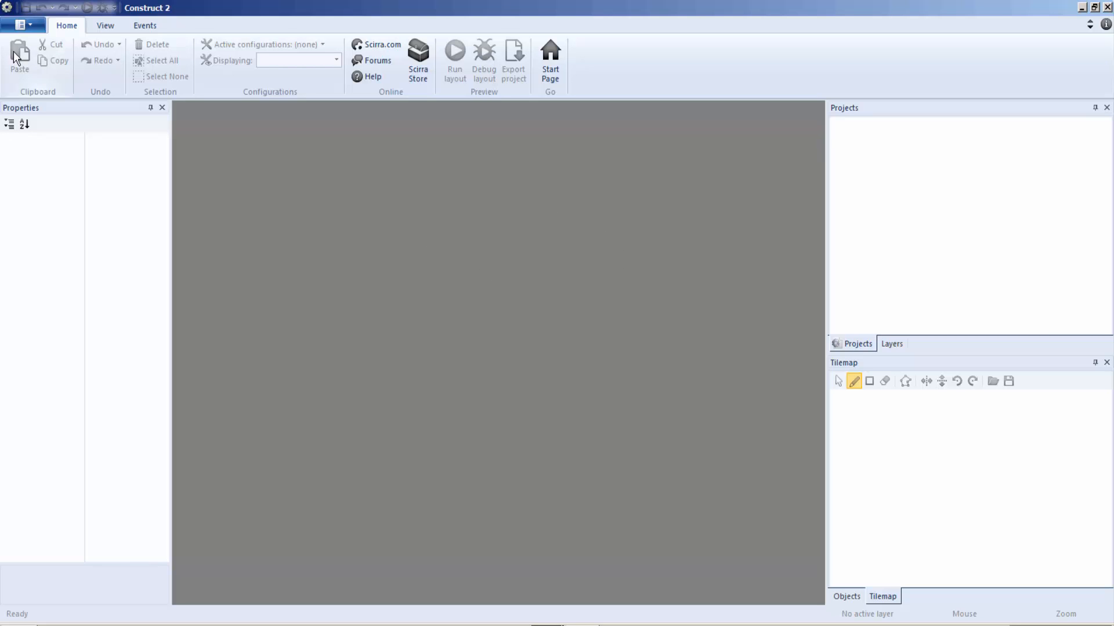
Step: Try the Office XP and Basic interface styles, and switch the style back to Scenic
click(102, 25)
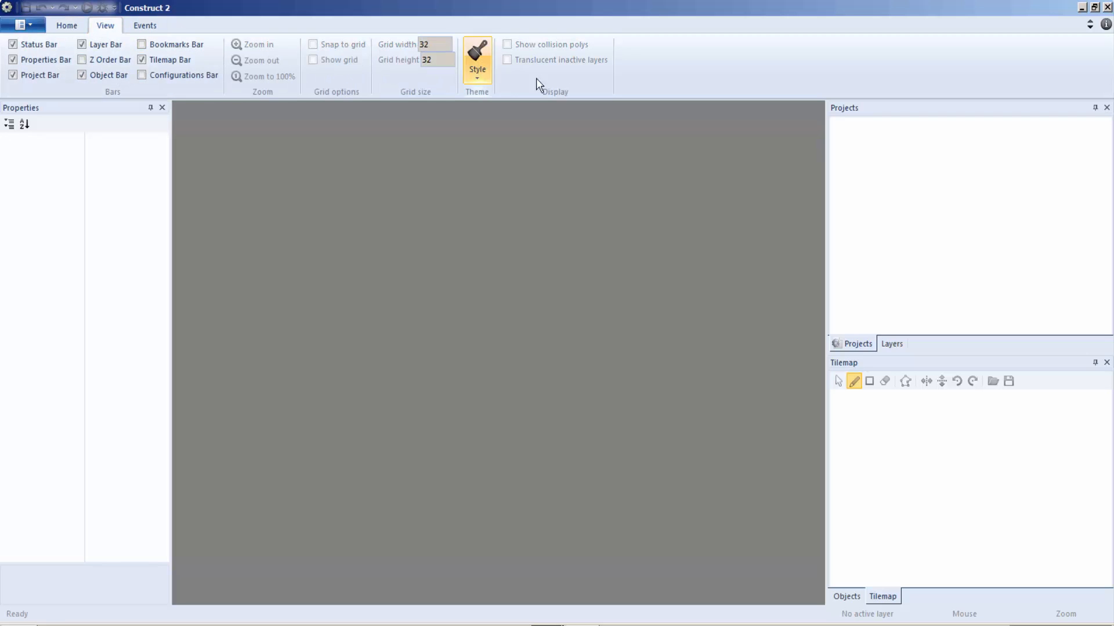
click(483, 79)
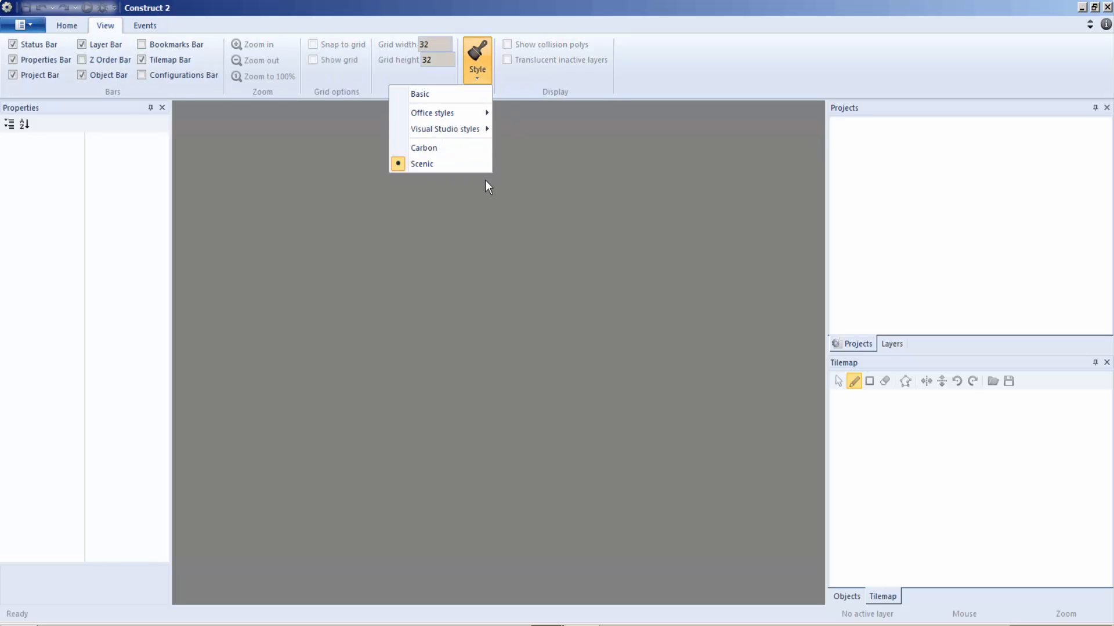
mouse_move(455, 114)
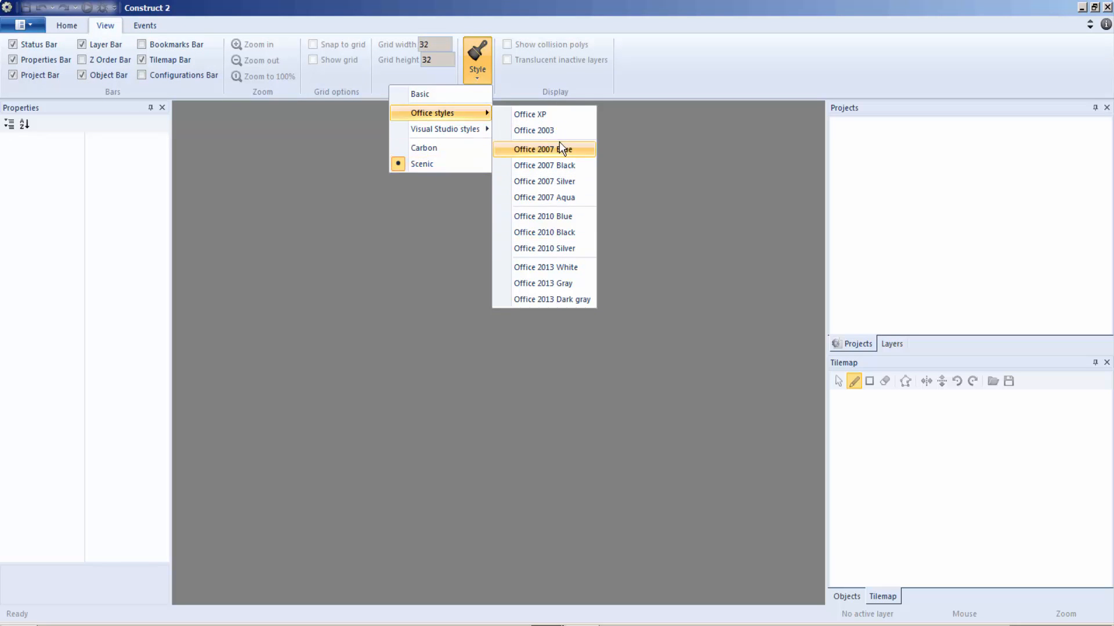
click(548, 115)
click(475, 65)
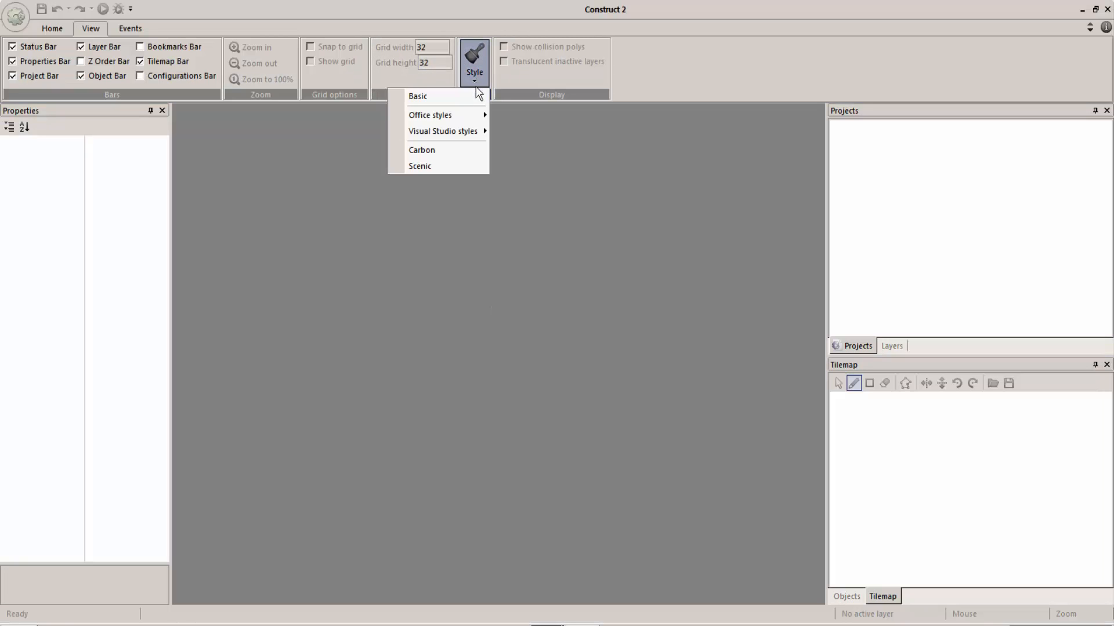
click(477, 96)
click(479, 78)
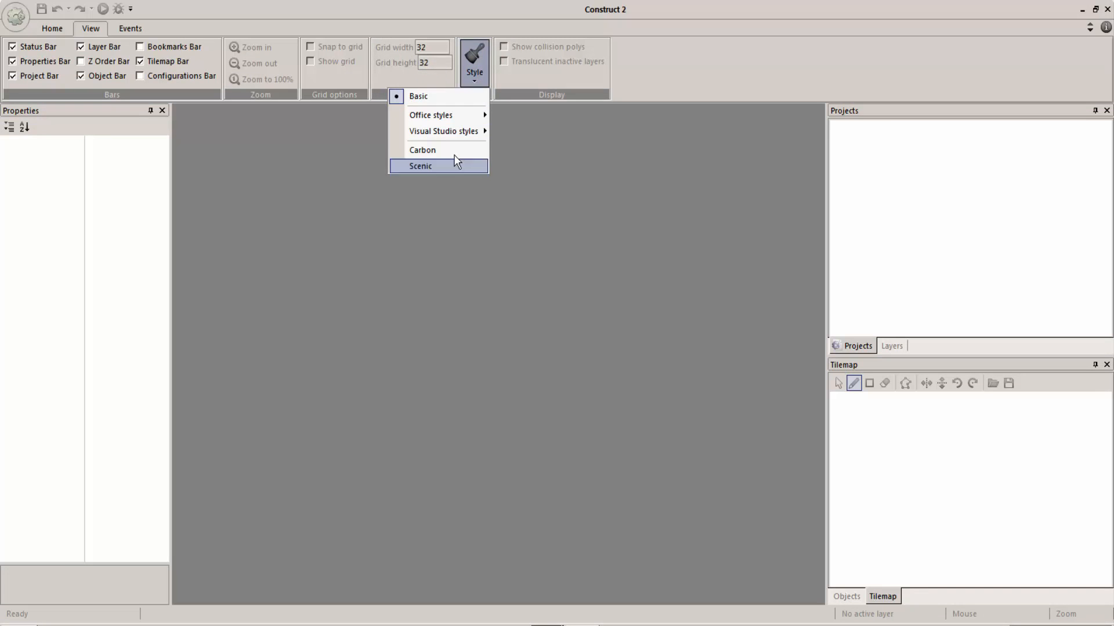
click(449, 167)
click(139, 25)
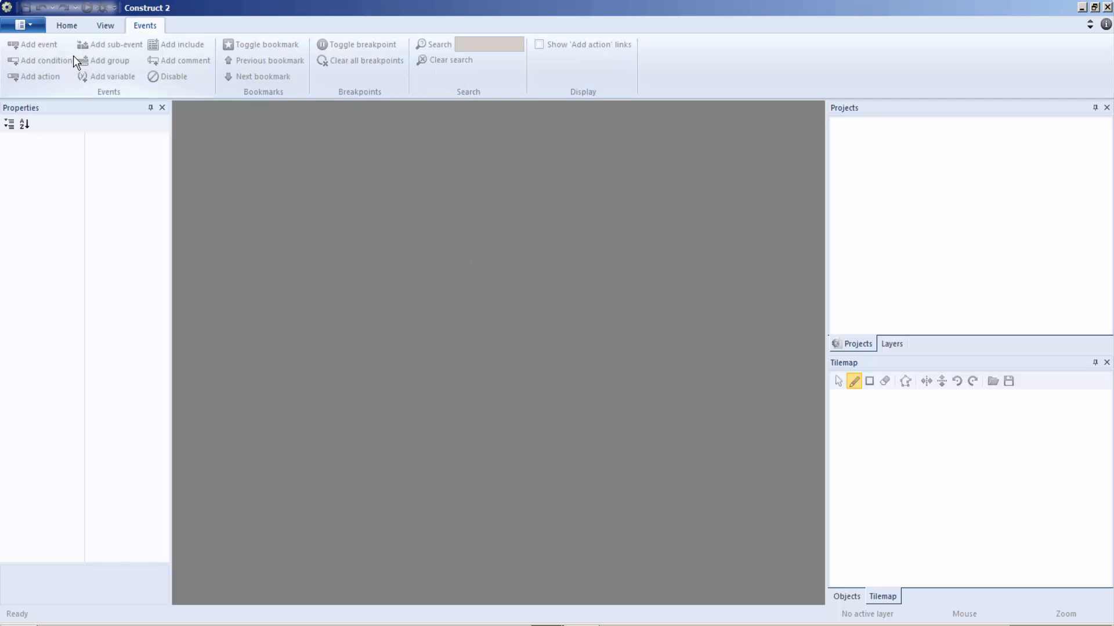
click(66, 27)
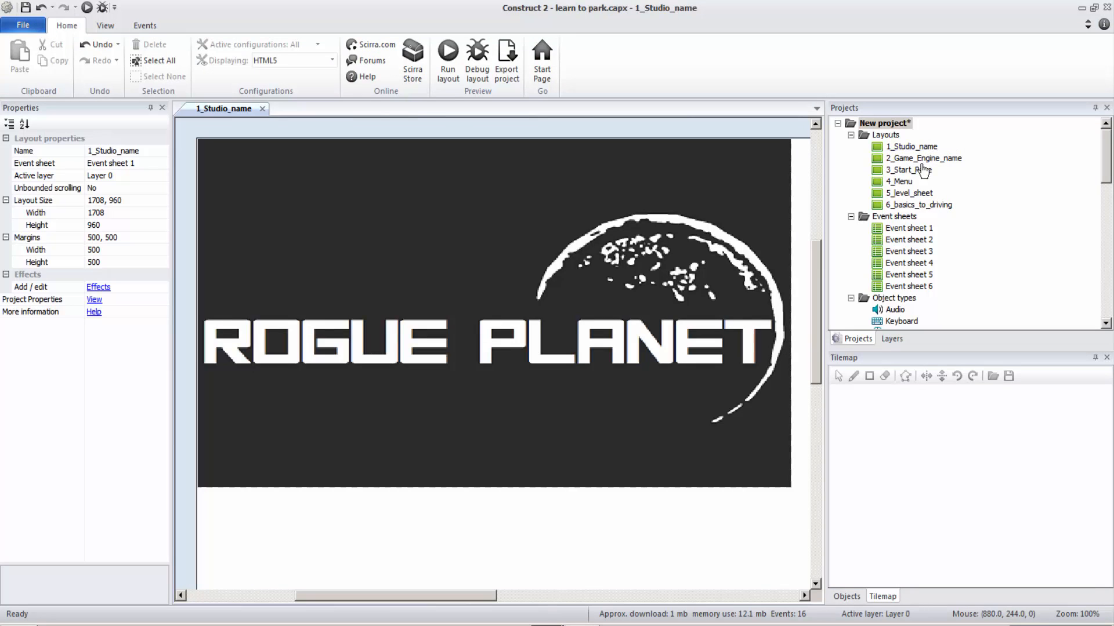
Step: Preview the game from the 1_Studio_name layout, start playing the first level and dismiss its instructions
click(940, 207)
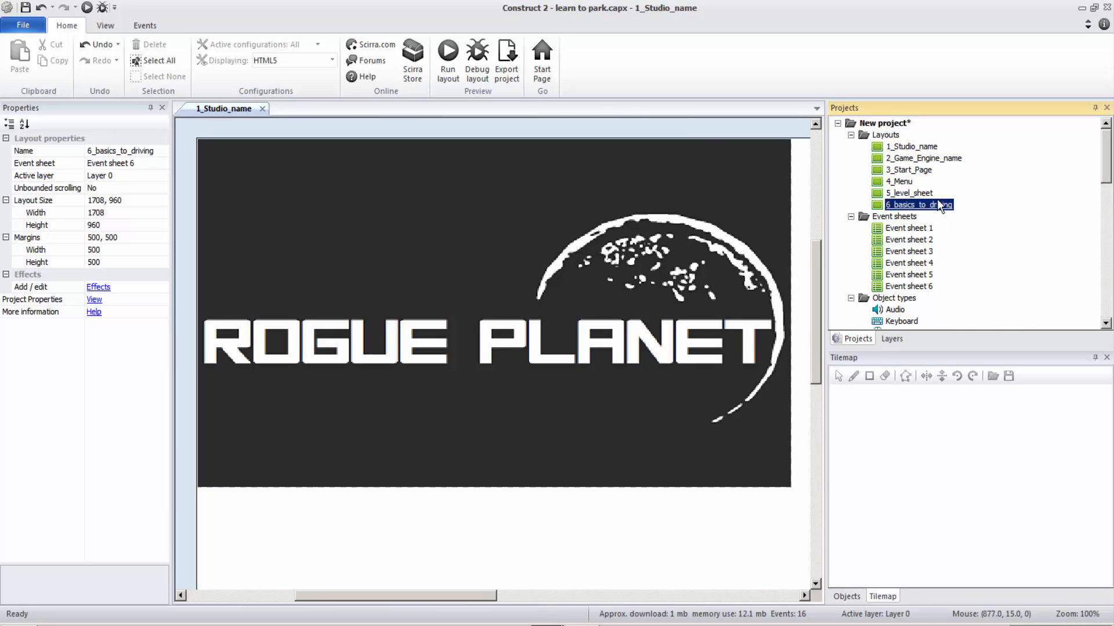
click(911, 147)
click(445, 58)
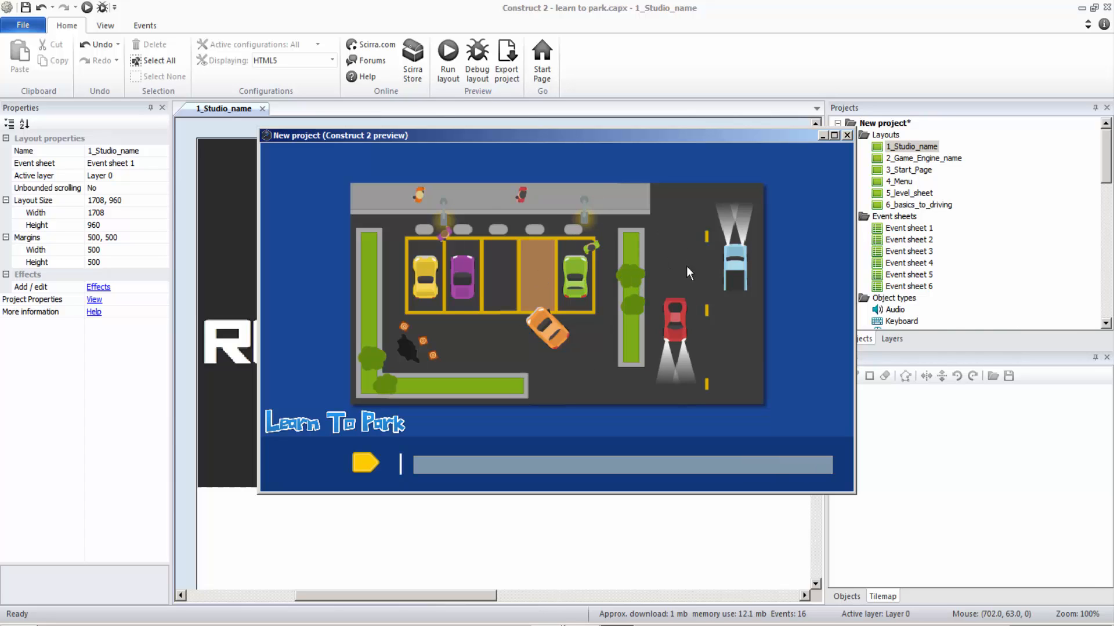
click(374, 461)
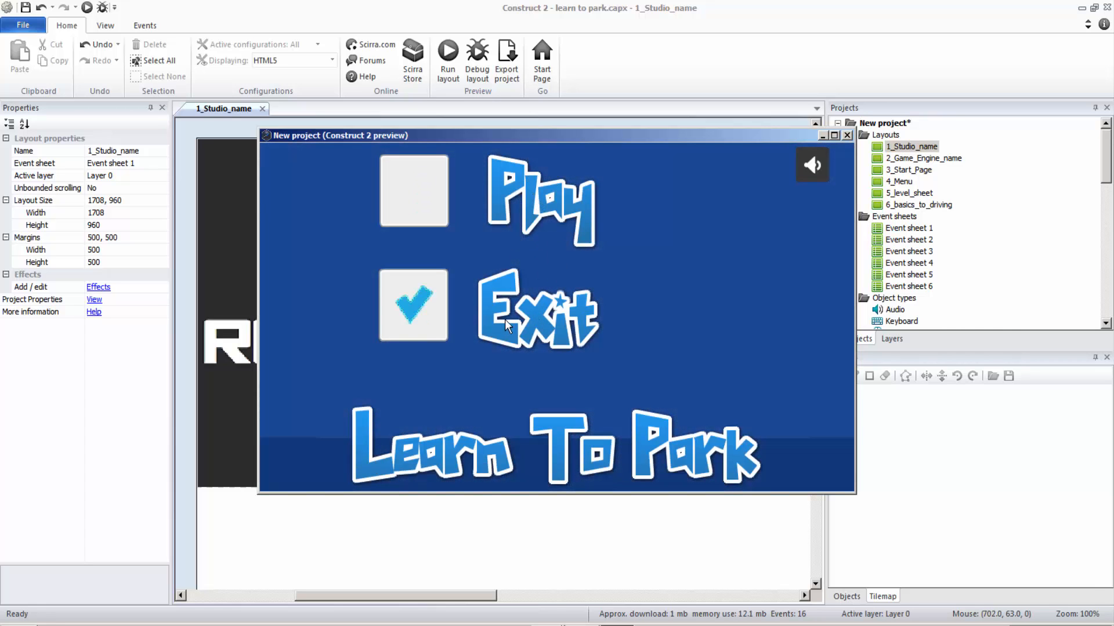
click(518, 181)
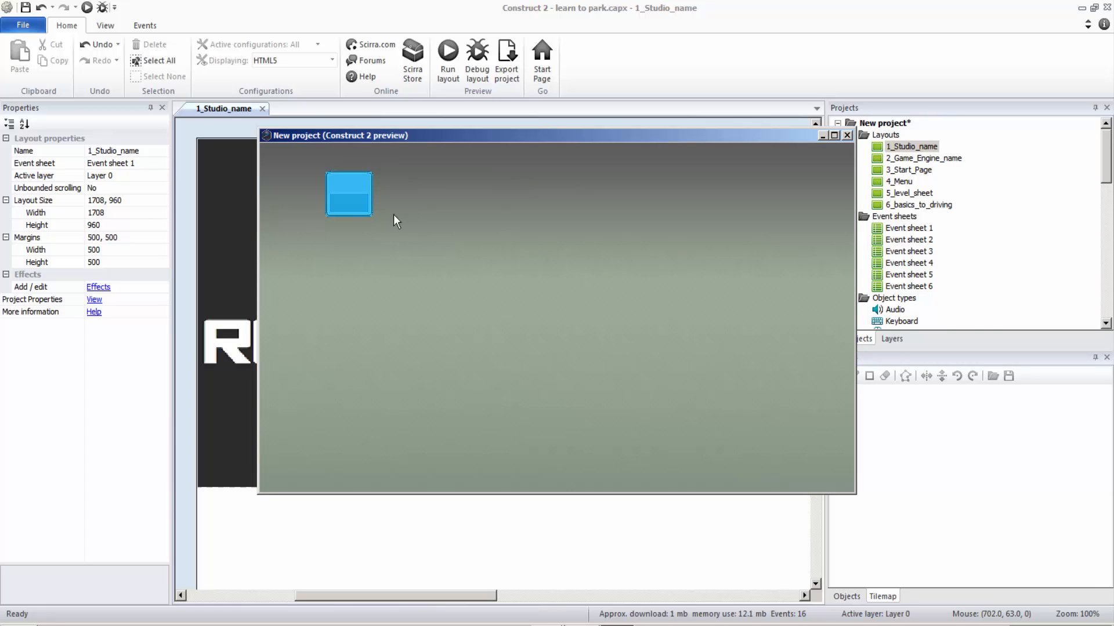
click(349, 193)
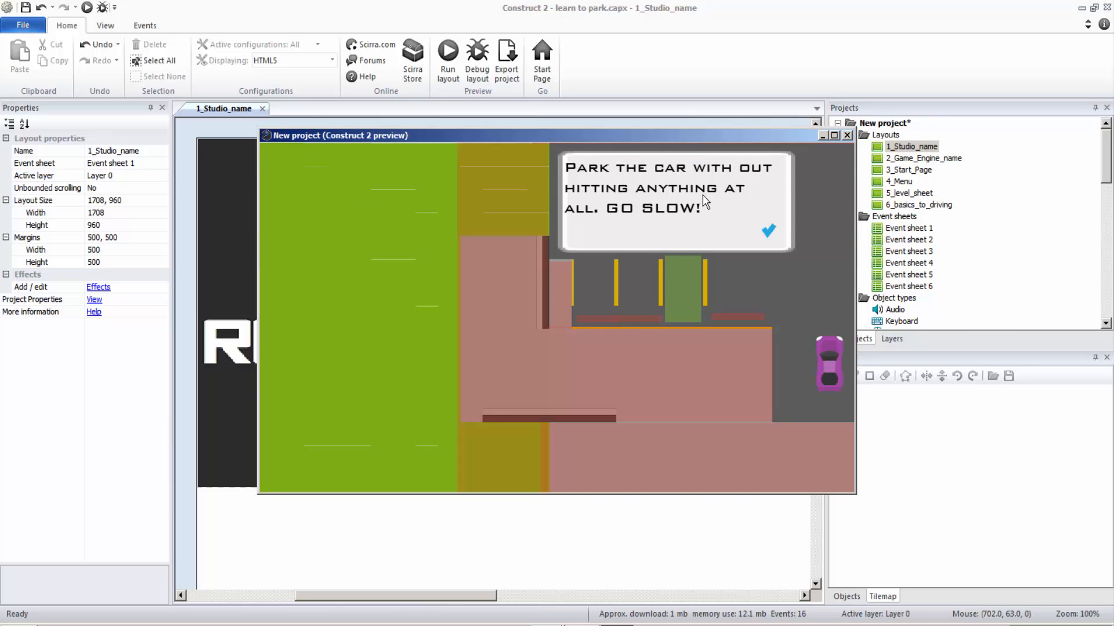
click(768, 231)
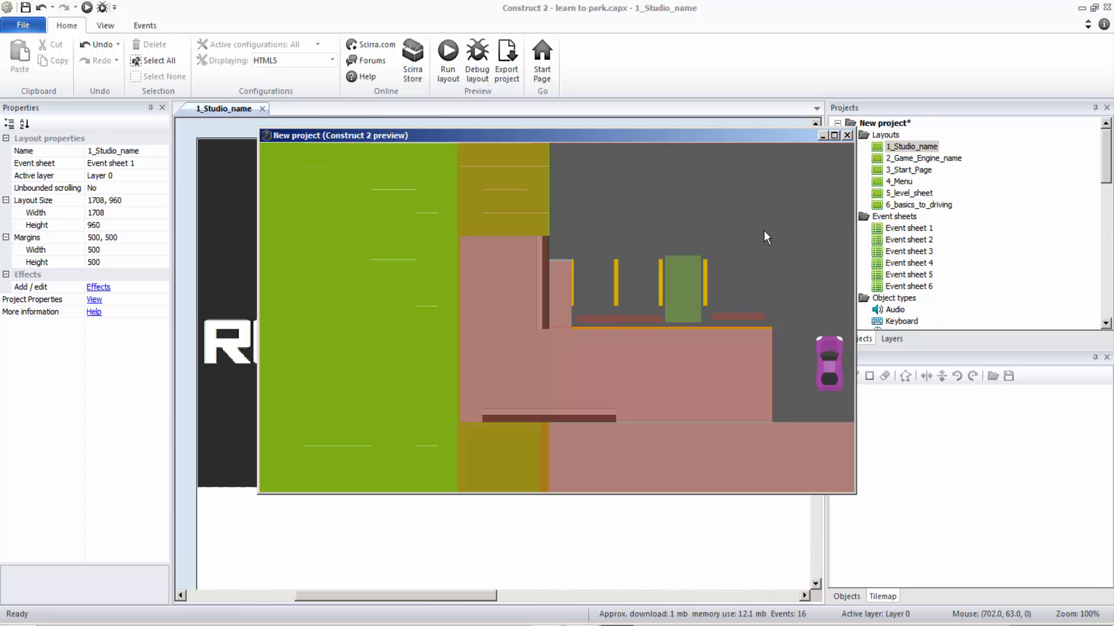
Step: Test the level by driving the purple car into the green parking space, and close the preview
key(Up)
key(Left)
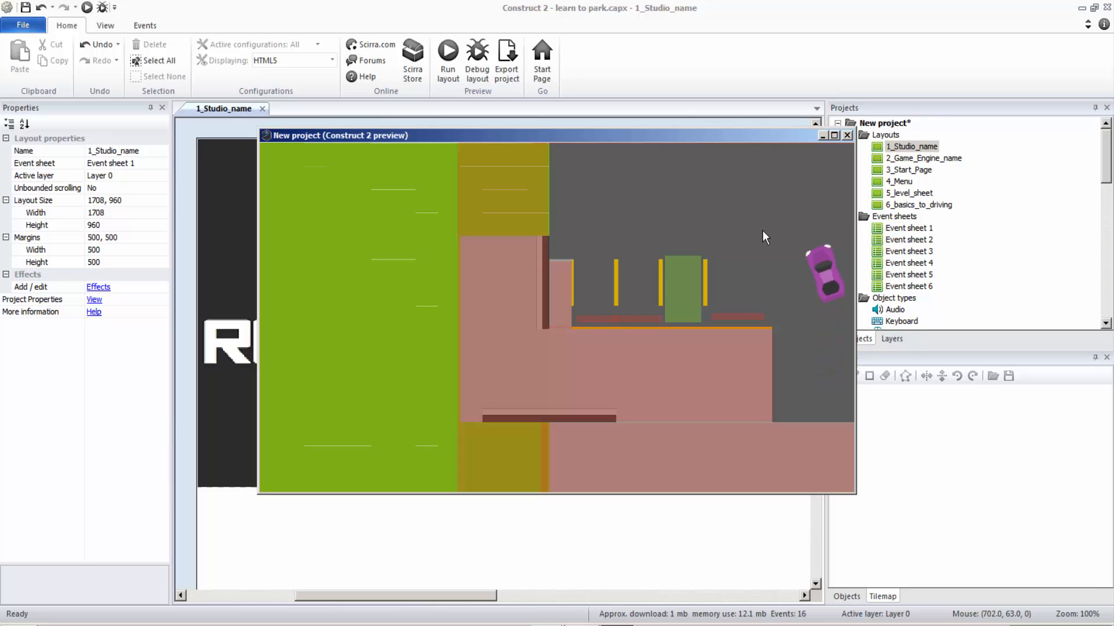
key(Up)
key(Left)
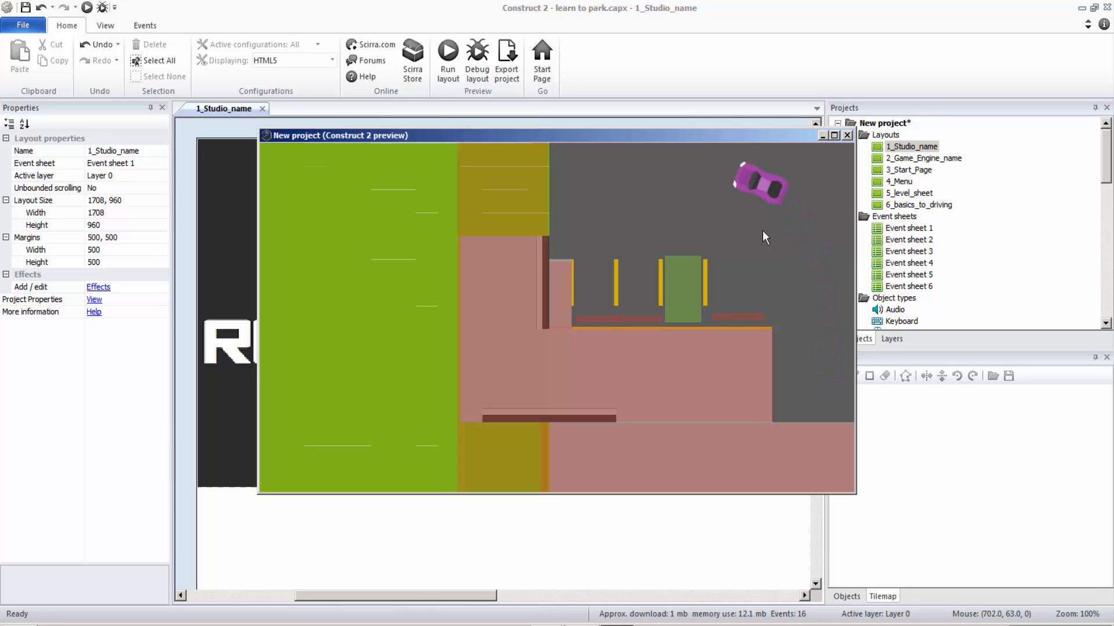
key(Up)
key(Left)
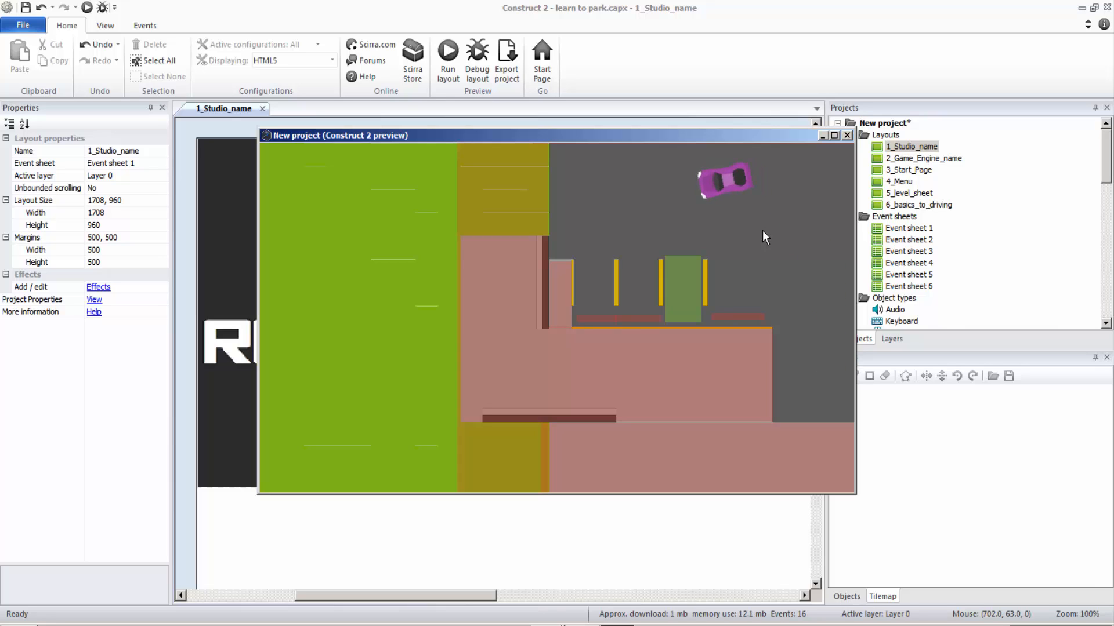
key(Up)
key(Left)
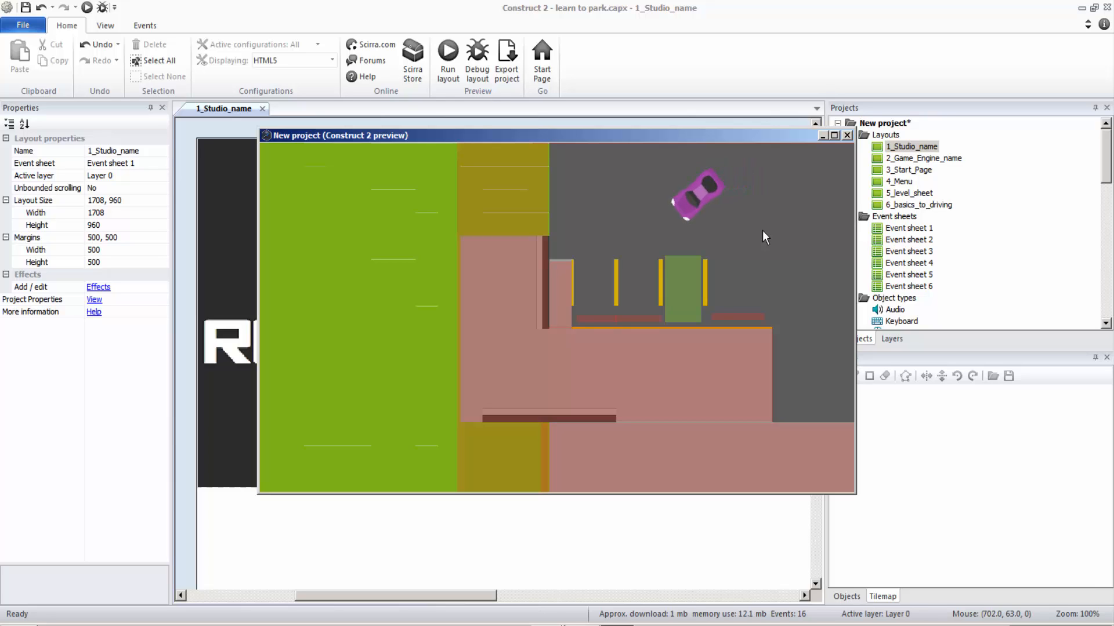
key(Up)
key(Left)
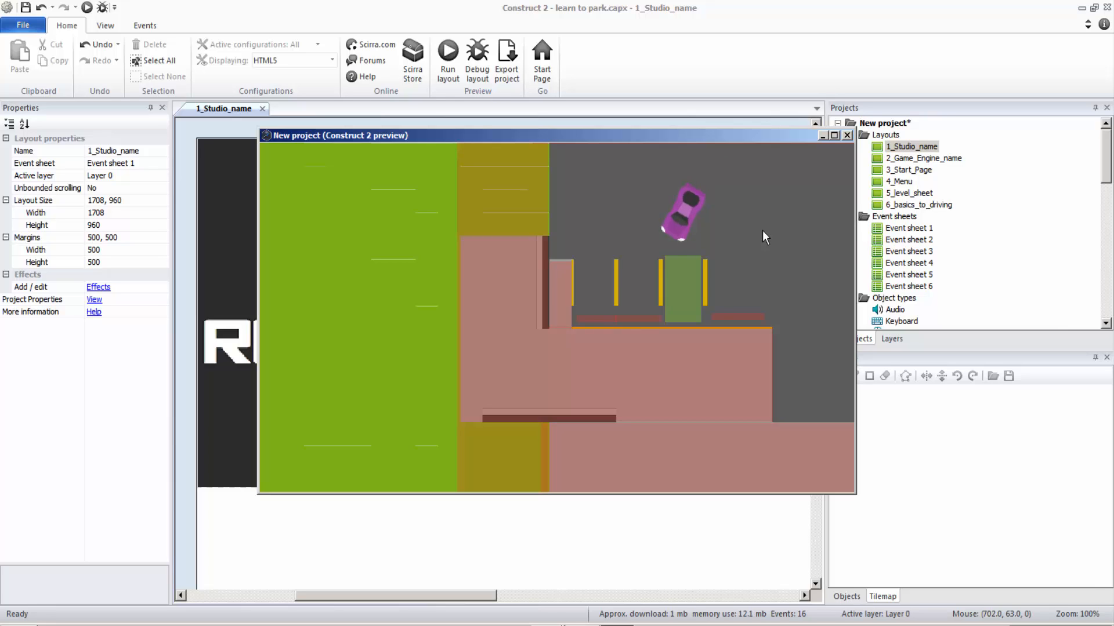
key(Up)
key(Left)
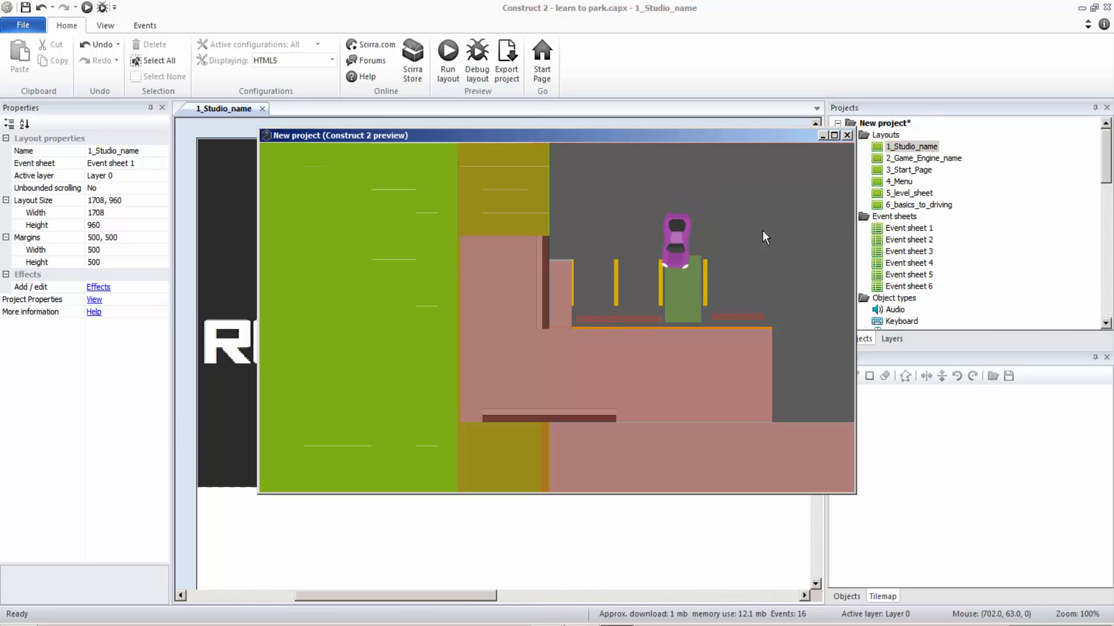
key(Up)
key(Left)
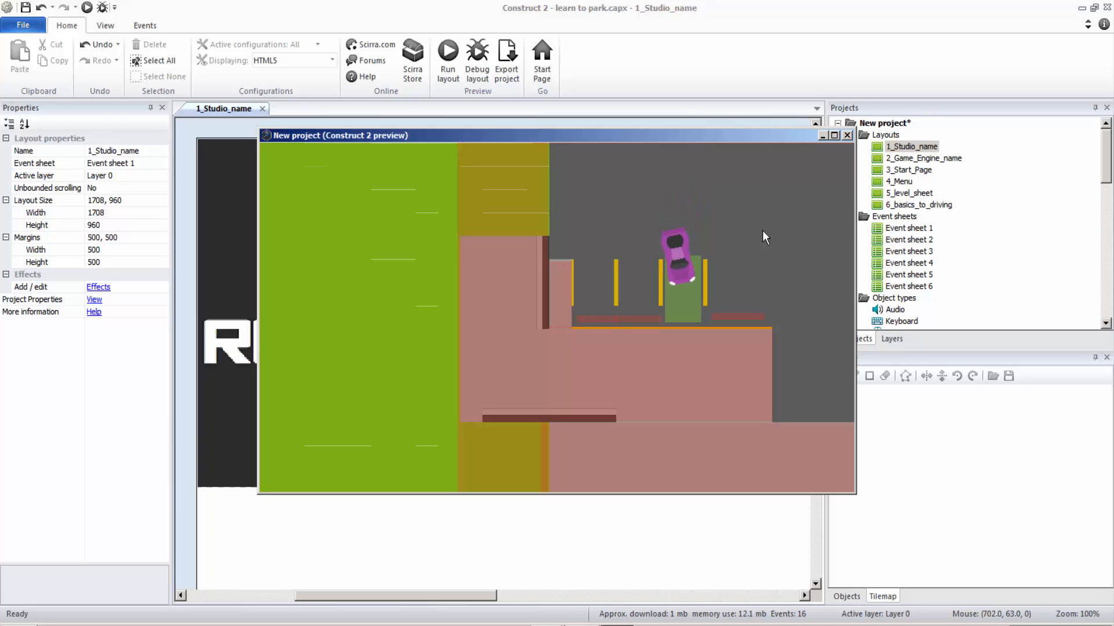
key(Up)
key(Right)
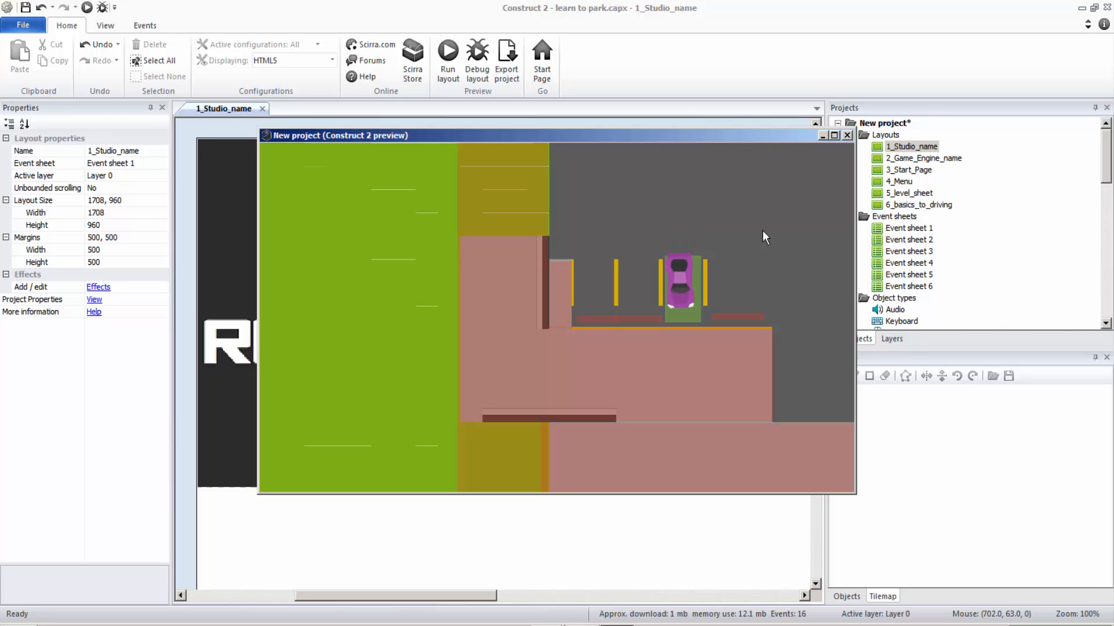
key(Up)
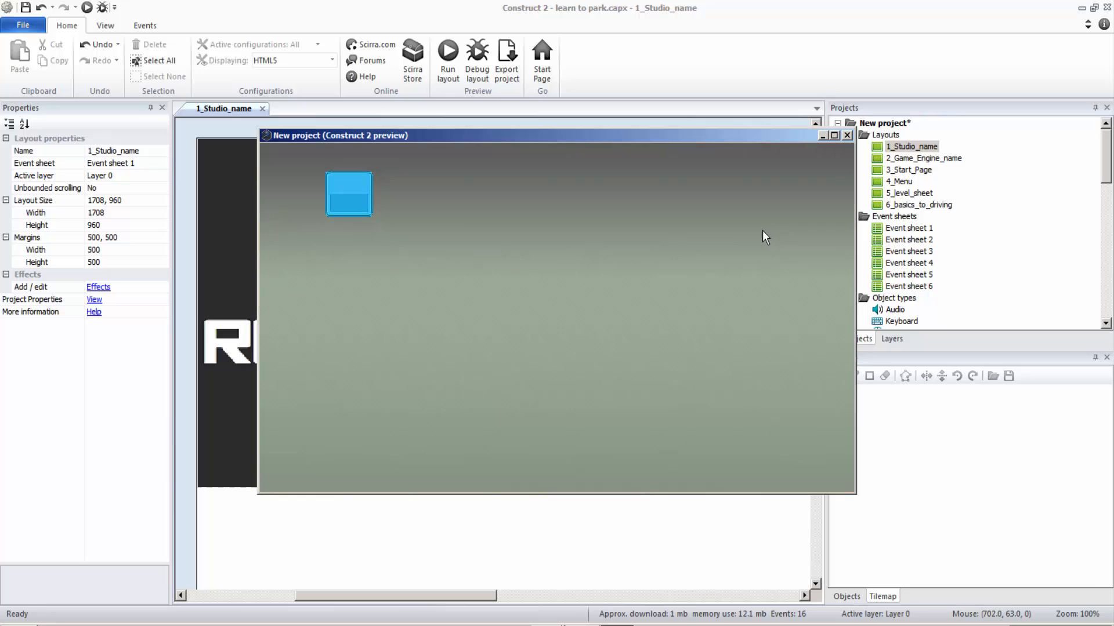
click(847, 136)
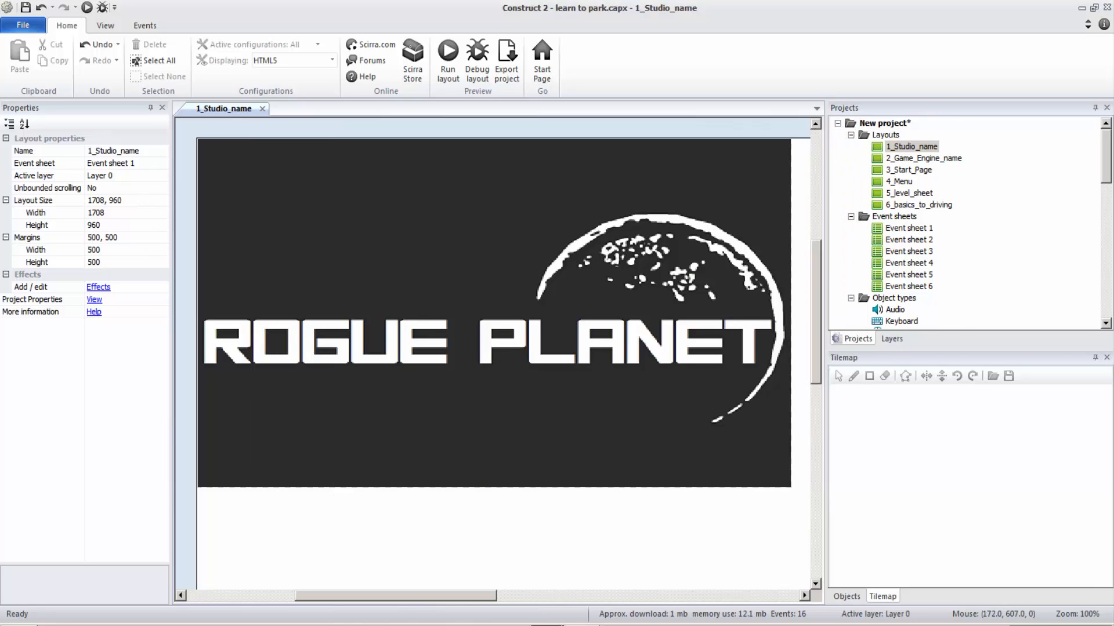
Step: Examine the studio logo sprite's properties and the events in Event sheet 1, and return to the 1_Studio_name layout
click(410, 286)
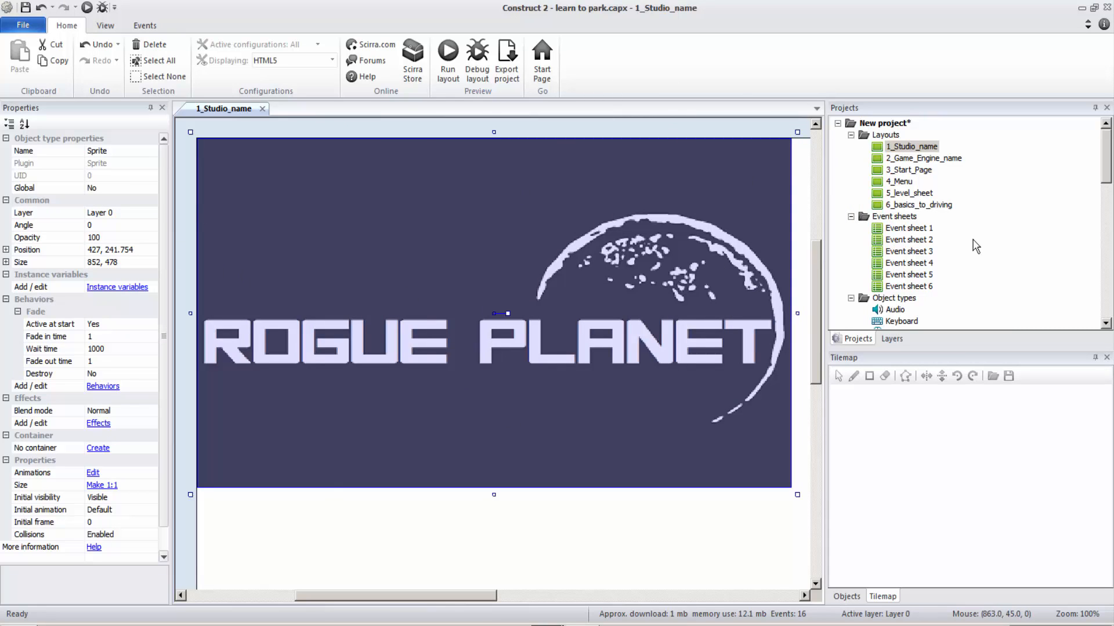
double_click(928, 231)
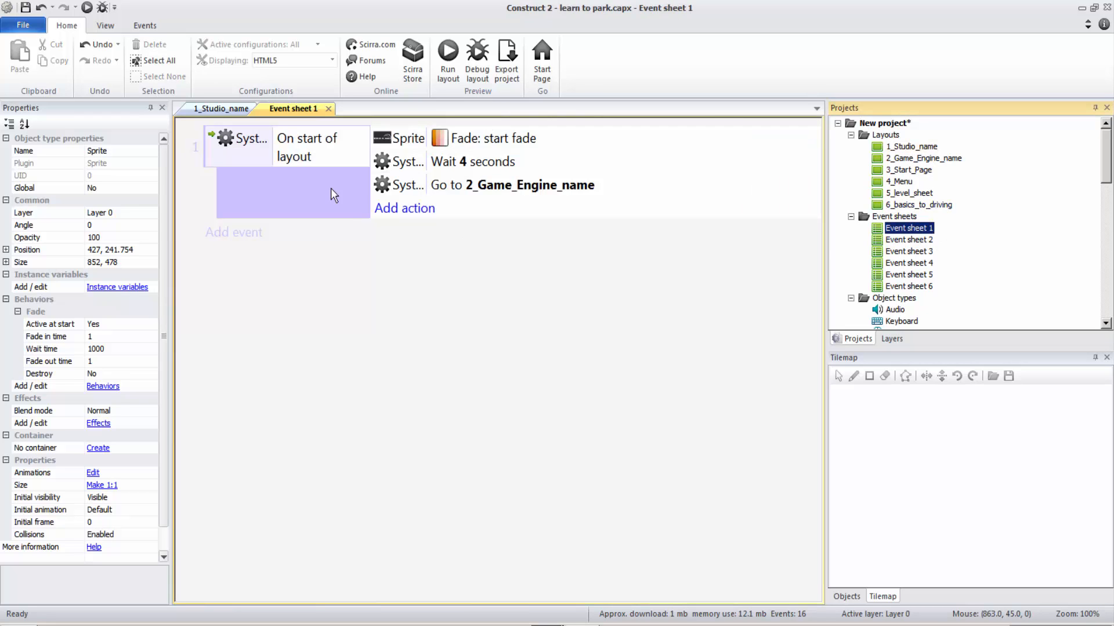
click(213, 111)
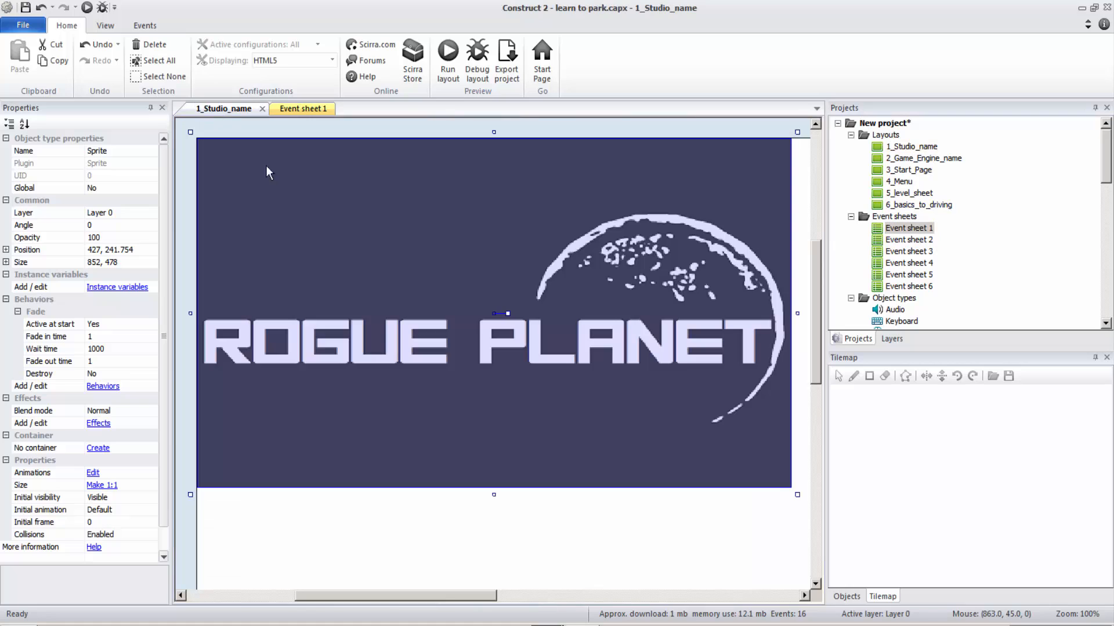
click(690, 539)
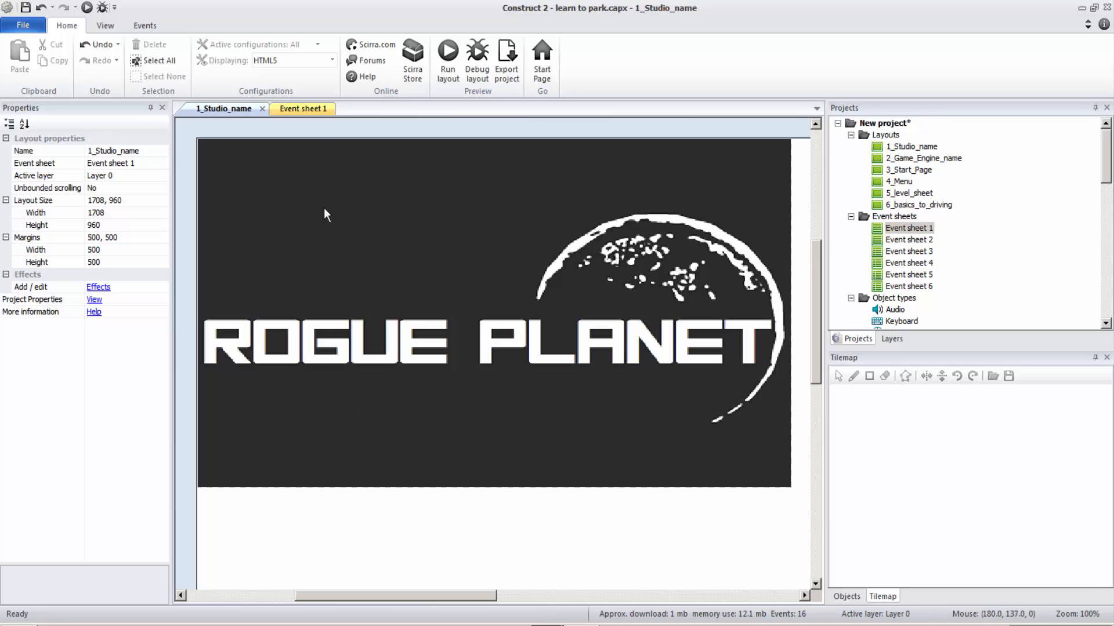
click(394, 276)
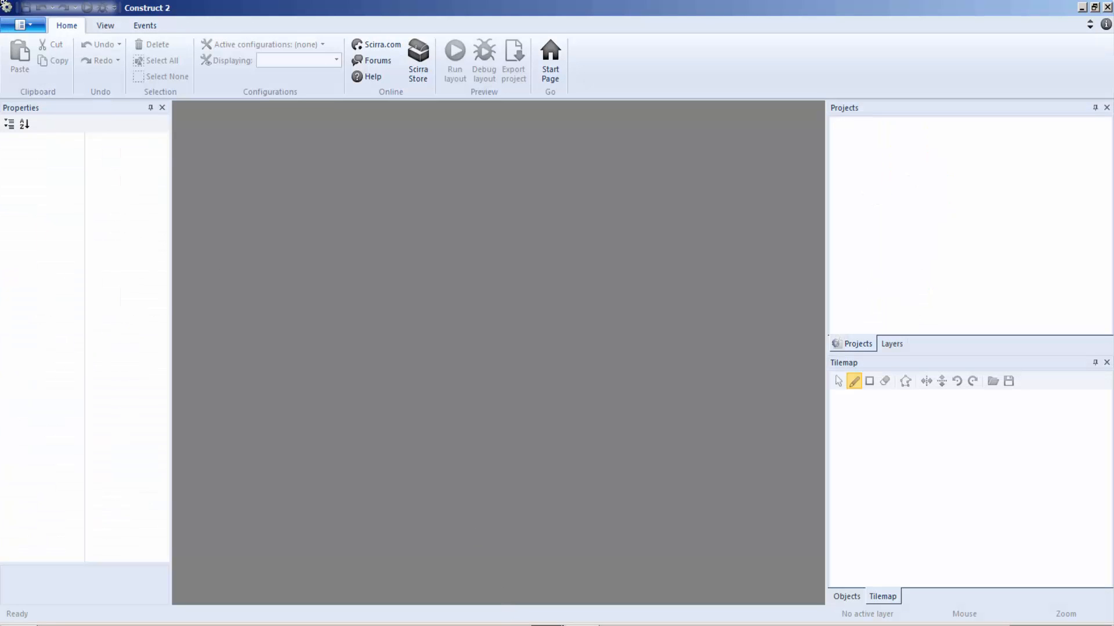
Step: Create a new empty project with default settings
click(13, 30)
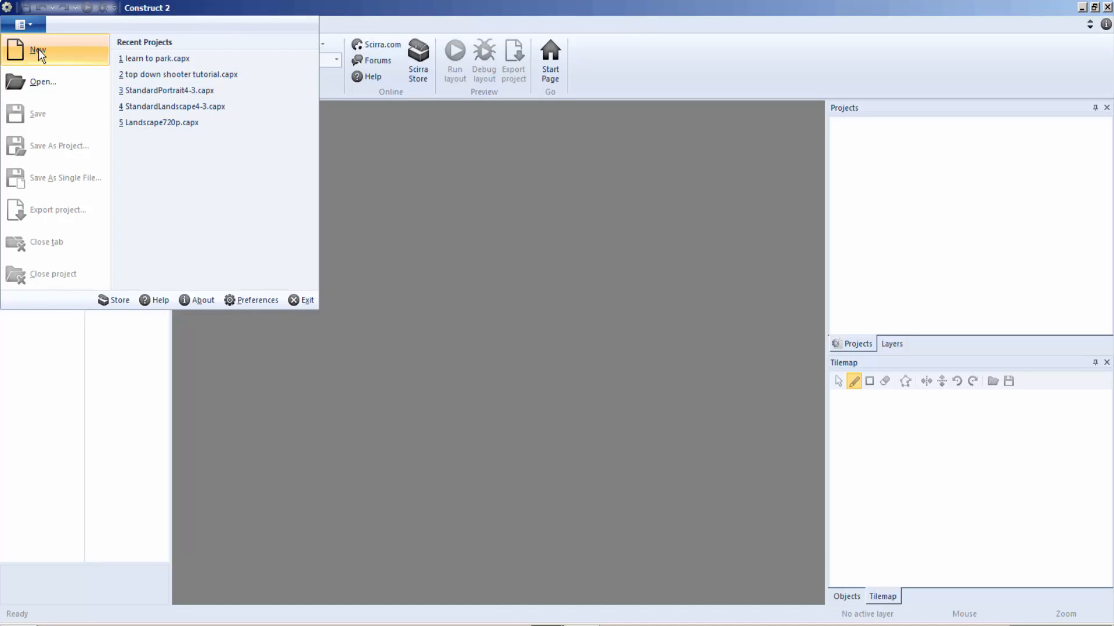
click(38, 50)
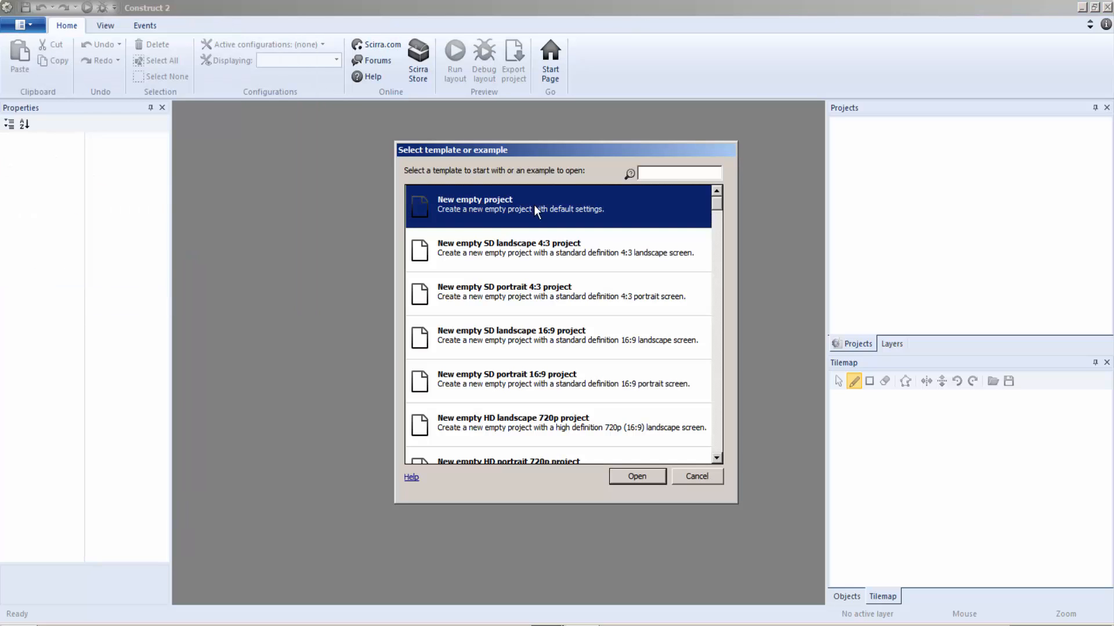
double_click(495, 218)
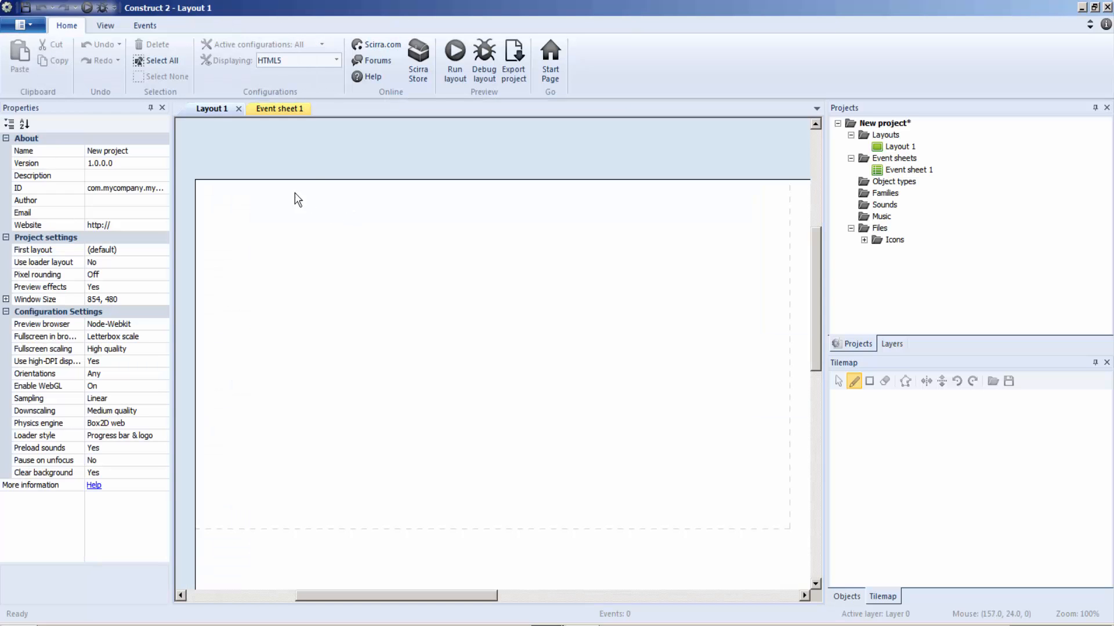
Step: Insert an Audio object into the new project from Layout 1
right_click(294, 197)
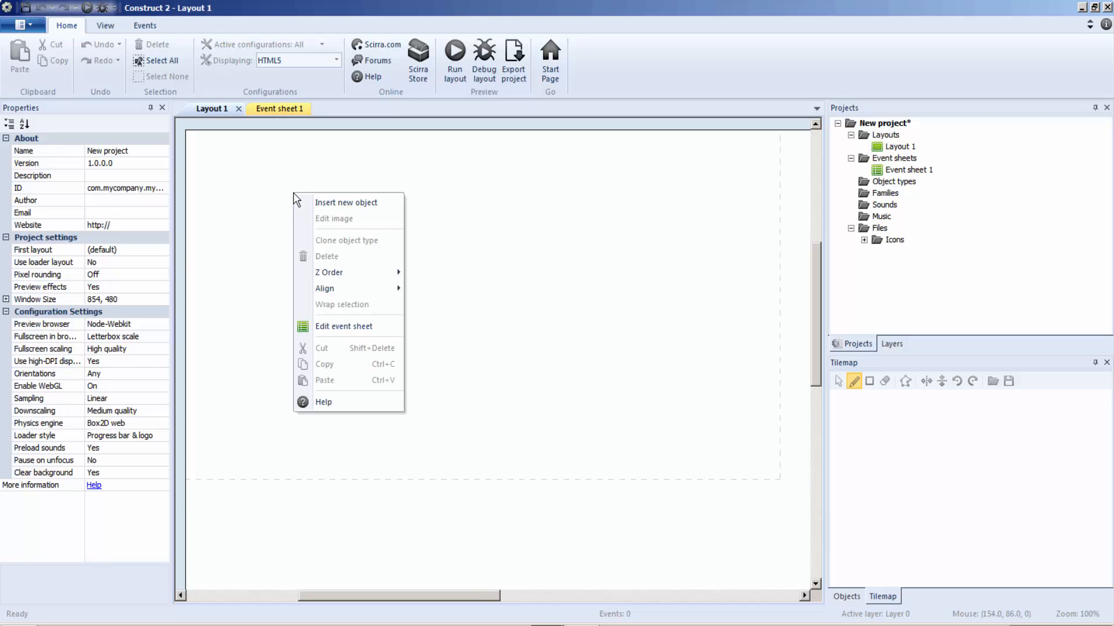
click(389, 209)
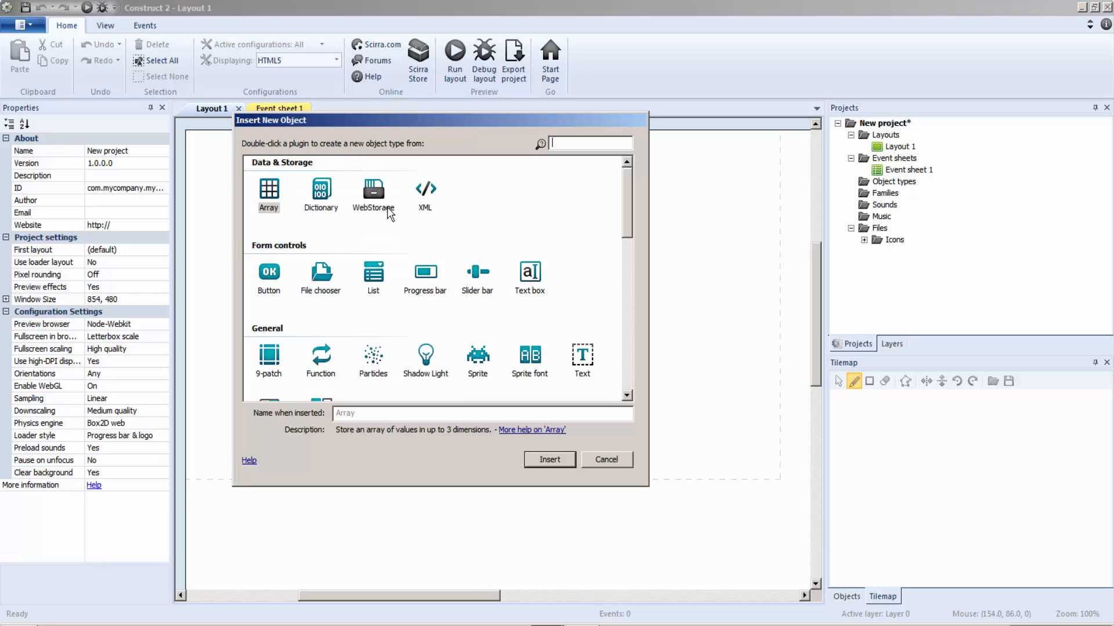
drag(631, 192, 624, 266)
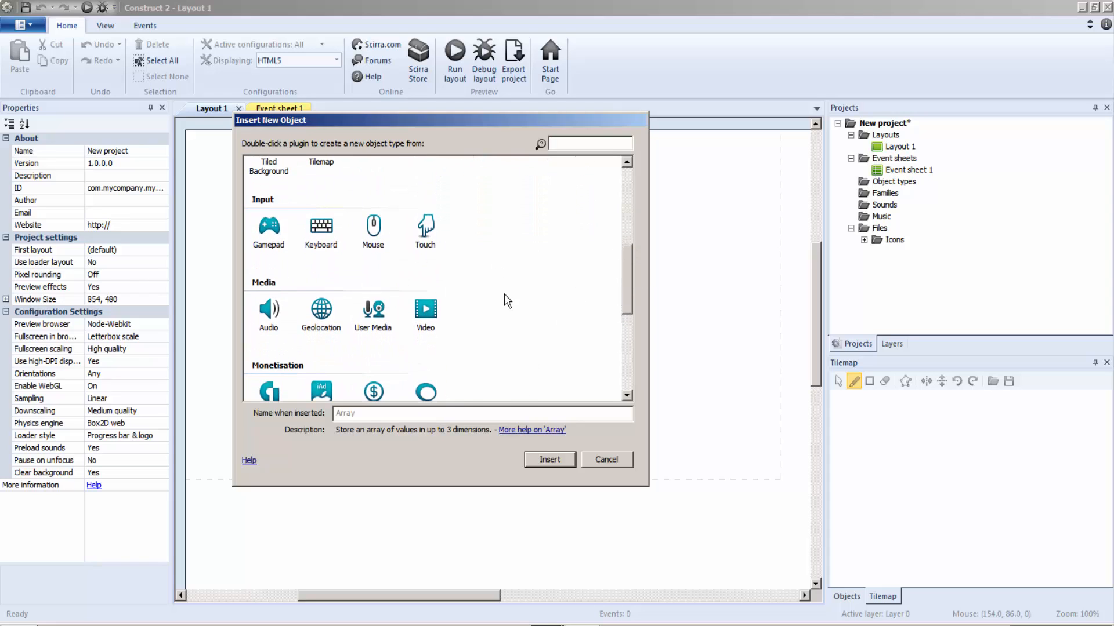
double_click(273, 313)
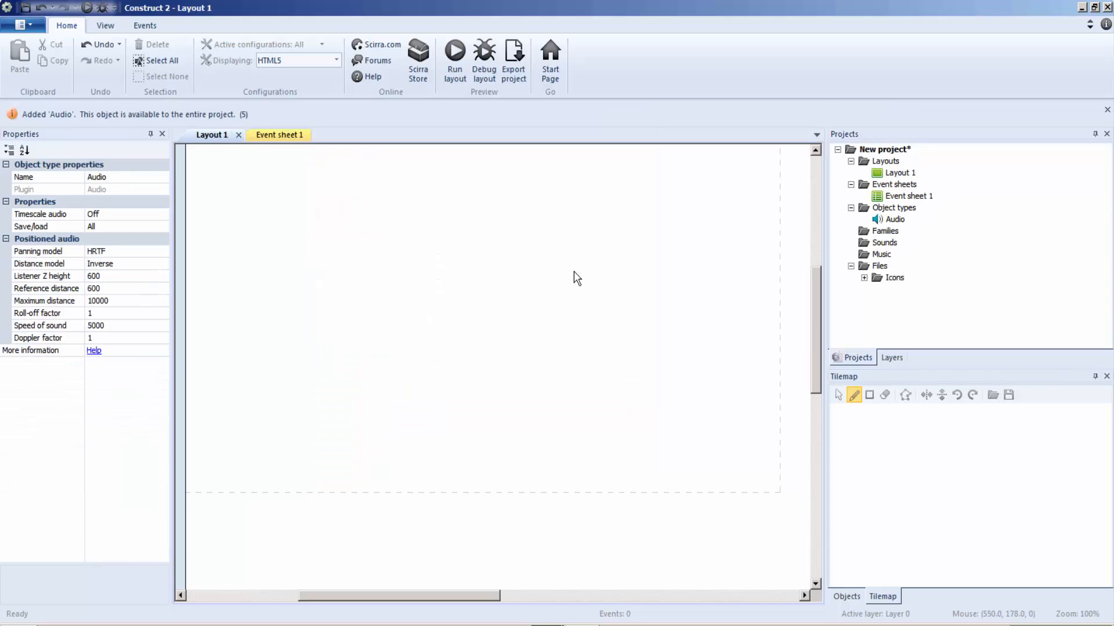
Step: Insert a Mouse object into the project from Layout 1
right_click(550, 262)
click(603, 272)
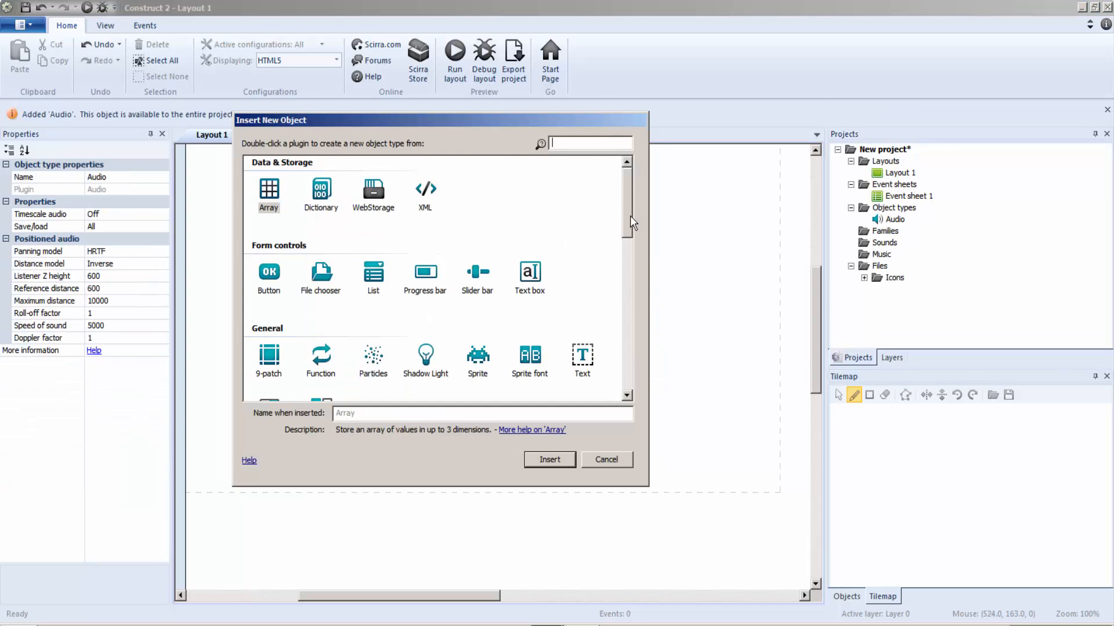
drag(630, 215, 657, 273)
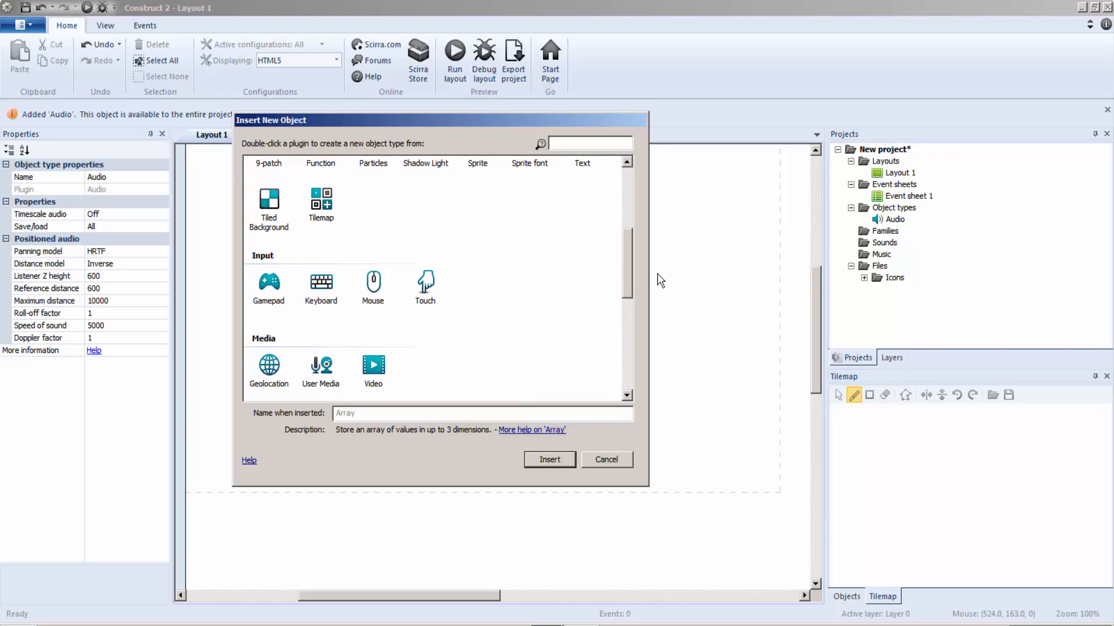
double_click(373, 283)
Step: Insert a Keyboard object into the project from Layout 1
right_click(377, 238)
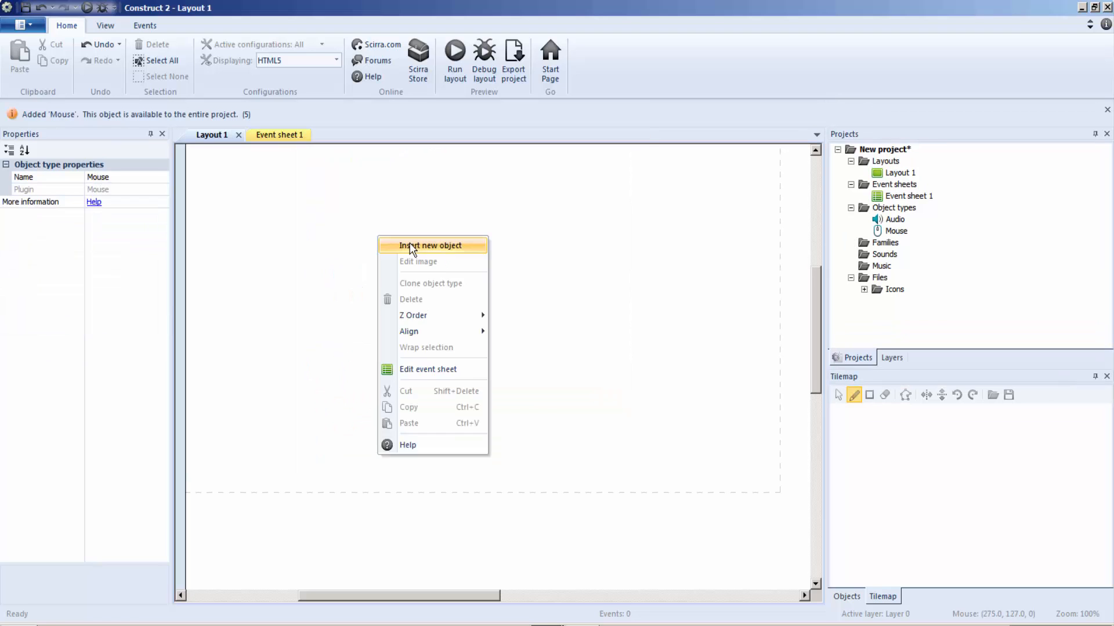
click(410, 248)
drag(626, 203, 627, 299)
double_click(321, 219)
Step: Insert a Sprite object into Layout 1
right_click(432, 214)
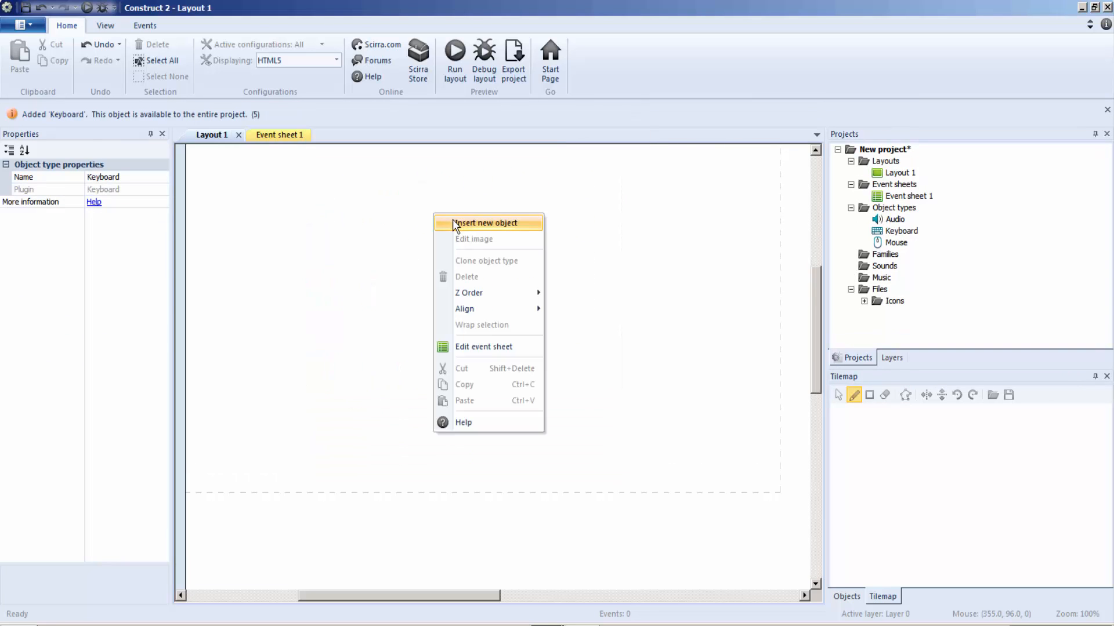
click(454, 223)
drag(630, 229, 626, 259)
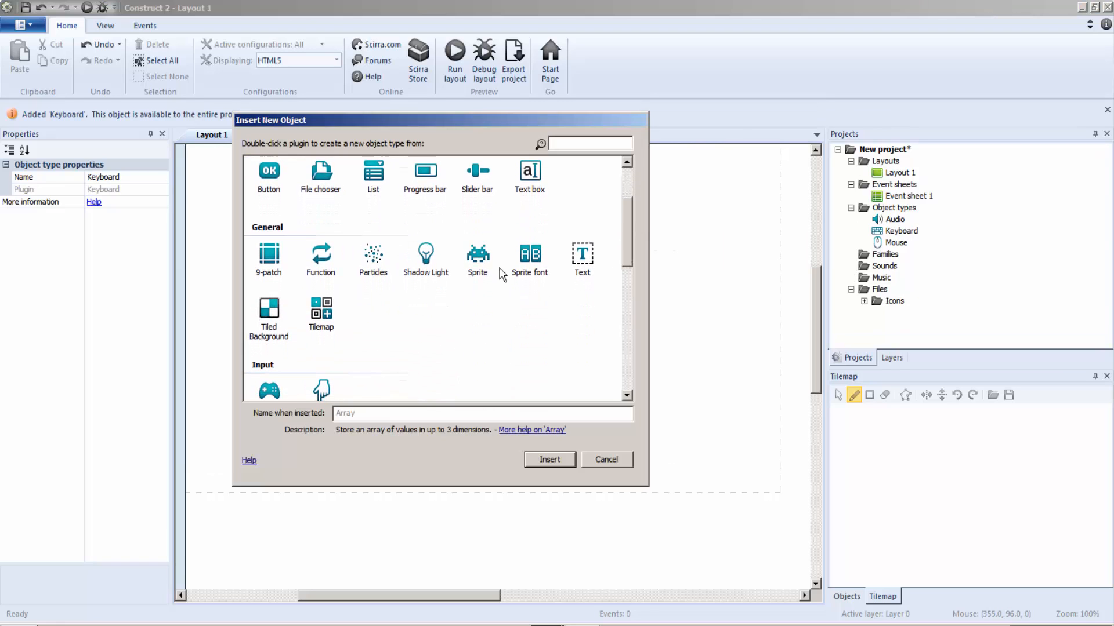
double_click(479, 253)
click(479, 251)
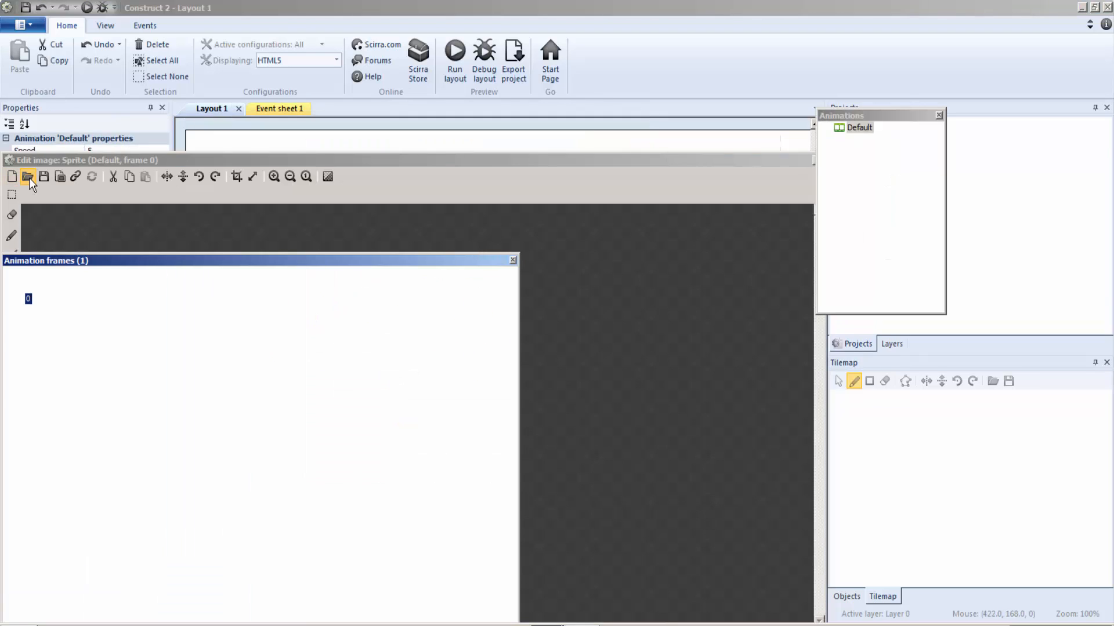
Step: Load game ID.png from the learn to park tutorial items folder as the sprite's image, and close the image editor
click(28, 177)
click(342, 29)
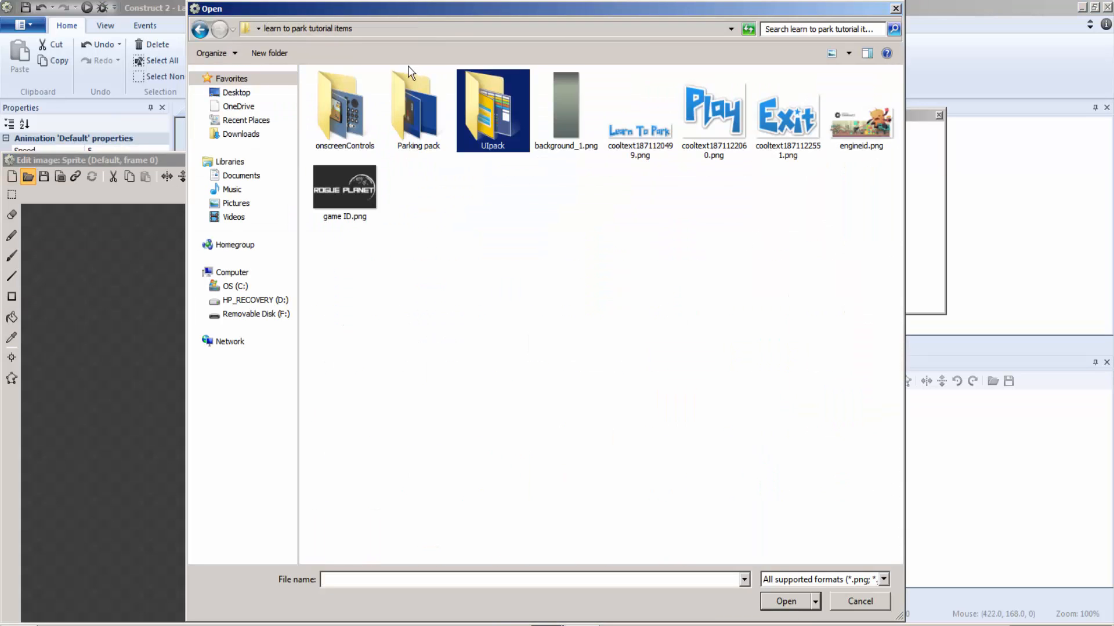
click(363, 196)
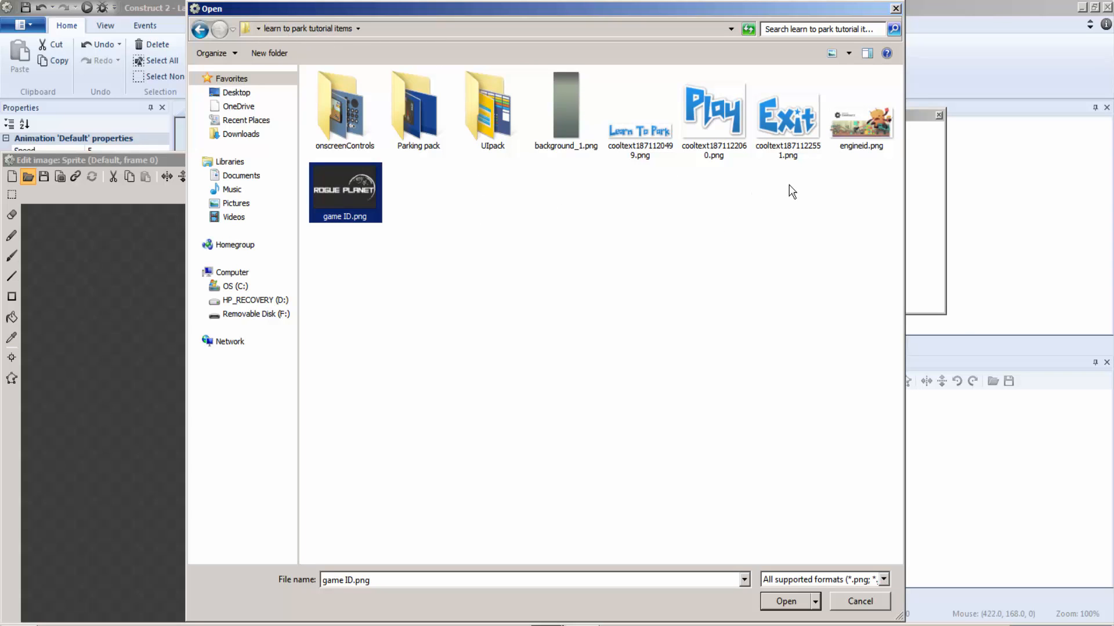
double_click(352, 191)
click(818, 161)
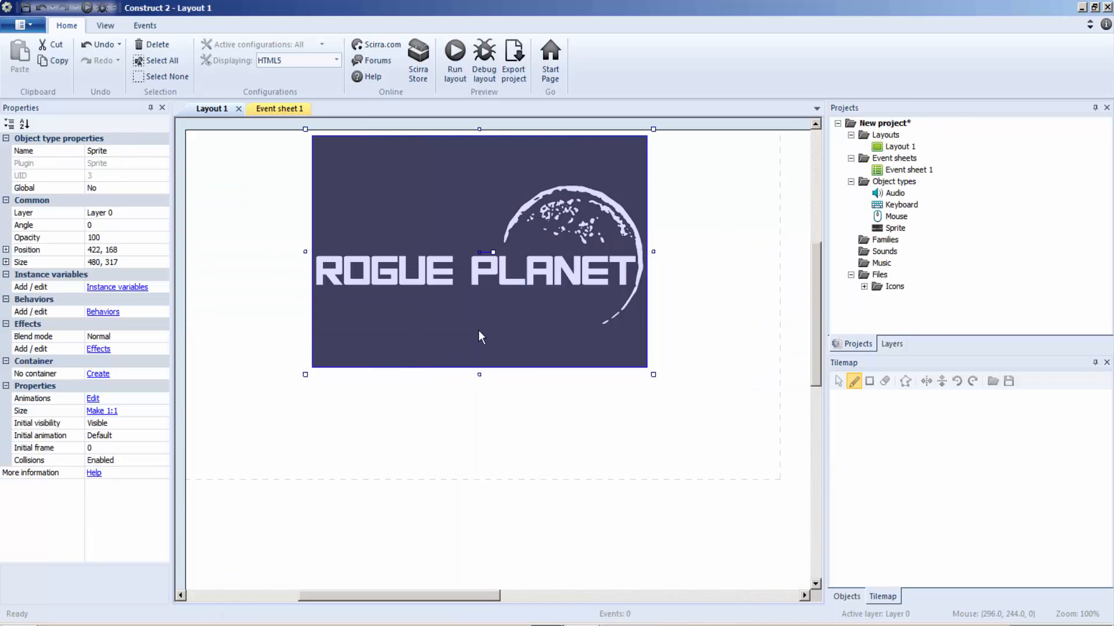
Step: Move the logo sprite to the layout's upper-left corner and enlarge it to about 855 × 479 to fill the dashed window area
drag(478, 329, 378, 250)
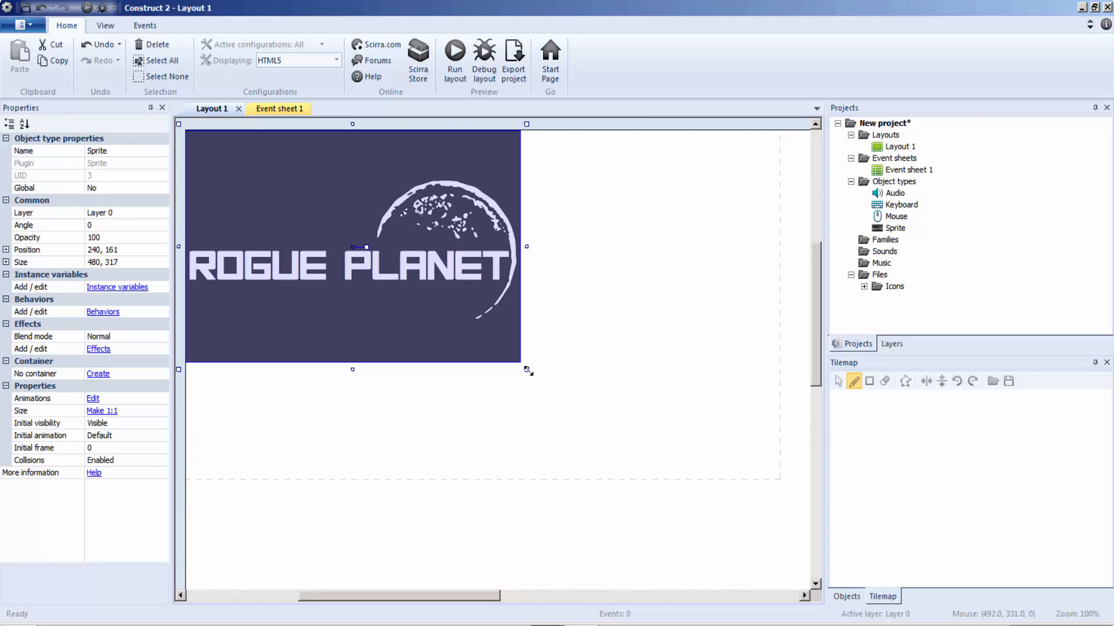
drag(528, 370, 789, 489)
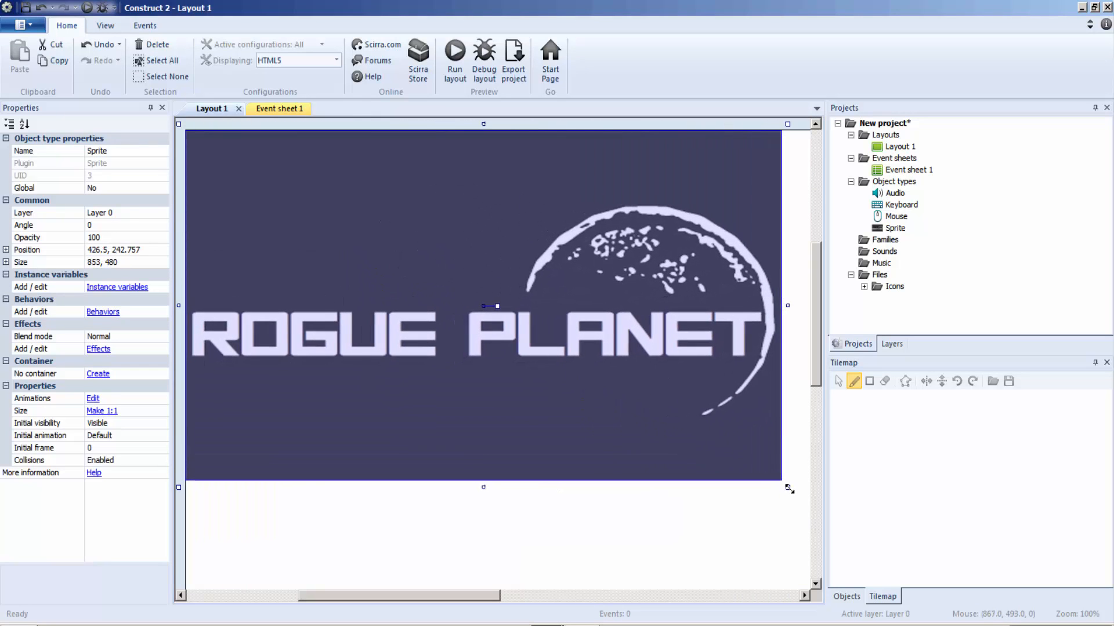
click(802, 449)
click(430, 284)
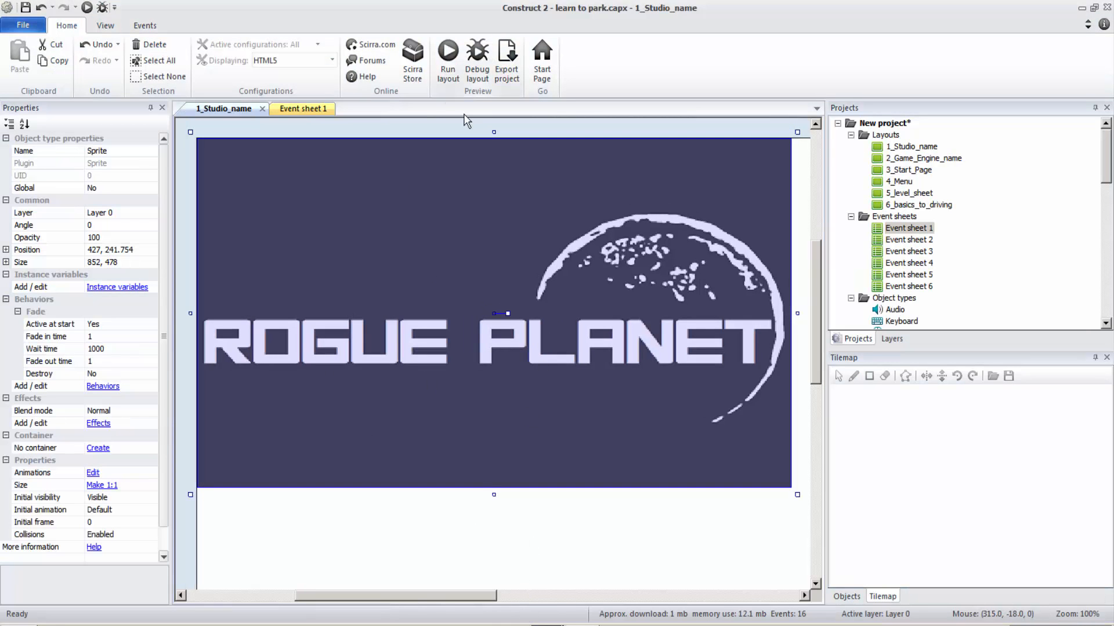
Step: Preview the 1_Studio_name layout of the learn to park project to watch its logo fade, and close the preview
click(446, 75)
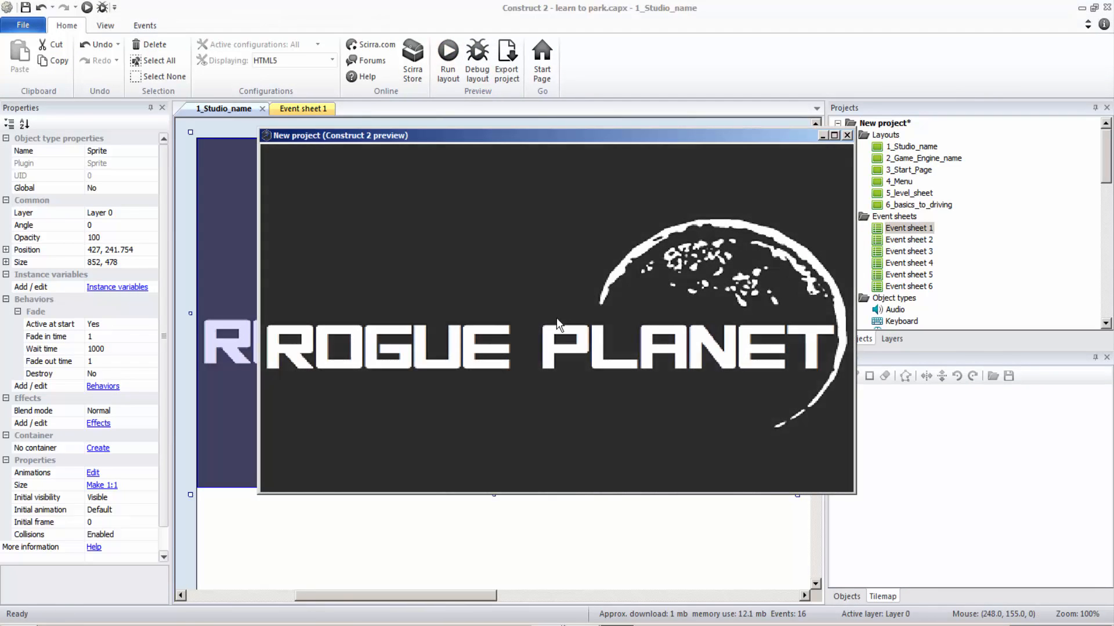
click(846, 135)
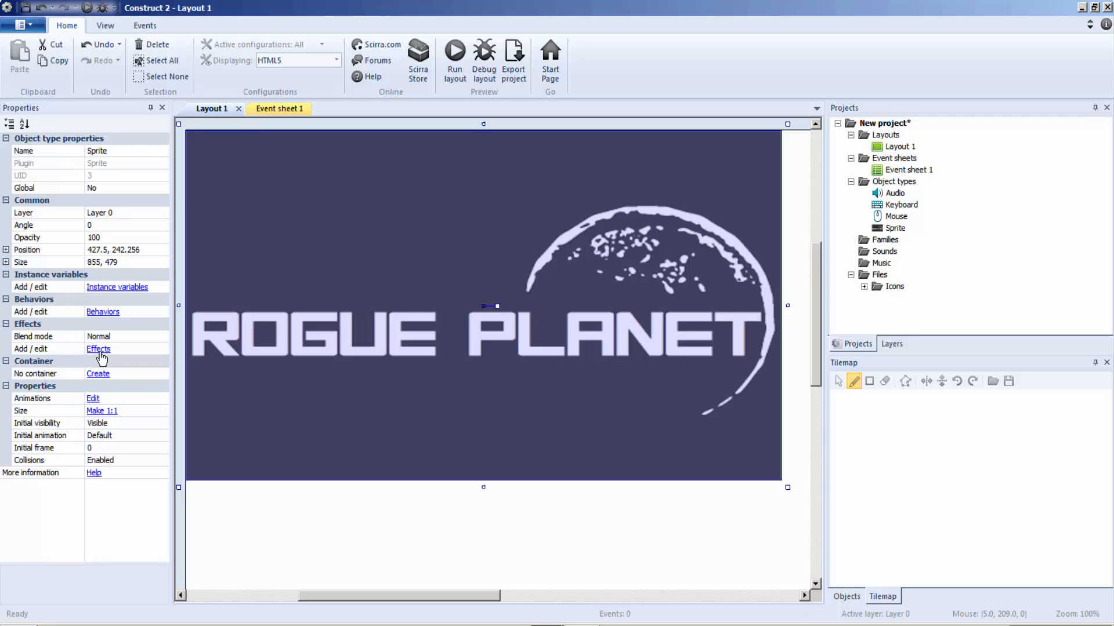
Step: Add a Fade behavior to the logo sprite in the new project's Layout 1
click(100, 313)
click(458, 239)
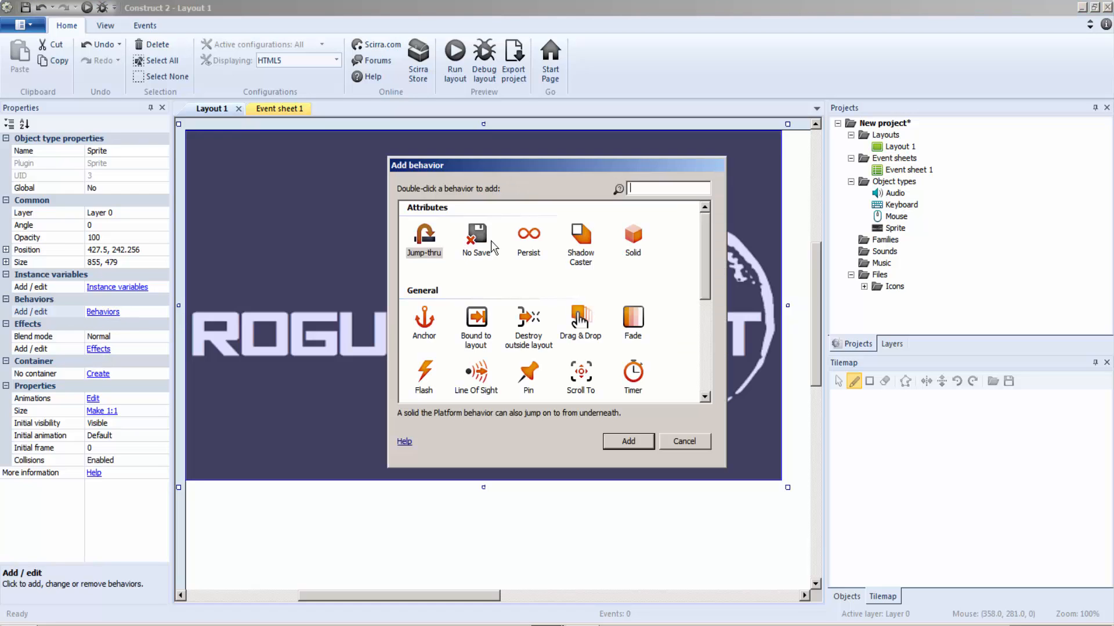
double_click(631, 317)
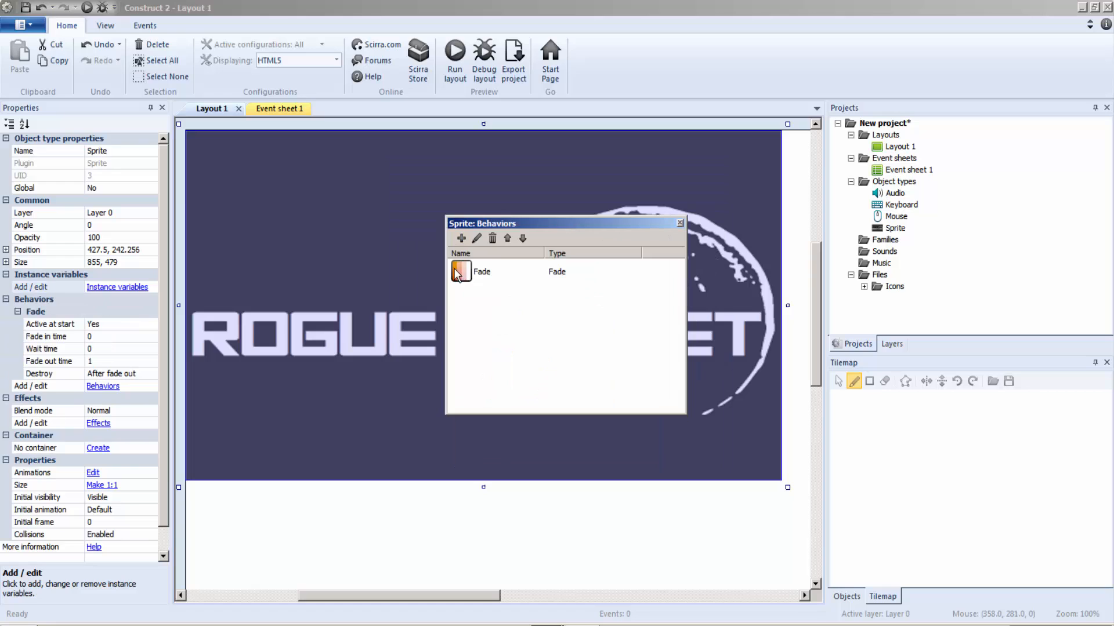
click(680, 223)
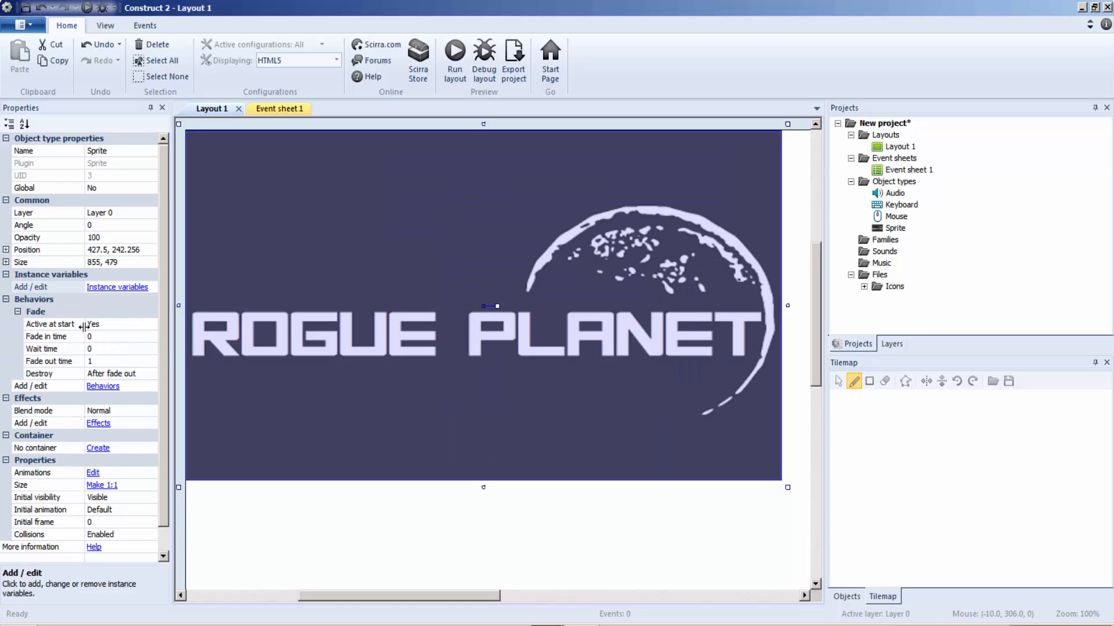
Step: Set the Fade behavior's fade in time to 1 and wait time to 2, keeping Destroy as After fade out
click(96, 339)
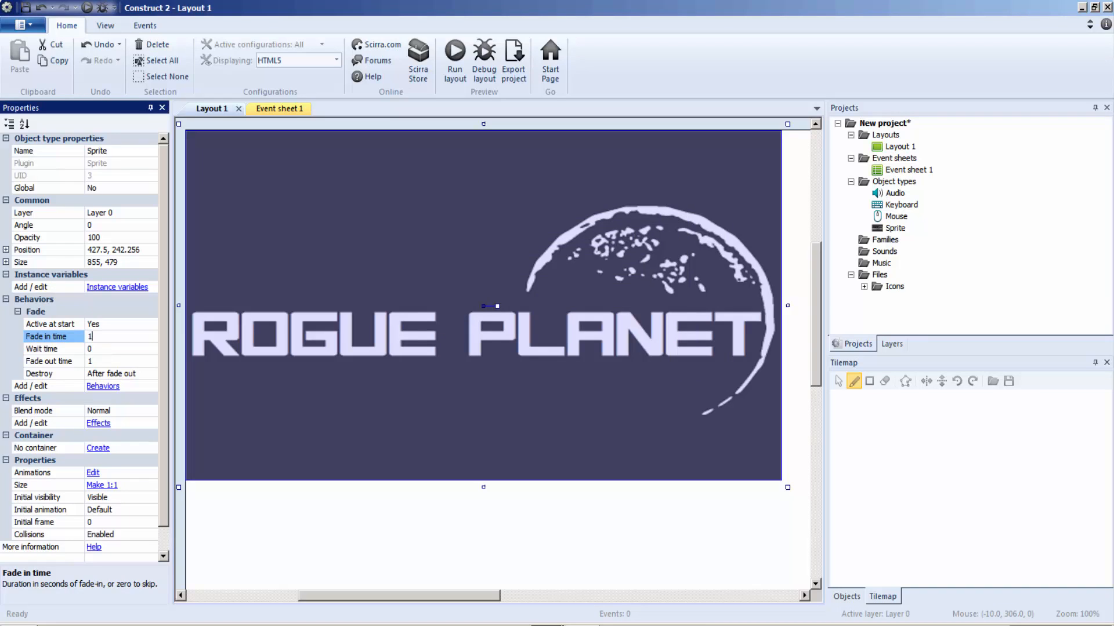
text(1)
click(100, 351)
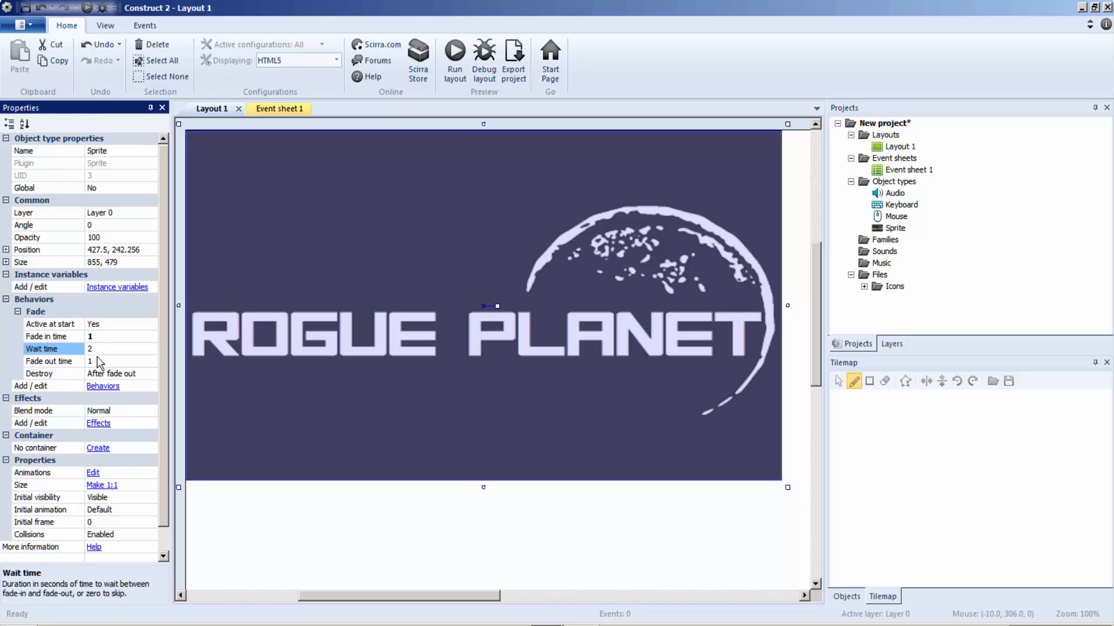
click(96, 360)
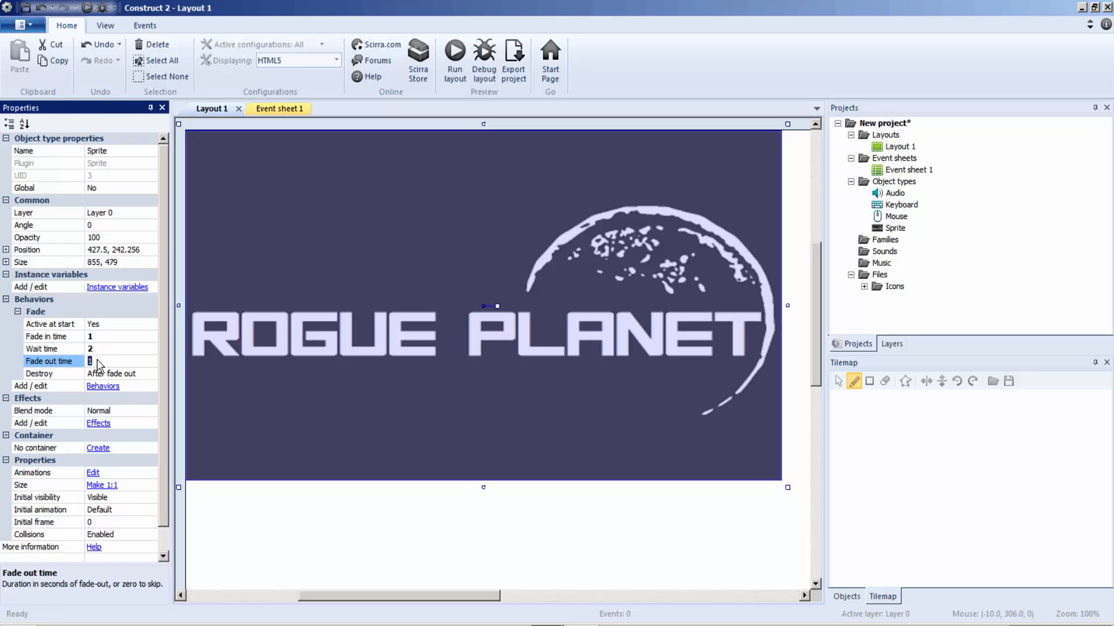
click(133, 377)
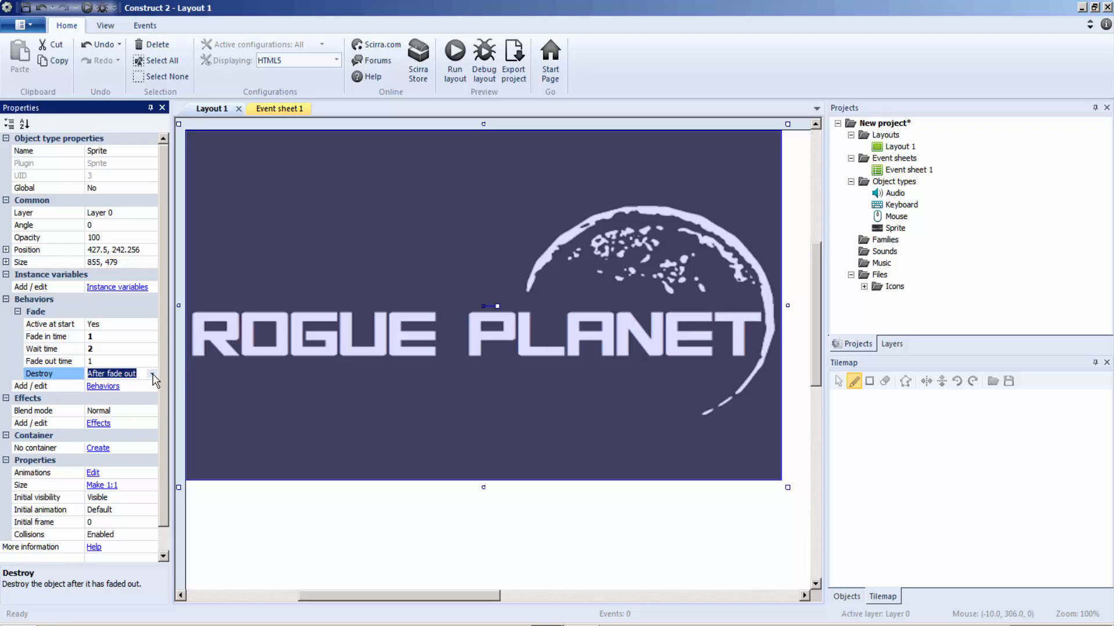
click(152, 374)
click(130, 394)
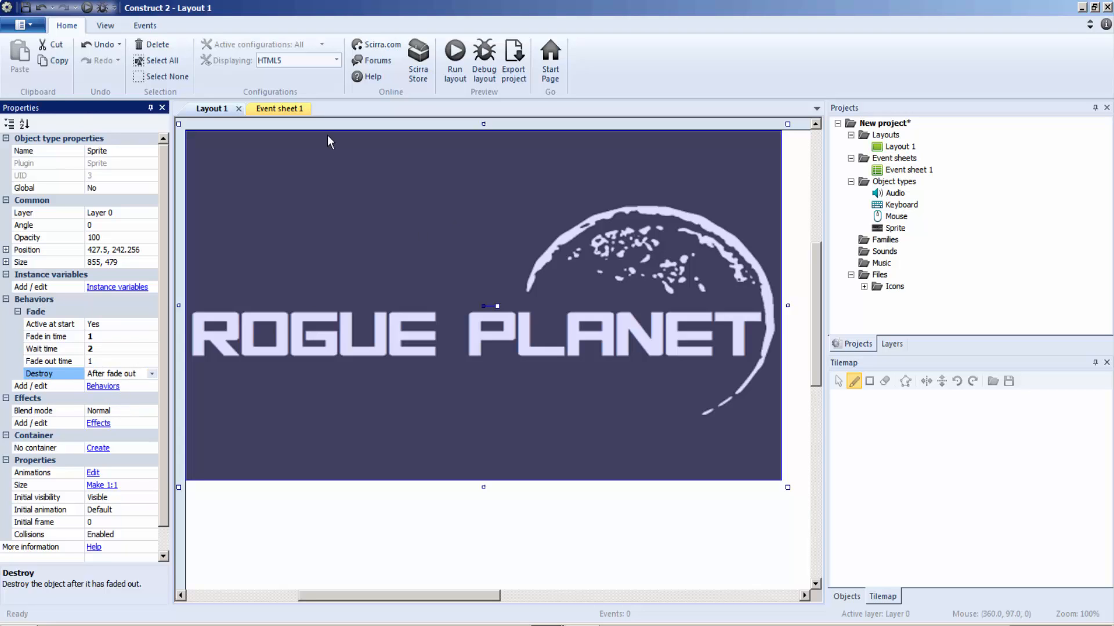
Step: In Event sheet 1, create an On start of layout event with a System action that waits 4 seconds
click(270, 111)
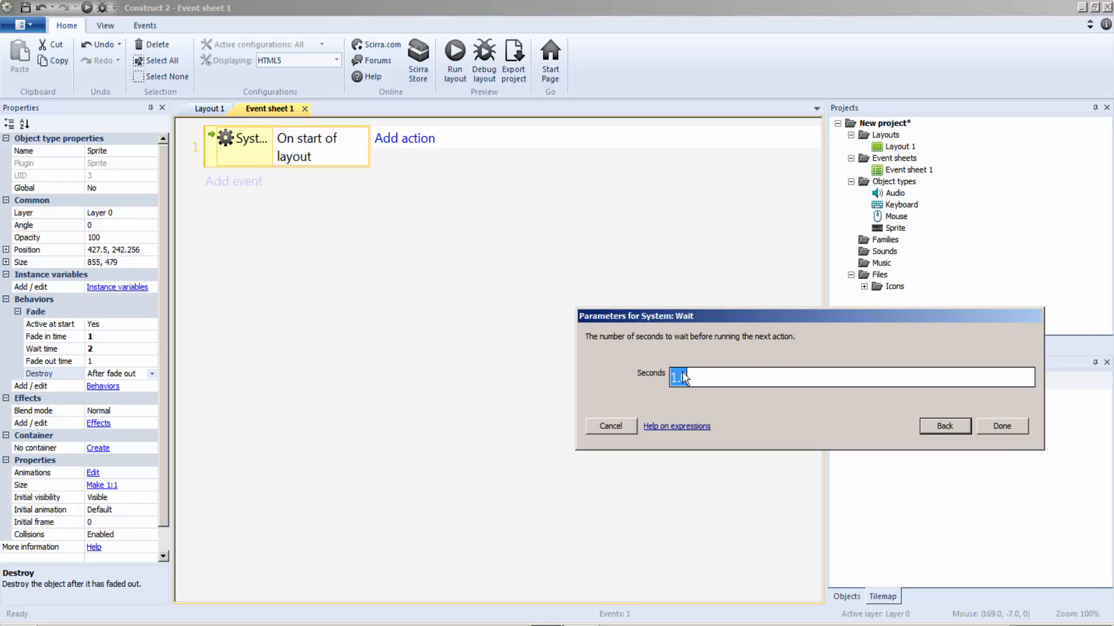
text(4)
click(1011, 431)
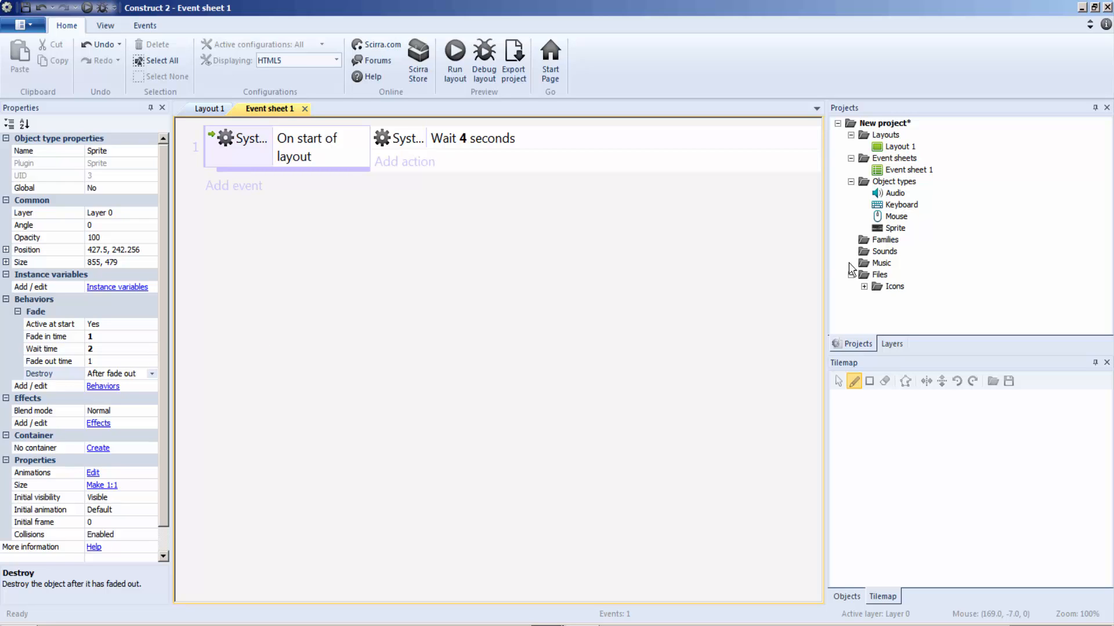
Step: Rename Layout 1 as 1_studio id
click(898, 149)
right_click(897, 149)
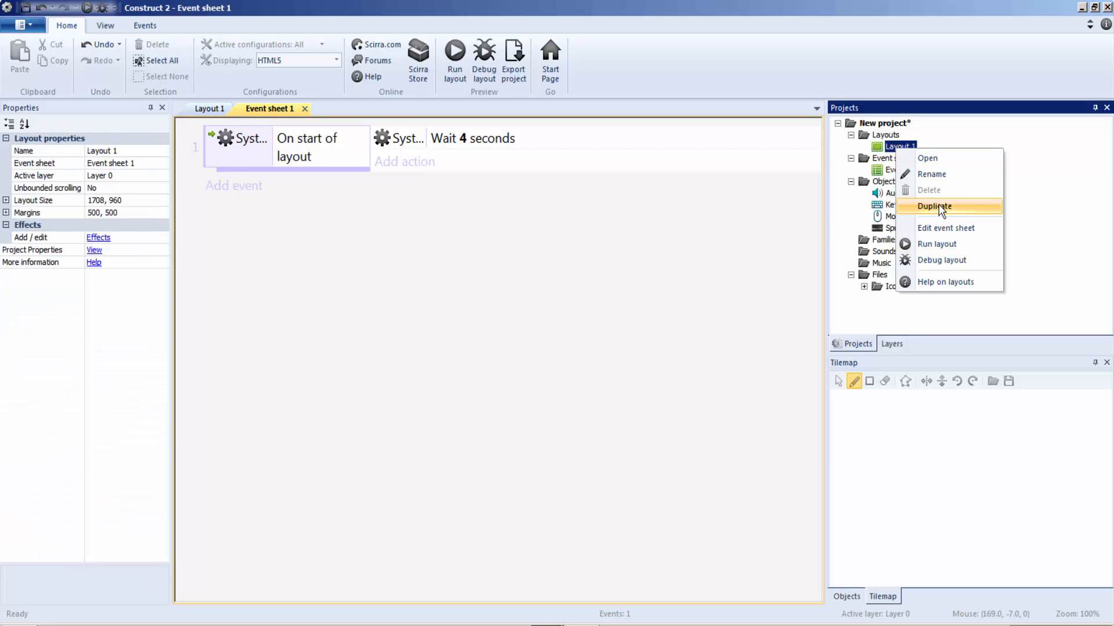
click(946, 174)
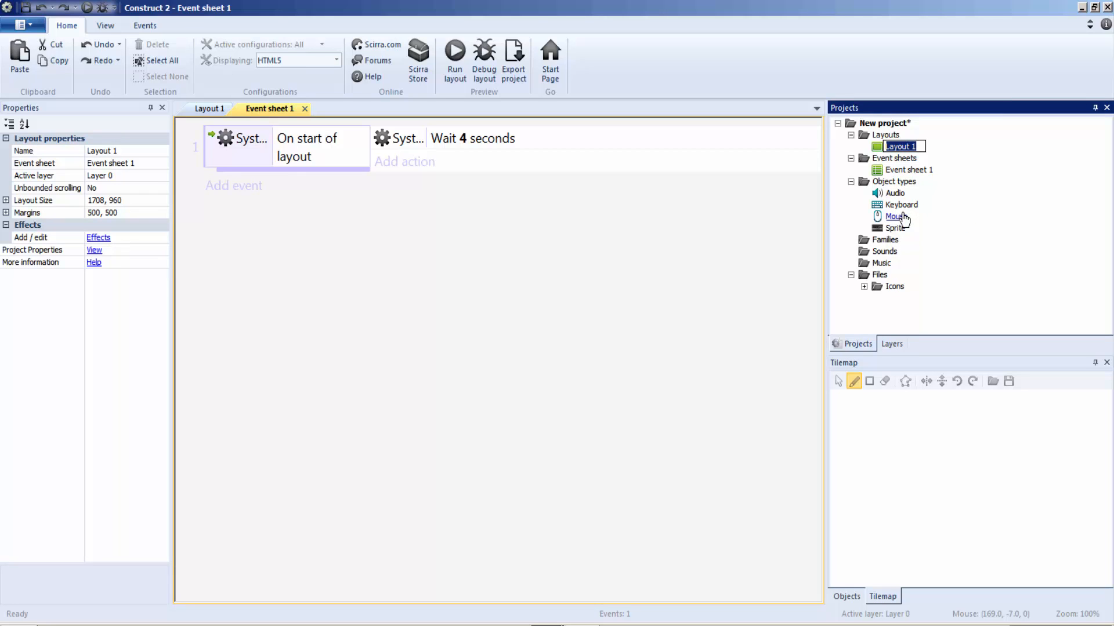
text(1_studio id)
click(696, 373)
Step: Add a second layout to the project together with its own event sheet
right_click(894, 135)
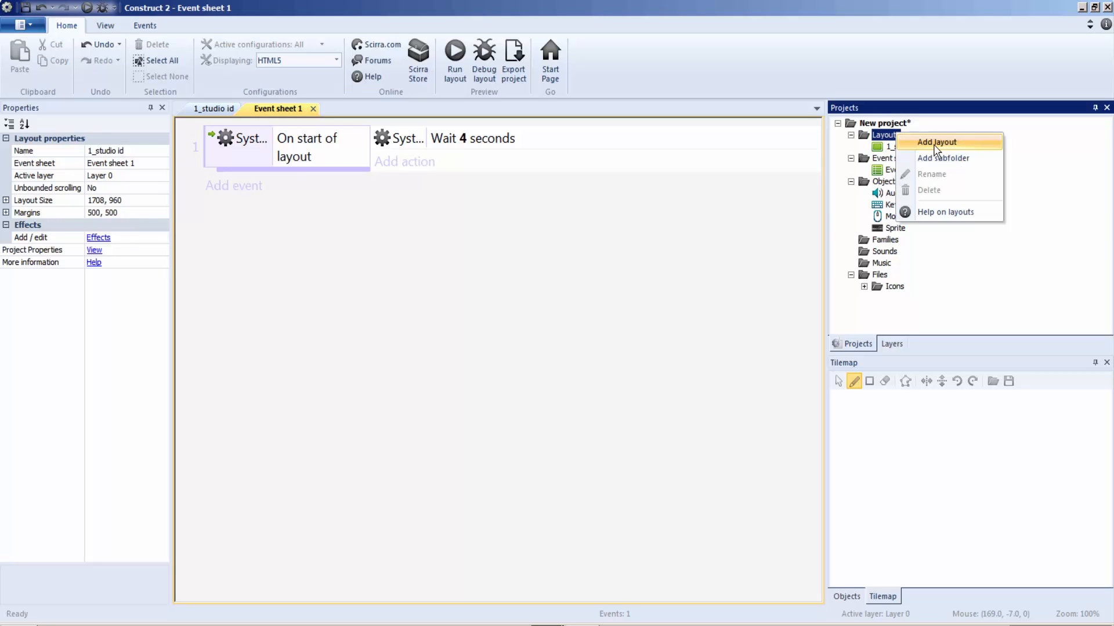
click(935, 142)
click(566, 295)
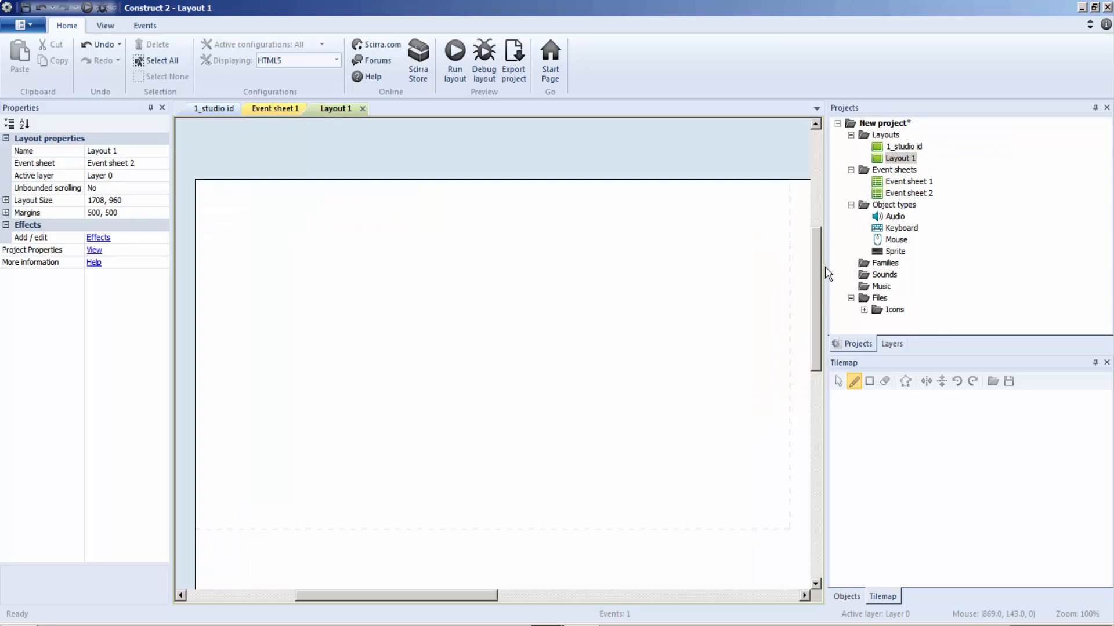
Step: Rename the newly added layout as 2_engine id
right_click(899, 158)
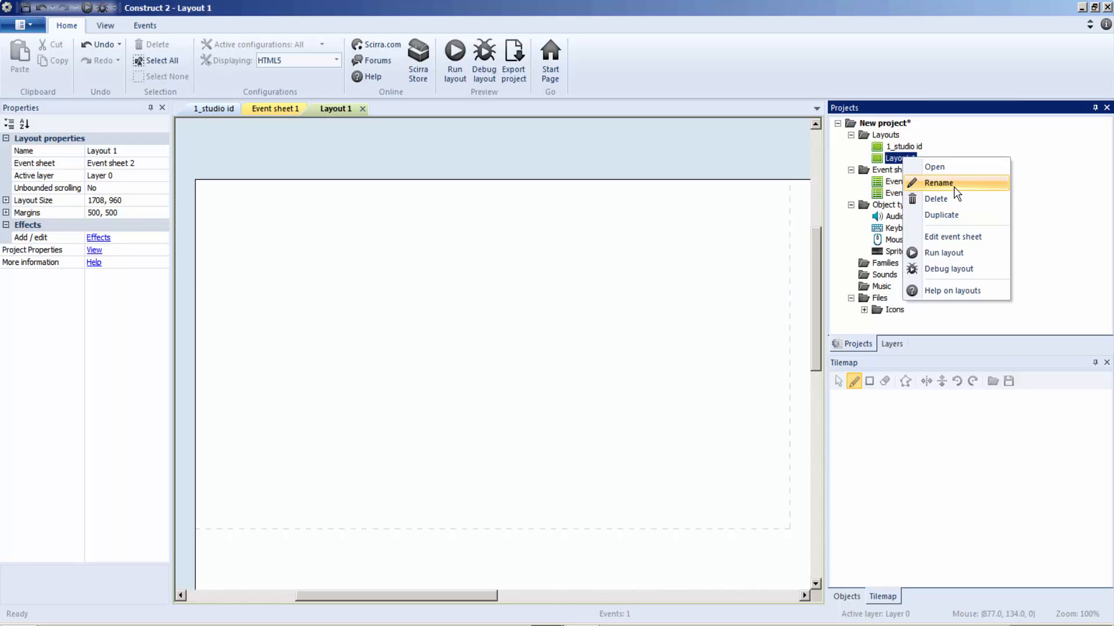
click(954, 184)
text(2)
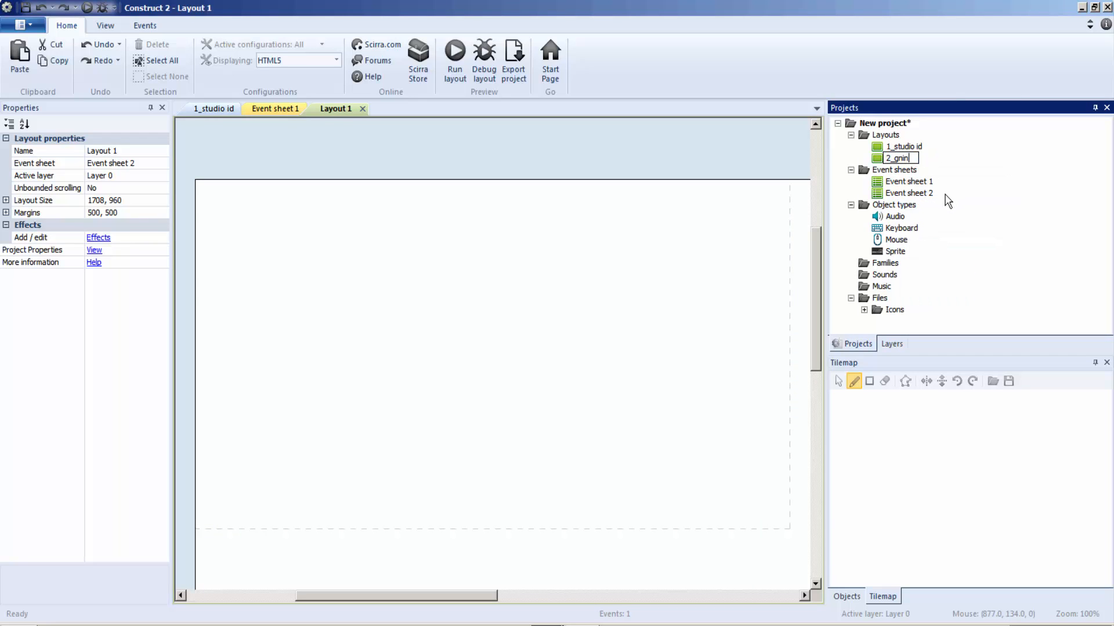
text(_eng)
click(556, 338)
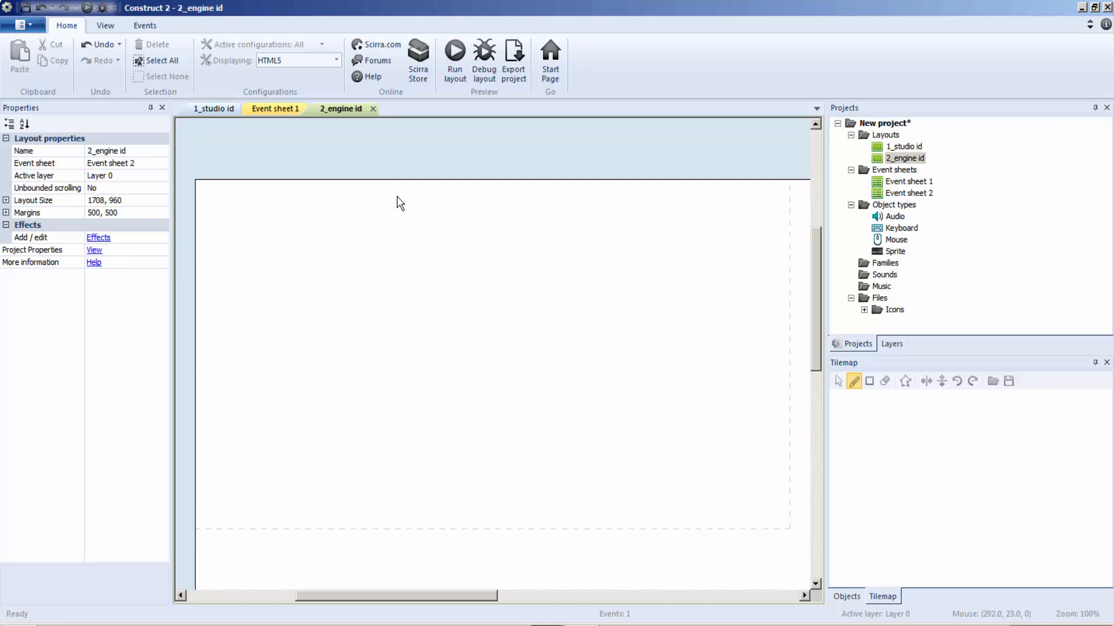
Step: Insert a Tiled Background object into the 2_engine id layout and load background_1.png as its image
middle_drag(366, 235, 362, 194)
right_click(340, 216)
click(385, 222)
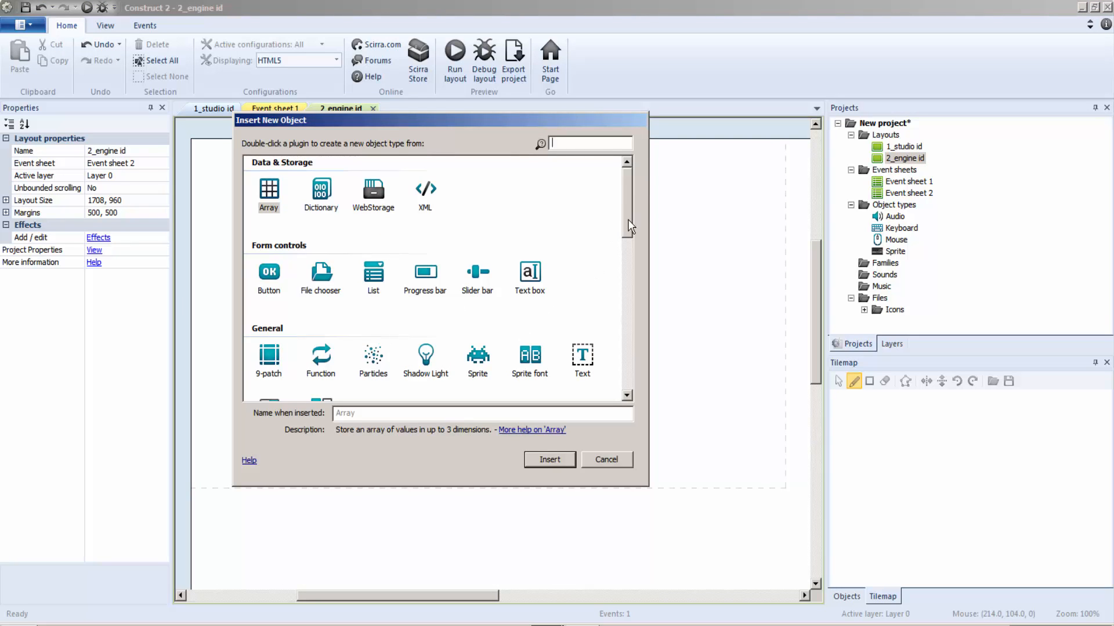
scroll(631, 227, down, 3)
double_click(277, 297)
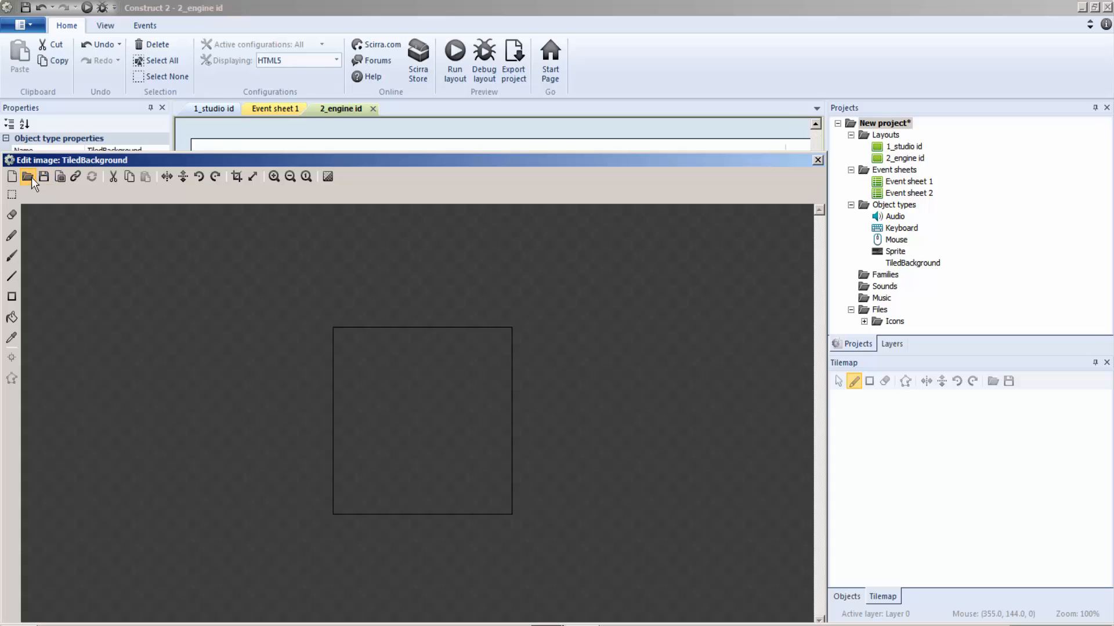
click(27, 176)
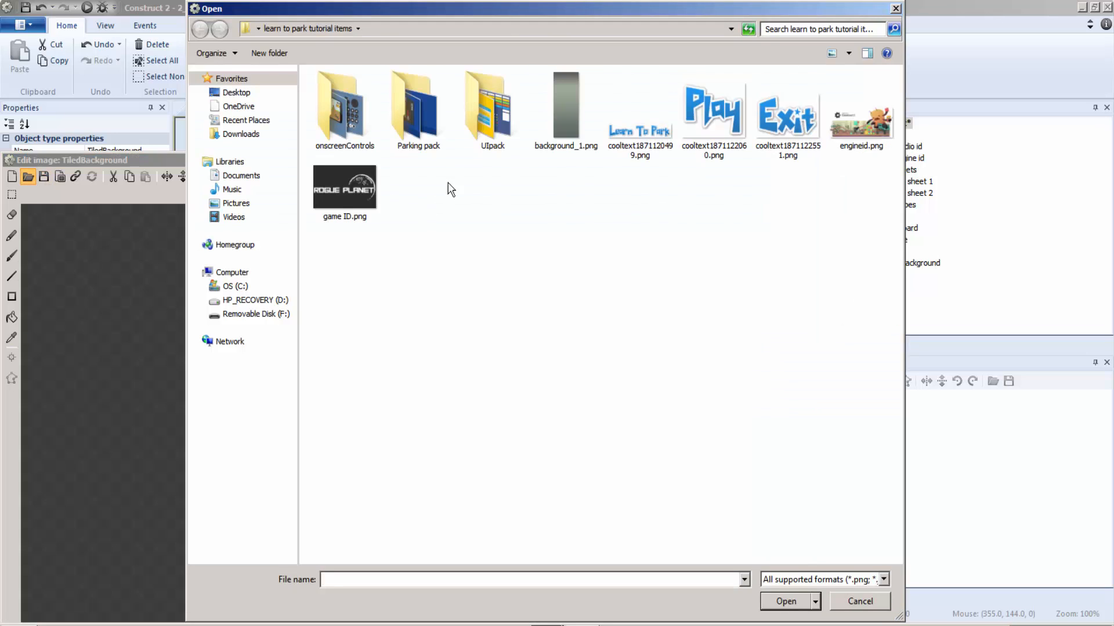
double_click(559, 109)
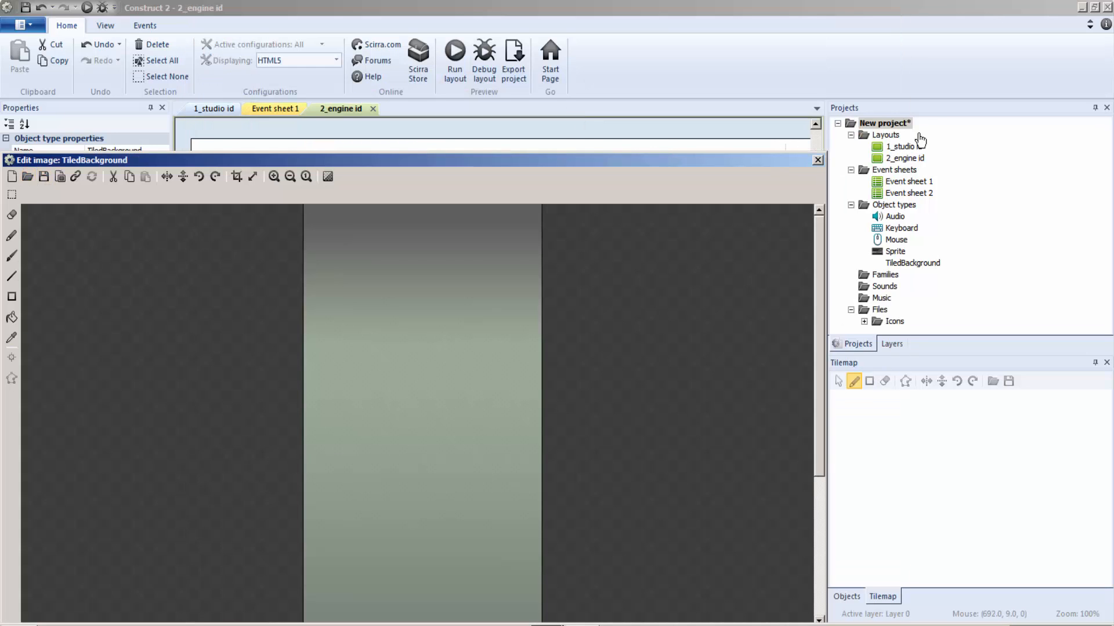
Step: Position and resize the tiled background to about 875 by 512 so it covers the 2_engine id layout's dashed window area
click(817, 160)
drag(573, 389, 322, 284)
drag(549, 325, 802, 346)
click(805, 379)
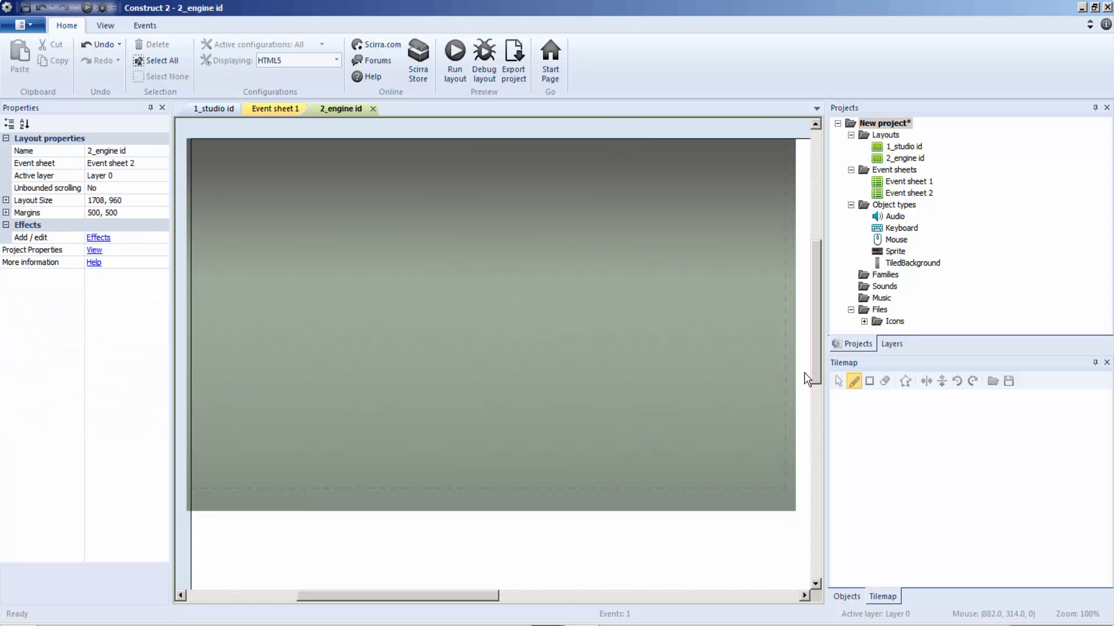
Step: Insert a Sprite object into the 2_engine id layout and load engineid.png as its image
right_click(380, 279)
click(417, 290)
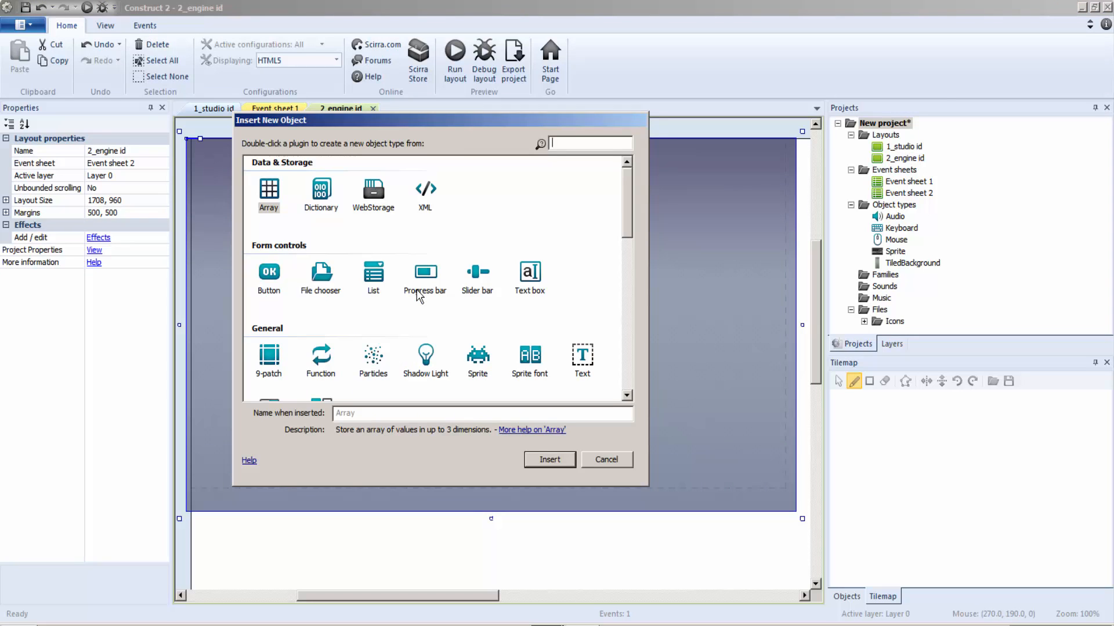
double_click(481, 367)
click(480, 361)
click(28, 177)
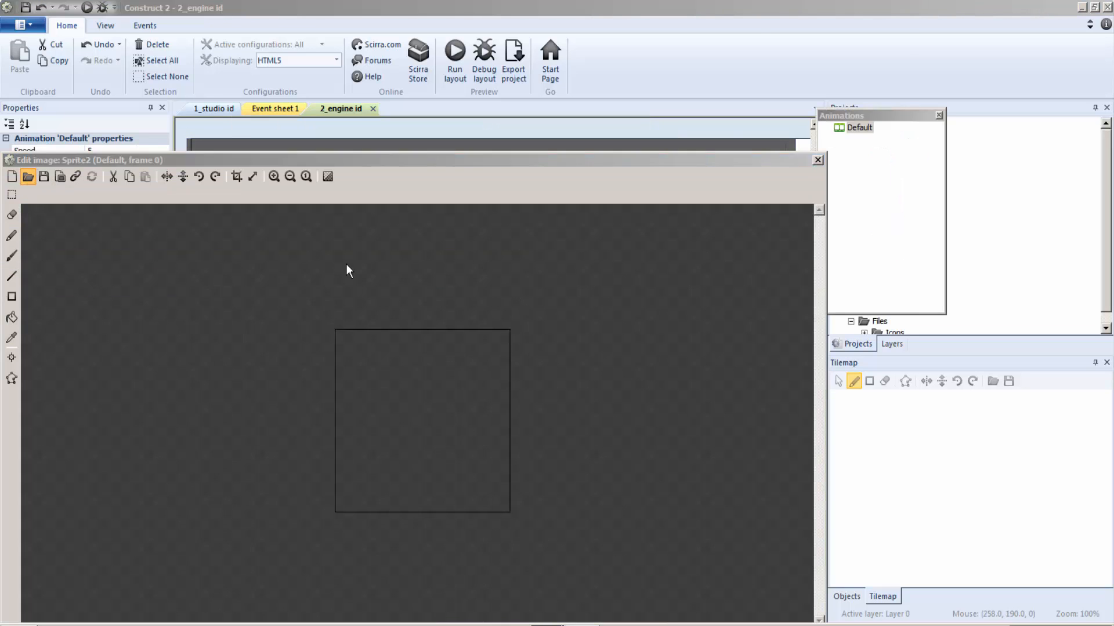
double_click(879, 130)
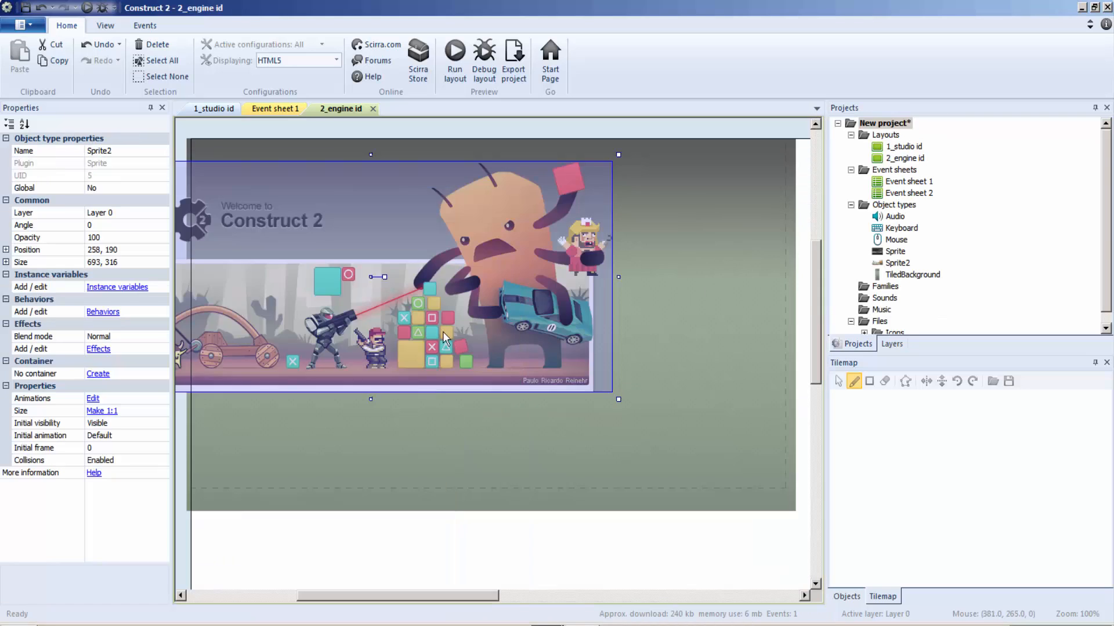
Step: Center the engine logo sprite over the tiled background at a size of about 840 by 420
drag(443, 332, 510, 428)
drag(689, 248, 790, 174)
click(778, 163)
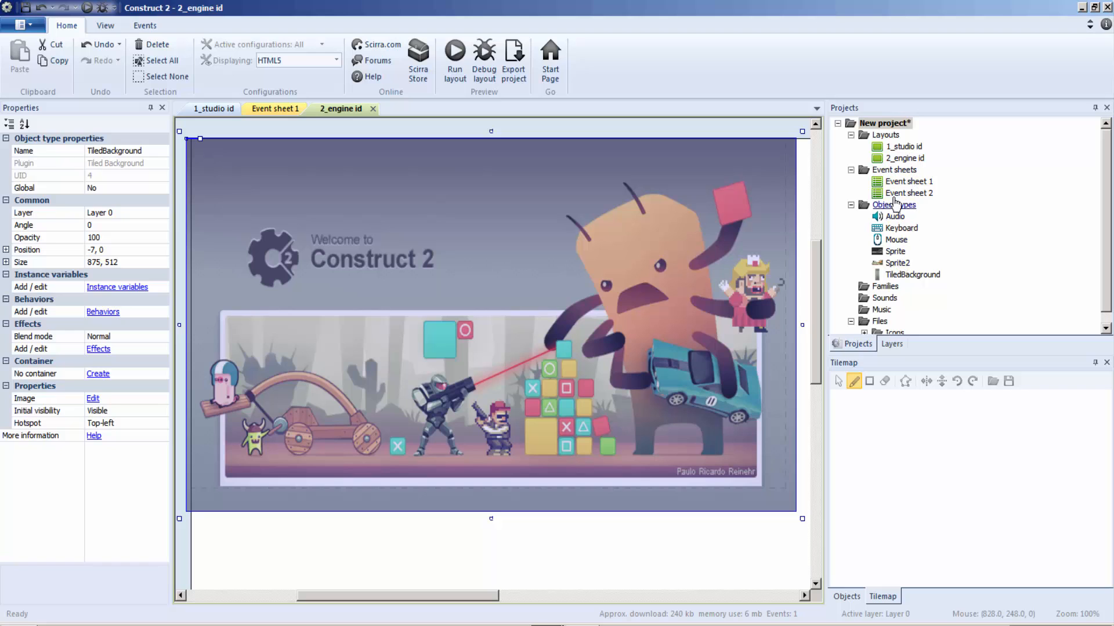
Step: Add a Fade behavior to the tiled background with a fade in time of 1 and a wait time of 2
click(98, 314)
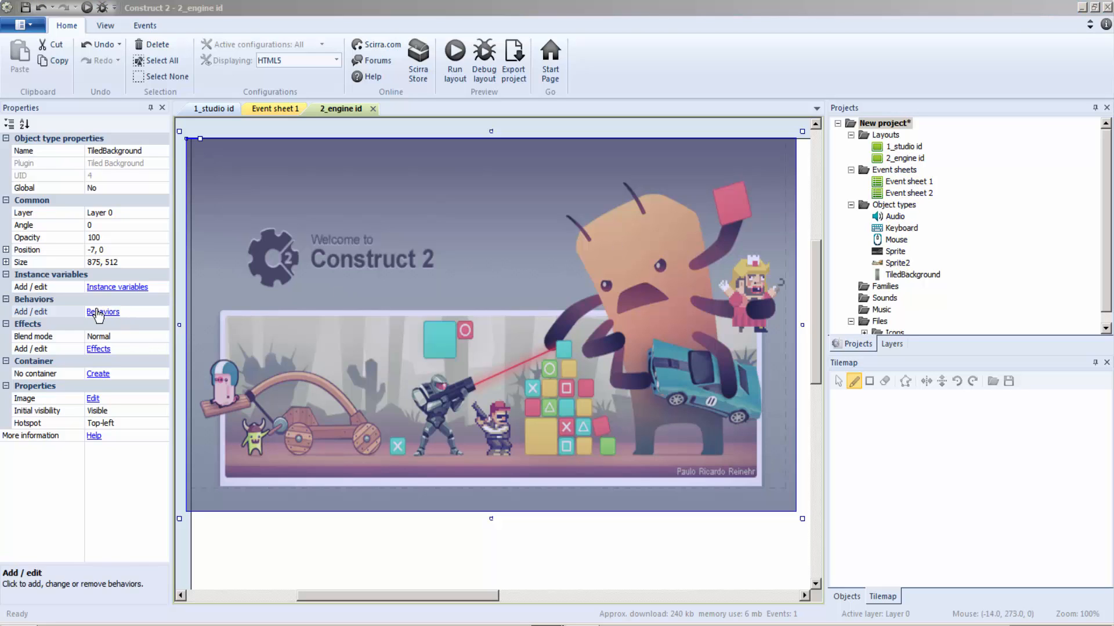
click(461, 239)
double_click(642, 316)
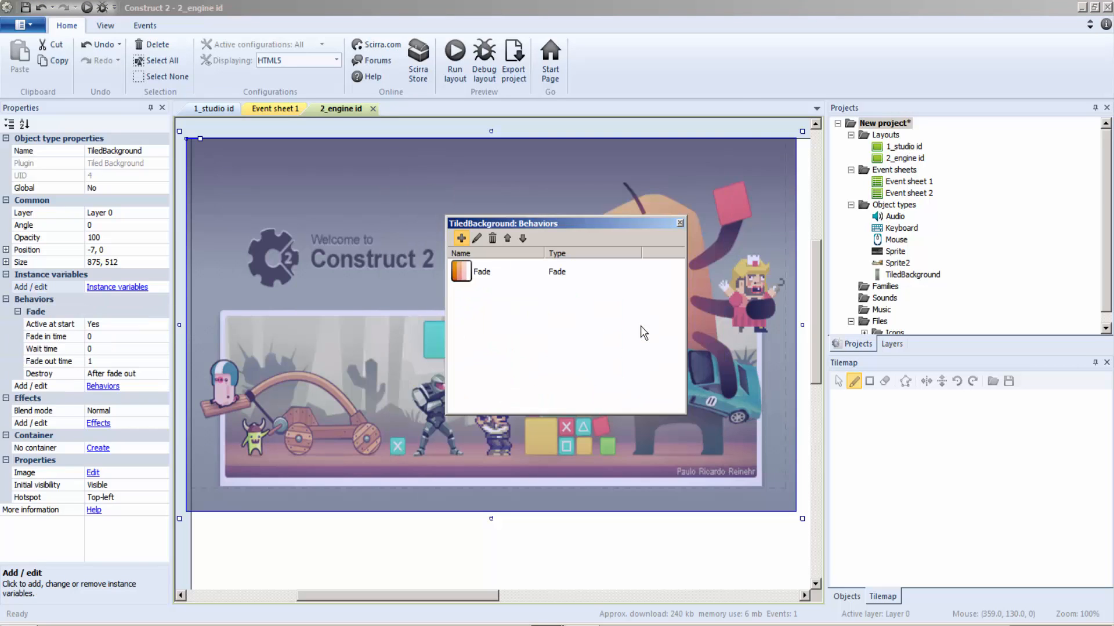
click(680, 224)
click(115, 338)
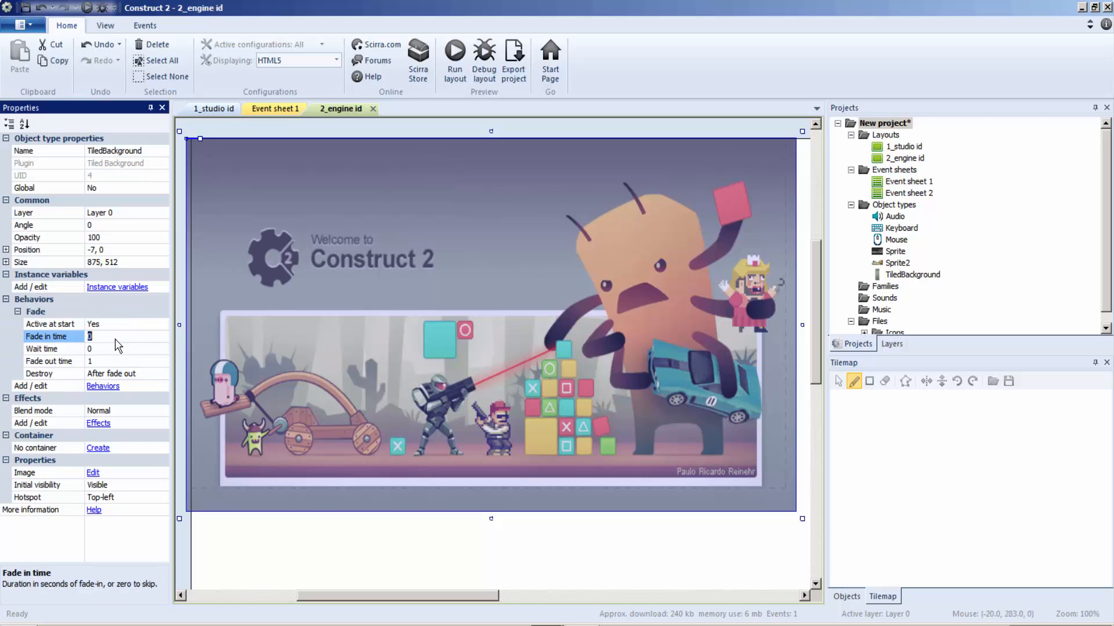
text(1)
click(107, 350)
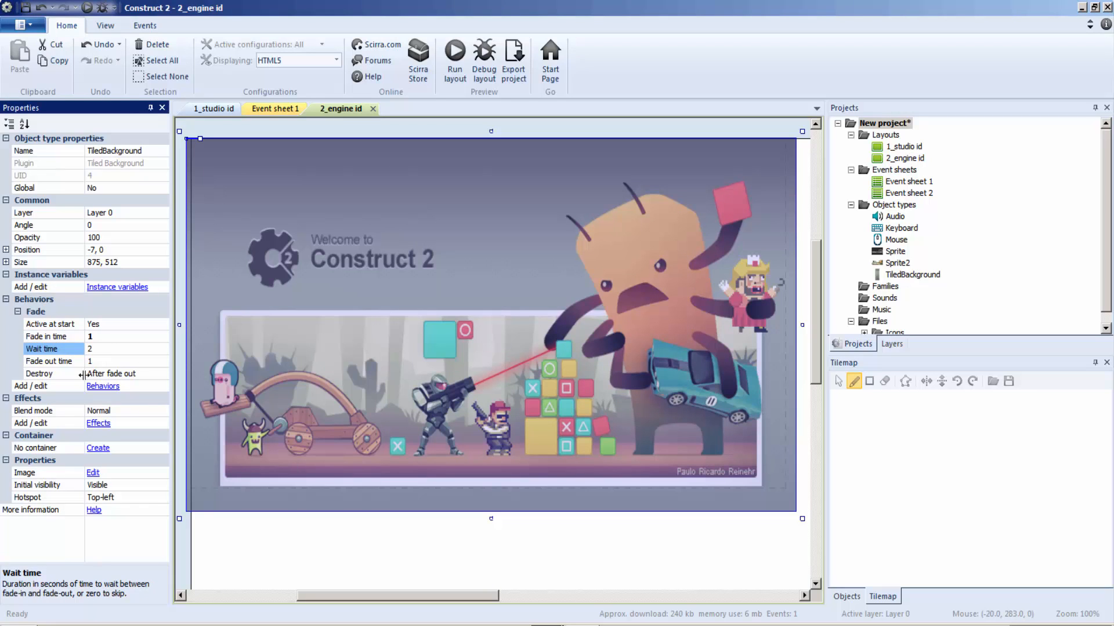
Step: Add a Fade behavior to the engine logo sprite with a fade in time of 1 and a wait time of 2
click(290, 403)
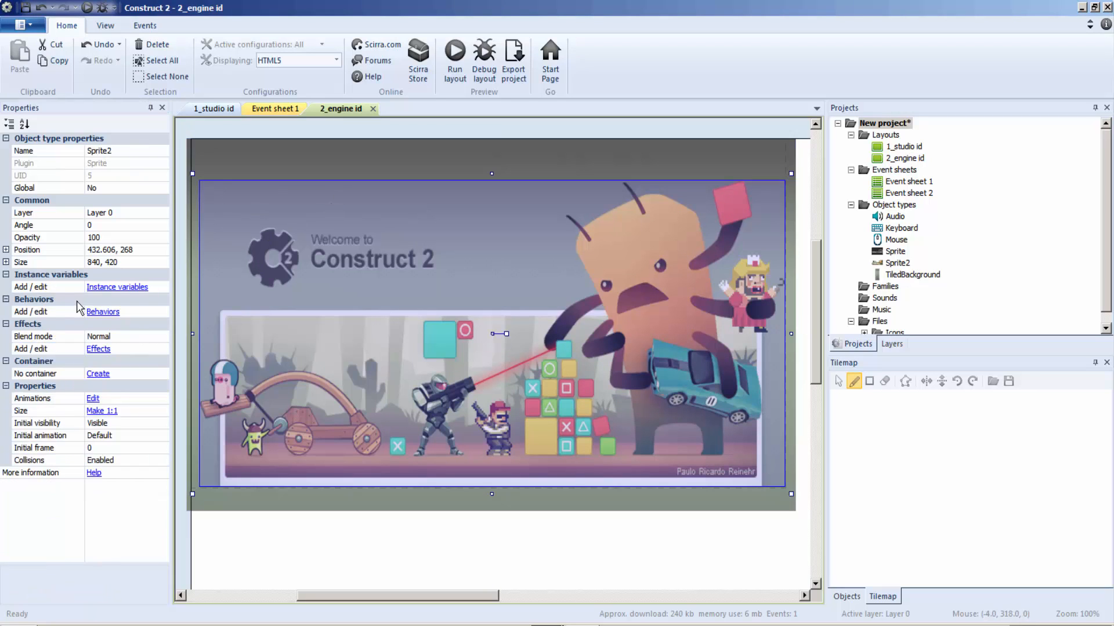
click(107, 312)
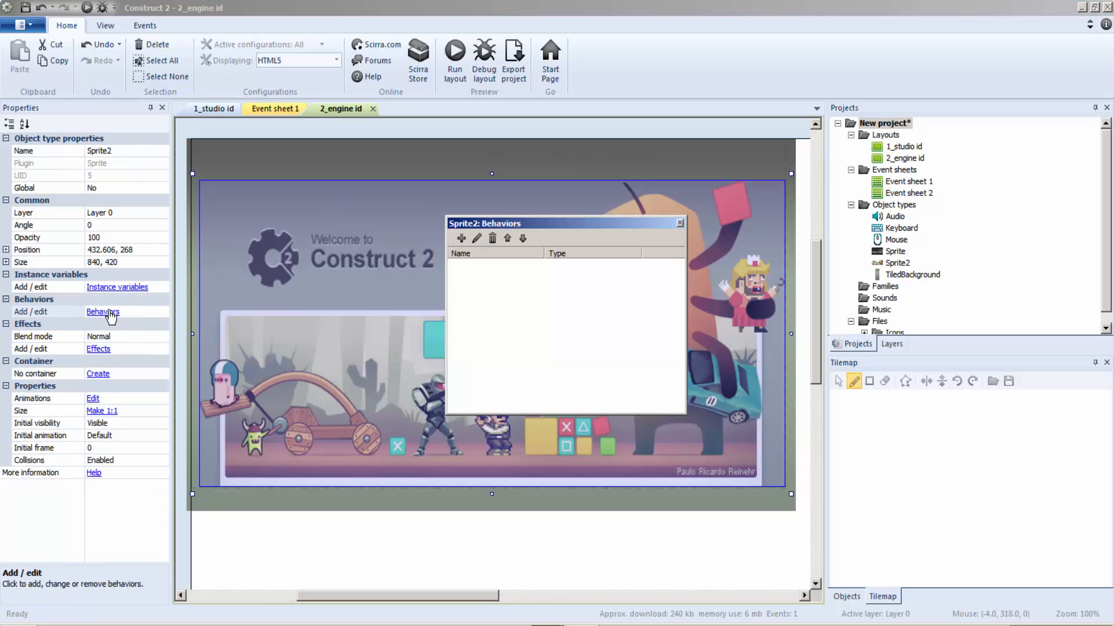
click(461, 239)
double_click(641, 319)
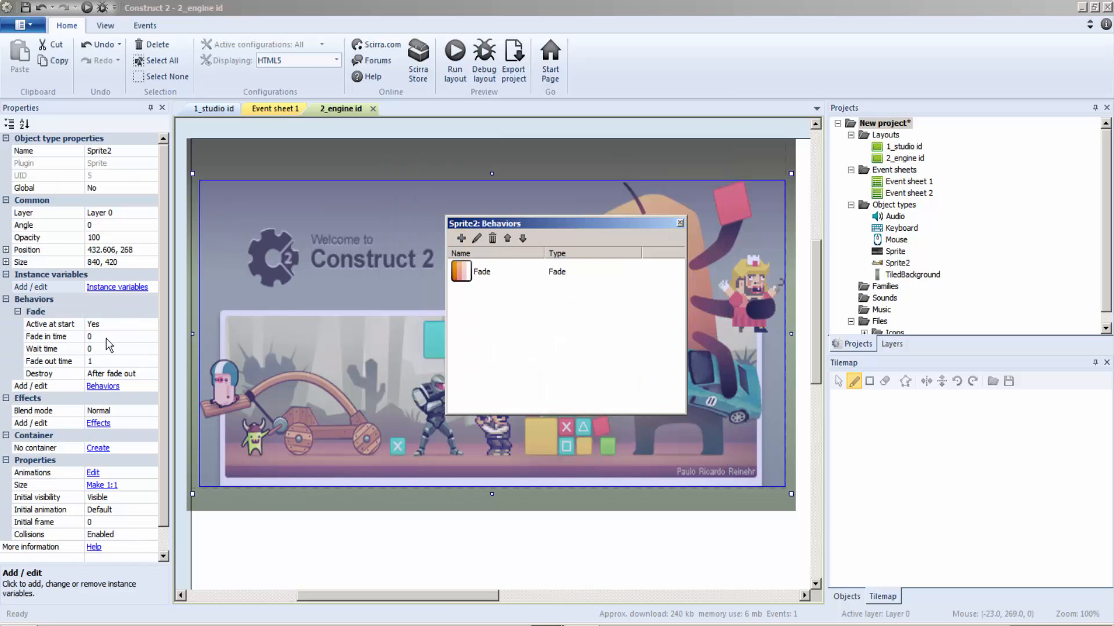
click(106, 336)
text(1)
click(106, 349)
text(2)
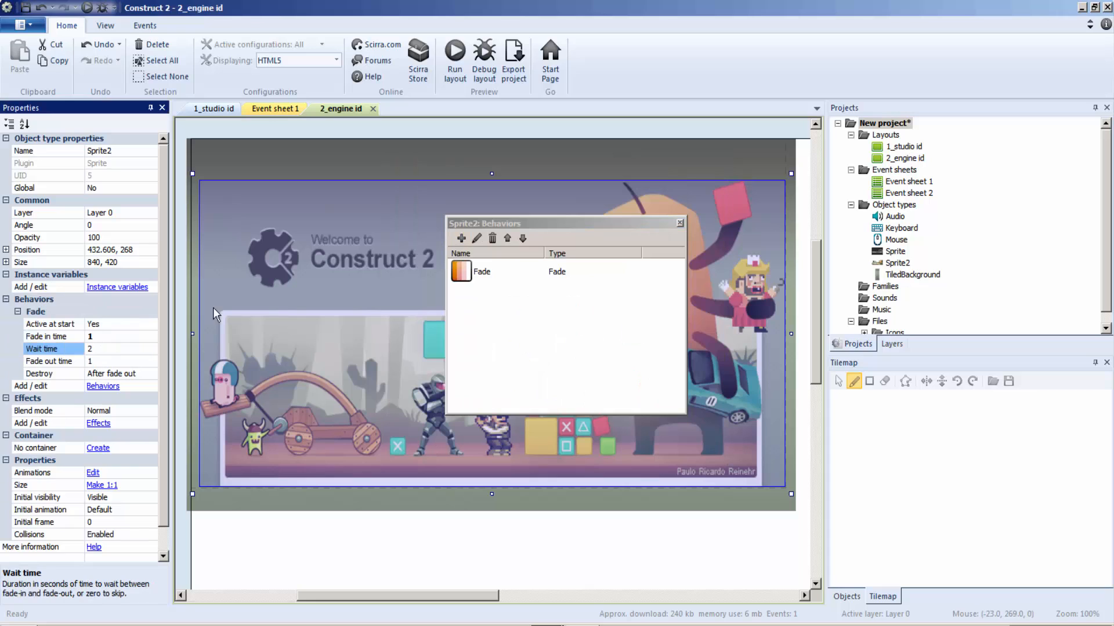
click(288, 135)
click(213, 108)
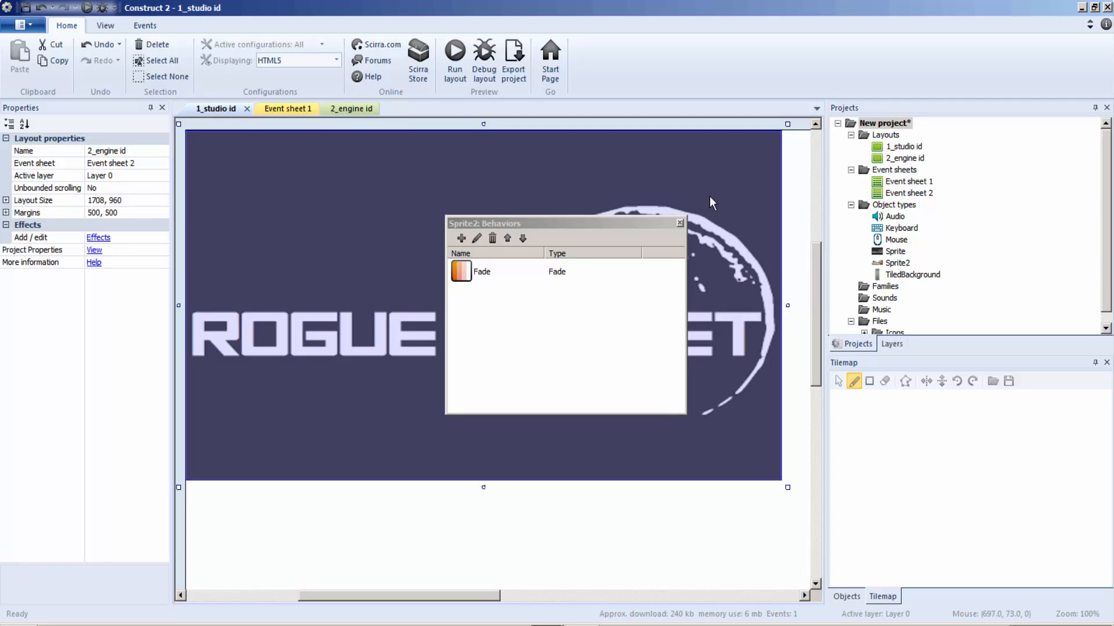
click(680, 223)
Step: In Event sheet 1, add a System Go to layout action targeting 2_engine id after the 4-second wait
click(275, 109)
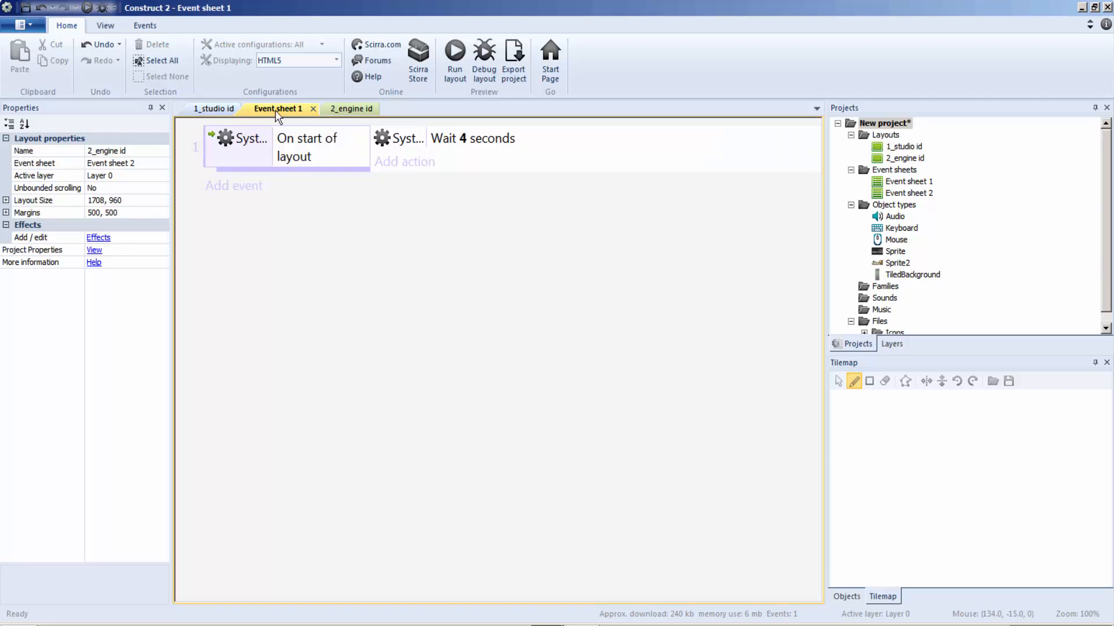
click(359, 108)
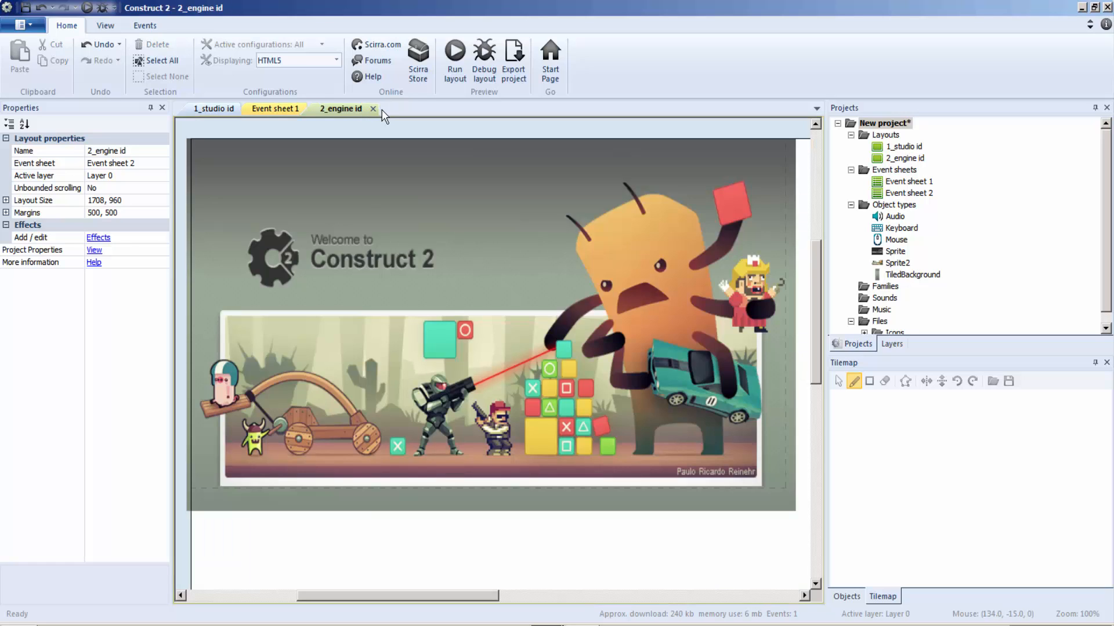
click(382, 110)
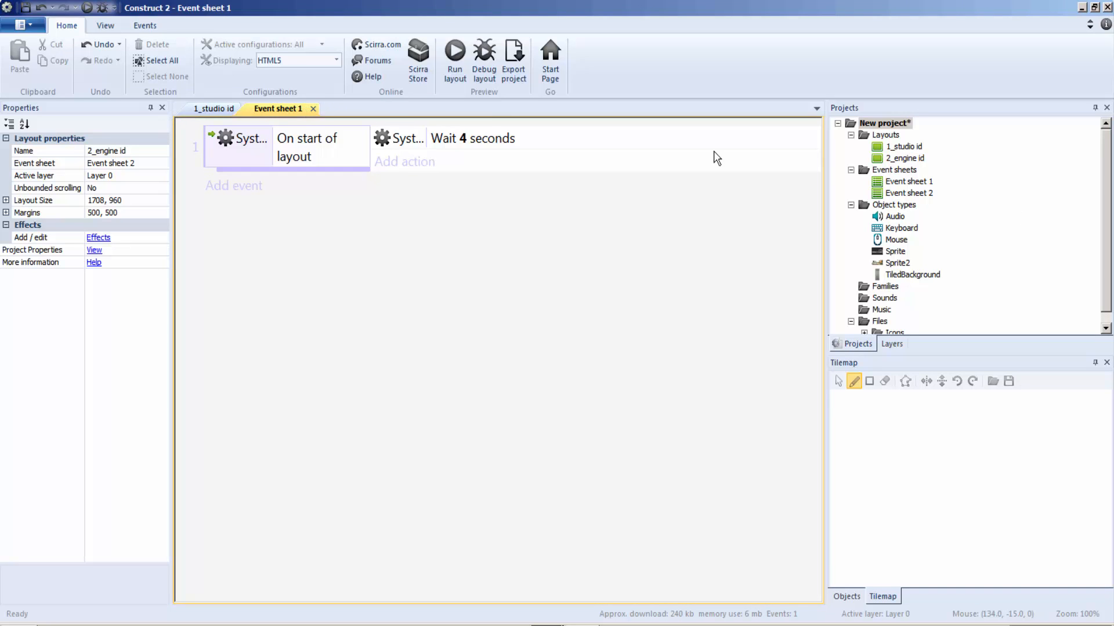
click(905, 157)
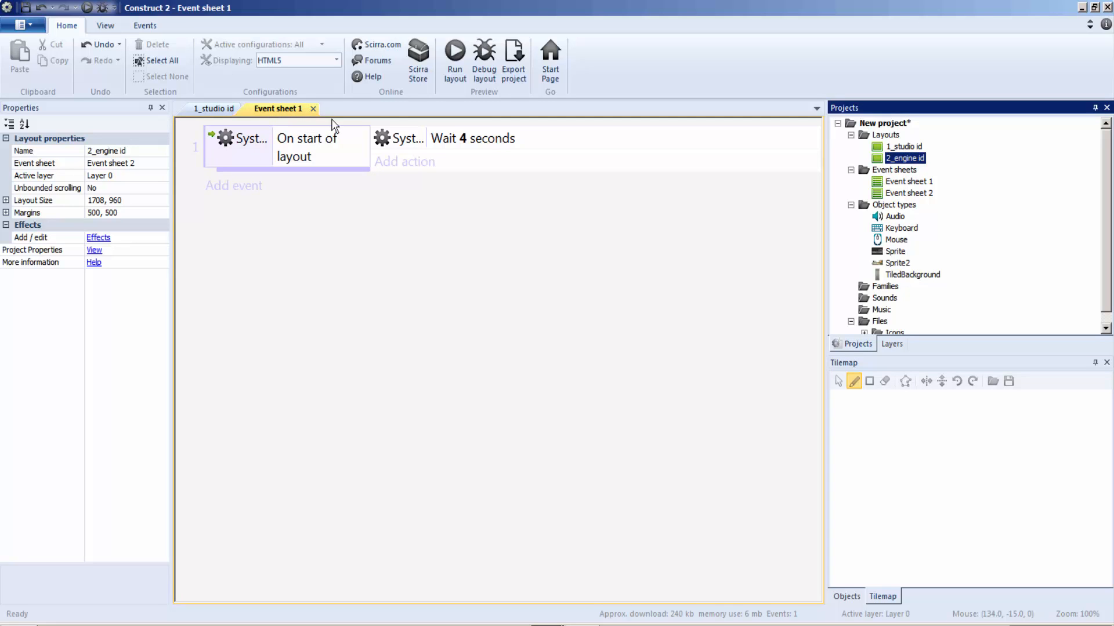
click(414, 169)
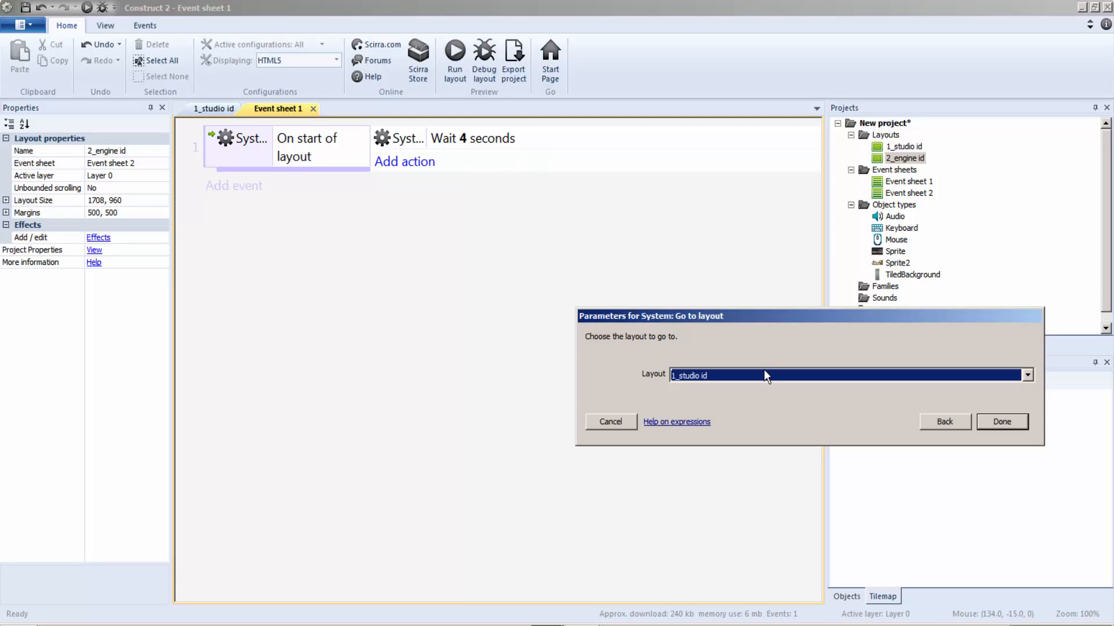
click(764, 376)
click(723, 402)
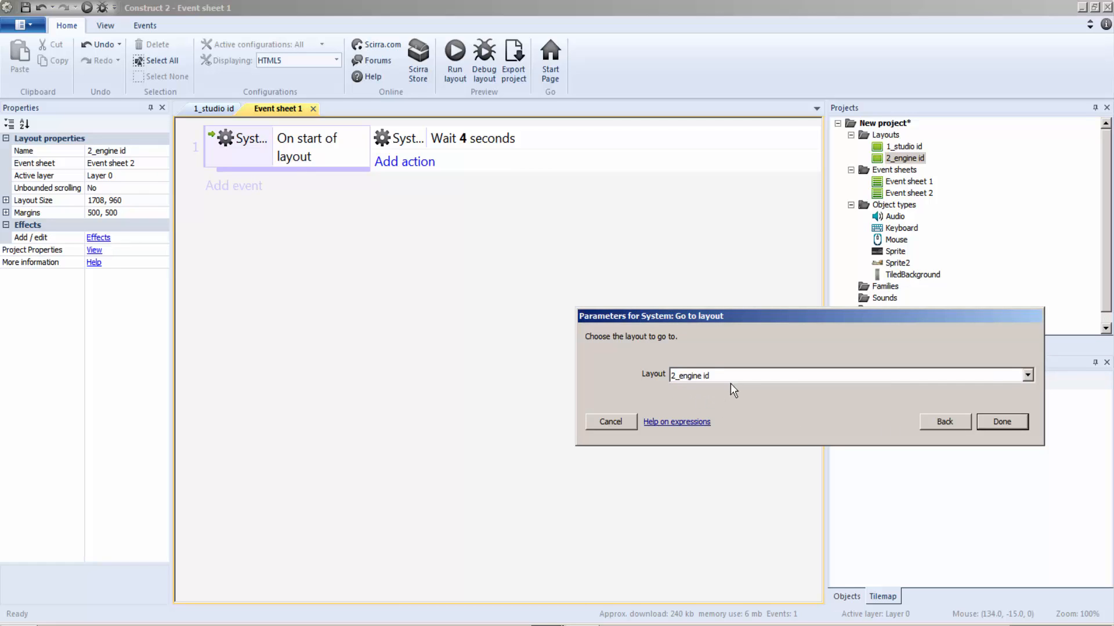
click(1002, 422)
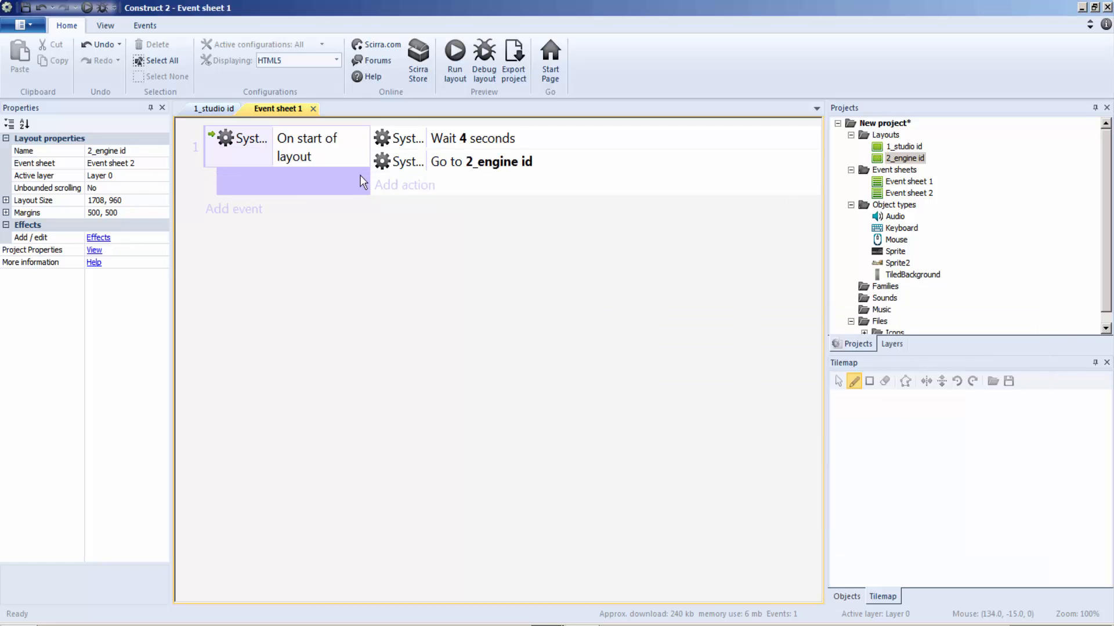
Step: Preview the game from the 1_studio id layout to check the transition to the engine logo, and close the preview
click(216, 109)
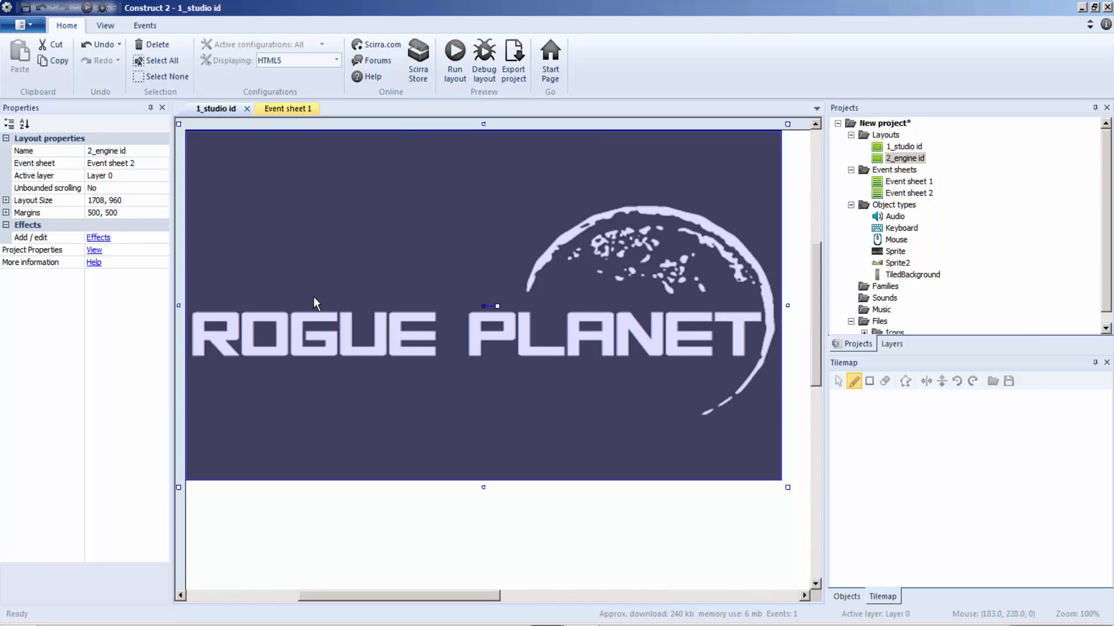
key(F5)
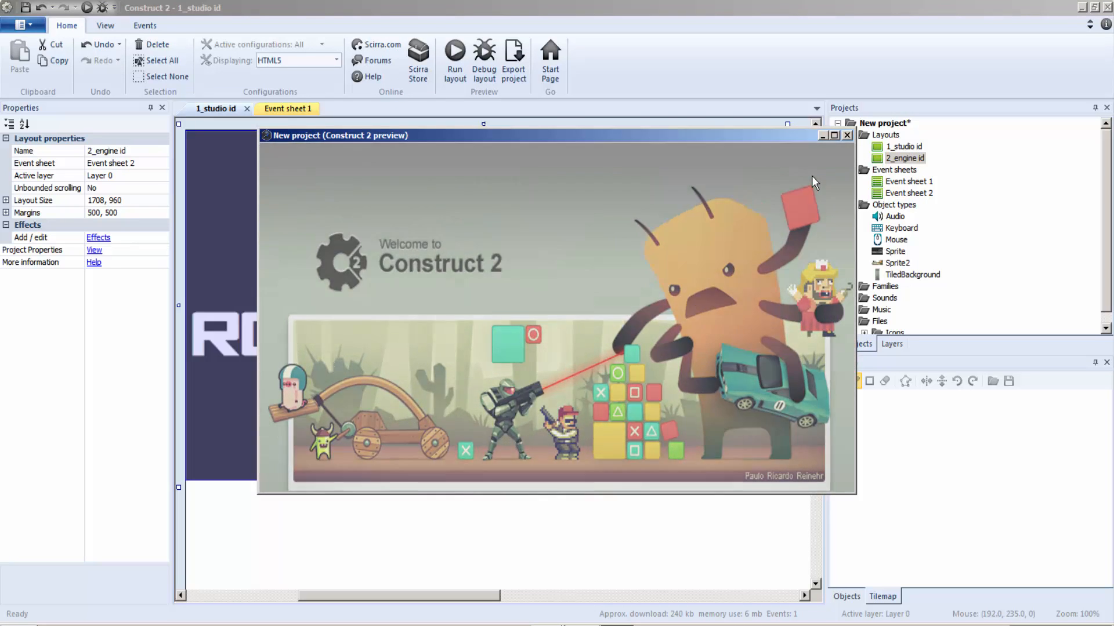
click(847, 136)
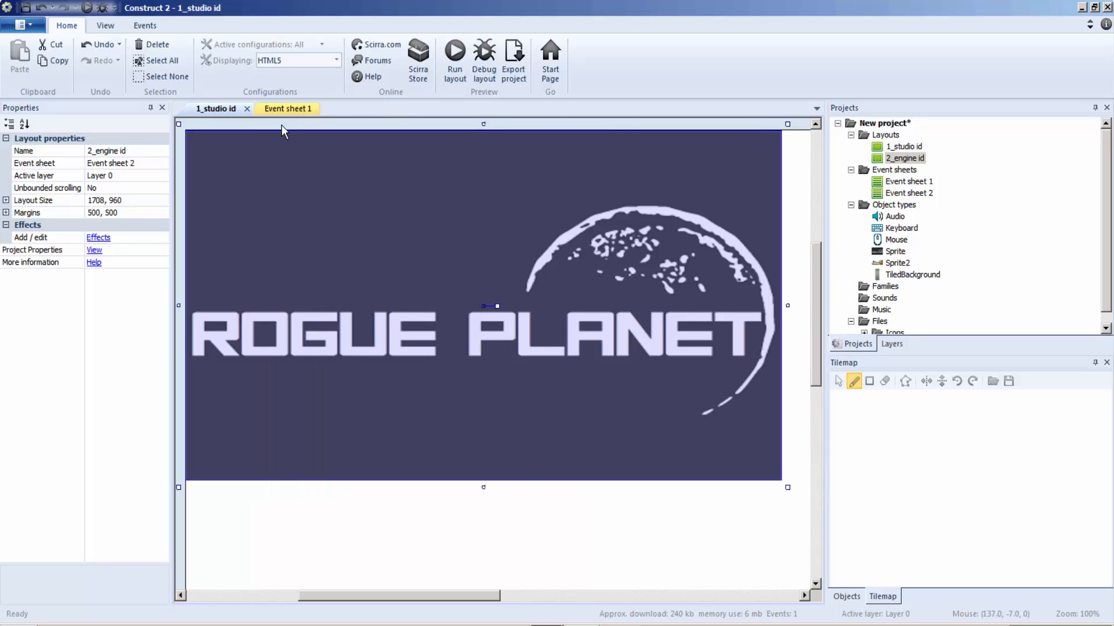
Step: Close Event sheet 1 and add a third layout to the project together with its own event sheet
click(299, 109)
click(323, 109)
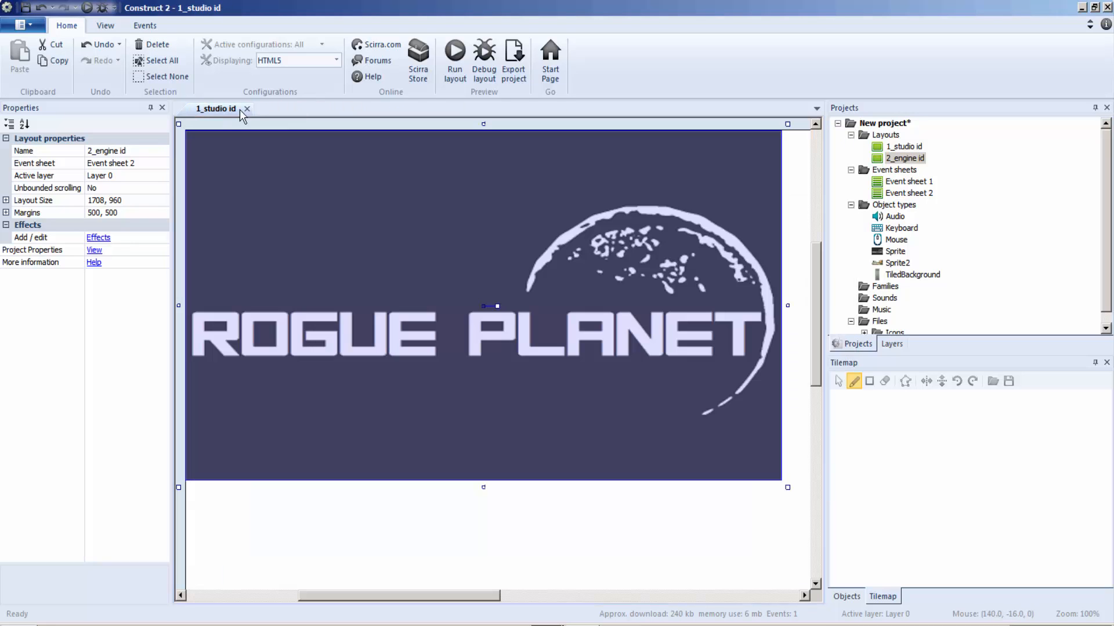
right_click(896, 135)
click(914, 143)
click(517, 296)
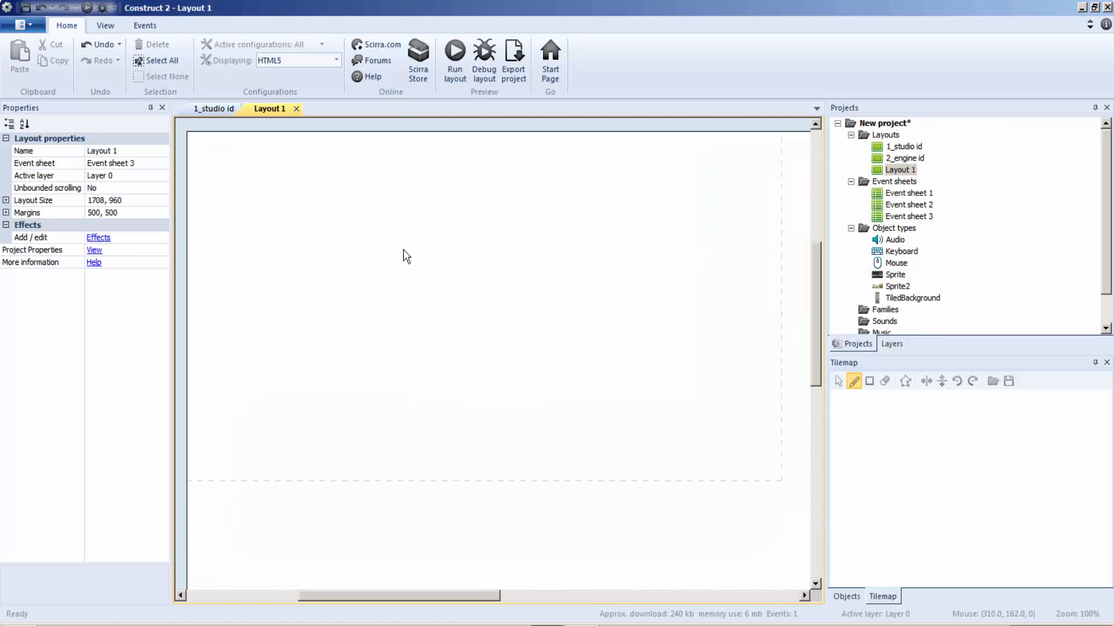
Step: Insert a Sprite object into the new Layout 1 and load Sample_ParkingGamestart_1.png from the Parking pack folder as its image
right_click(417, 214)
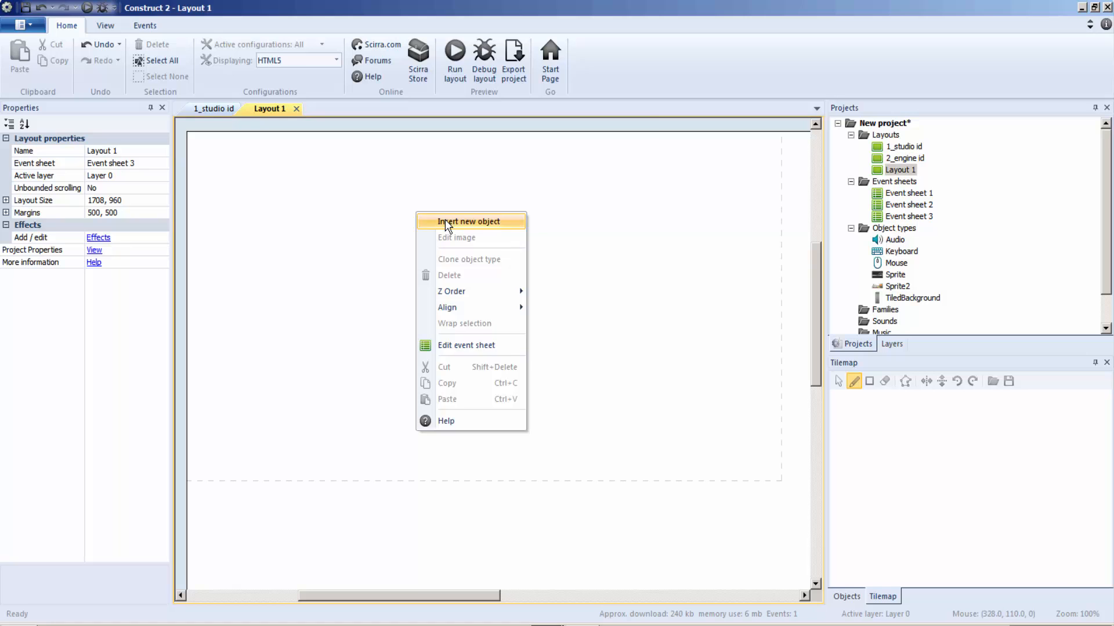
click(444, 221)
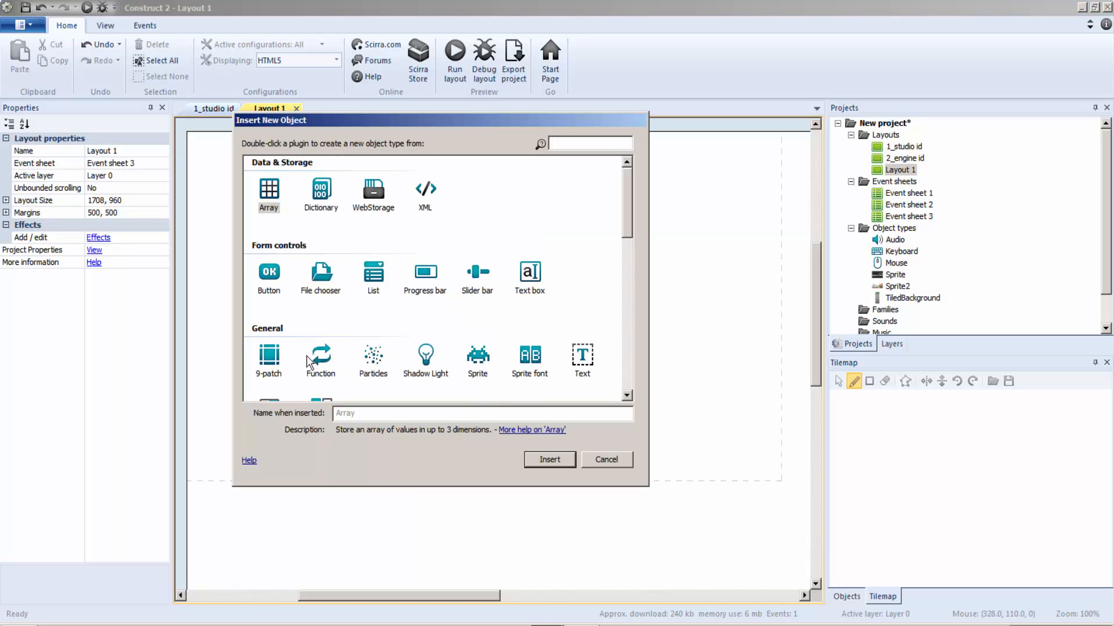
drag(627, 211, 646, 226)
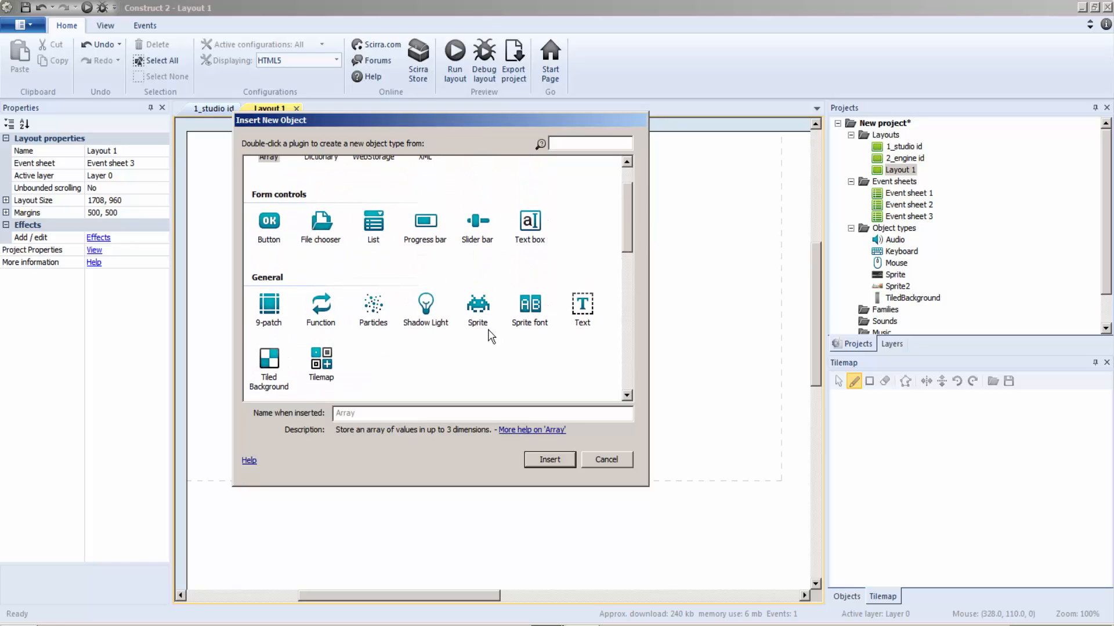
double_click(470, 316)
click(460, 291)
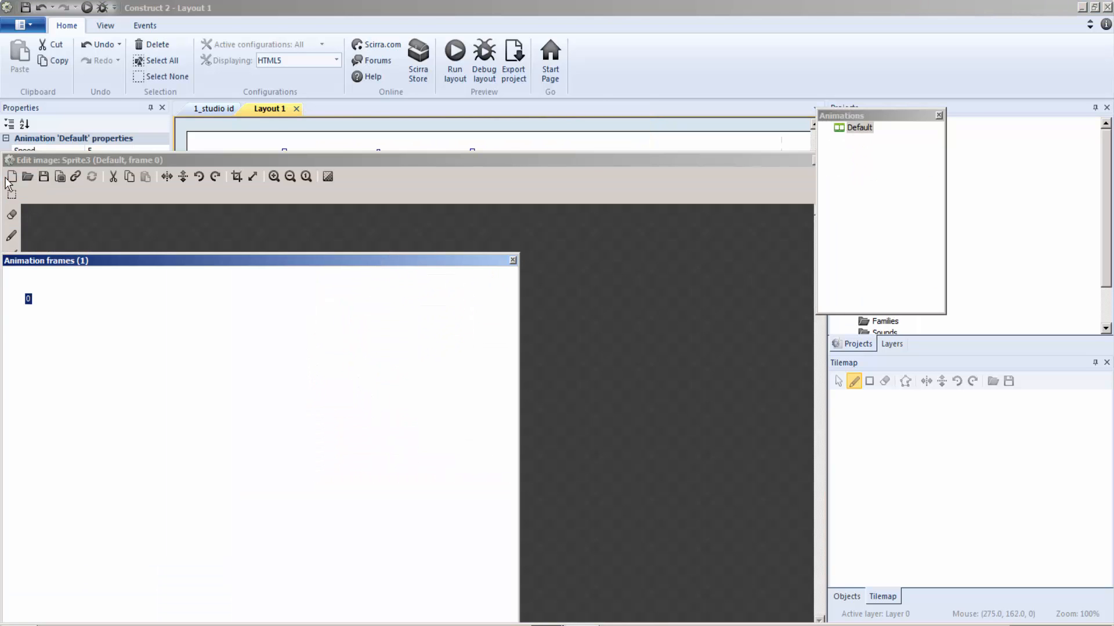
click(27, 177)
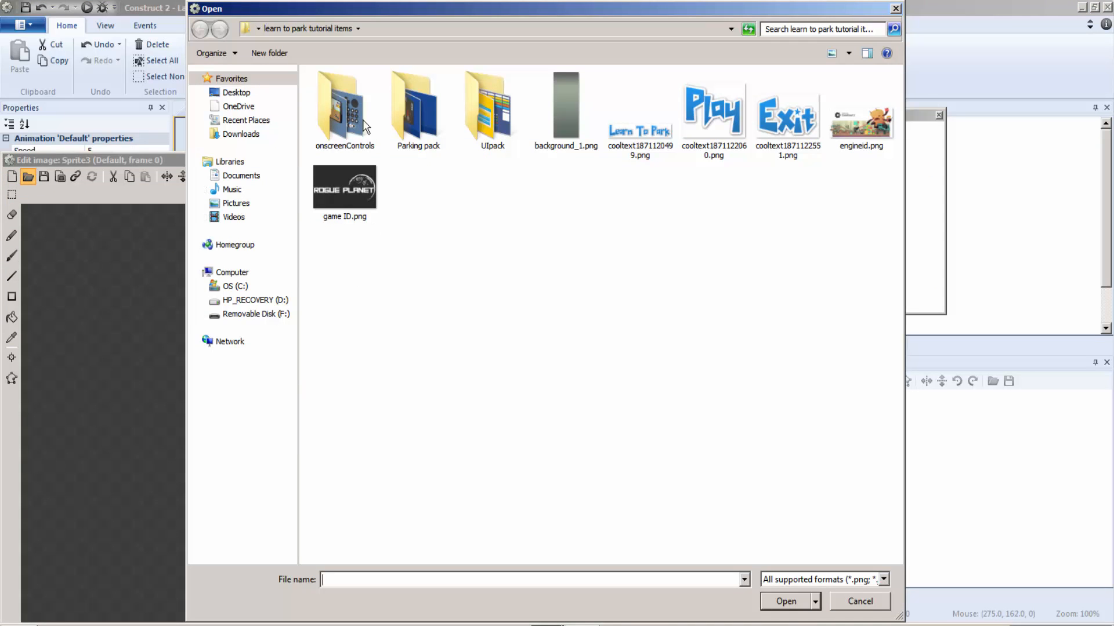
double_click(406, 104)
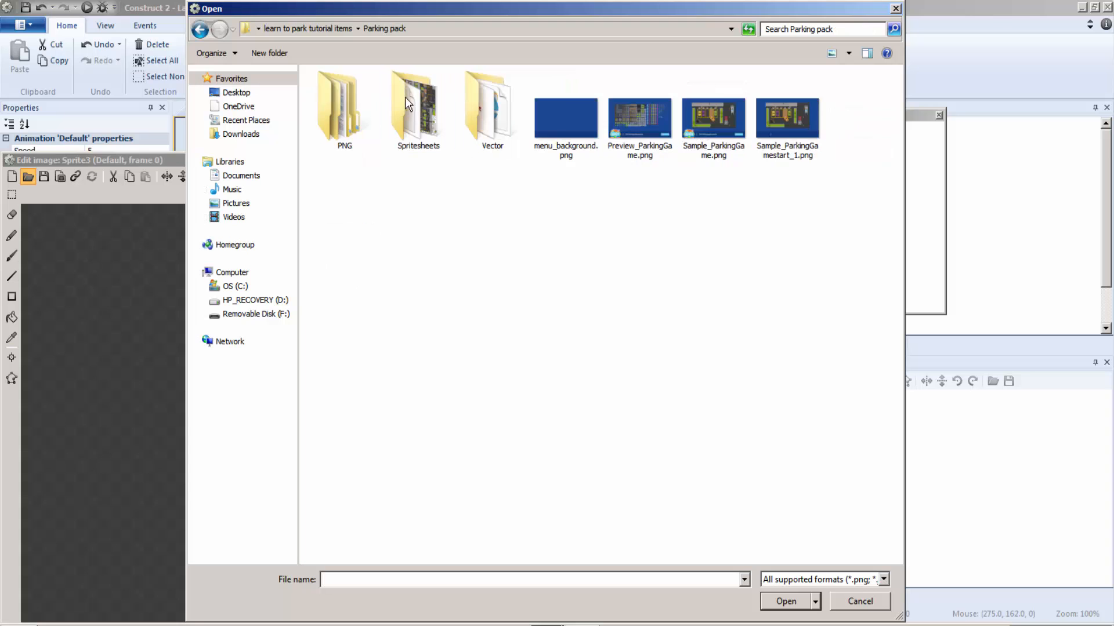
double_click(793, 125)
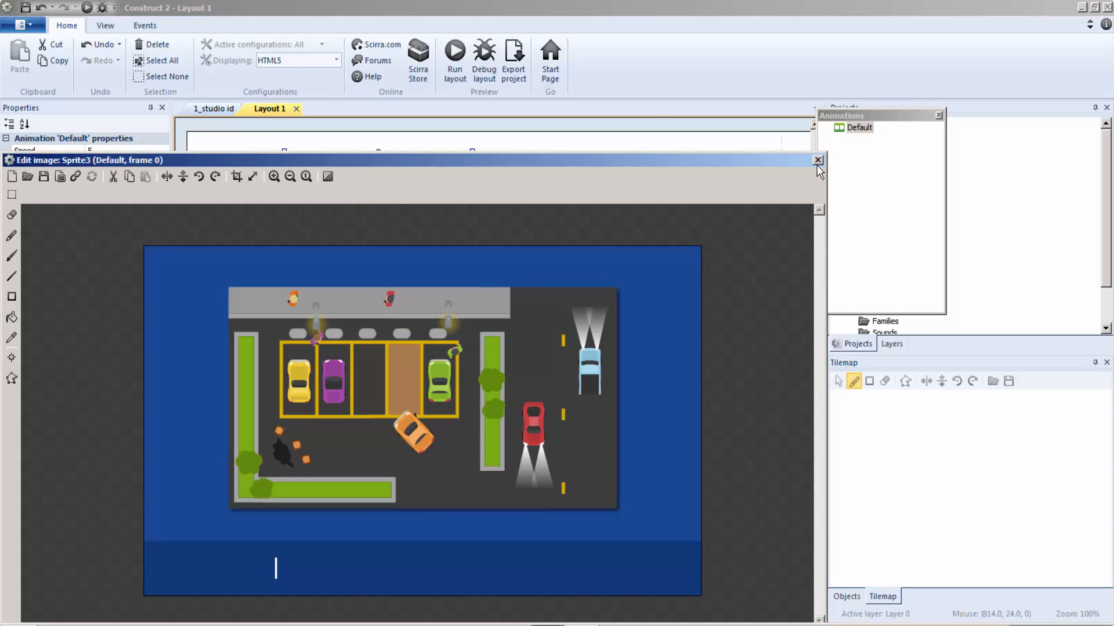
Step: Position the parking scene sprite over Layout 1's dashed window area and stretch it to about 856 by 480
click(817, 161)
drag(401, 293, 482, 342)
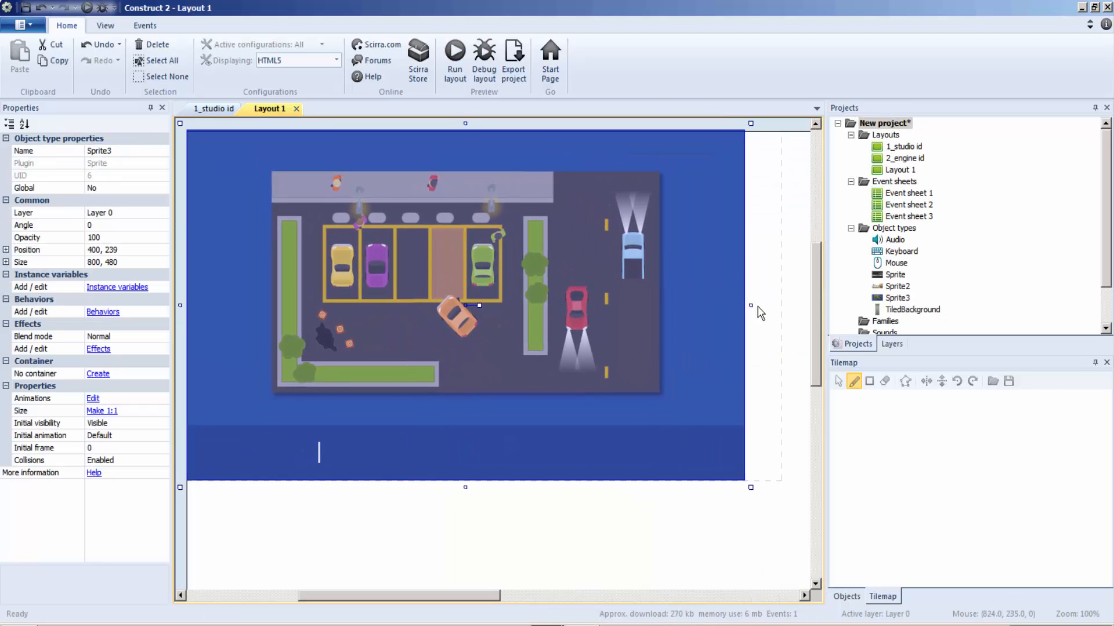
drag(754, 306, 793, 306)
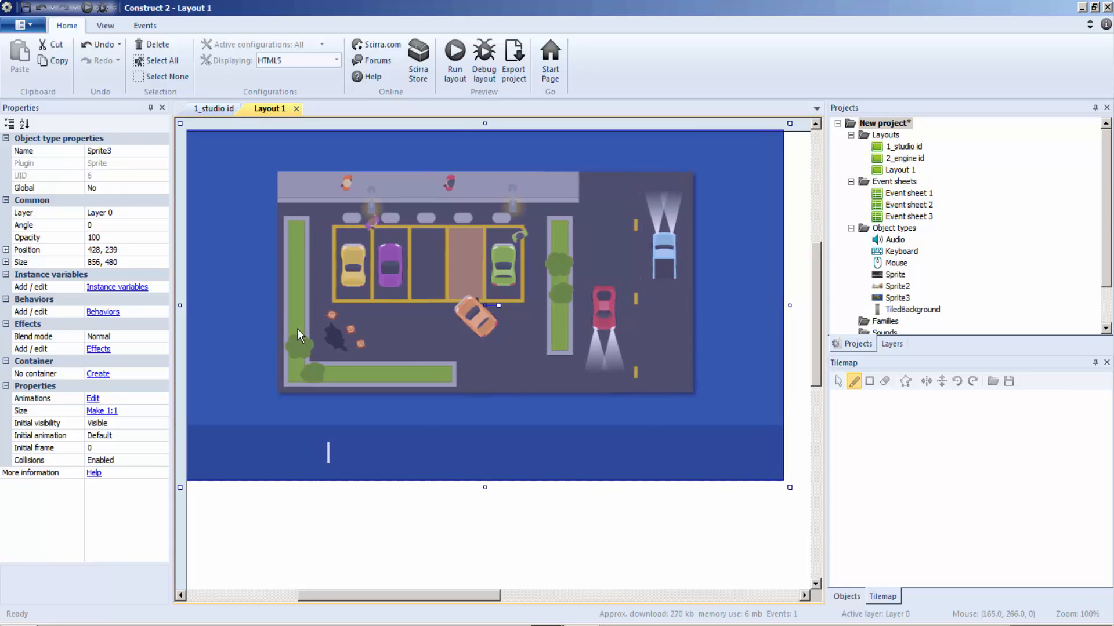
Step: Insert a Sprite object into Layout 1 and load cooltext1871120499.png, the Learn To Park title, as its image
right_click(536, 521)
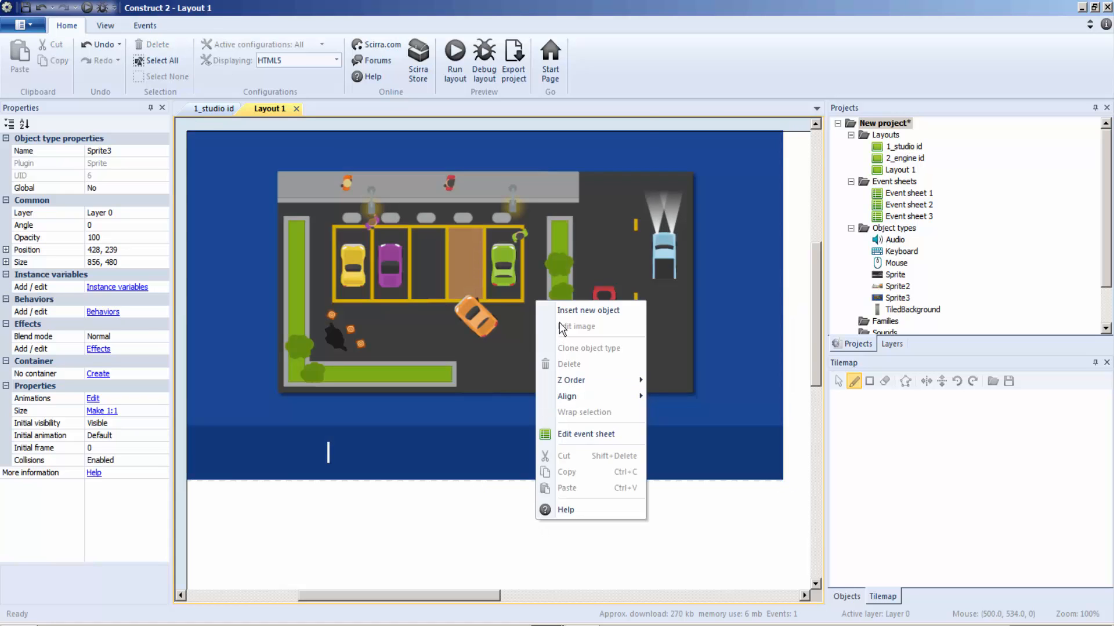
click(588, 310)
click(479, 362)
click(542, 457)
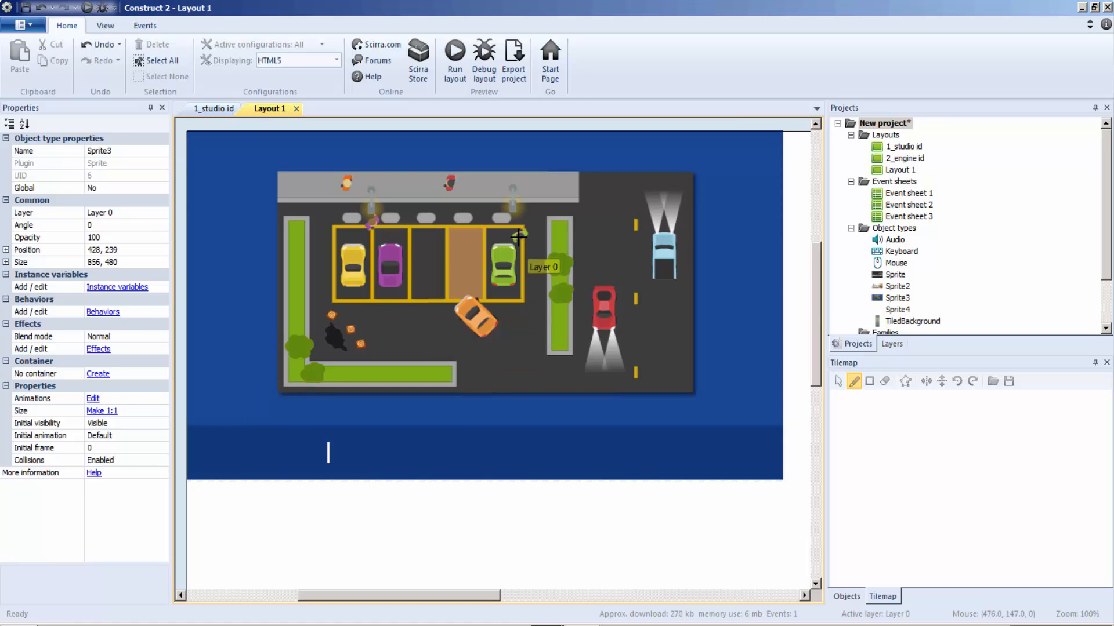
click(518, 236)
click(28, 176)
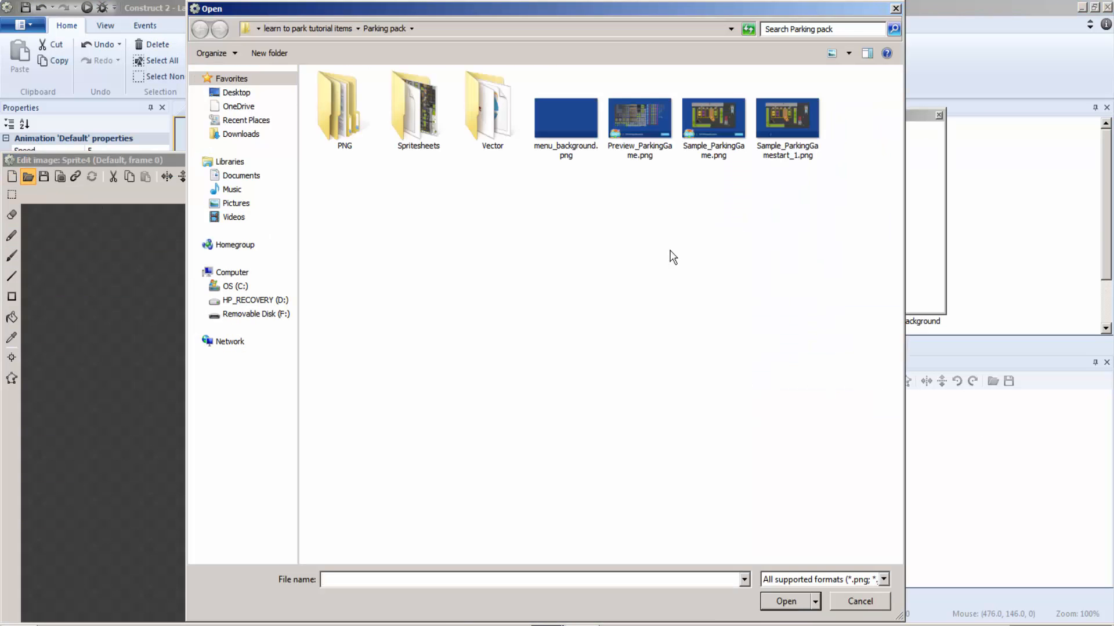
click(321, 27)
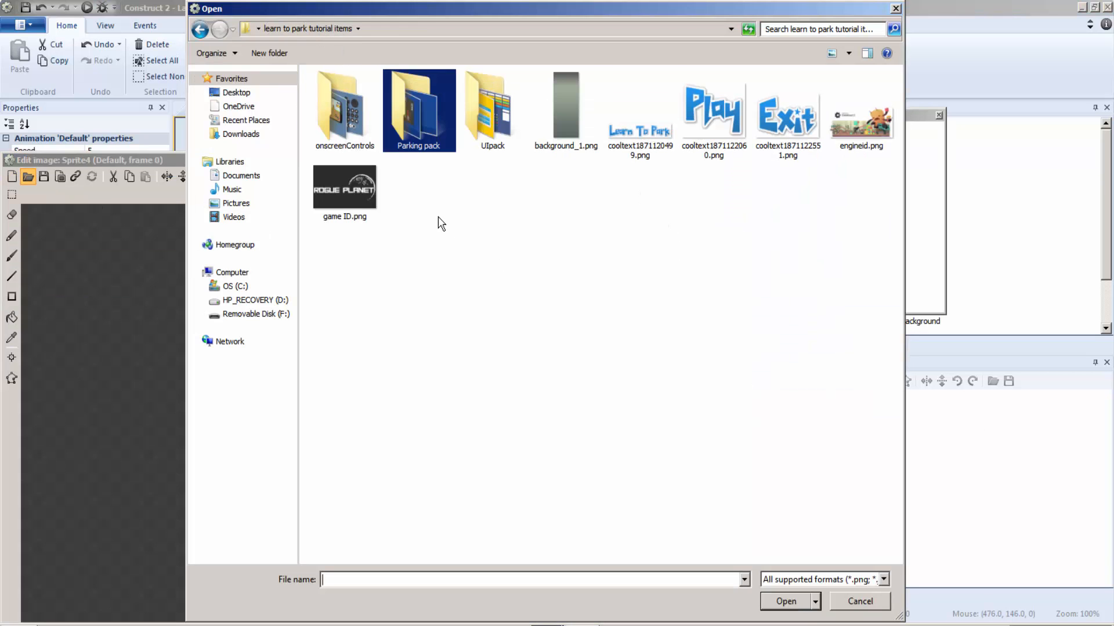
double_click(651, 149)
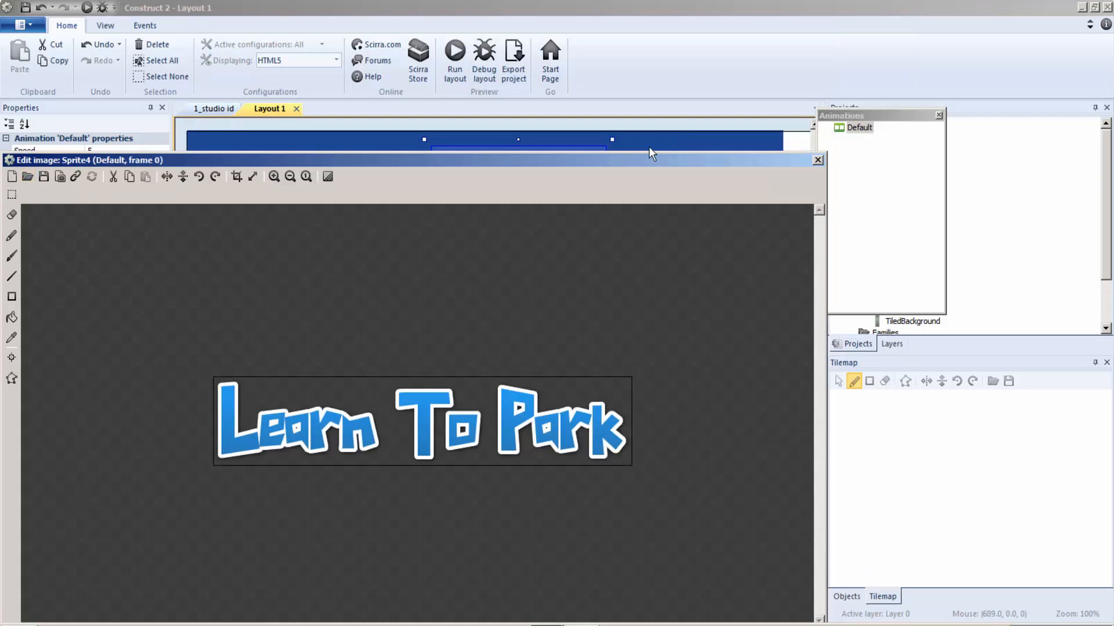
click(818, 160)
Step: Shrink the Learn To Park title to about 280 by 40 and place it at the layout's left edge, just above the dark blue band
drag(483, 161, 432, 347)
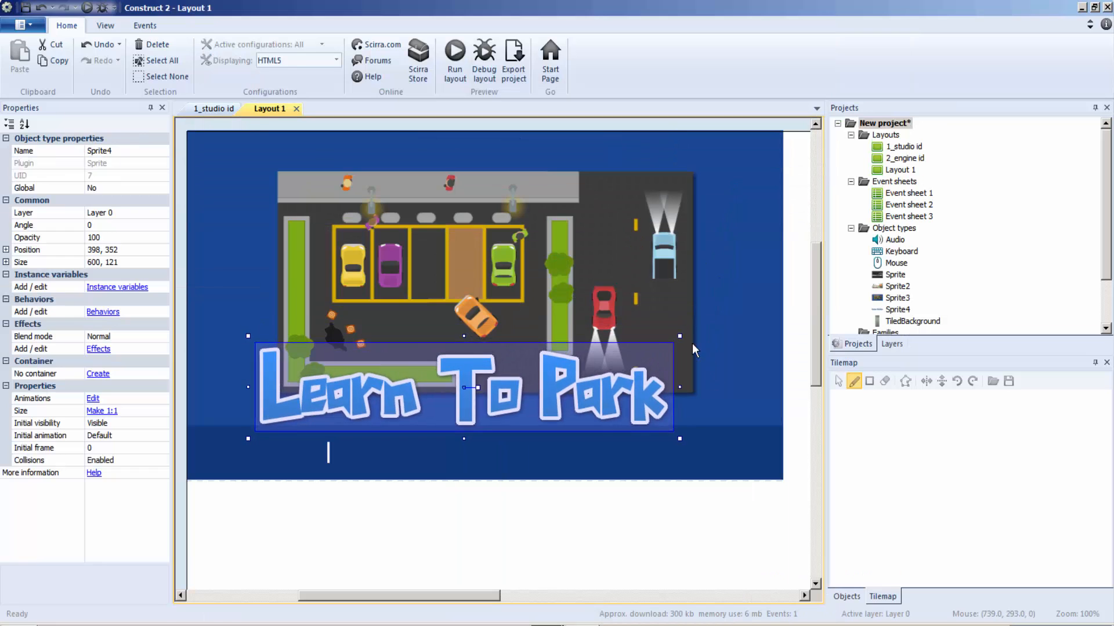
drag(680, 336, 456, 396)
drag(379, 437, 302, 412)
click(452, 318)
Step: Insert a Sprite with yellow_sliderRight.png from the UIpack PNG folder and place it beside the white vertical line, below the title
right_click(520, 304)
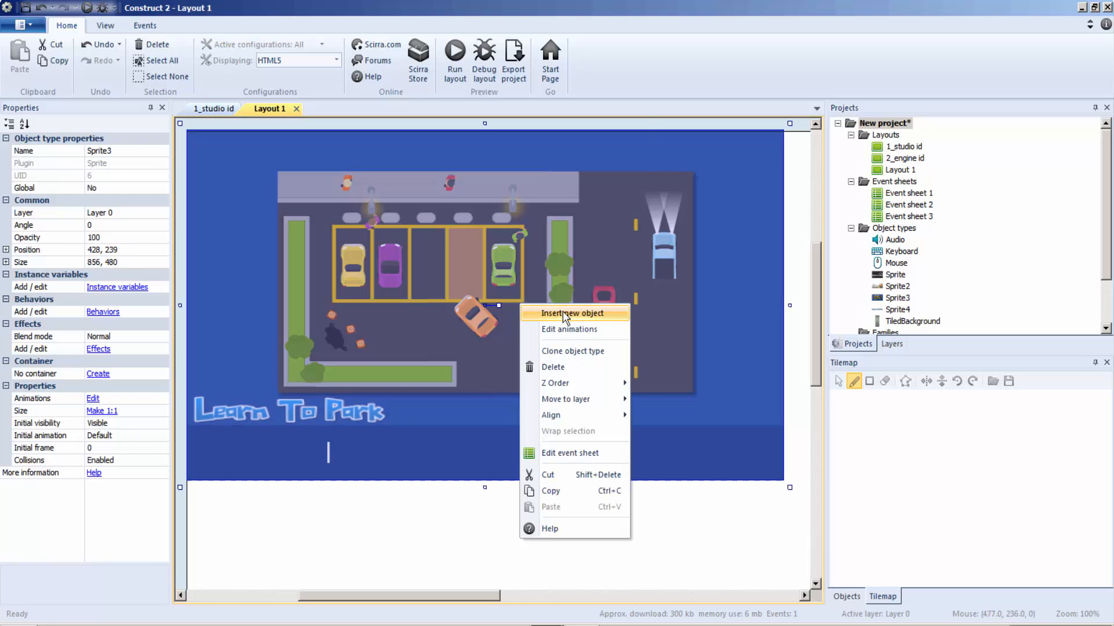
click(557, 310)
click(478, 361)
click(478, 362)
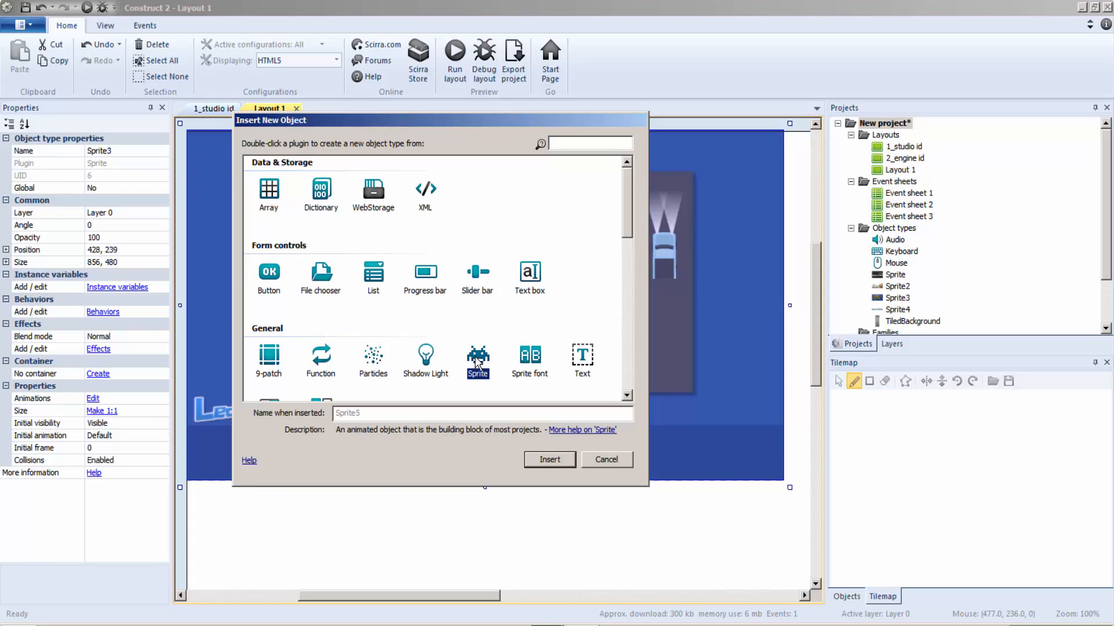
double_click(478, 361)
click(673, 246)
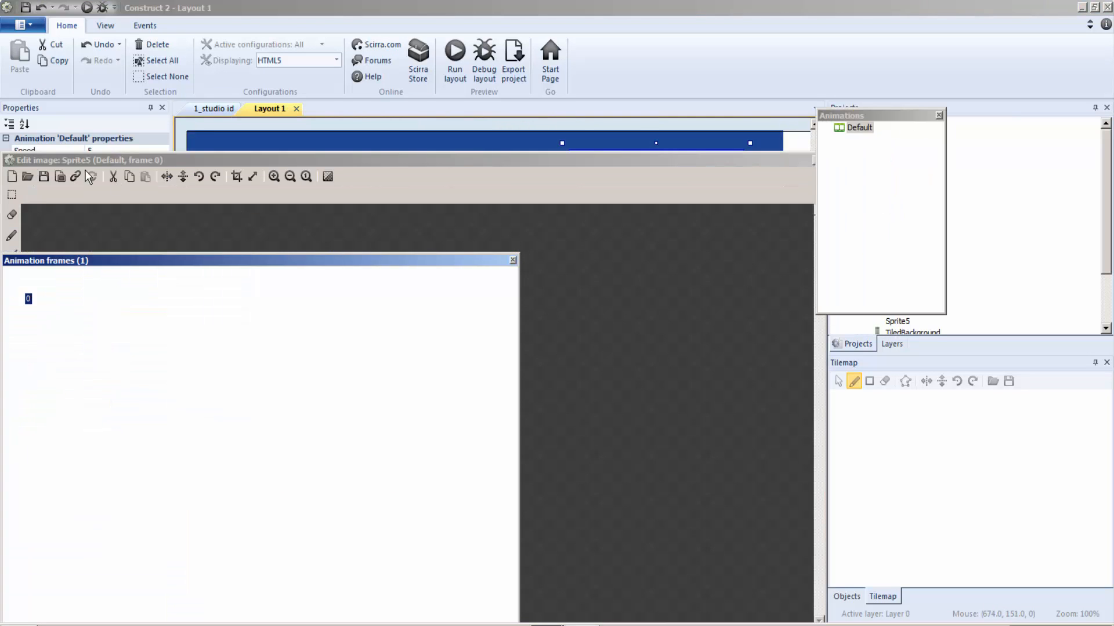
click(27, 176)
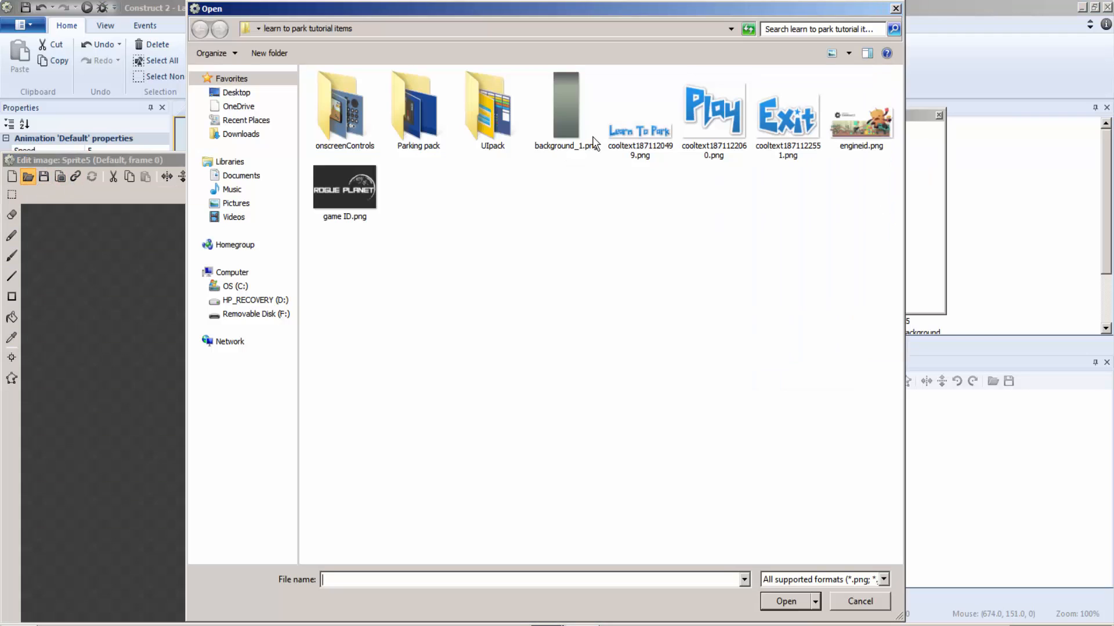
double_click(471, 103)
double_click(345, 126)
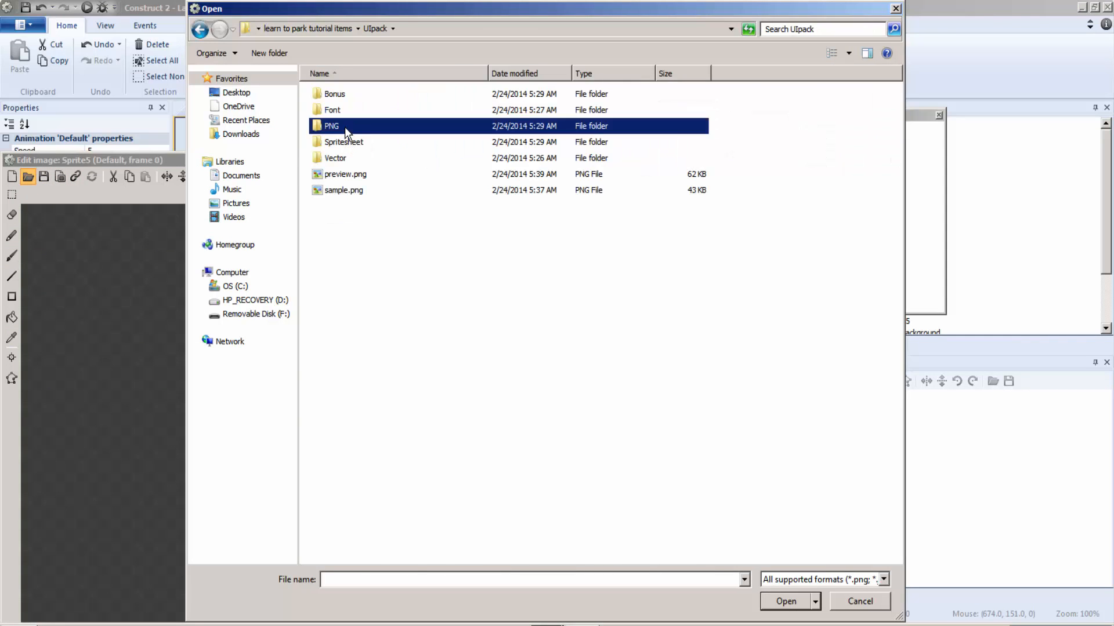
drag(896, 200, 886, 529)
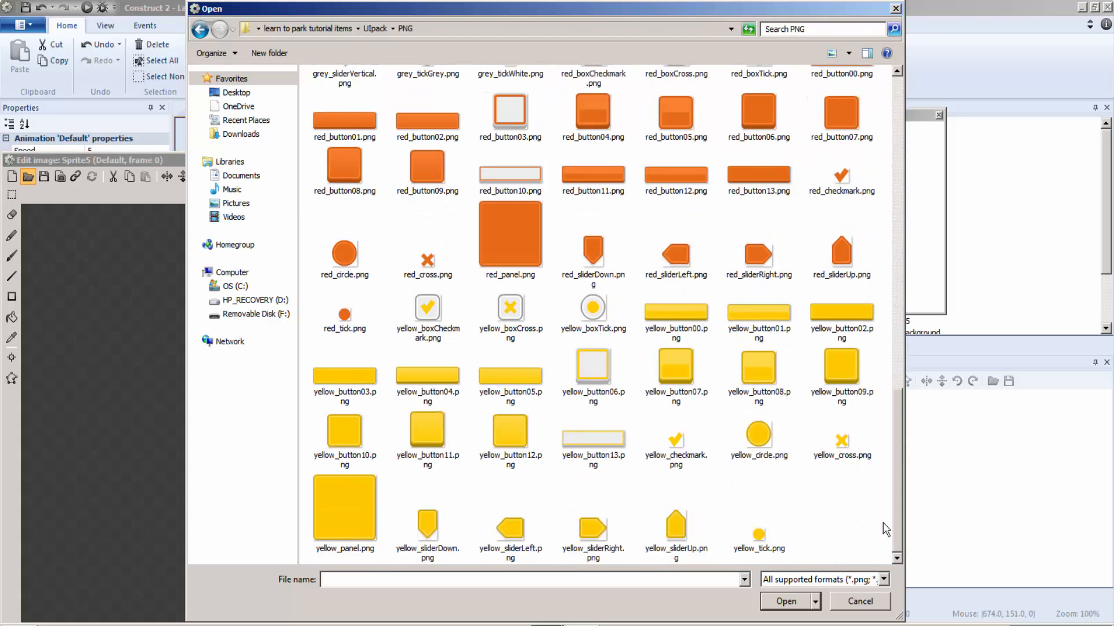
double_click(593, 529)
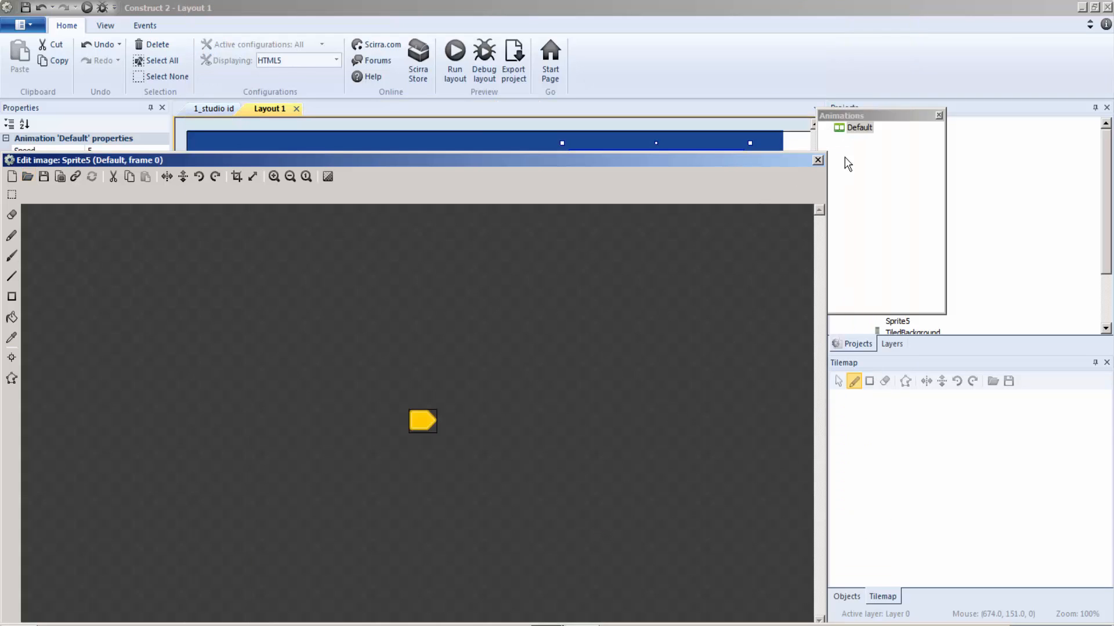
click(818, 160)
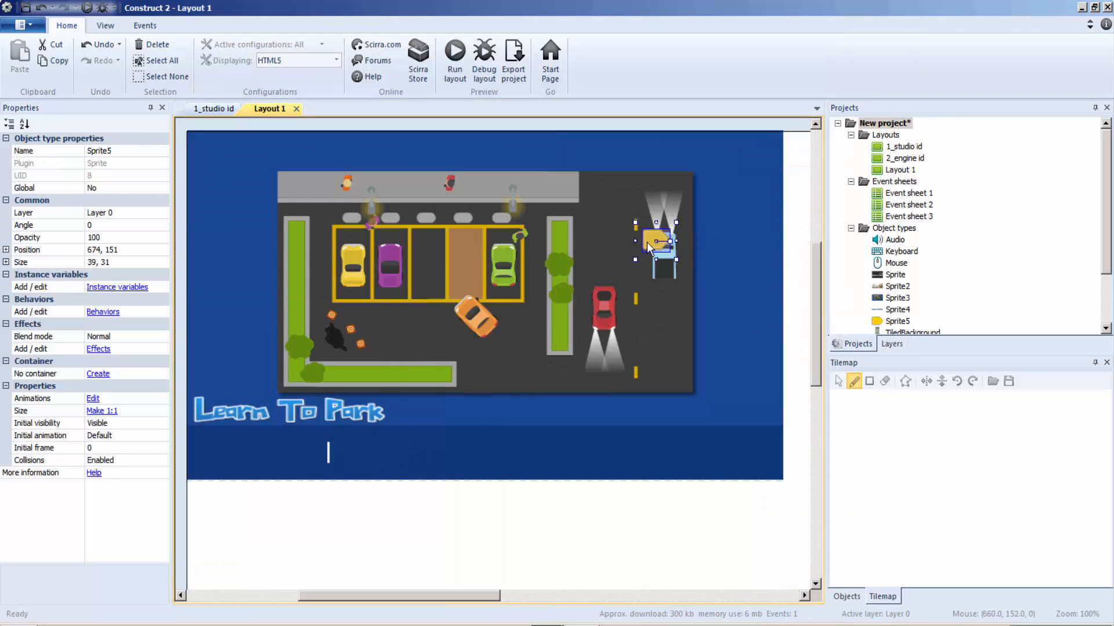
drag(649, 249, 289, 458)
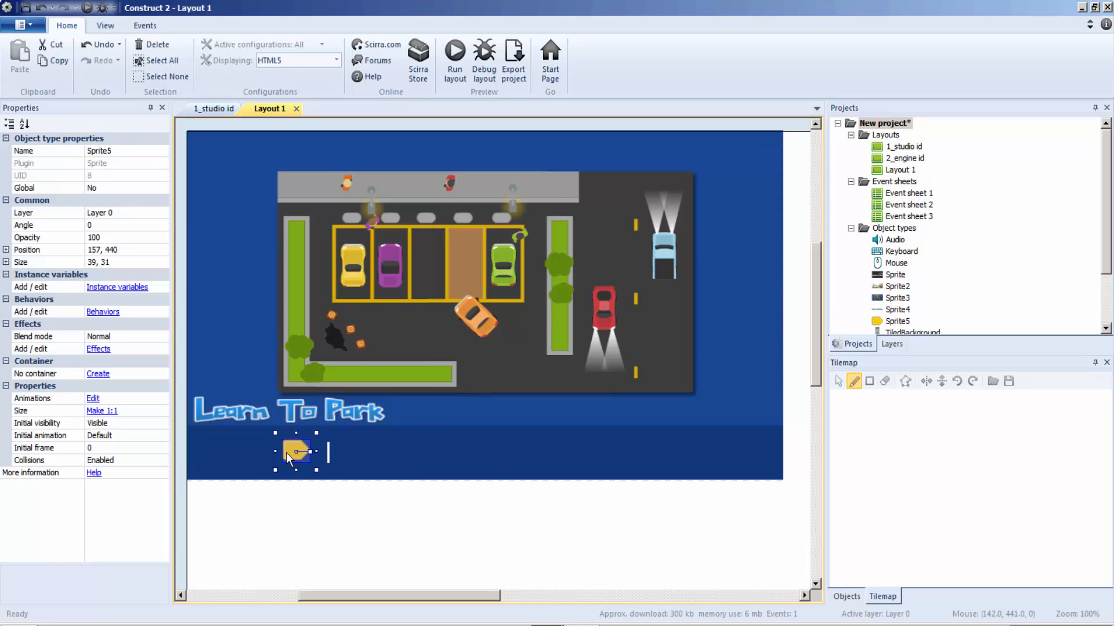
Step: Insert a Progress bar object just right of the white vertical line and stretch it to about 617 by 25
right_click(358, 452)
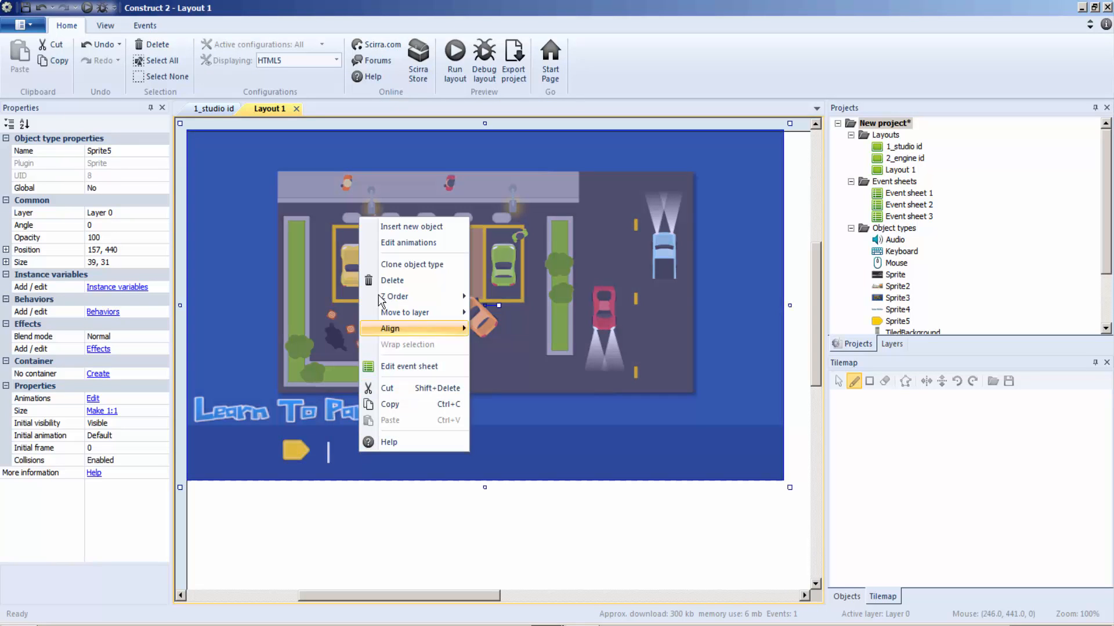
click(401, 227)
double_click(425, 273)
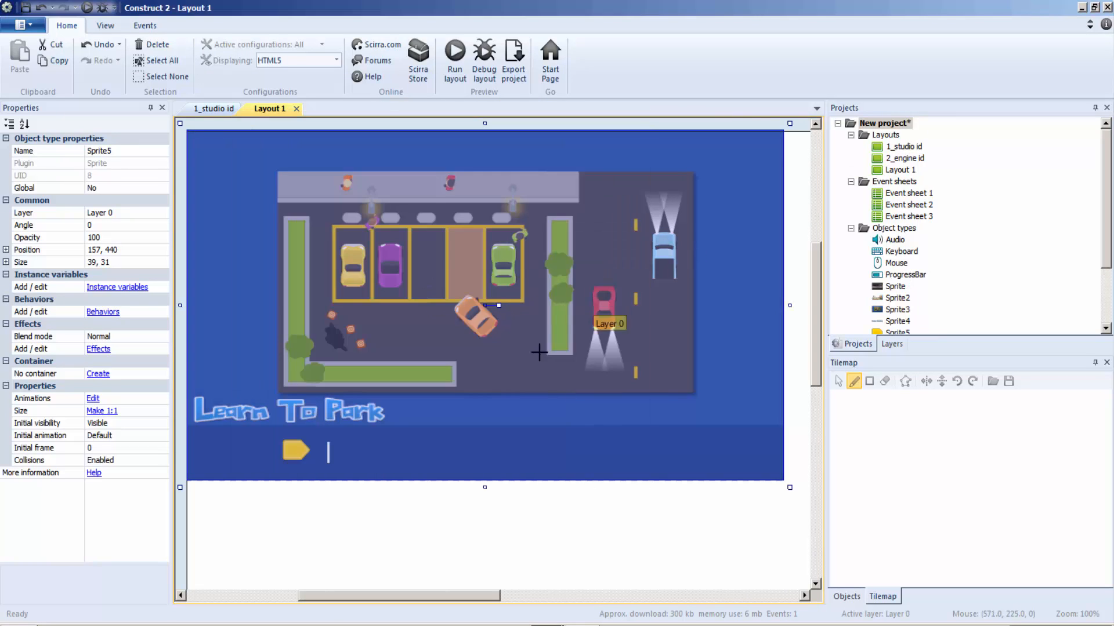
click(494, 397)
drag(535, 414, 377, 460)
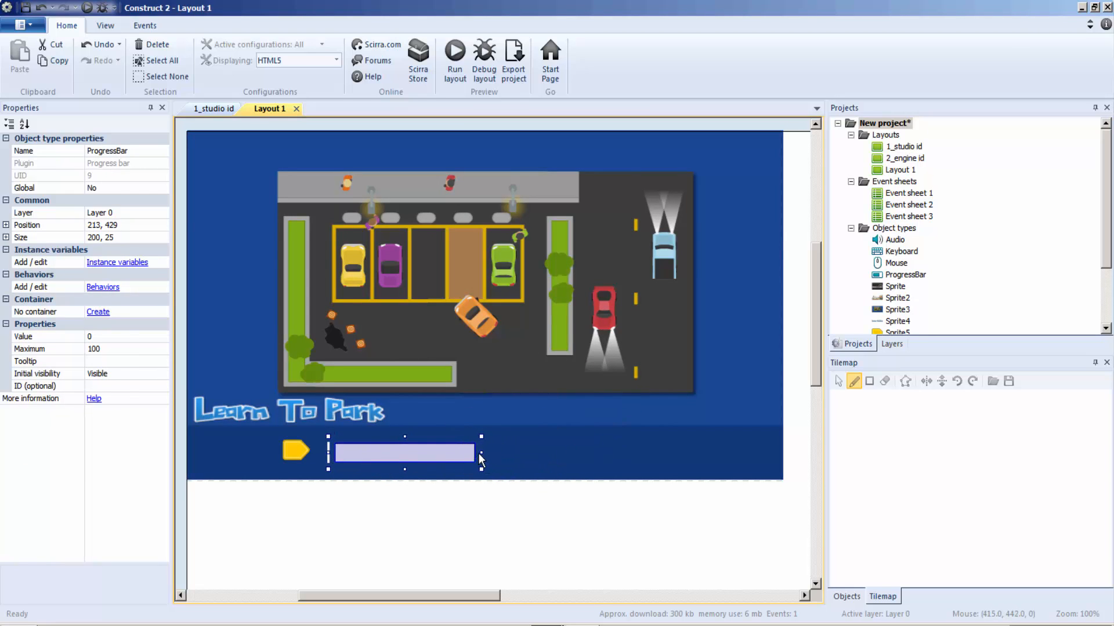
drag(479, 458, 786, 457)
click(793, 458)
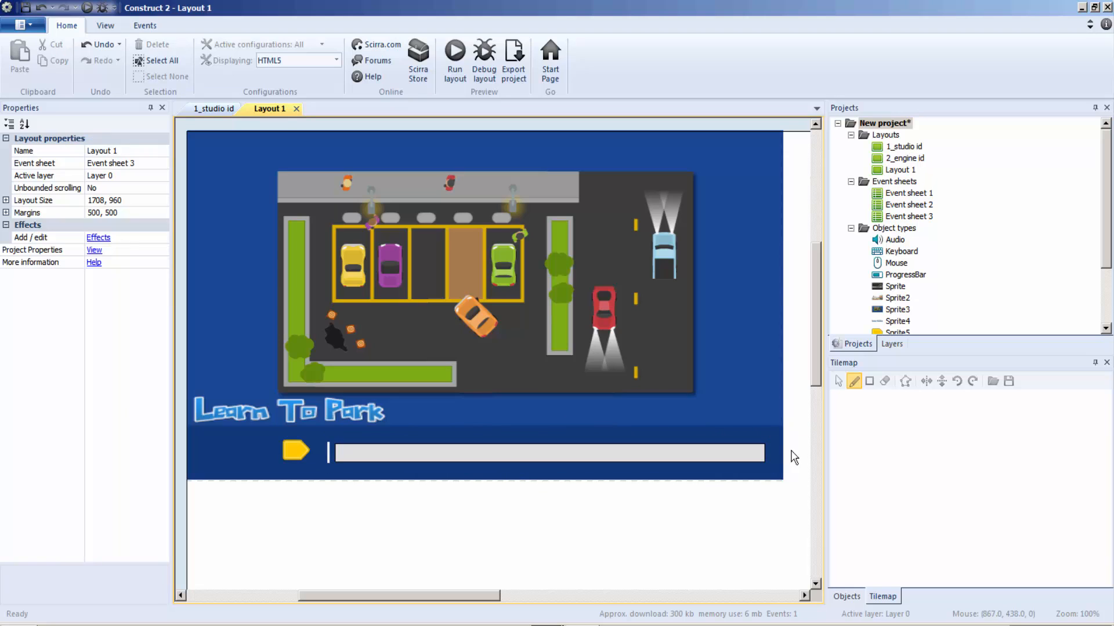
Step: Add a Fade behavior to the parking scene sprite with a fade in time of 1 and a wait time of 2
click(251, 199)
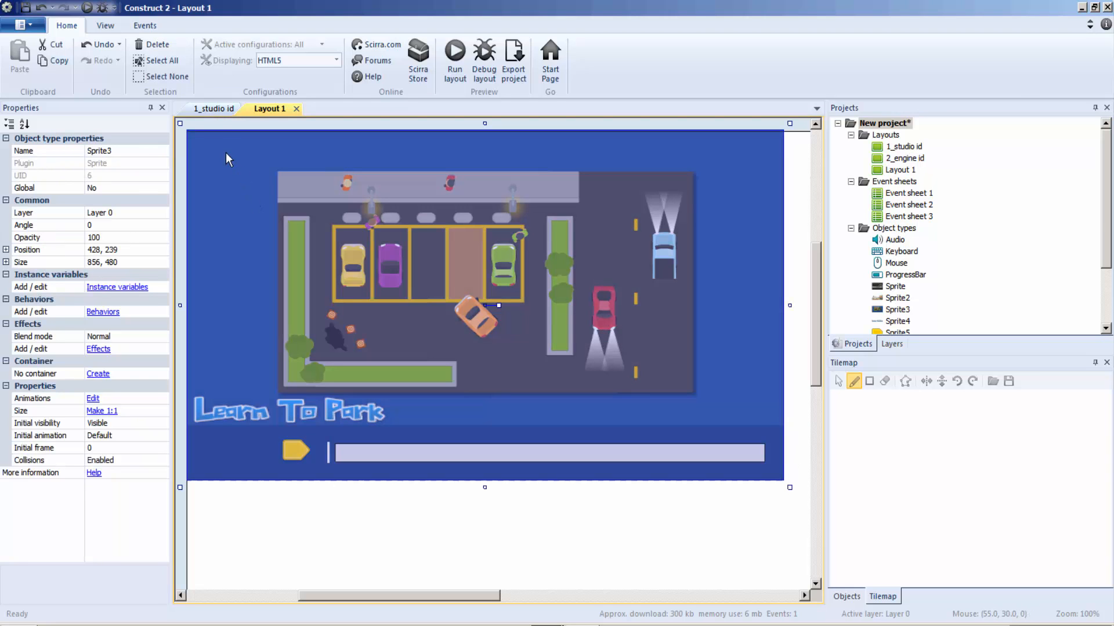
click(112, 313)
click(461, 238)
double_click(650, 325)
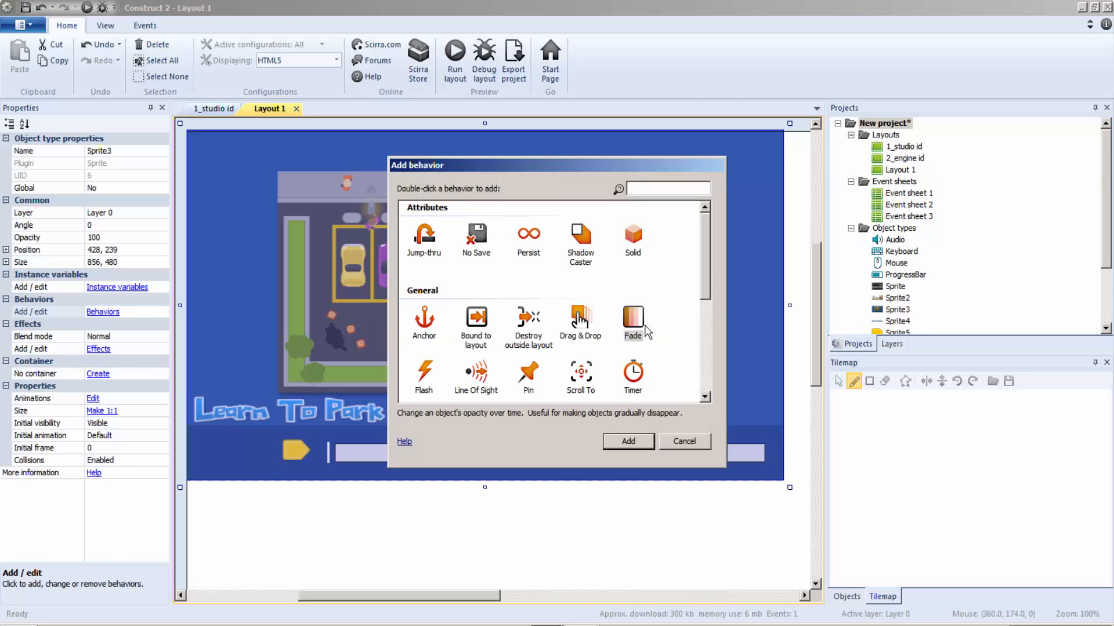
click(681, 225)
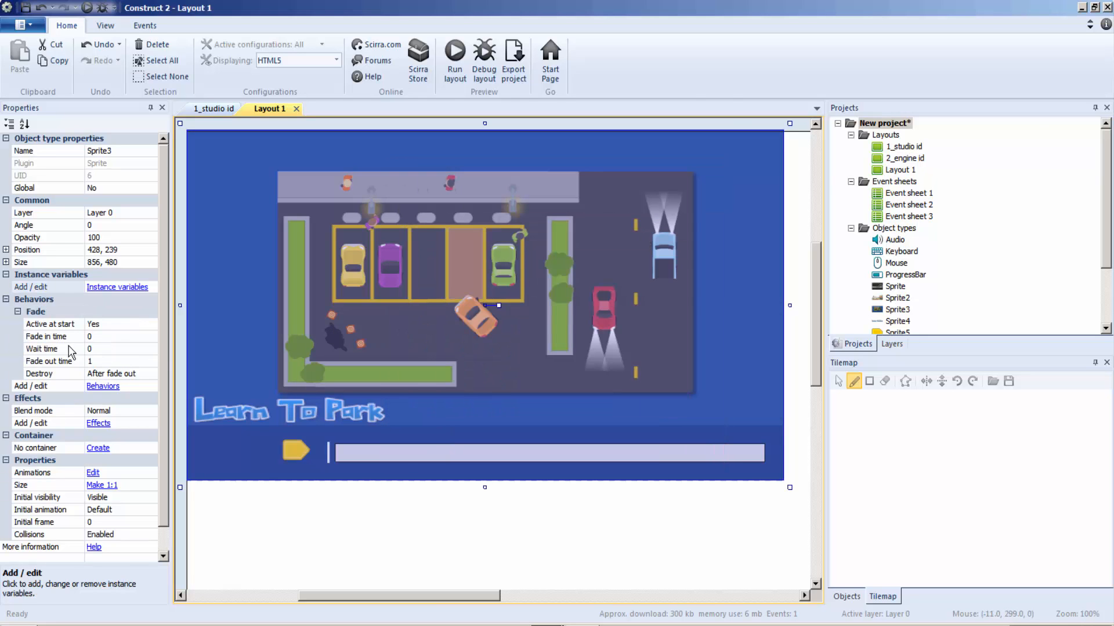
click(100, 335)
text(1)
click(105, 348)
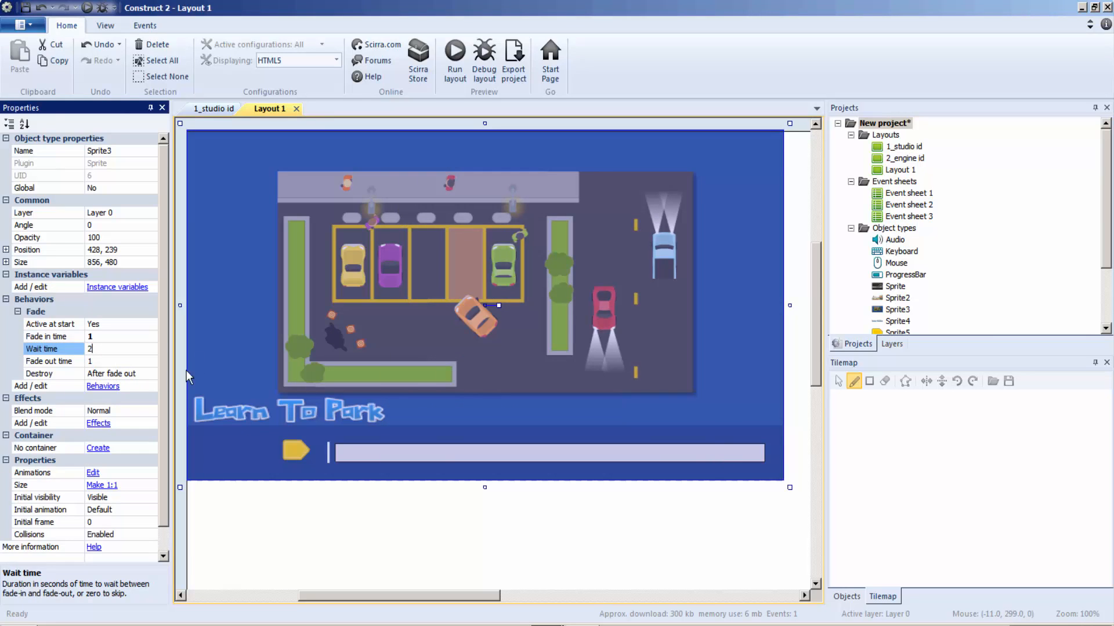
text(2)
click(217, 333)
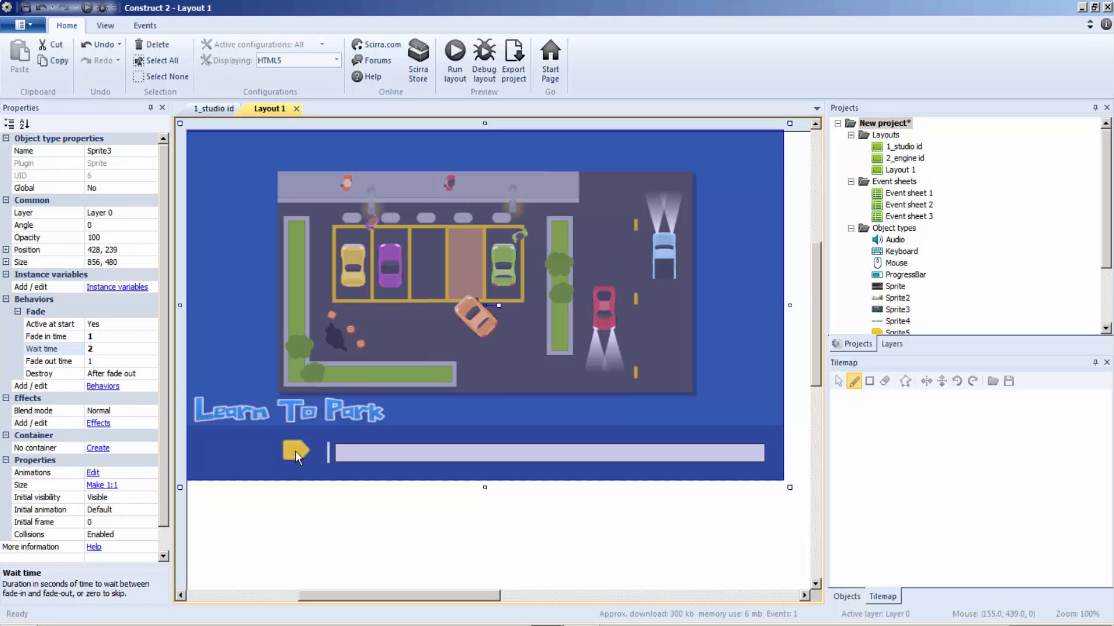
Step: Add a Fade behavior to the yellow arrow sprite, setting its fade in time to 1 and wait time to 2
click(295, 451)
click(99, 312)
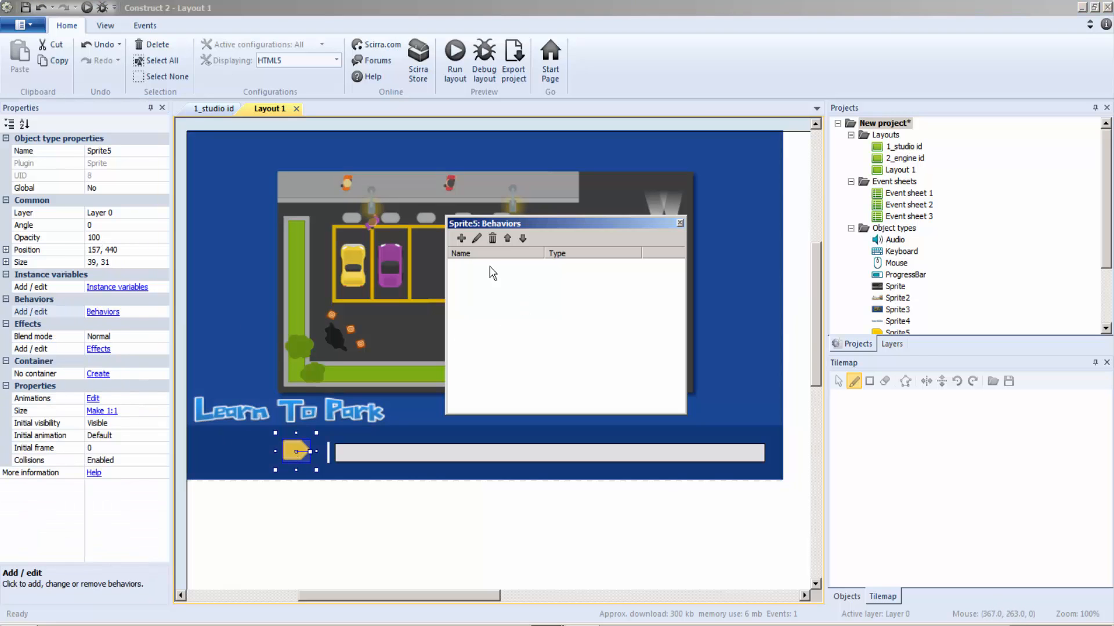
click(462, 238)
double_click(628, 316)
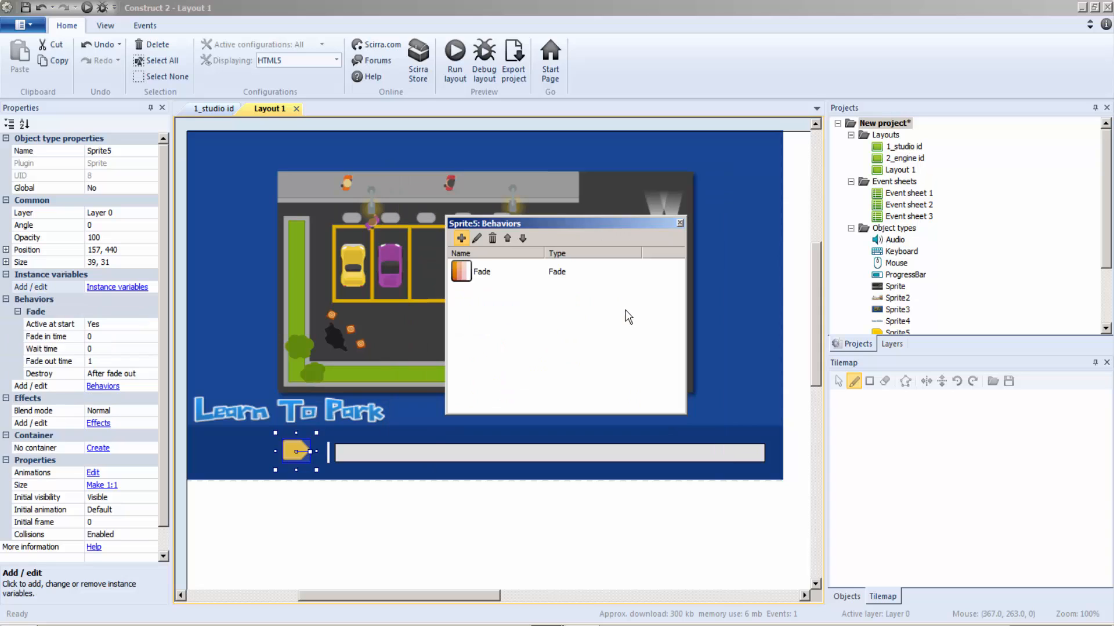
click(149, 337)
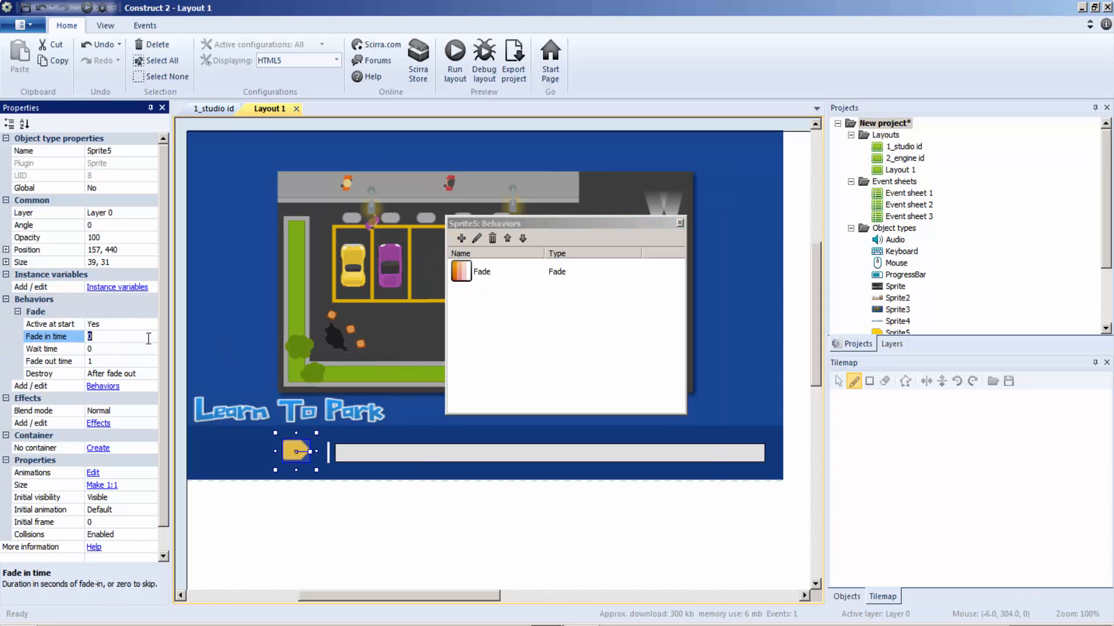
click(105, 348)
text(2)
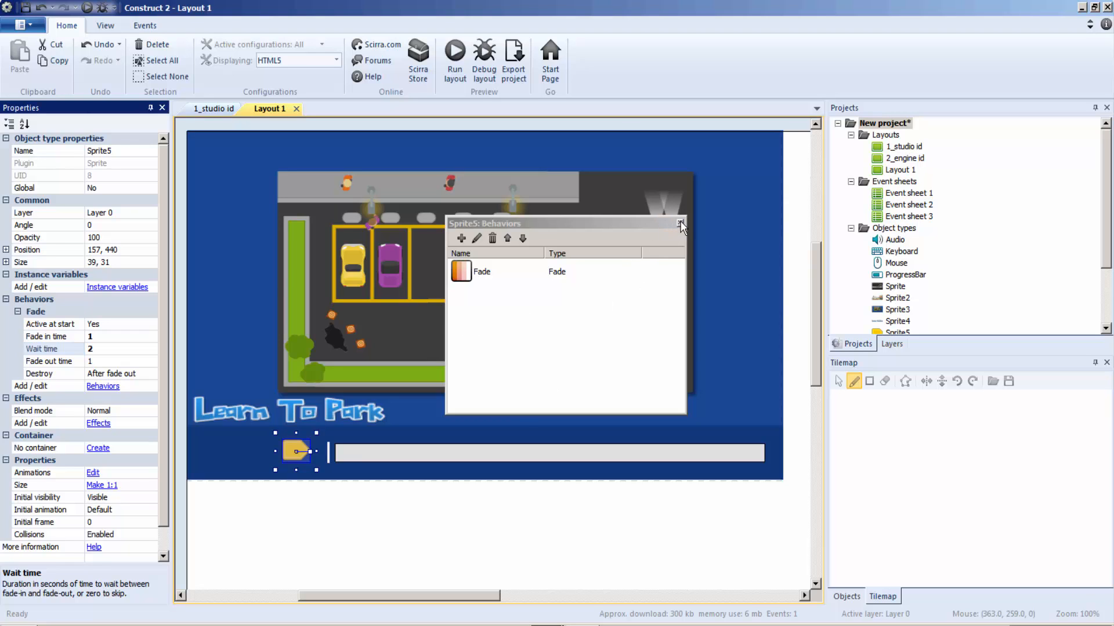
click(680, 224)
Step: Give the progress bar a Fade behavior with fade in time 1 and wait time 2
click(360, 457)
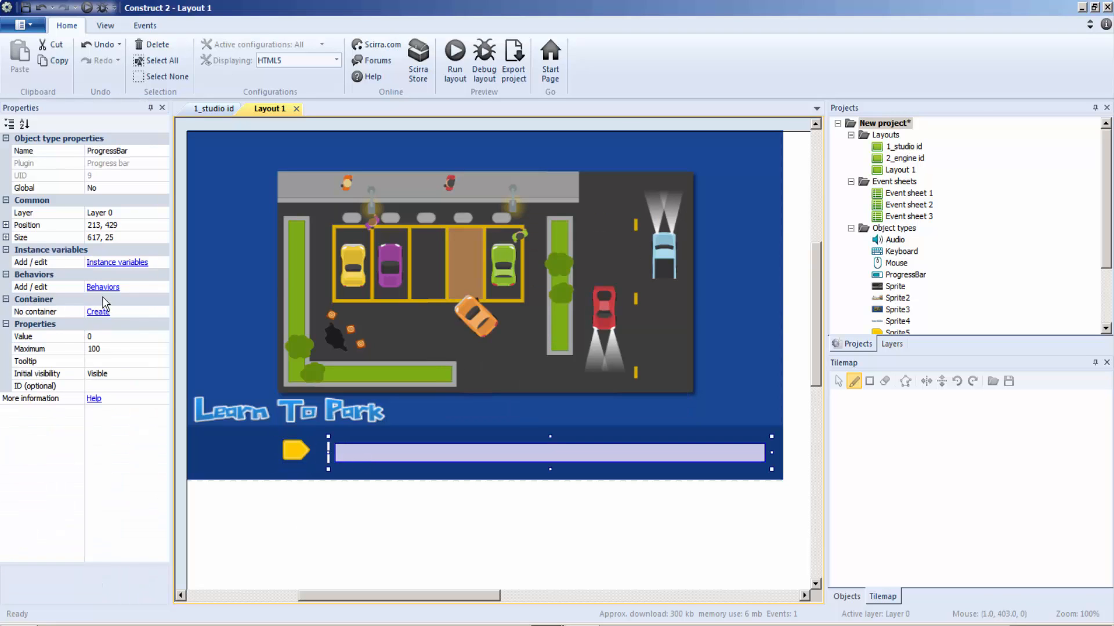
click(102, 287)
click(461, 239)
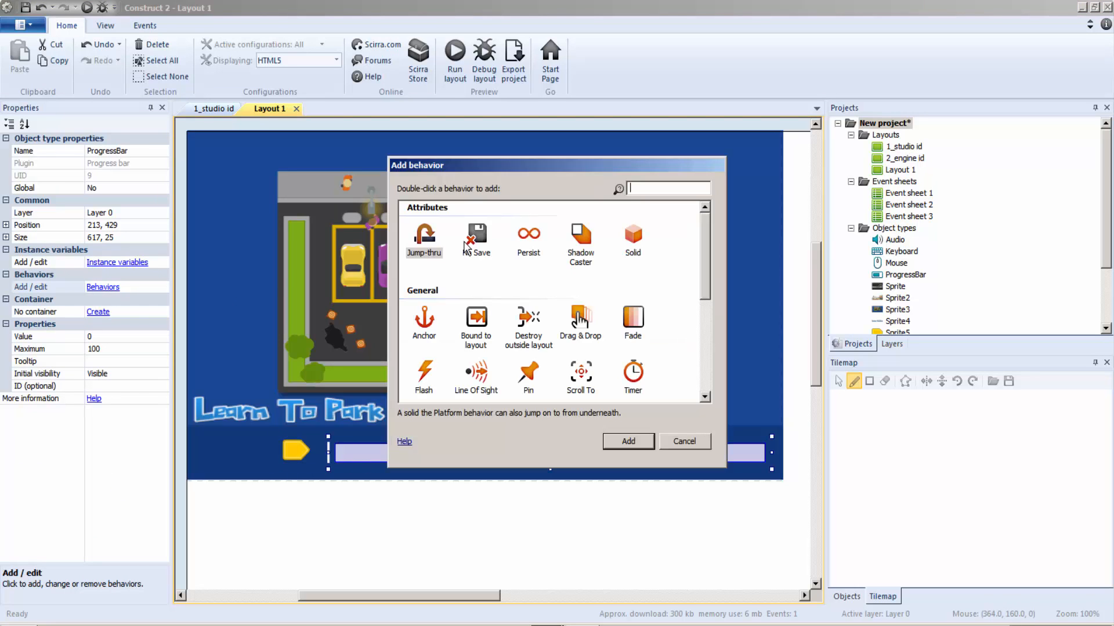
double_click(632, 334)
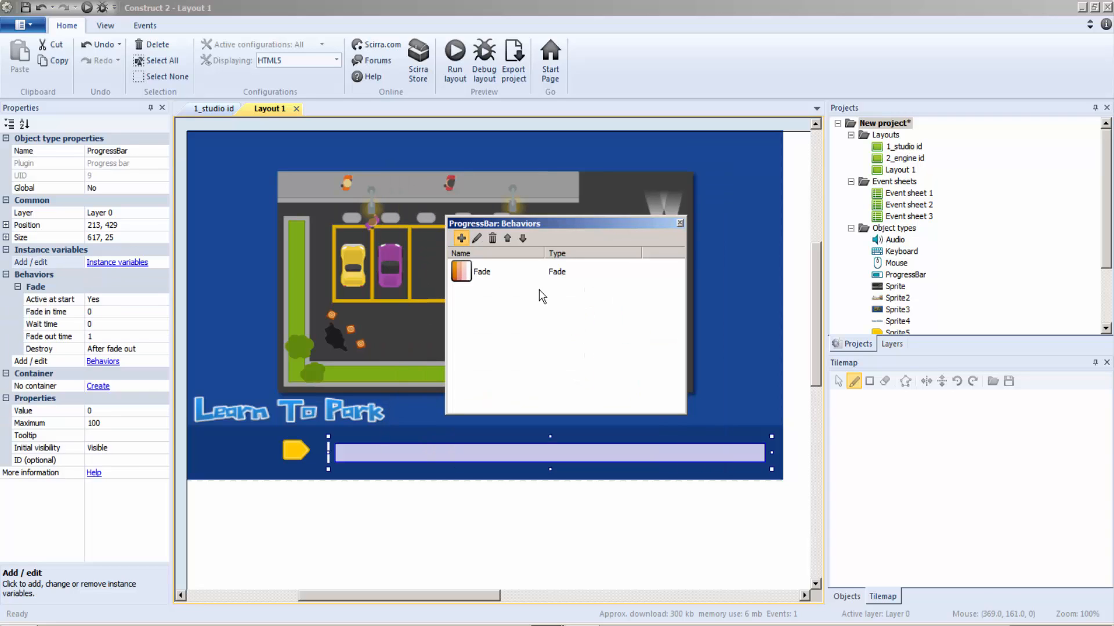
click(680, 224)
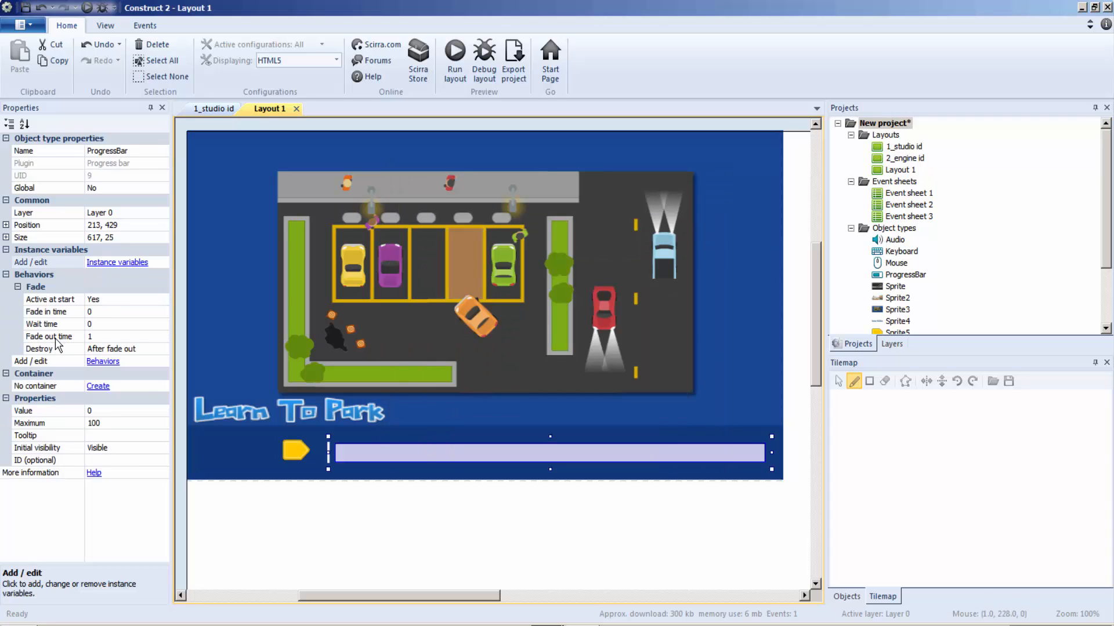
click(96, 315)
text(1)
click(99, 323)
text(2)
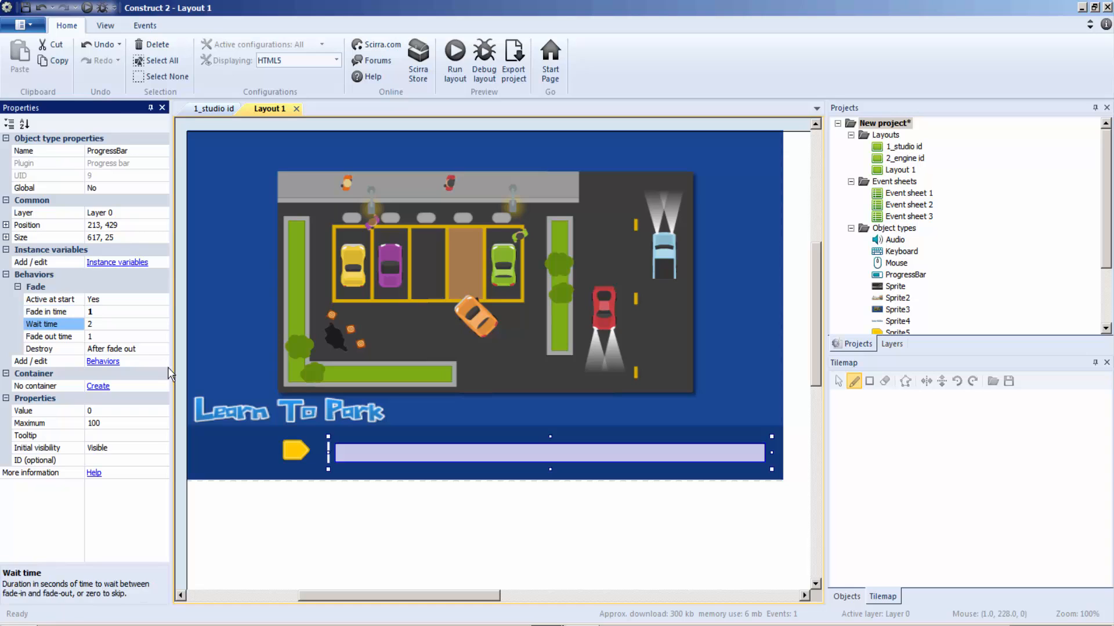
Step: Add a Fade behavior to the Learn To Park title sprite, set its fade in time to 1 and edit its wait time
click(244, 413)
click(103, 312)
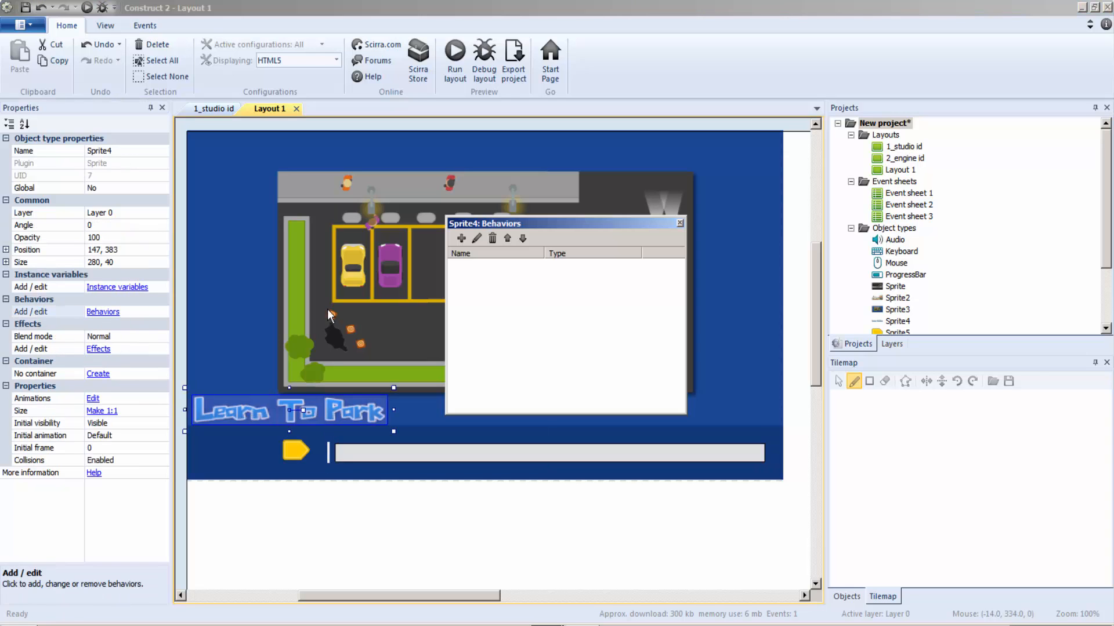
click(463, 241)
double_click(634, 319)
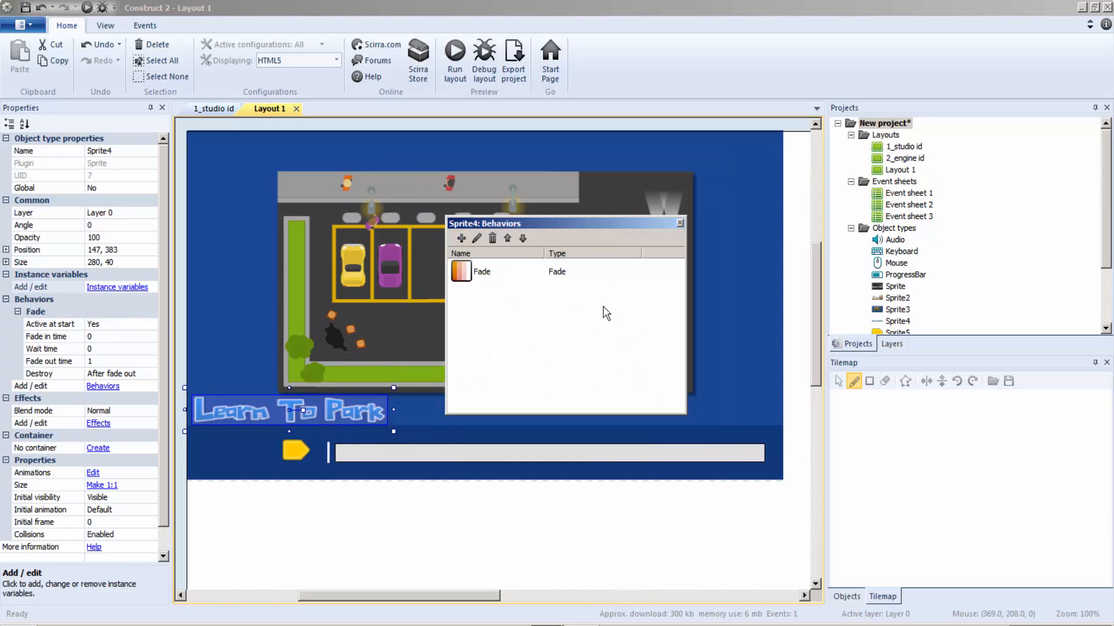
click(680, 223)
click(97, 338)
text(1)
click(100, 350)
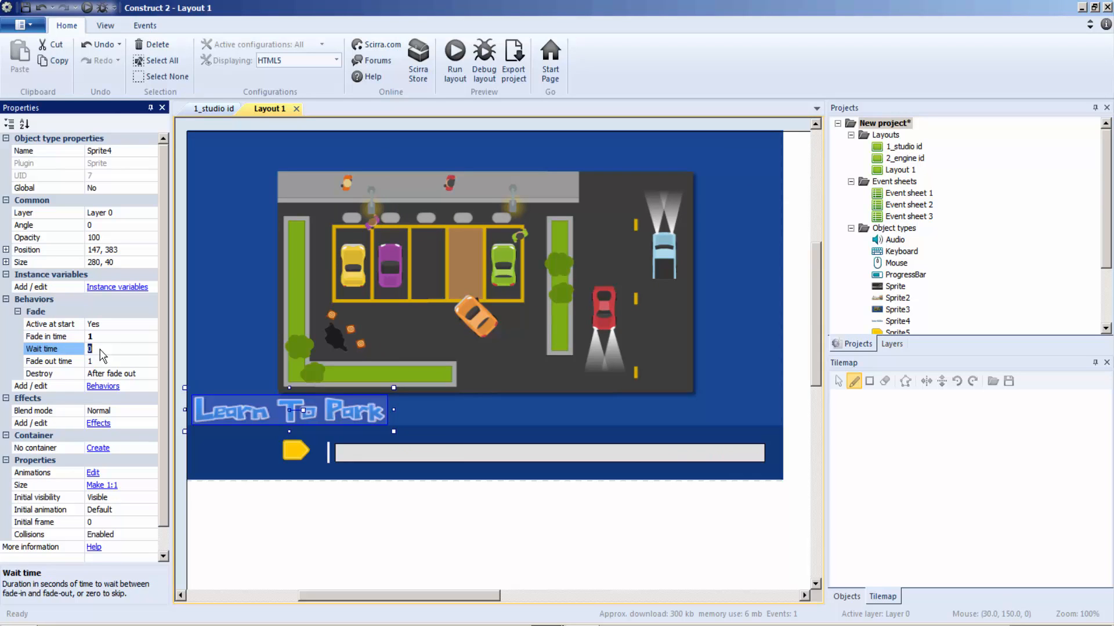
click(256, 355)
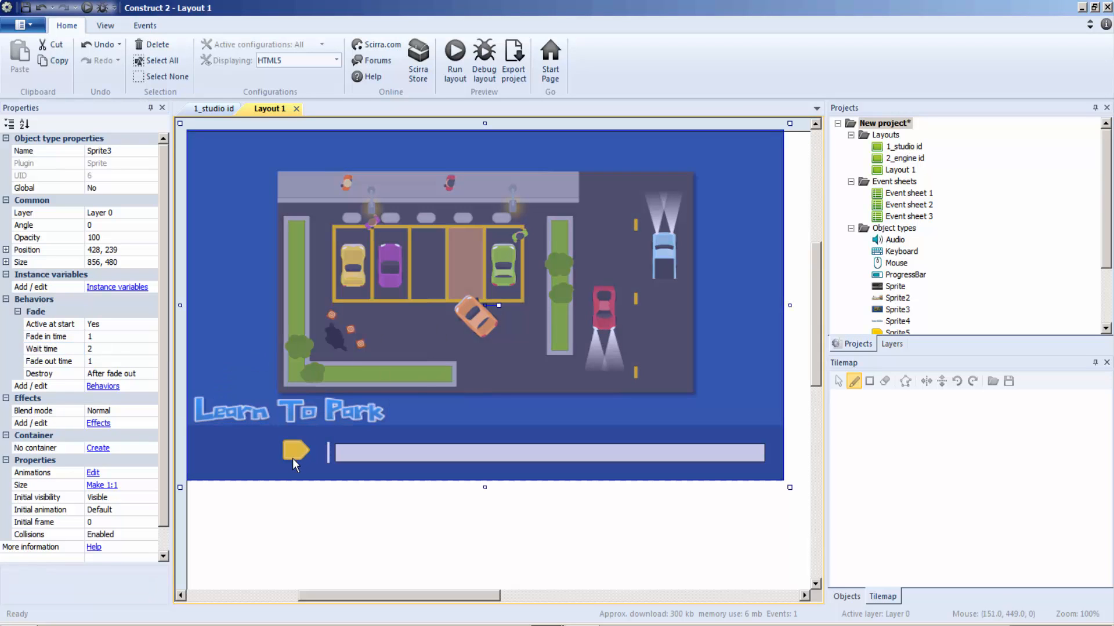
click(293, 456)
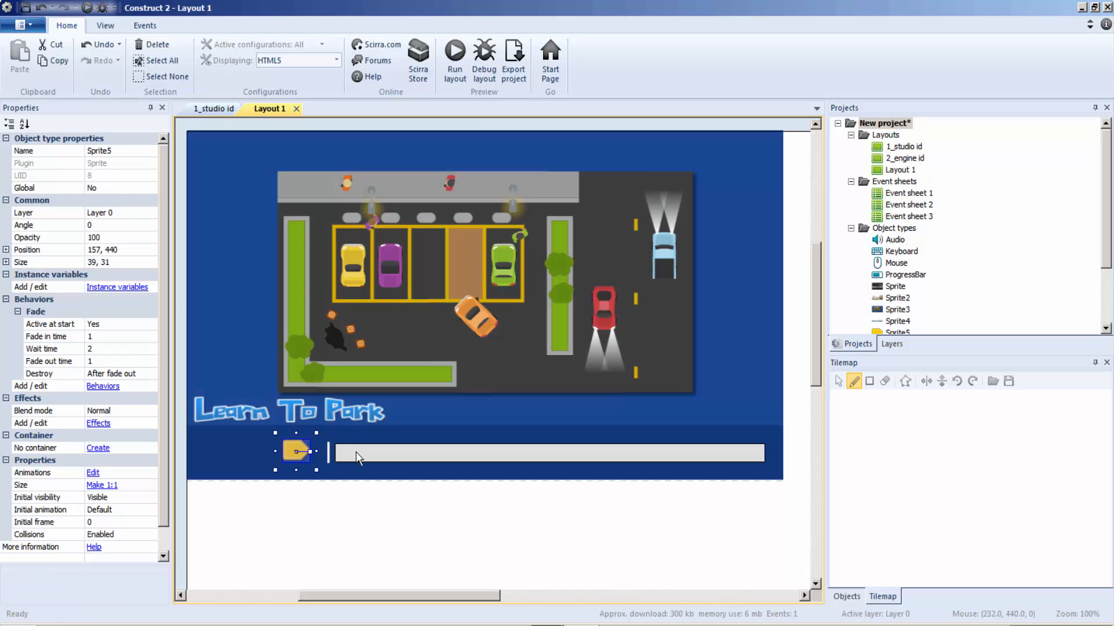
Step: Preview the game starting from the 1_studio id layout and close the preview
click(209, 110)
click(446, 69)
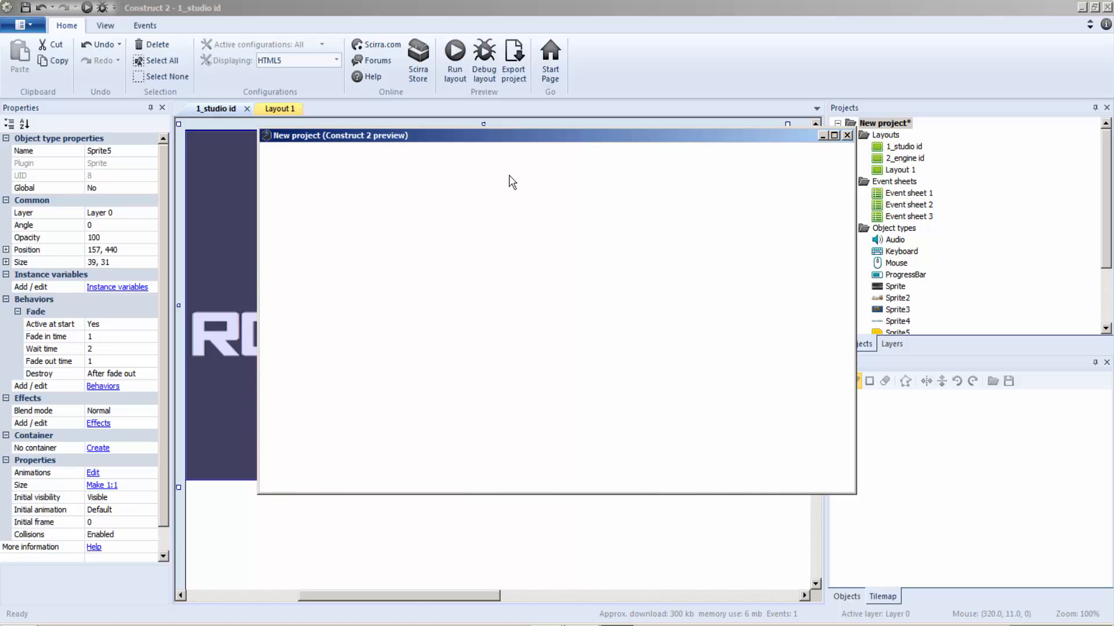
click(847, 135)
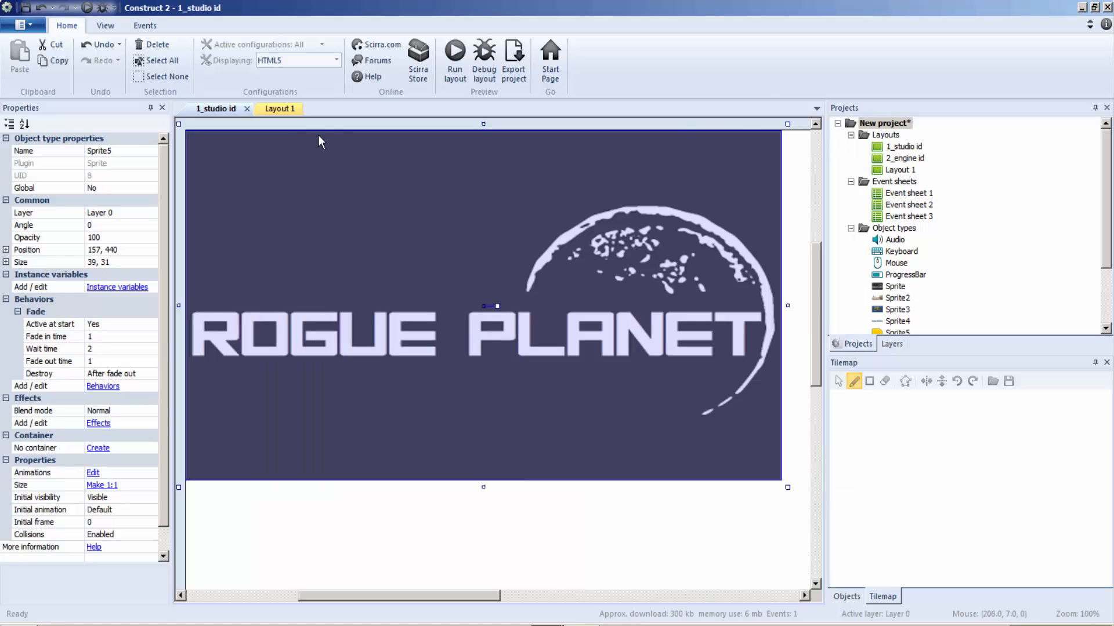
Step: Open Event sheet 2 for the 2_engine id layout and close all open layouts
click(277, 110)
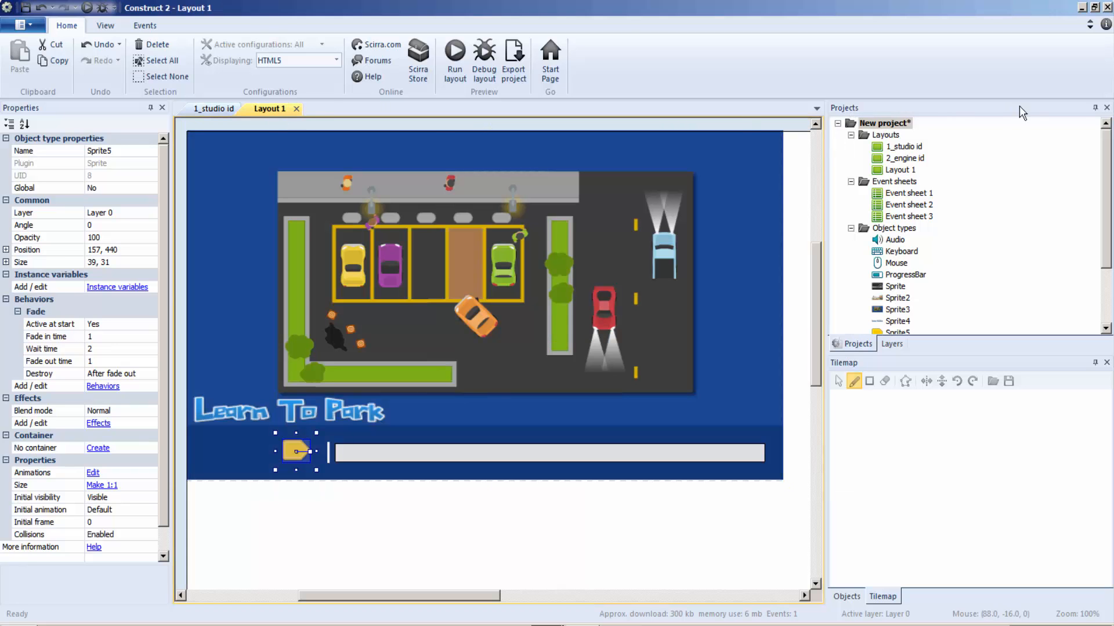
double_click(908, 157)
click(908, 207)
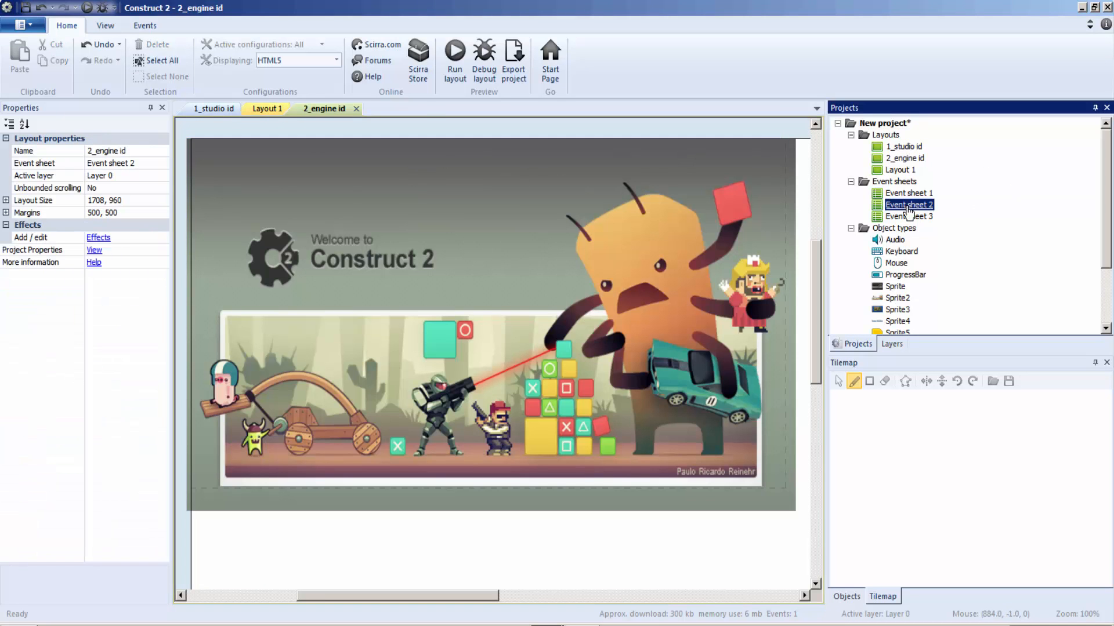
double_click(908, 206)
click(328, 108)
click(356, 109)
click(258, 108)
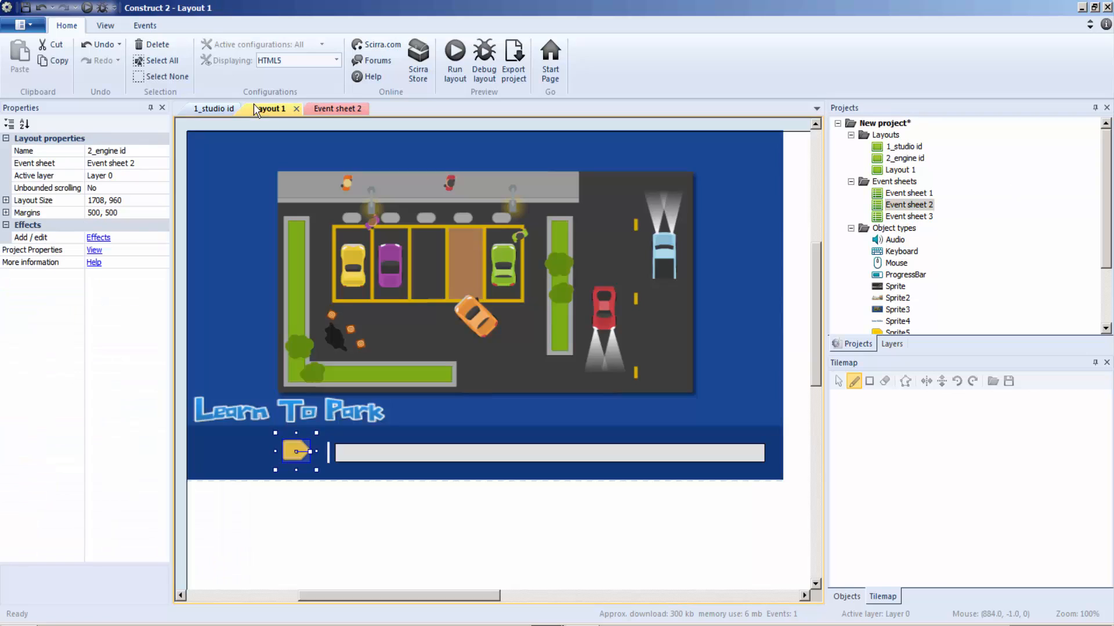
click(296, 108)
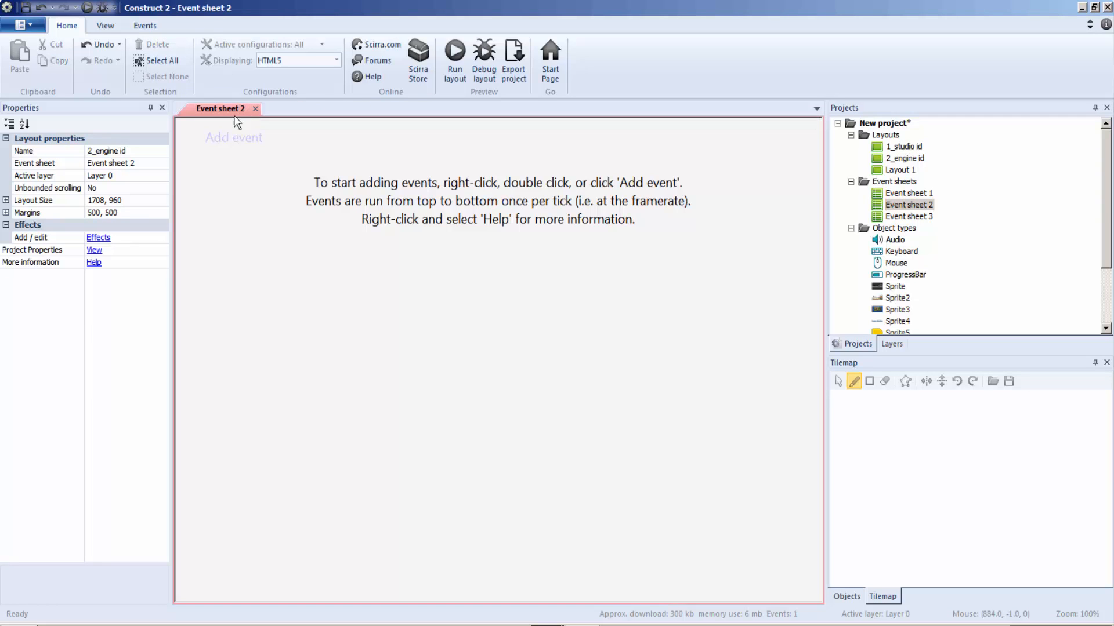
click(247, 109)
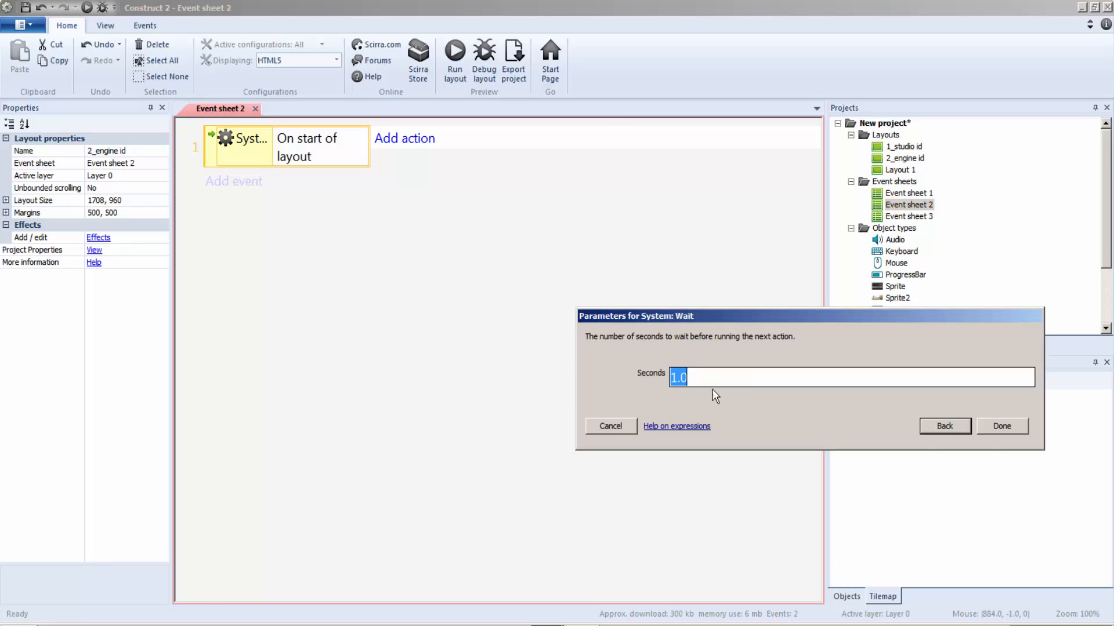
Step: In Event sheet 2, add an On start of layout event that waits 4 seconds and goes to Layout 1
text(4)
click(996, 430)
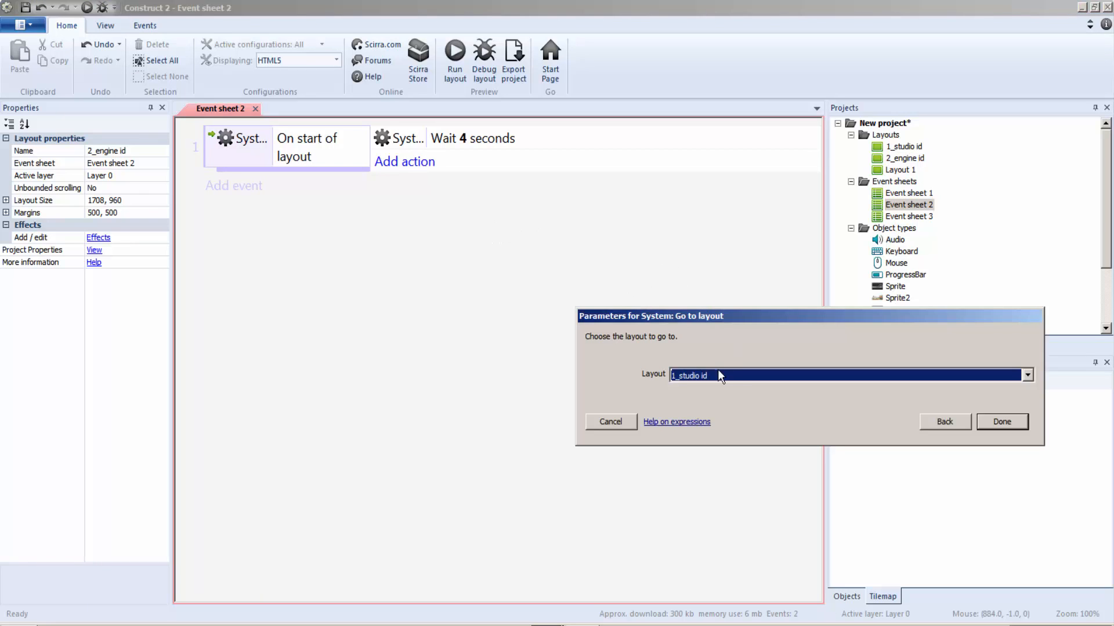
click(718, 371)
click(723, 410)
click(1003, 425)
Step: Rename Layout 1 as 3_loading scene
click(900, 170)
right_click(900, 170)
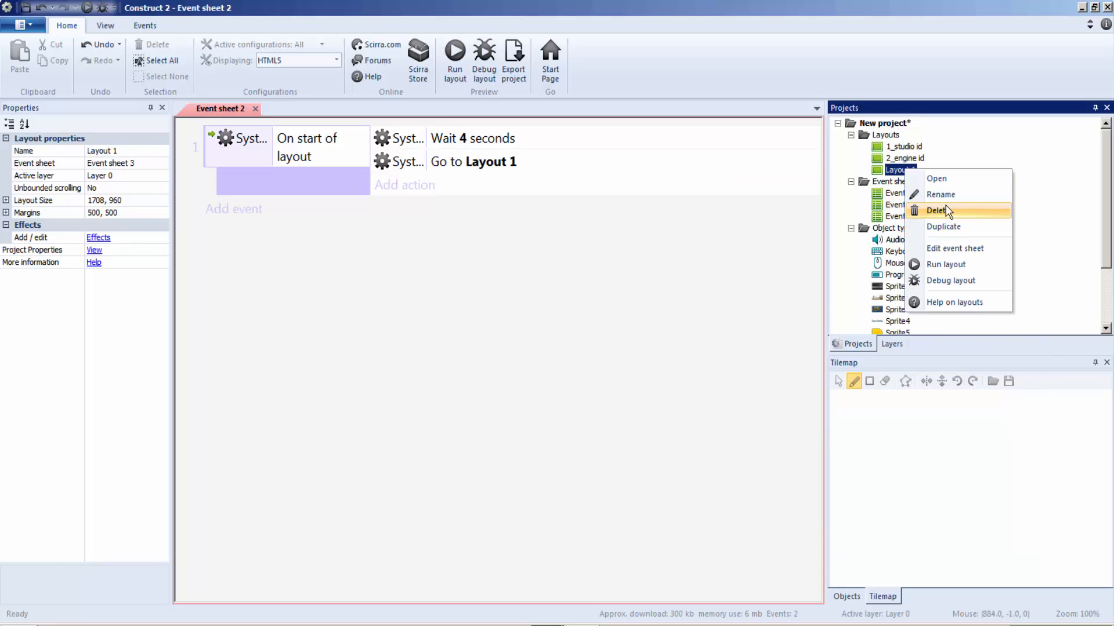
click(951, 194)
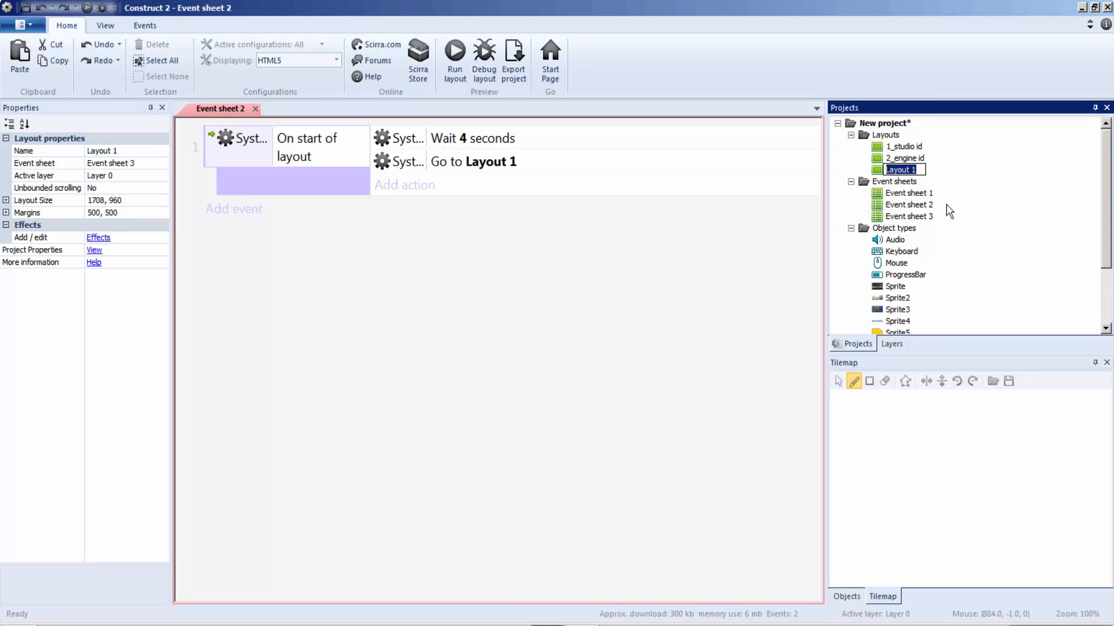
text(3_loading scene)
click(659, 278)
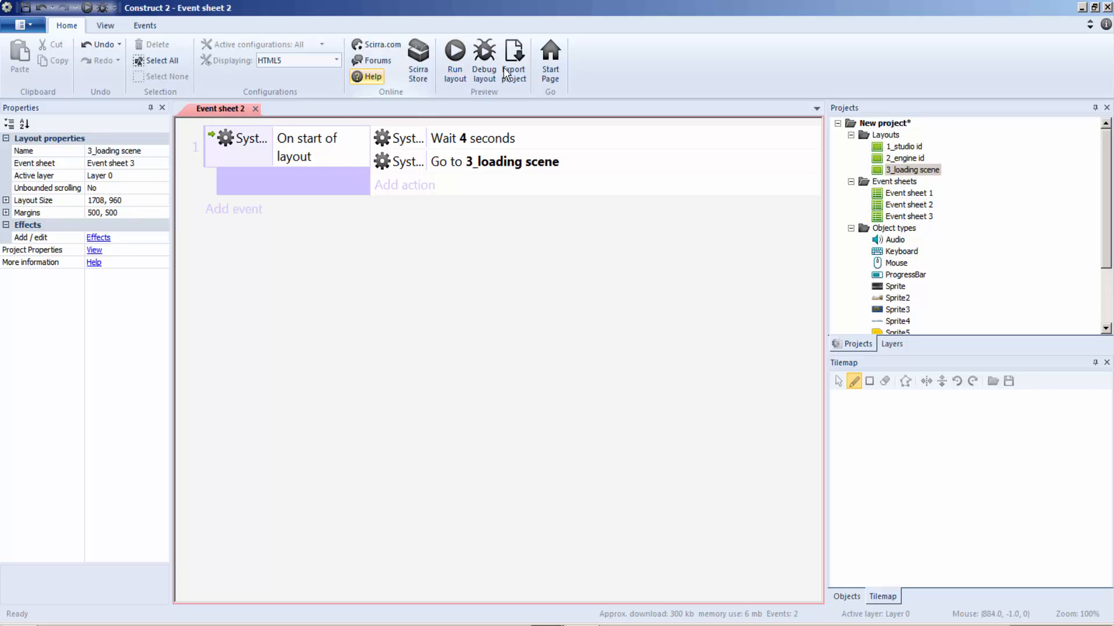
Step: Run the game from the 1_studio id layout to check the transitions through to the loading scene, and close the preview
double_click(909, 149)
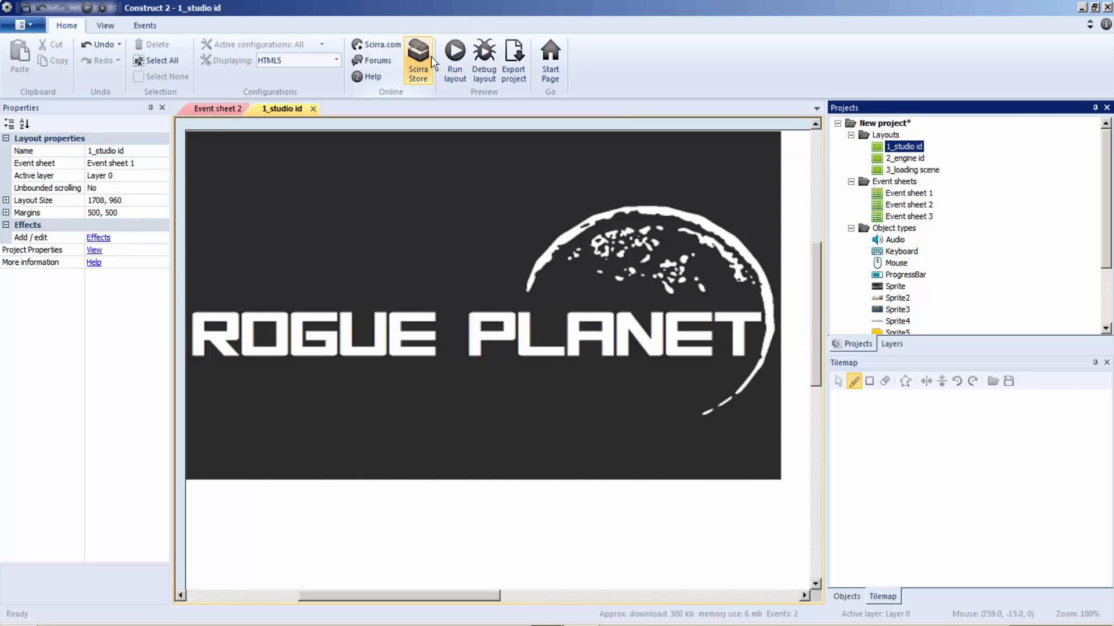
click(455, 61)
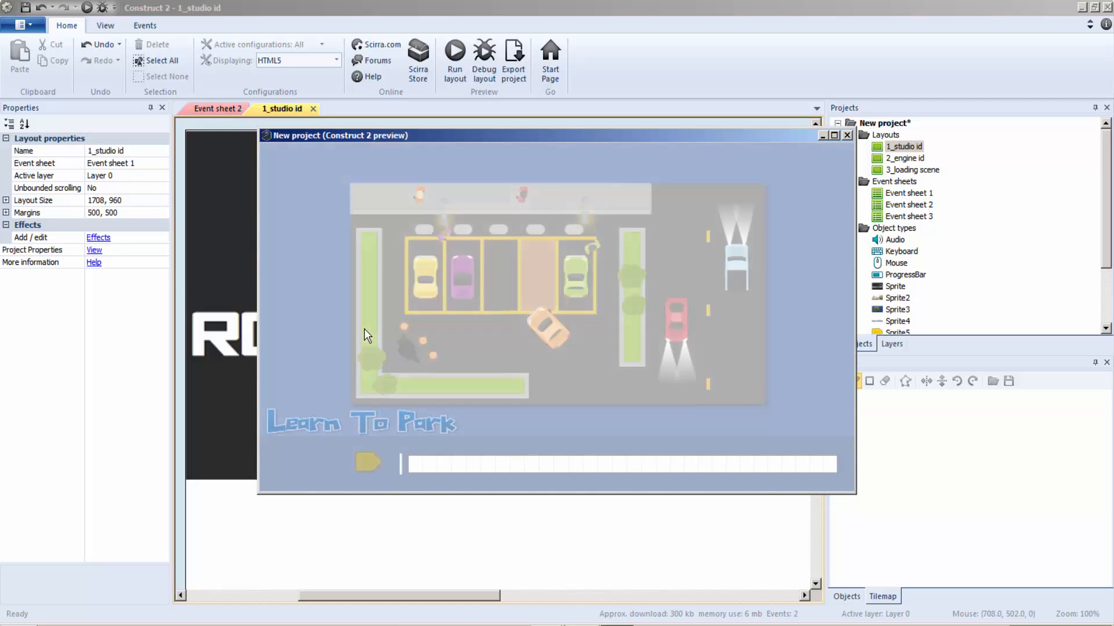
drag(855, 134, 812, 134)
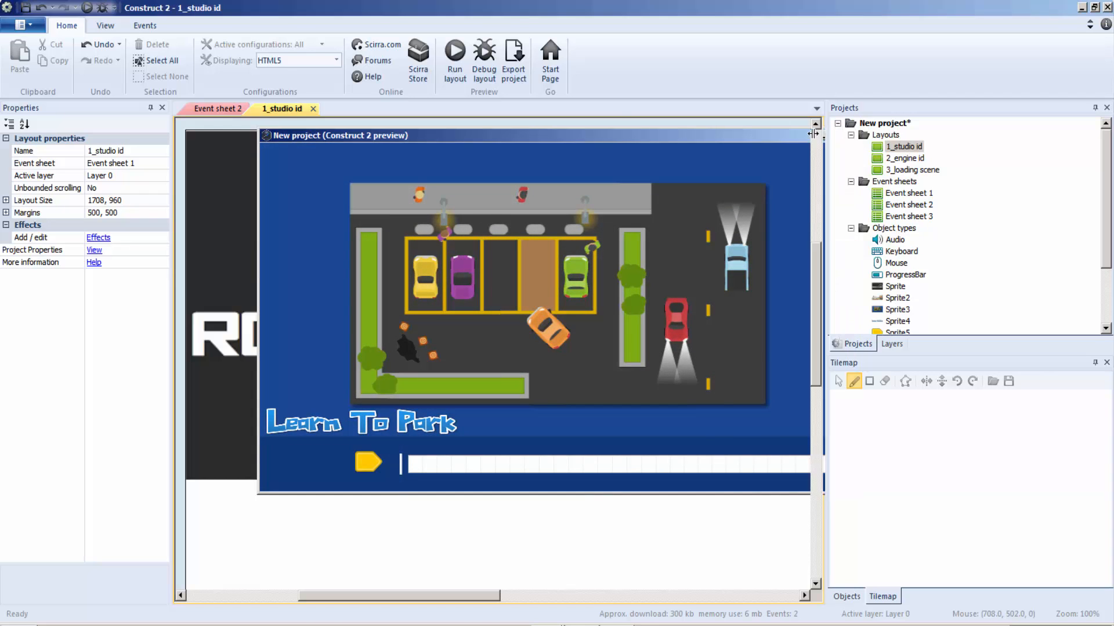
Step: Open the 3_loading scene layout and Event sheet 3, closing 1_studio id and Event sheet 2
click(298, 110)
click(313, 108)
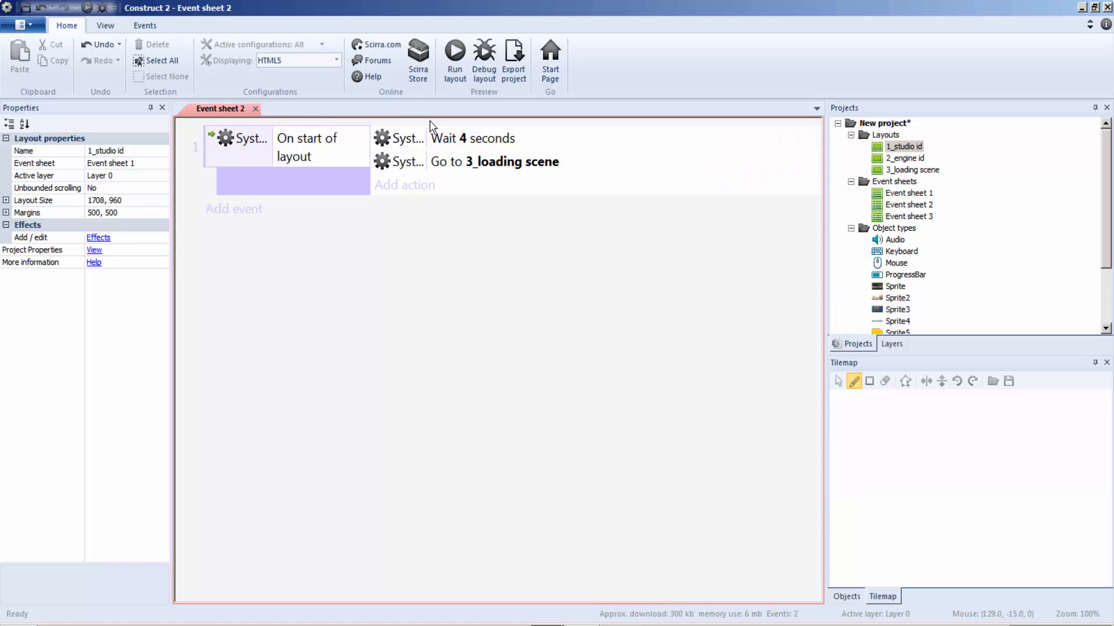
click(904, 170)
double_click(904, 174)
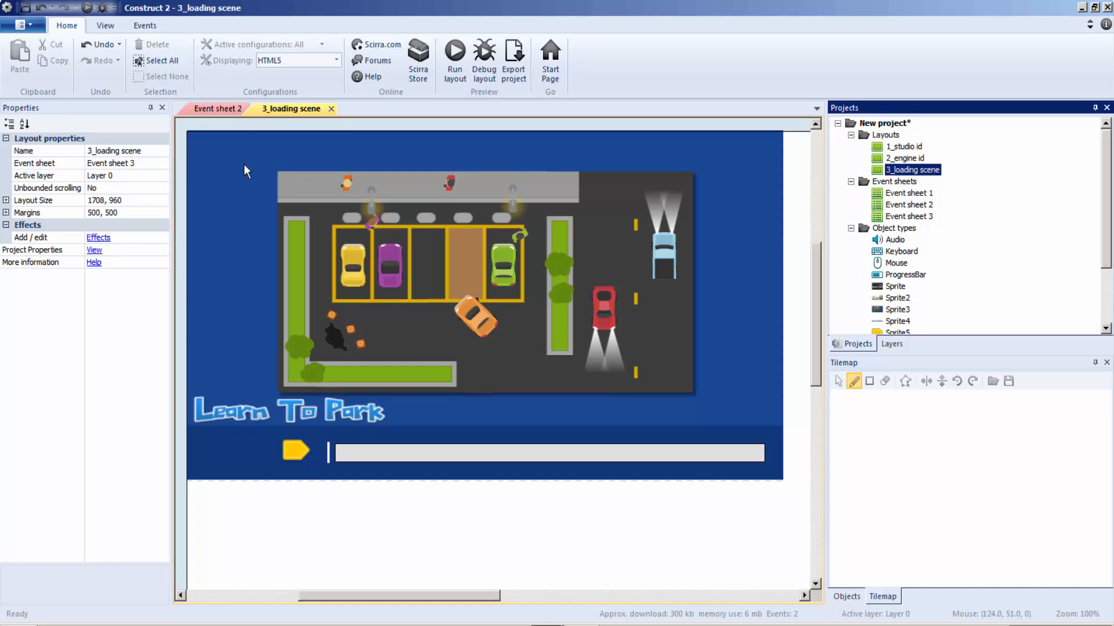
click(232, 110)
click(256, 109)
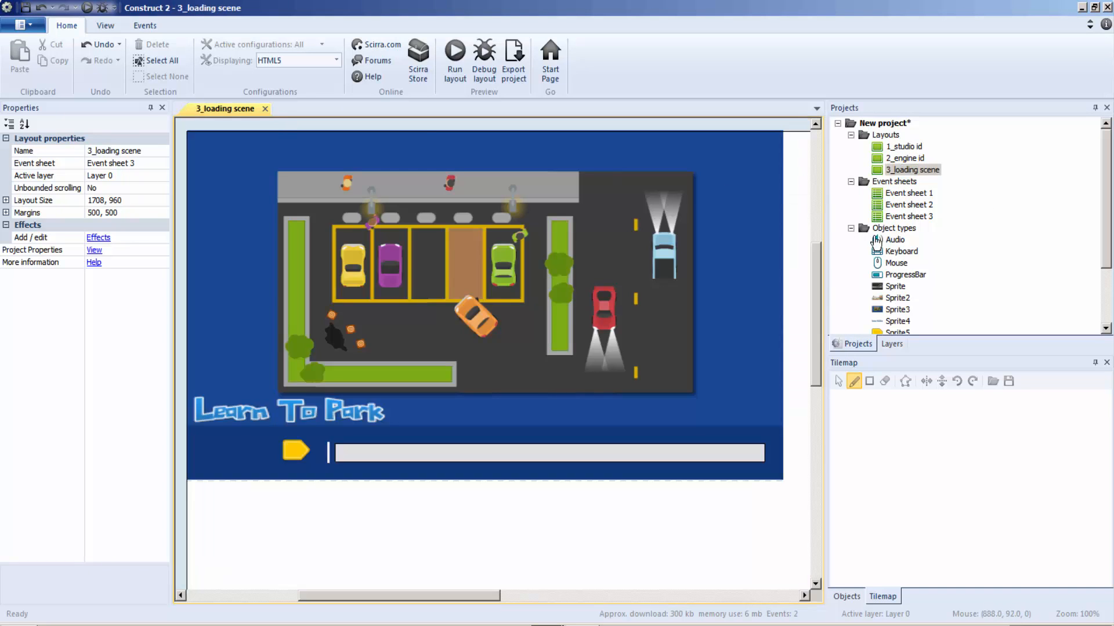
click(907, 216)
double_click(908, 216)
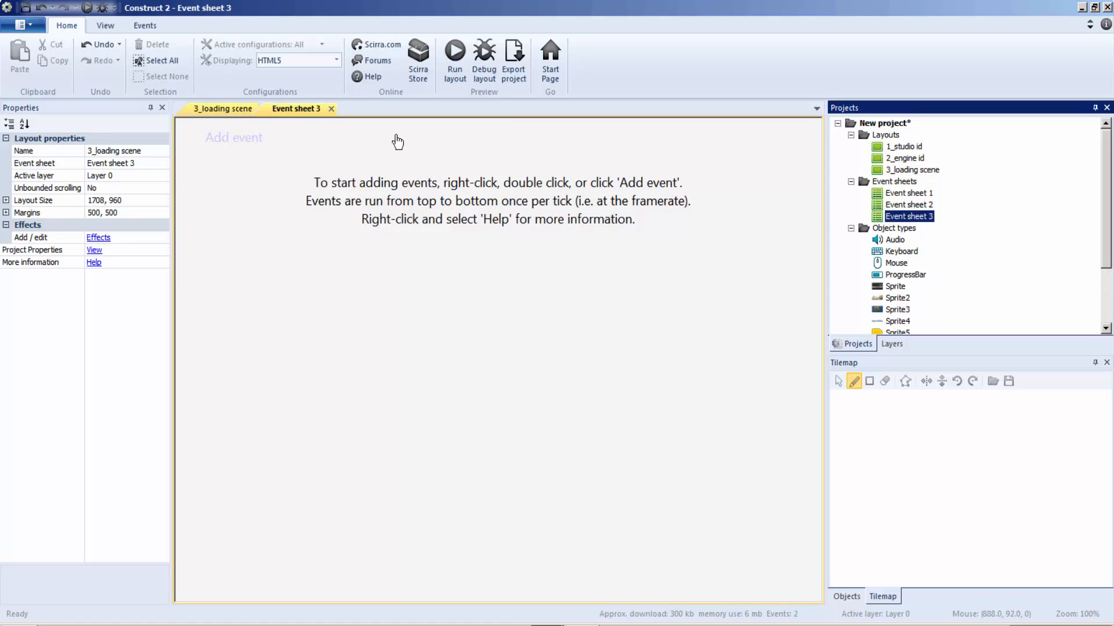
click(210, 109)
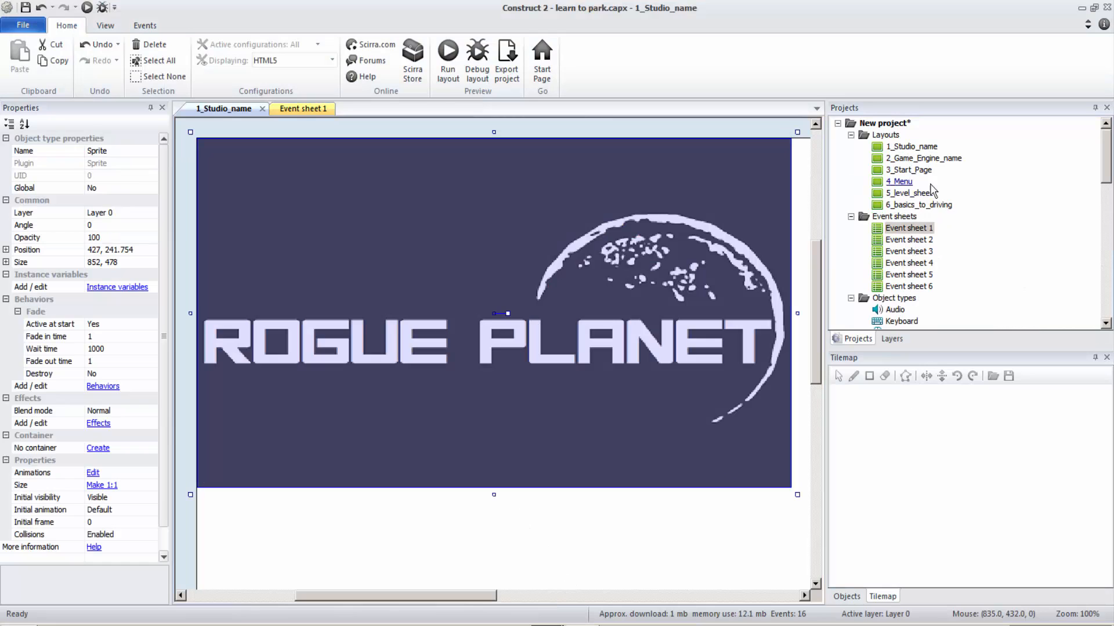
Step: Switch to the learn to park.capx project, examine the 3_Start_Page events in Event sheet 3, and move its window down for reference
double_click(931, 173)
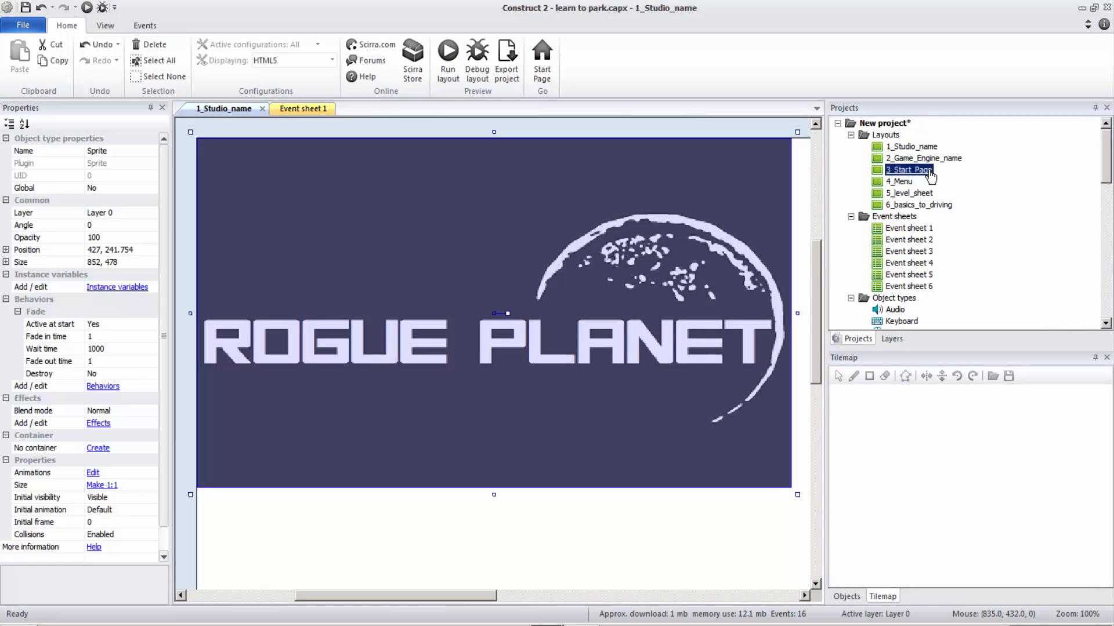
click(223, 108)
click(262, 109)
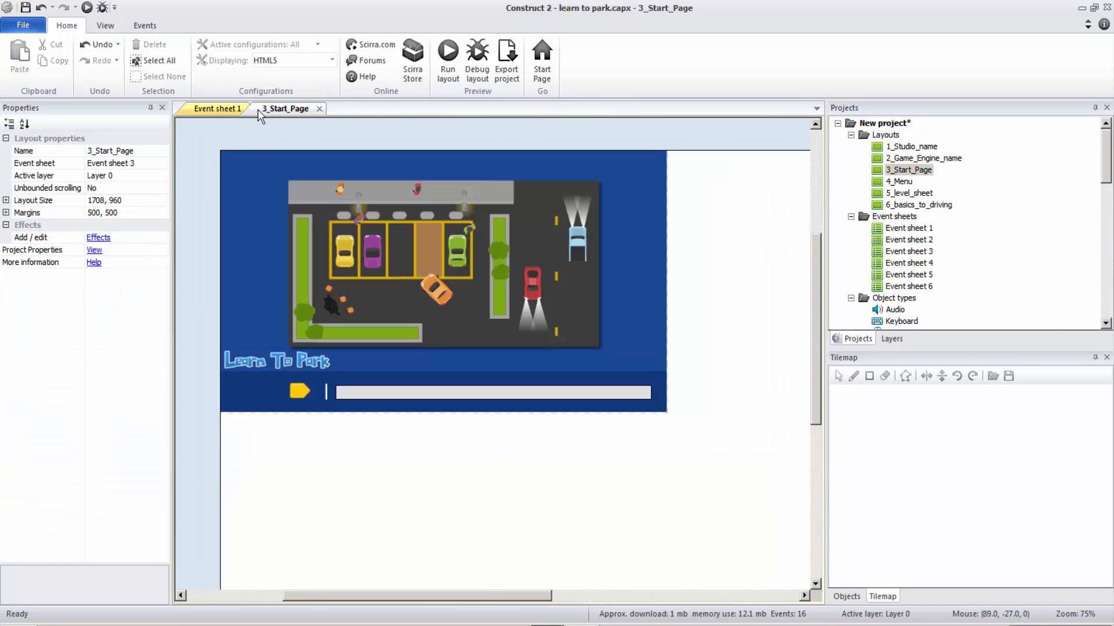
click(235, 110)
click(252, 109)
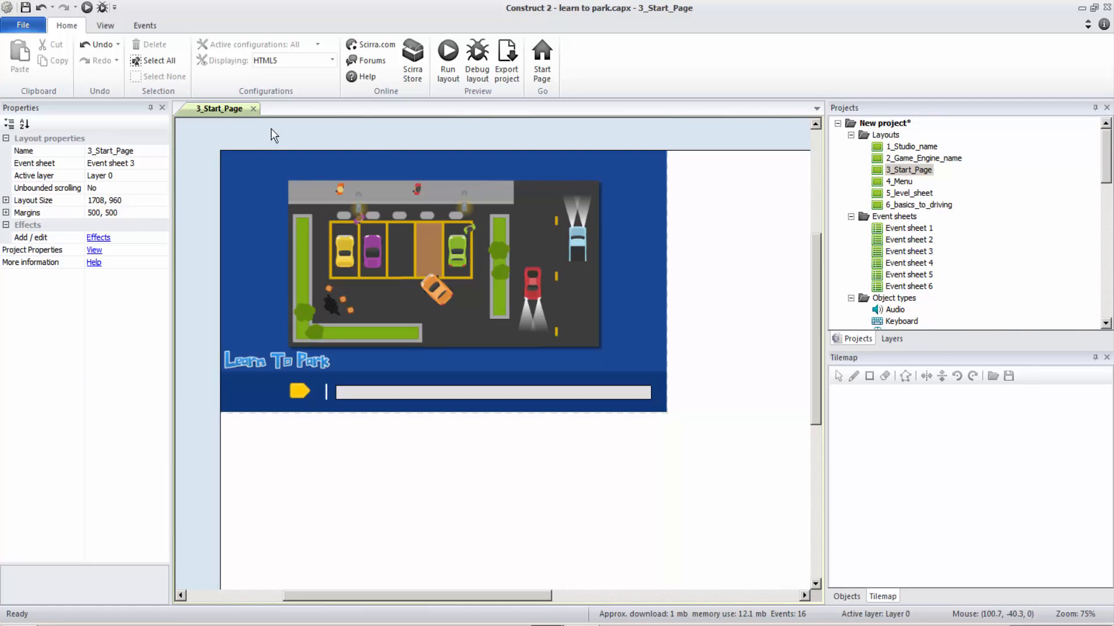
double_click(902, 254)
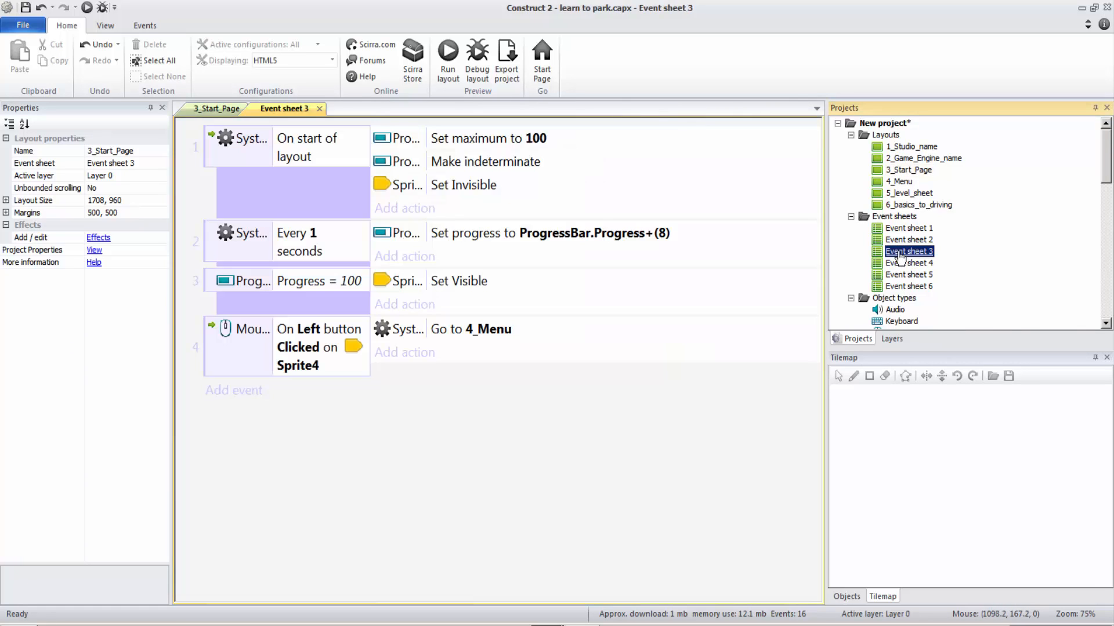
click(282, 186)
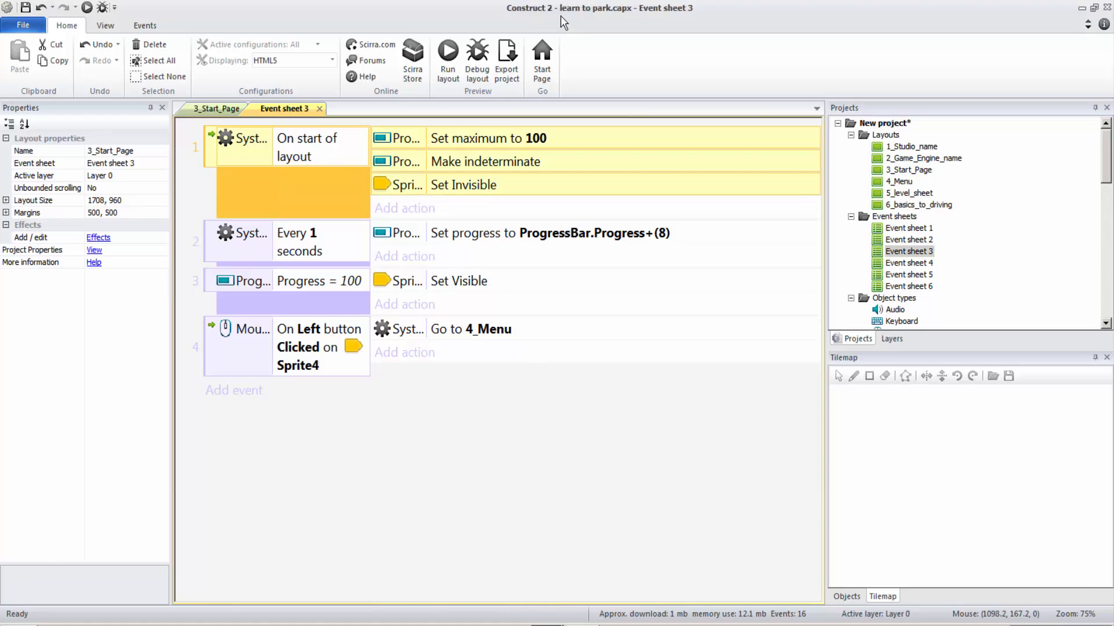
drag(561, 15, 553, 252)
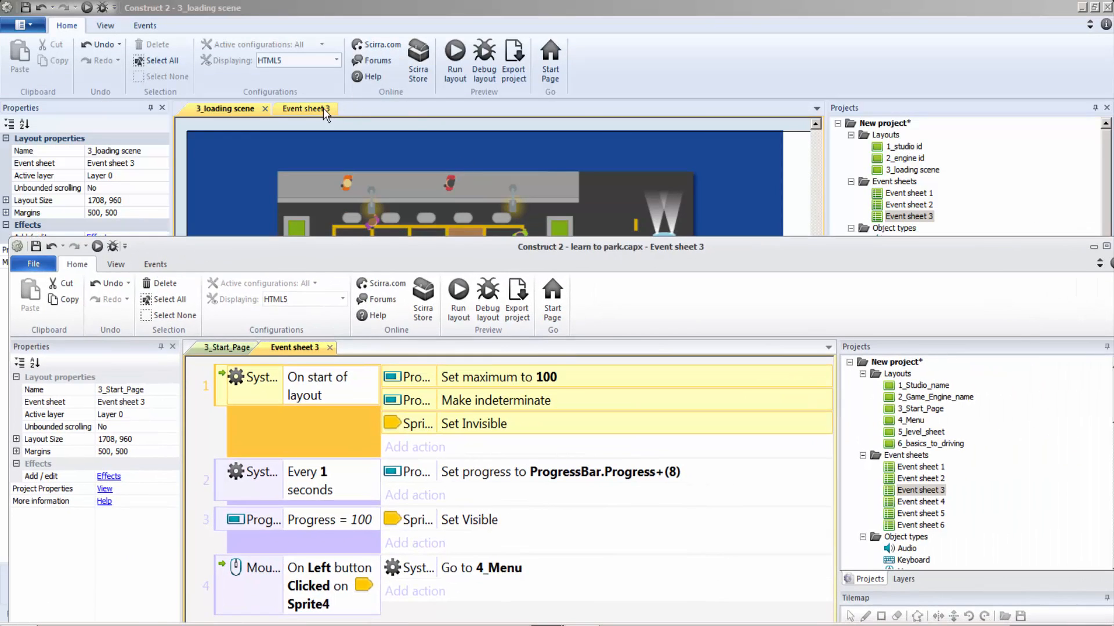
Step: In the new project's Event sheet 3, add an On start of layout event with a Make indeterminate action for the progress bar
click(322, 107)
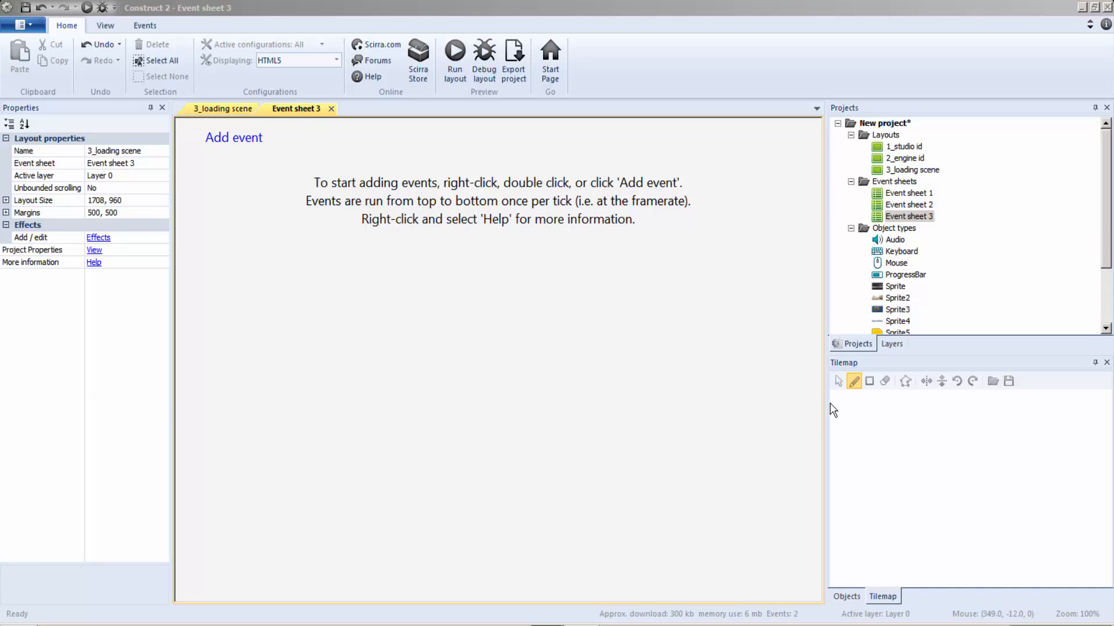
double_click(497, 474)
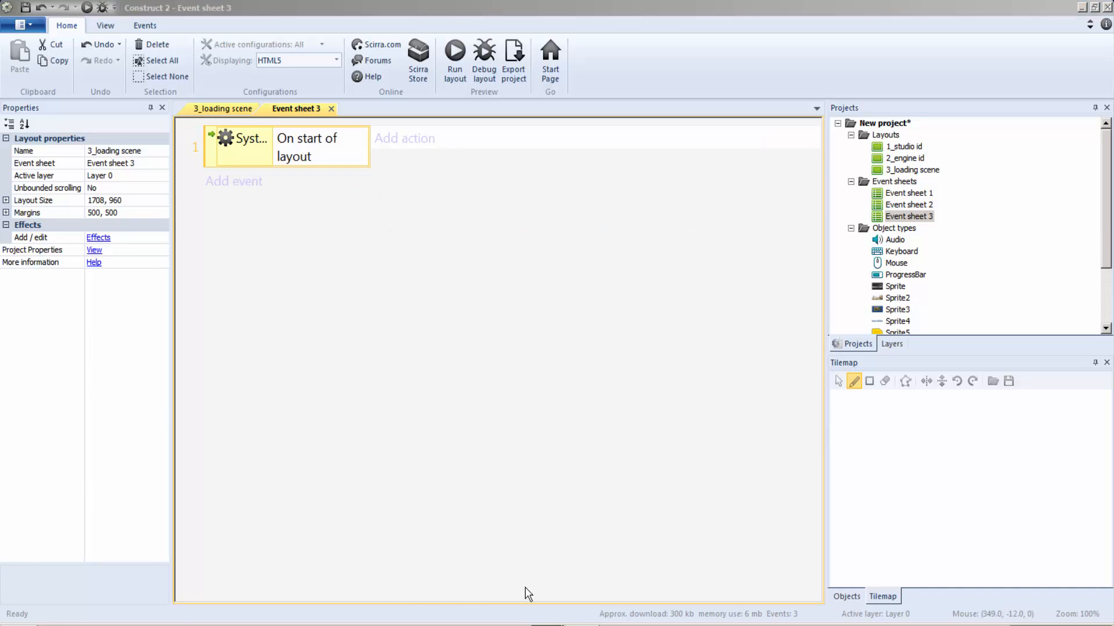
click(525, 587)
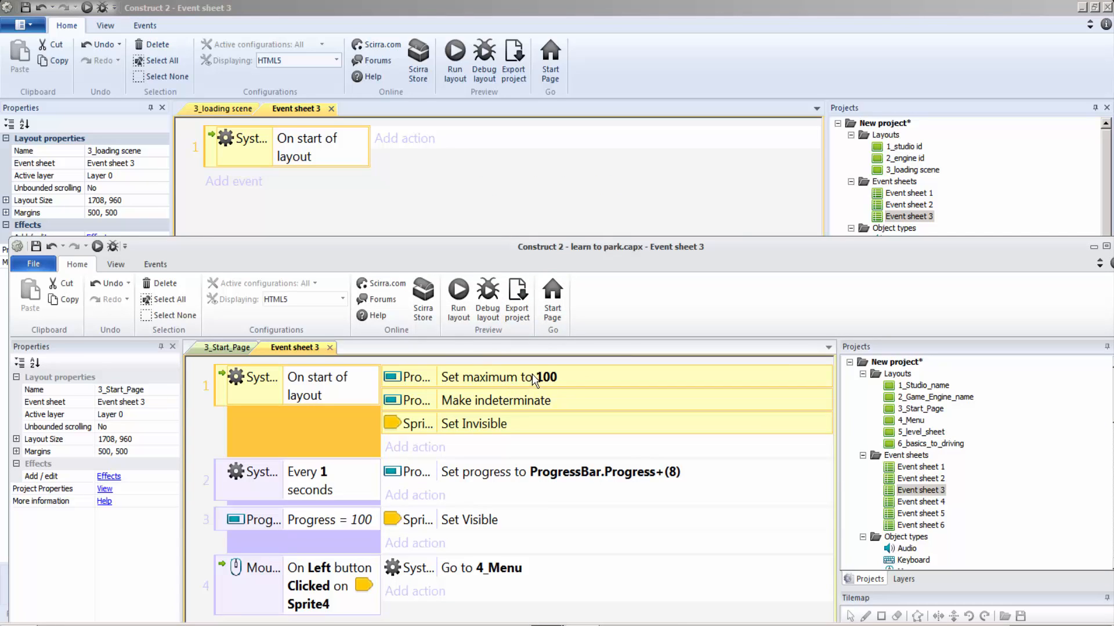
click(463, 424)
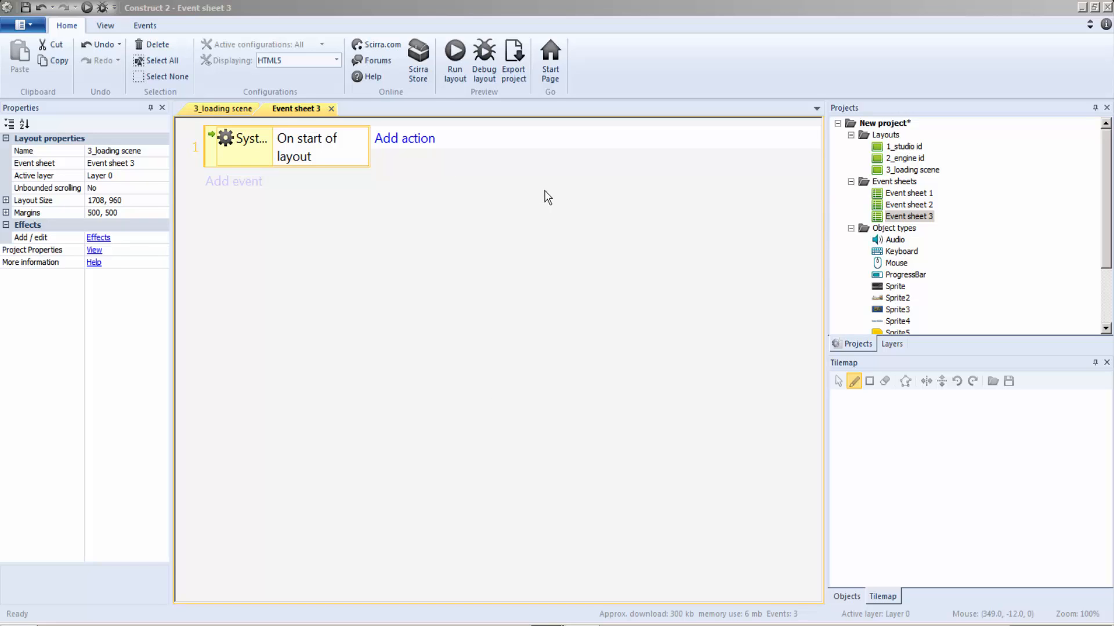
click(811, 521)
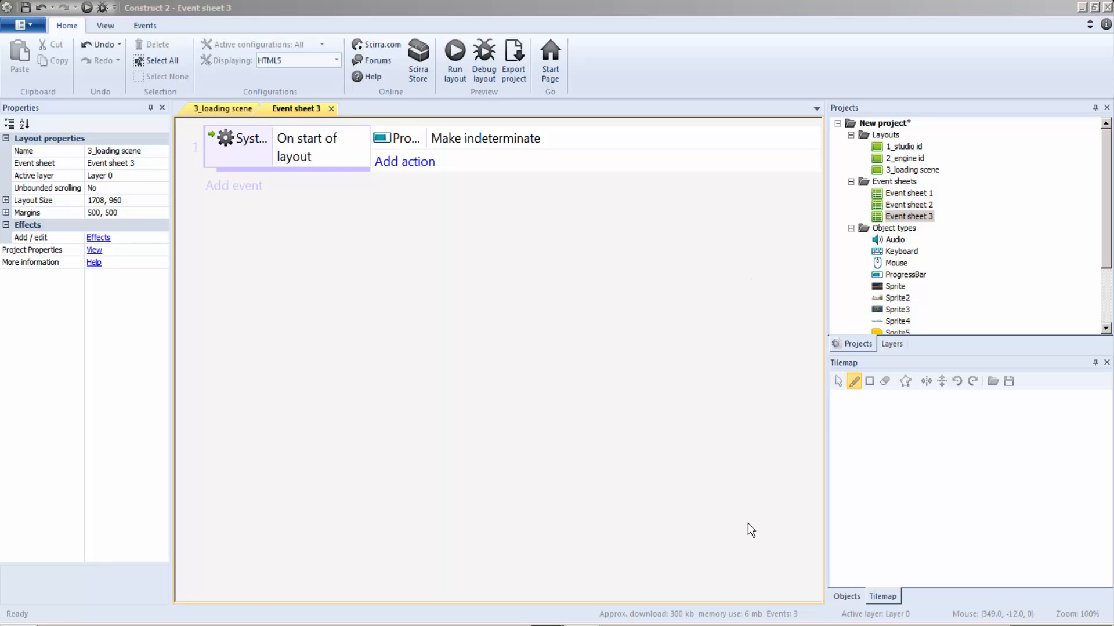
Step: Add actions to the On start of layout event that set the progress bar's maximum to 100 and Sprite5's opacity to 0
double_click(613, 478)
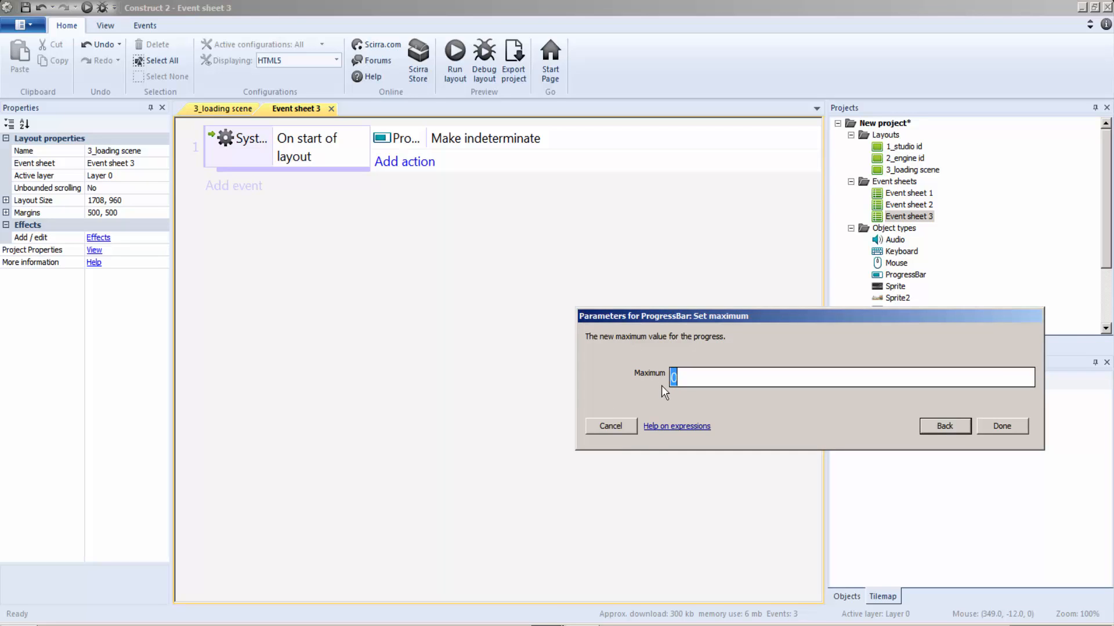
text(100)
click(998, 425)
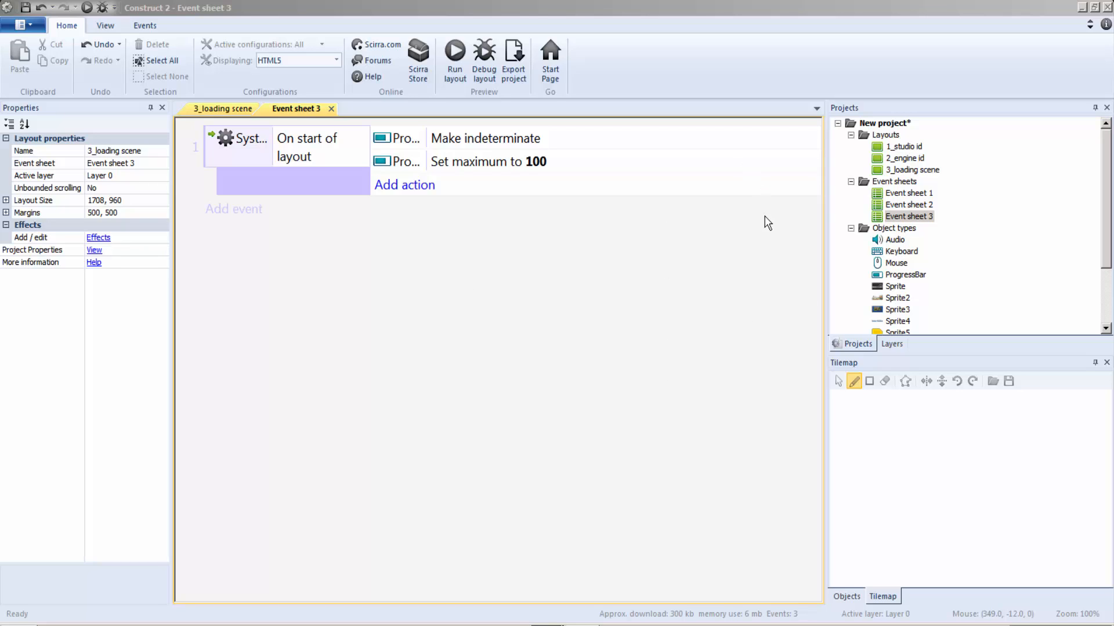
double_click(480, 287)
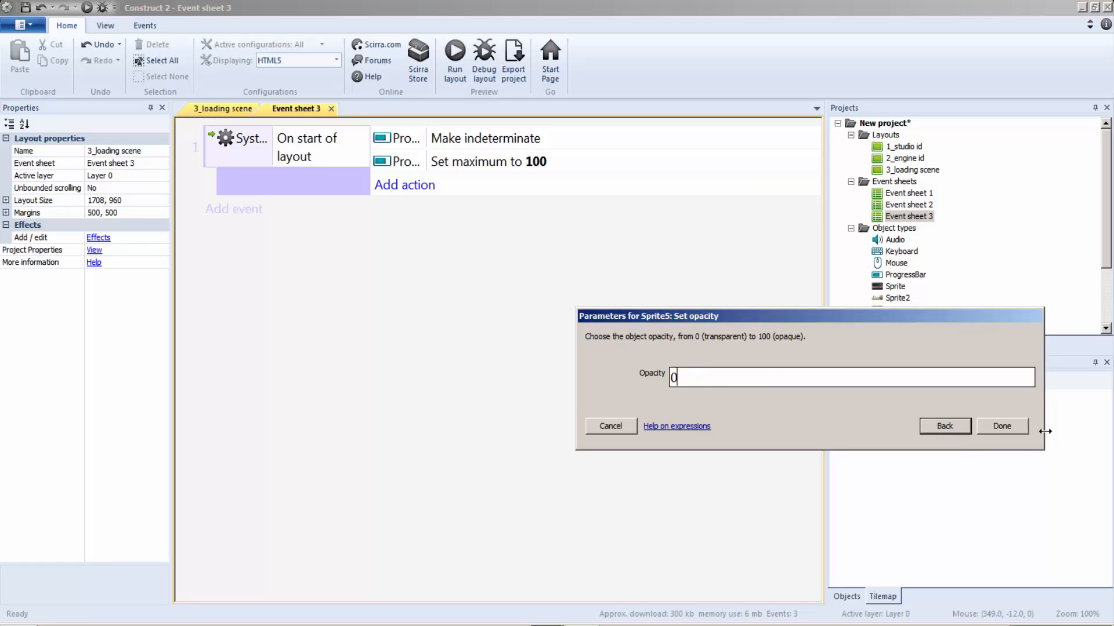
click(997, 429)
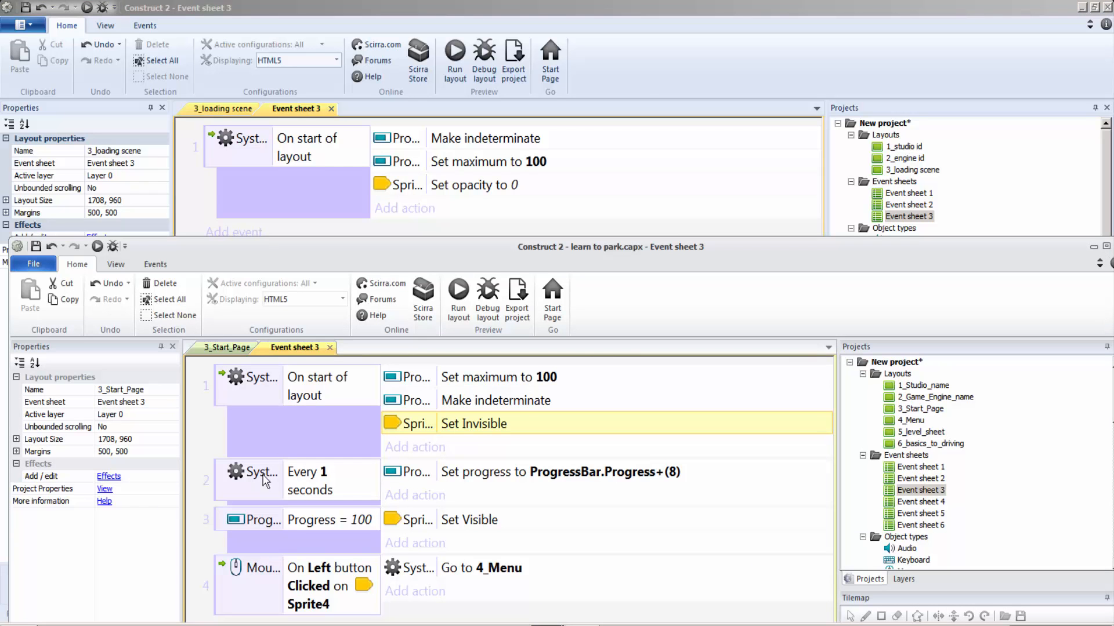
Step: Check the reference project's timed progress event, and add a System Every 1.0 seconds event to the new project's Event sheet 3
click(312, 490)
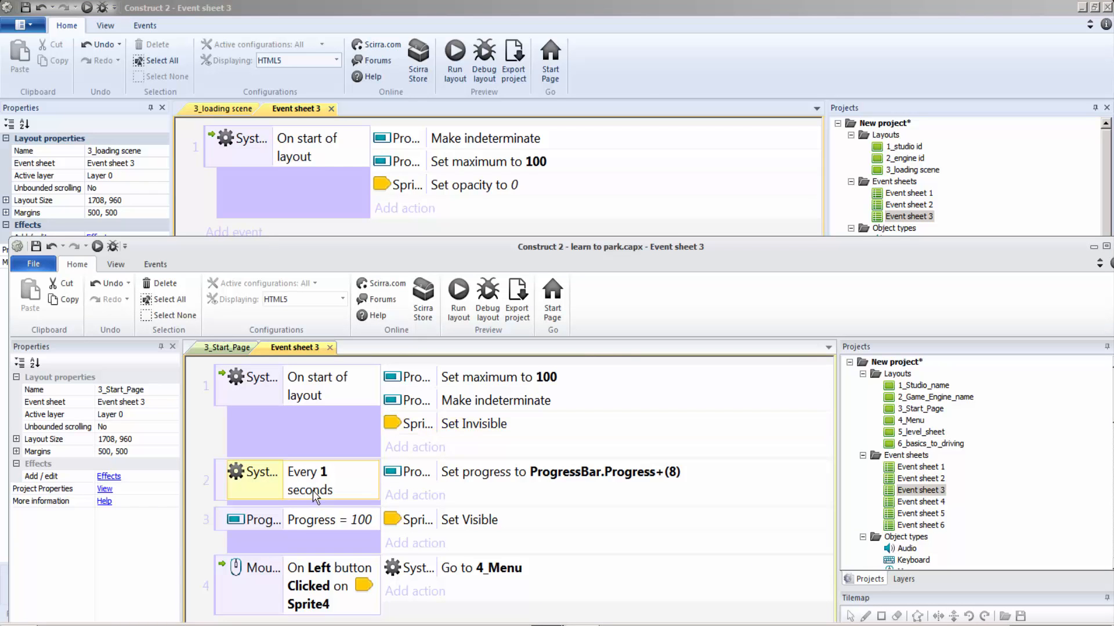
click(316, 431)
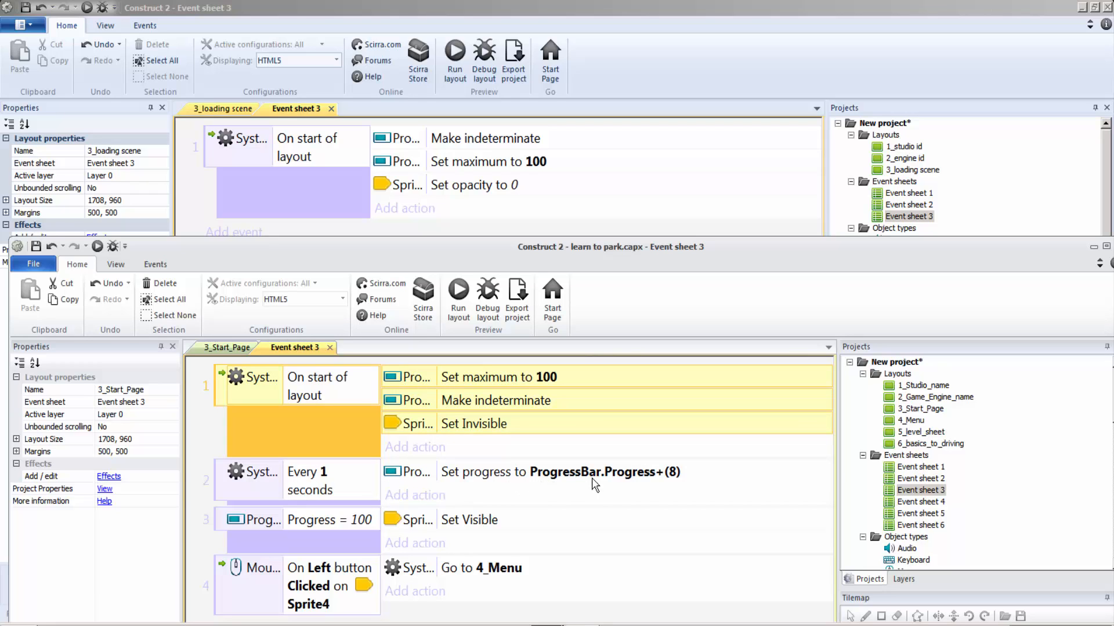
click(652, 479)
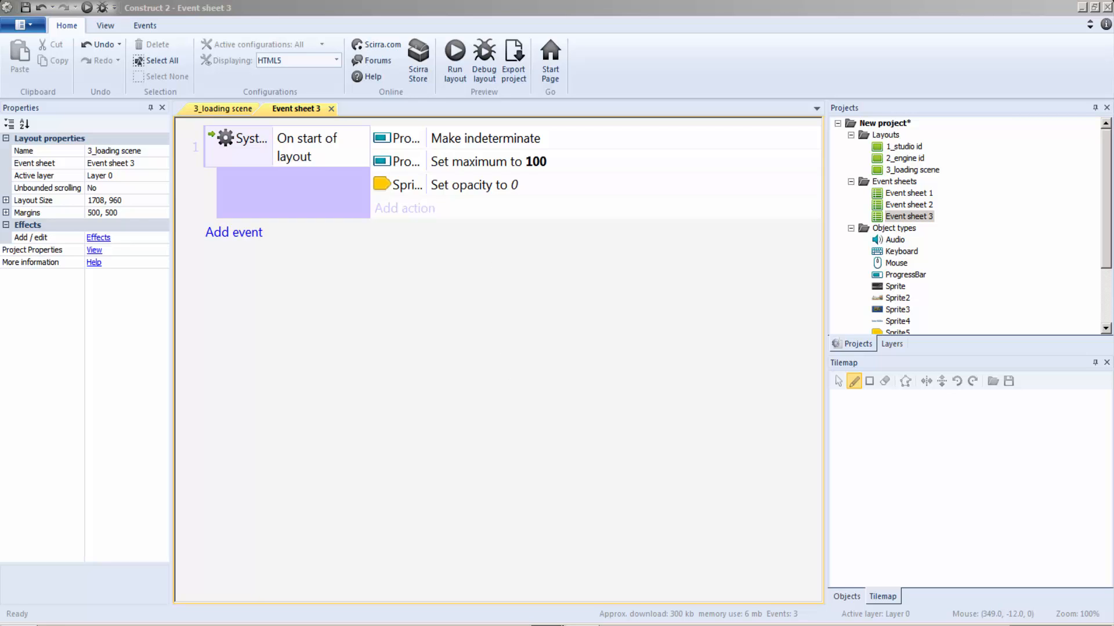
click(503, 580)
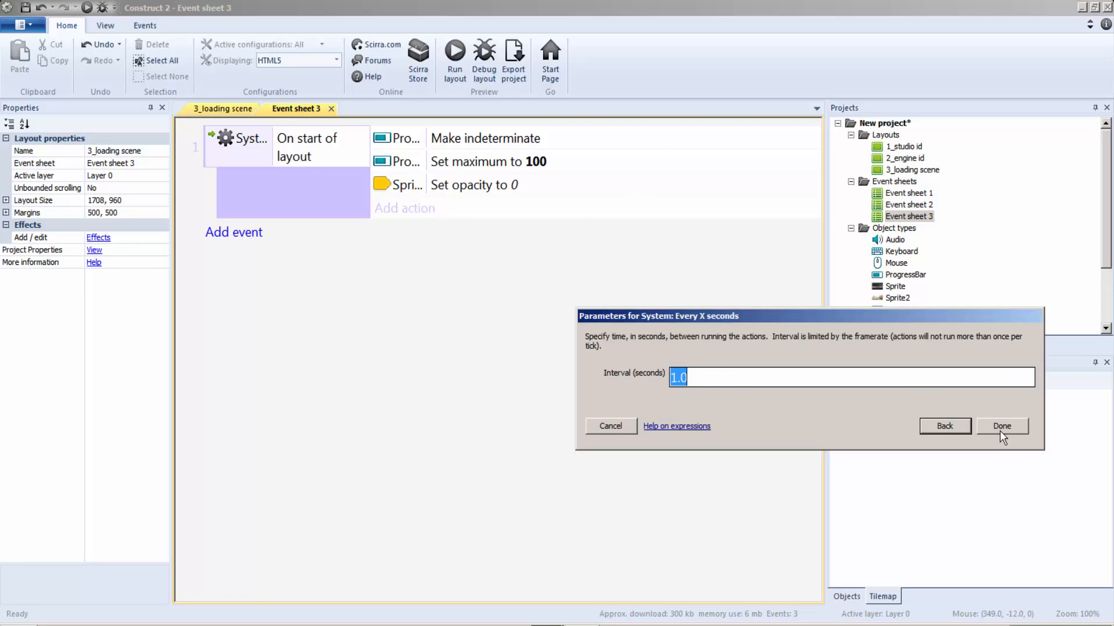
click(1001, 427)
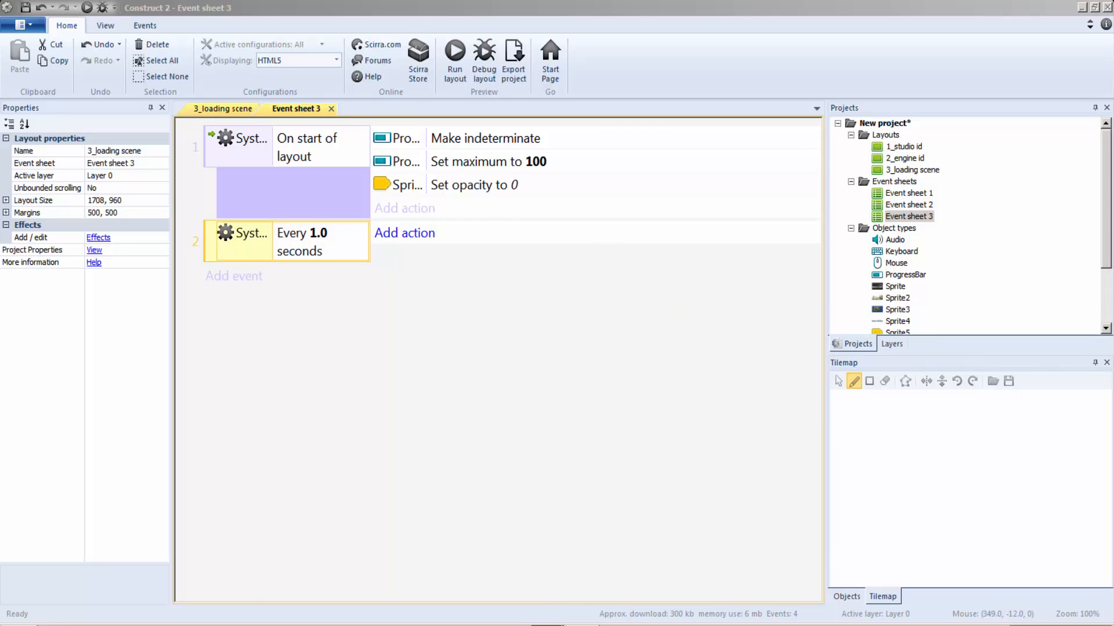
Step: Add a Set progress action with the value ProgressBar.Progress+(8) to the Every 1.0 seconds event, following the reference project
click(521, 586)
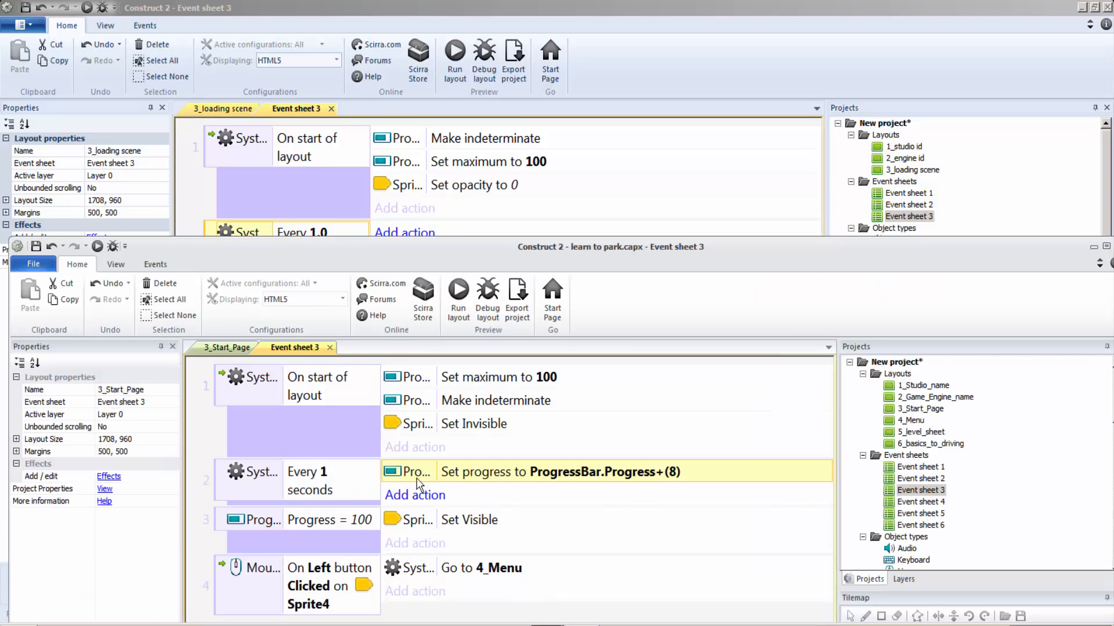
click(643, 185)
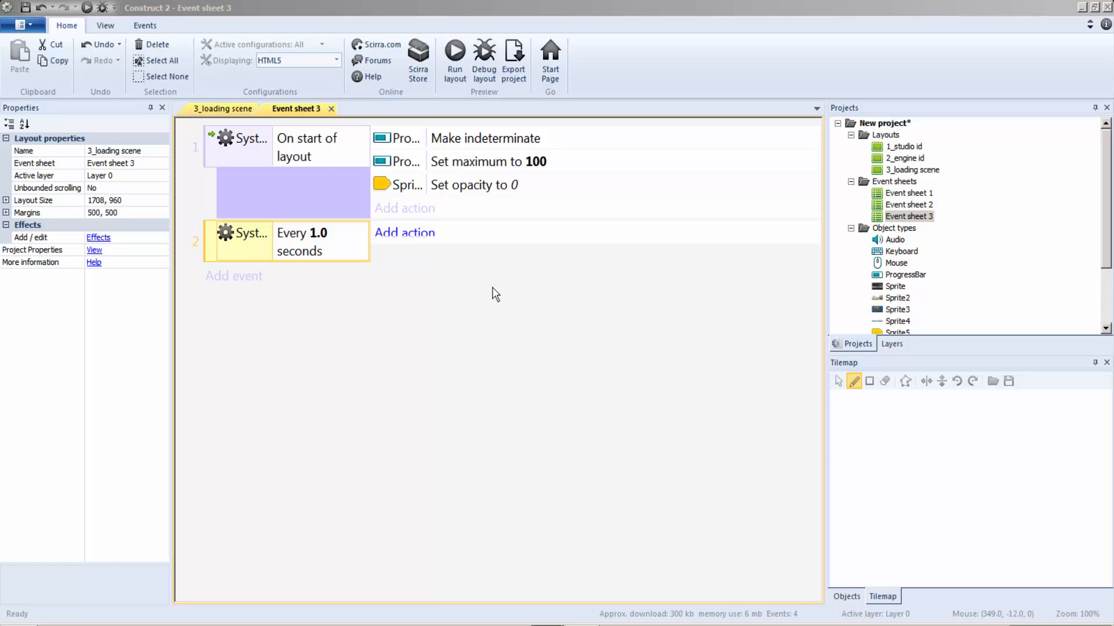
click(493, 232)
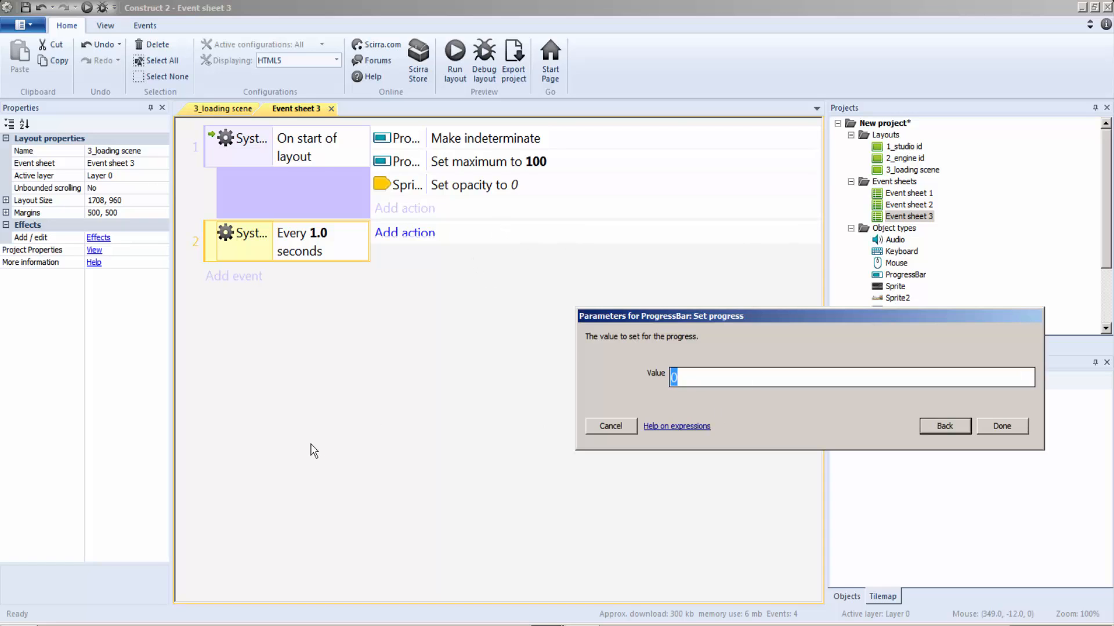
click(466, 396)
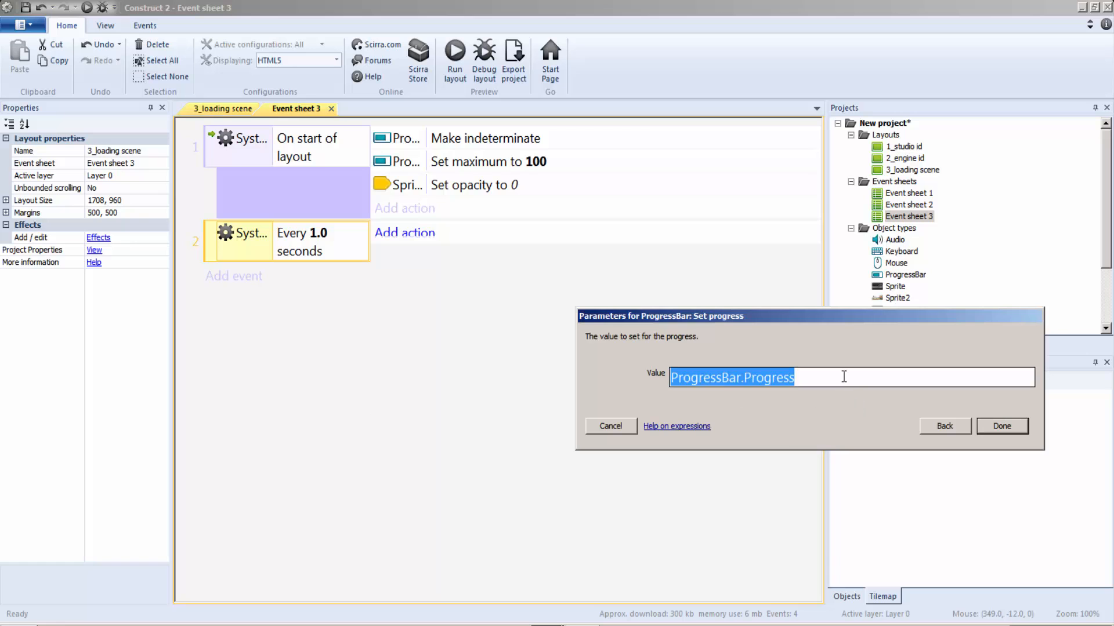
click(844, 377)
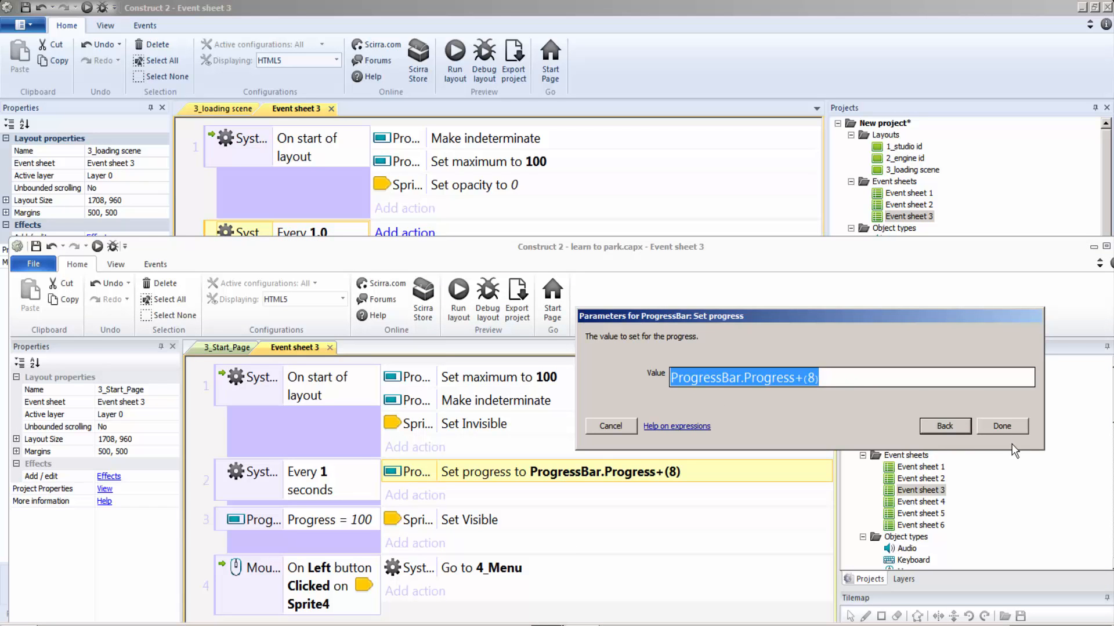
click(614, 427)
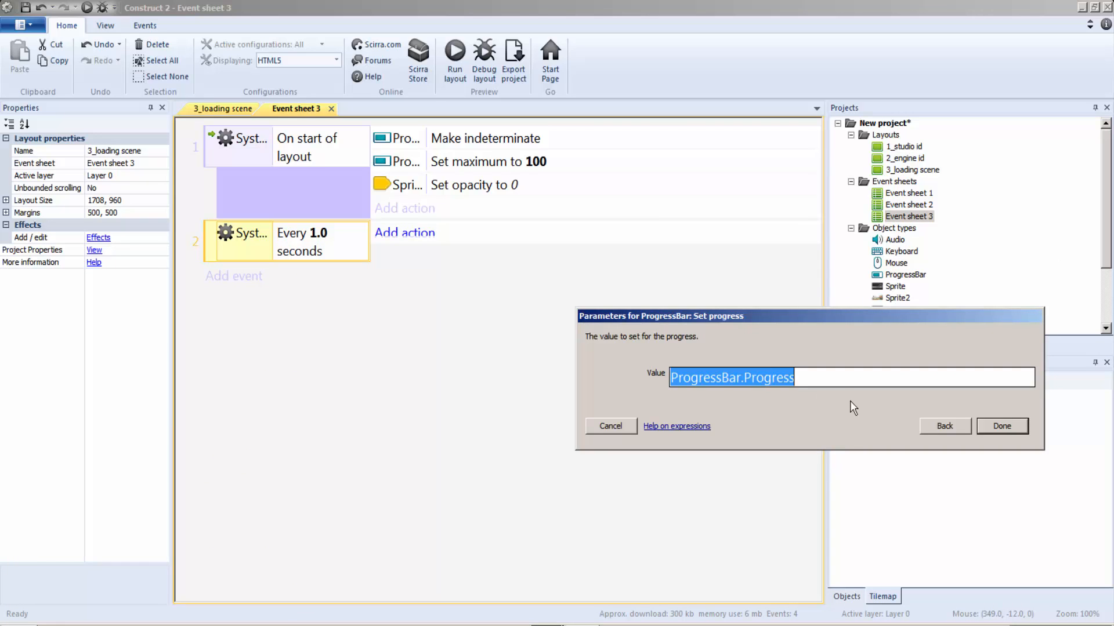
key(End)
text(+(8))
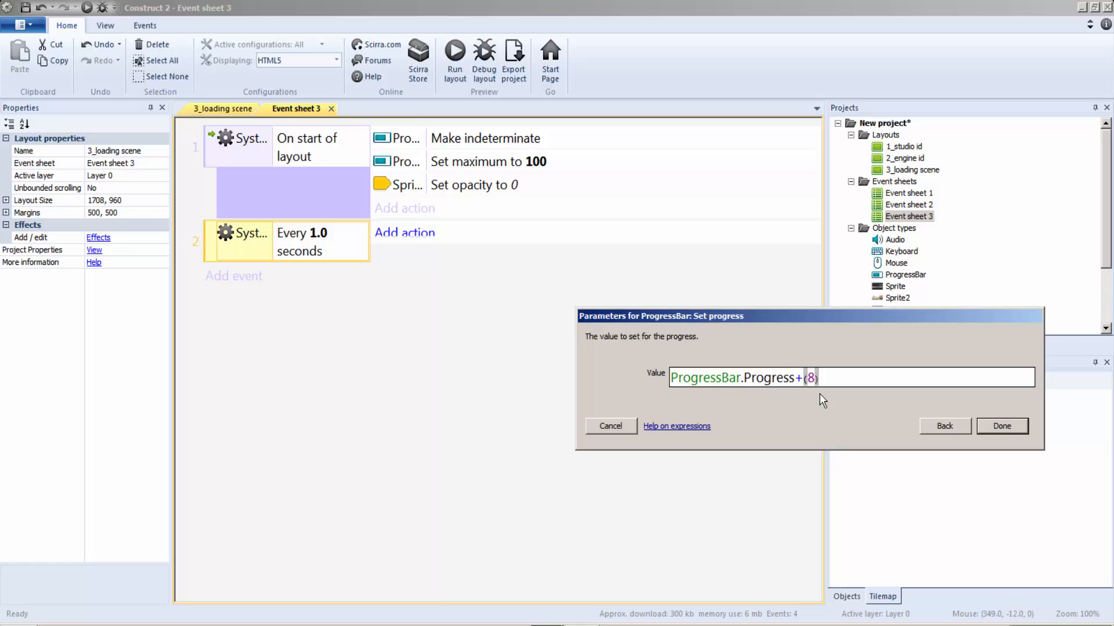
click(1002, 426)
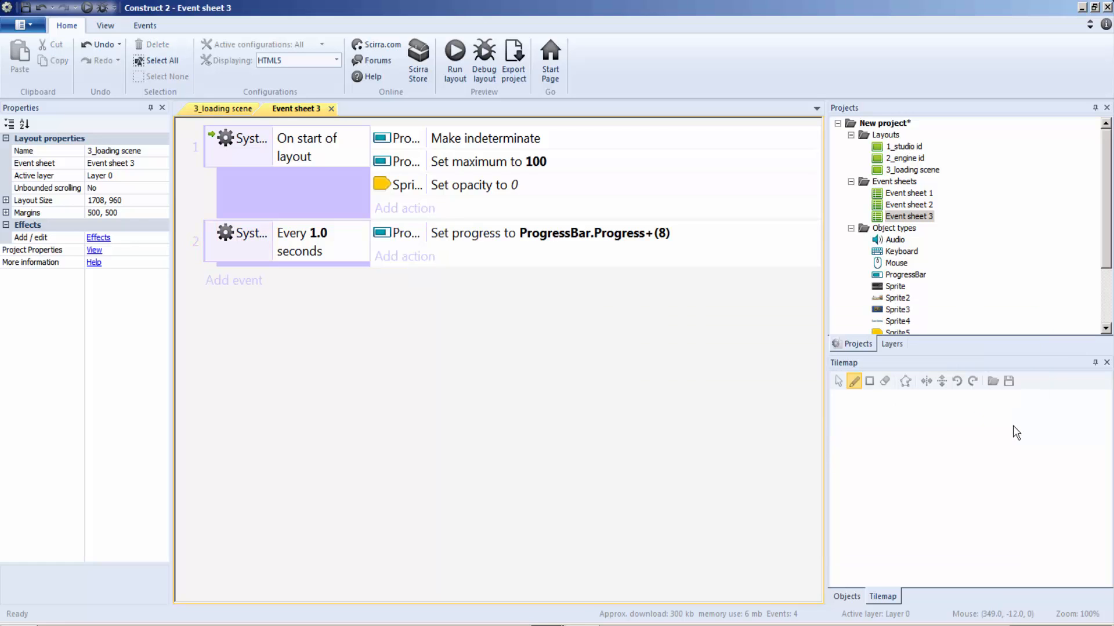
Step: Add a Compare progress event for the progress bar being Greater than 99, with an action setting Sprite5's opacity to 100
click(503, 588)
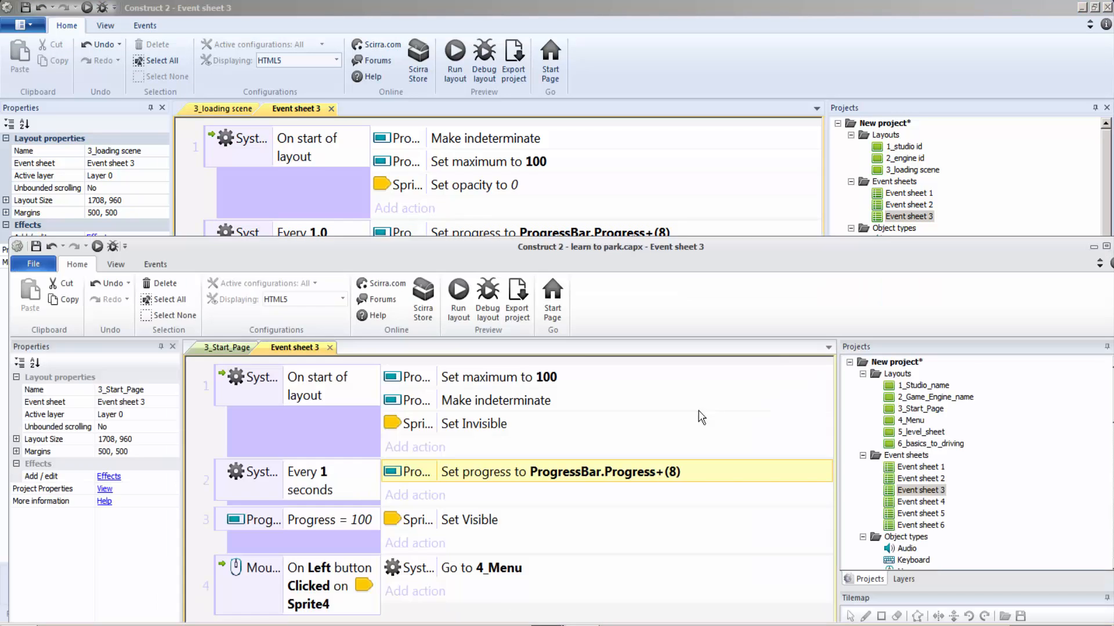
click(278, 534)
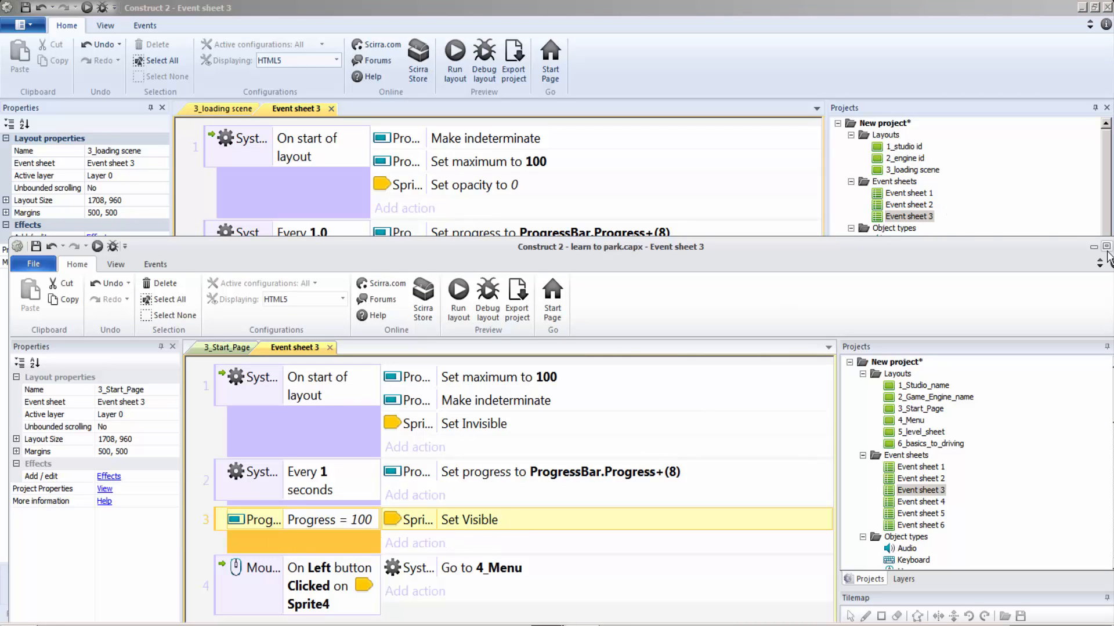
click(604, 215)
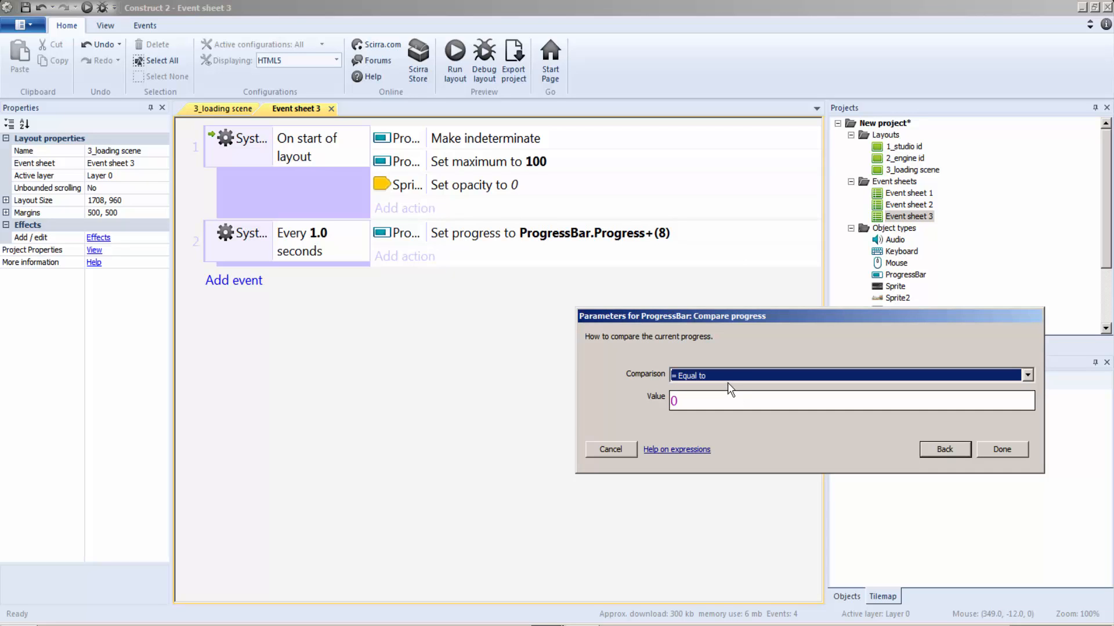
click(728, 375)
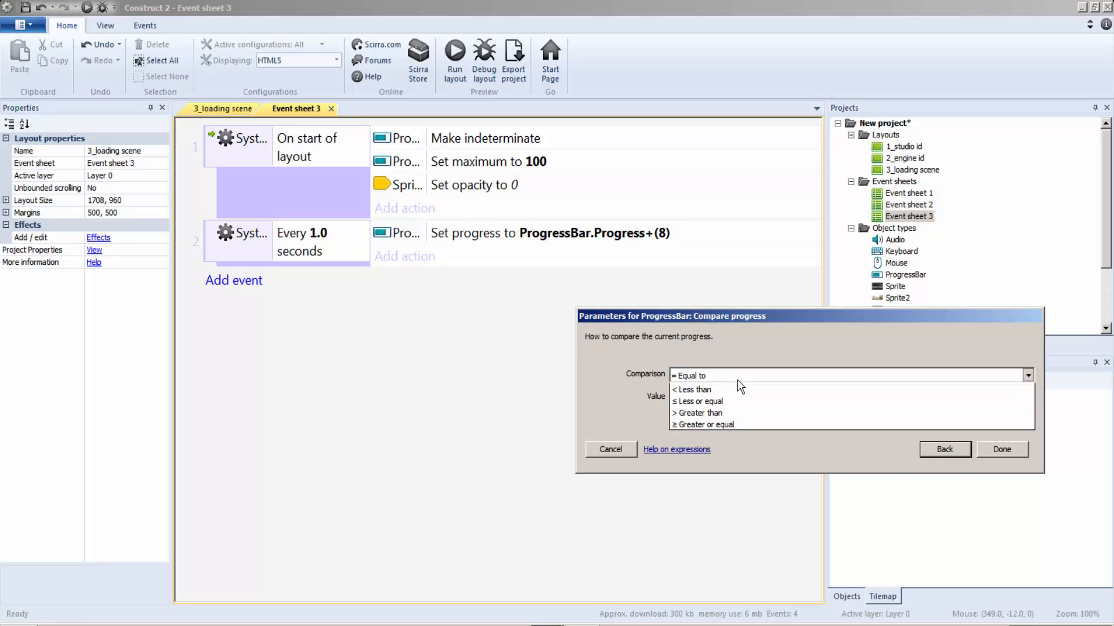
click(737, 381)
key(Tab)
key(BackSpace)
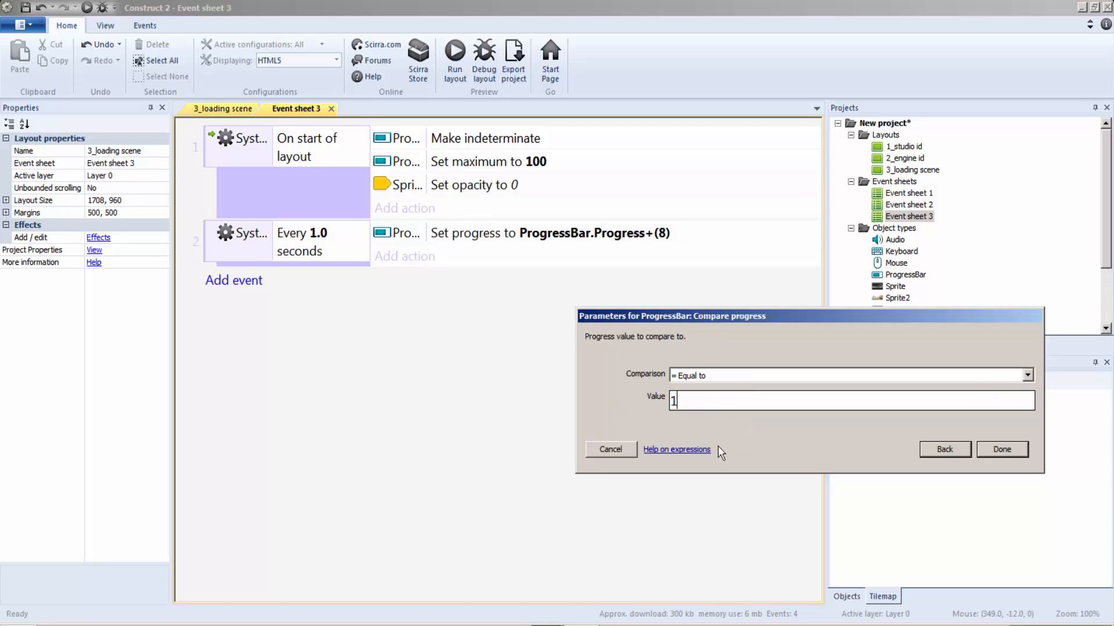
text(100)
click(703, 374)
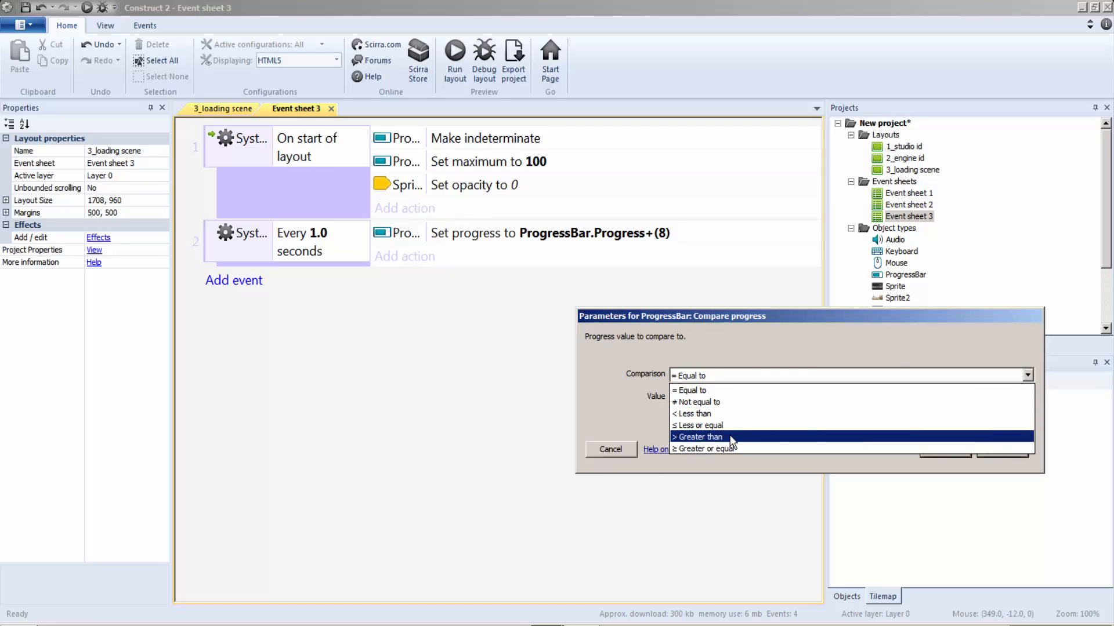
click(731, 437)
key(Tab)
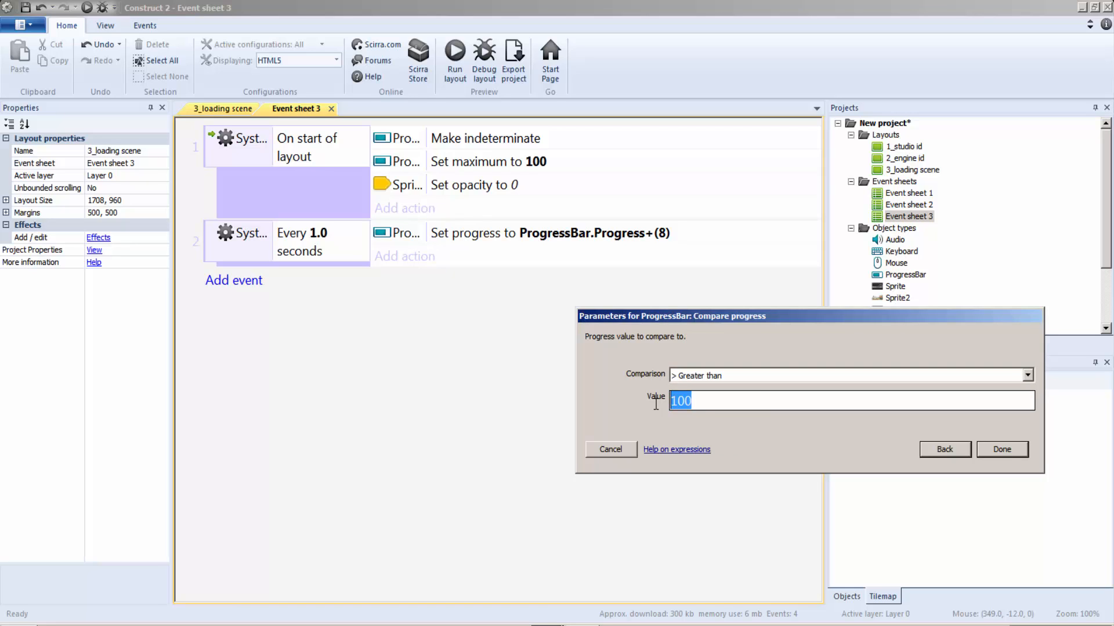
text(99)
click(1021, 452)
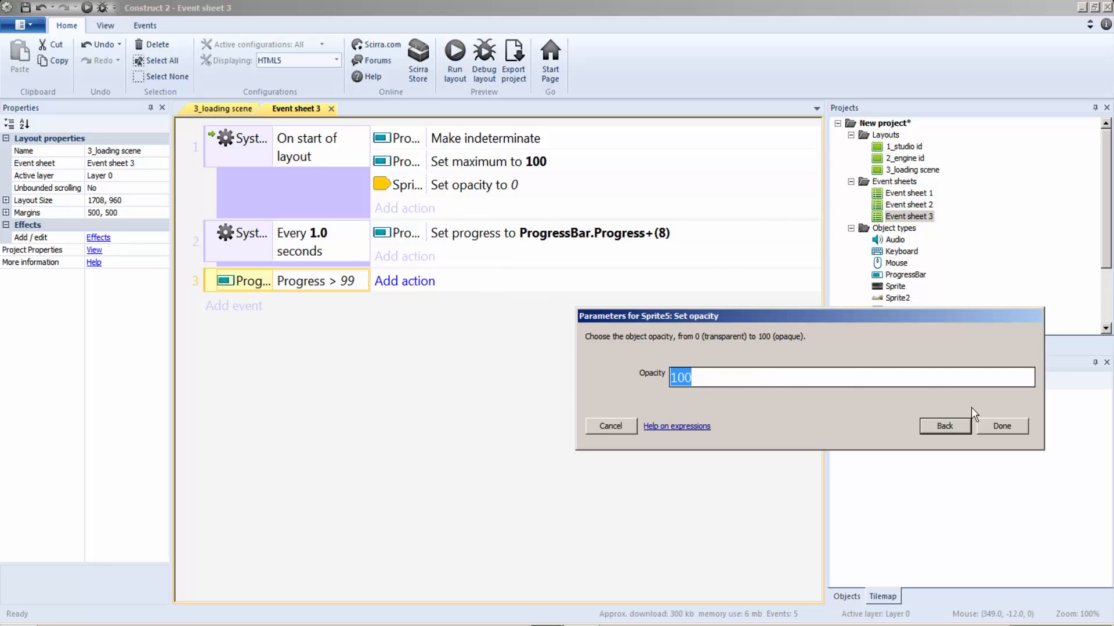
click(1001, 426)
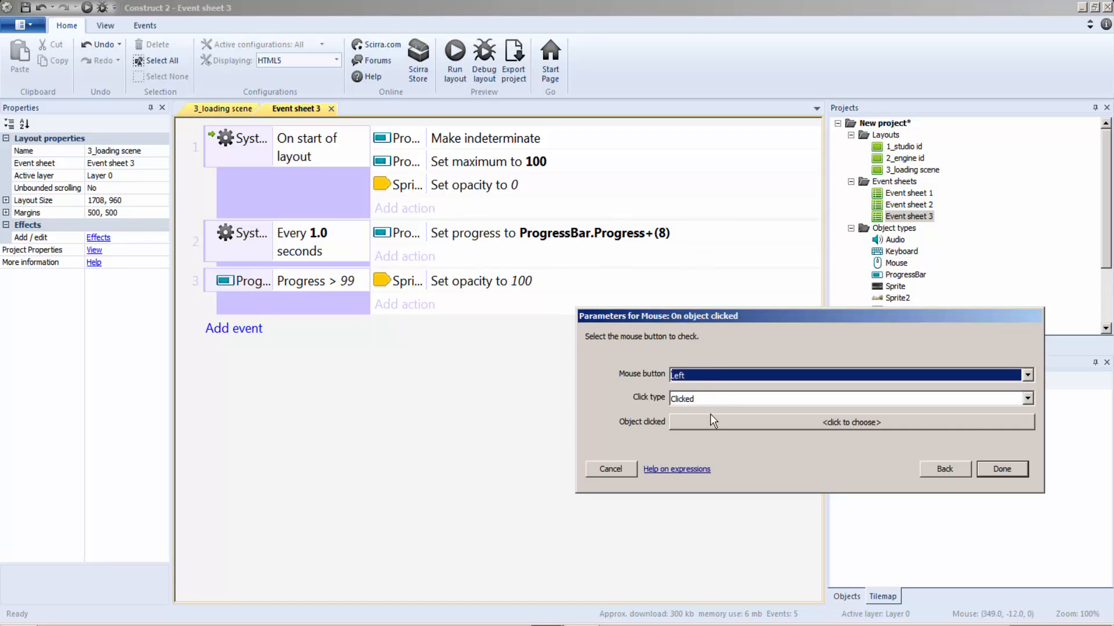
Step: Add a Mouse On object clicked event for a left click on Sprite5, with a Go to 1_studio id layout action
click(712, 422)
double_click(764, 261)
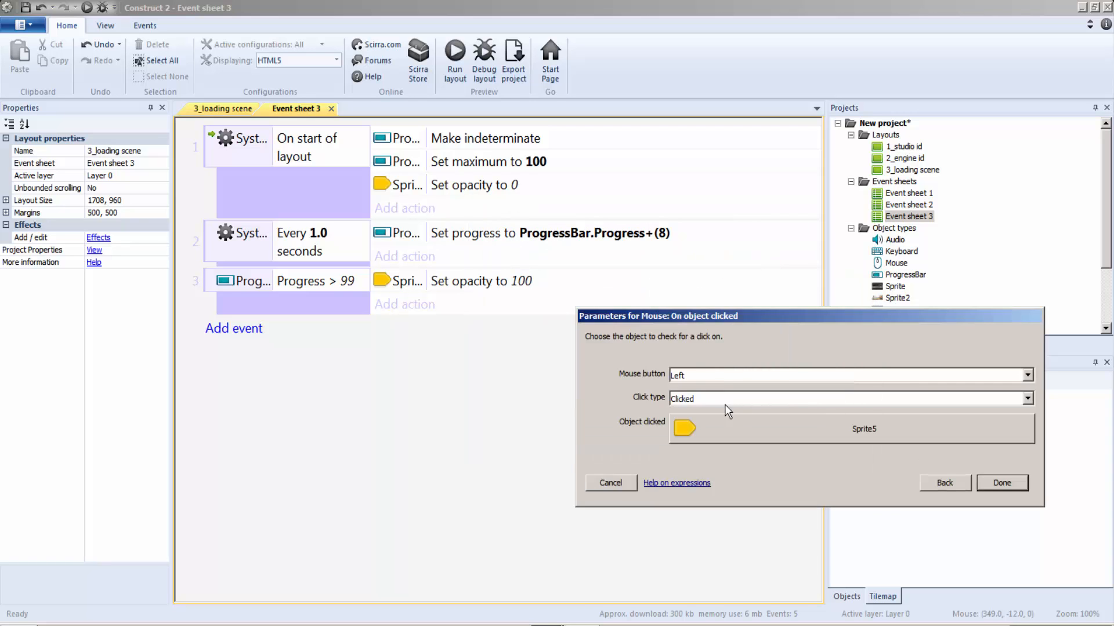
click(1024, 488)
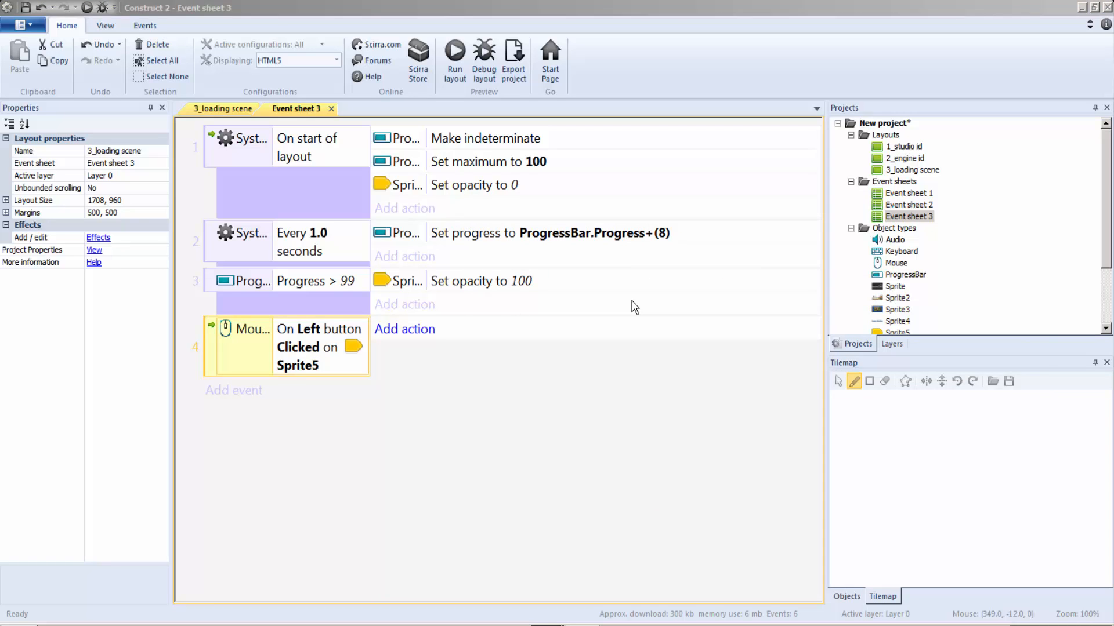
click(999, 425)
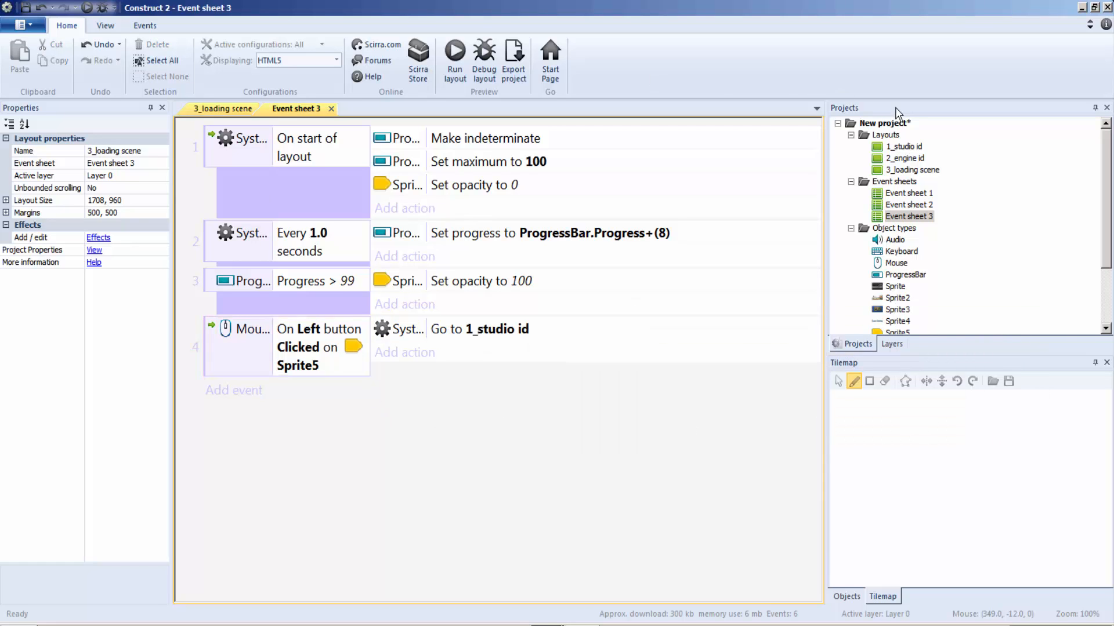
Step: Add a new layout with its own event sheet to the project and rename the layout 4_game menu
right_click(886, 138)
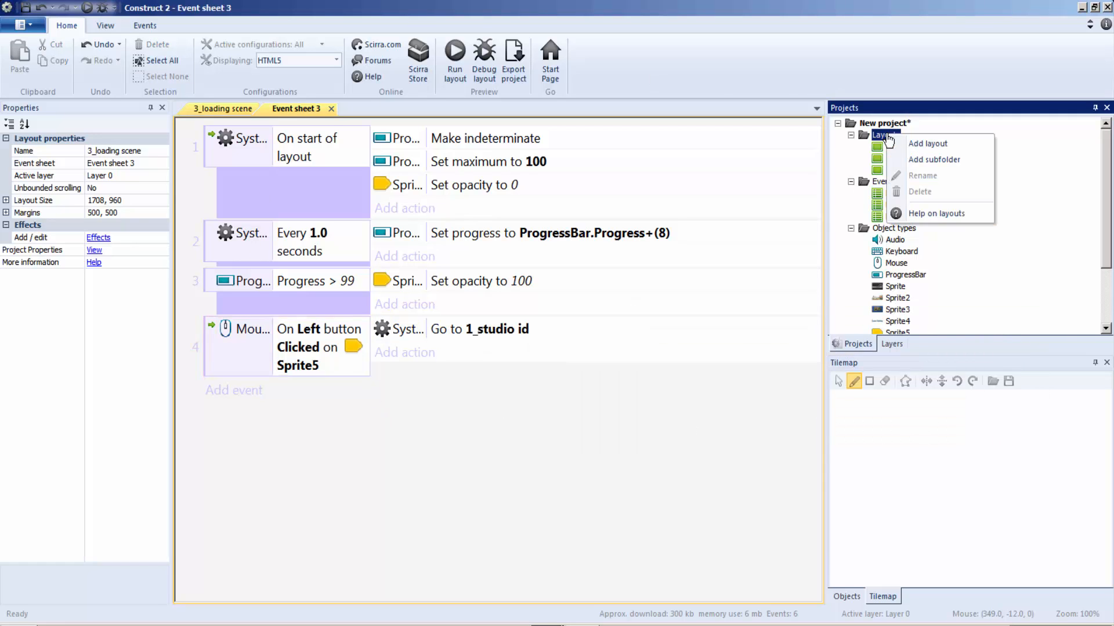
click(922, 145)
click(557, 287)
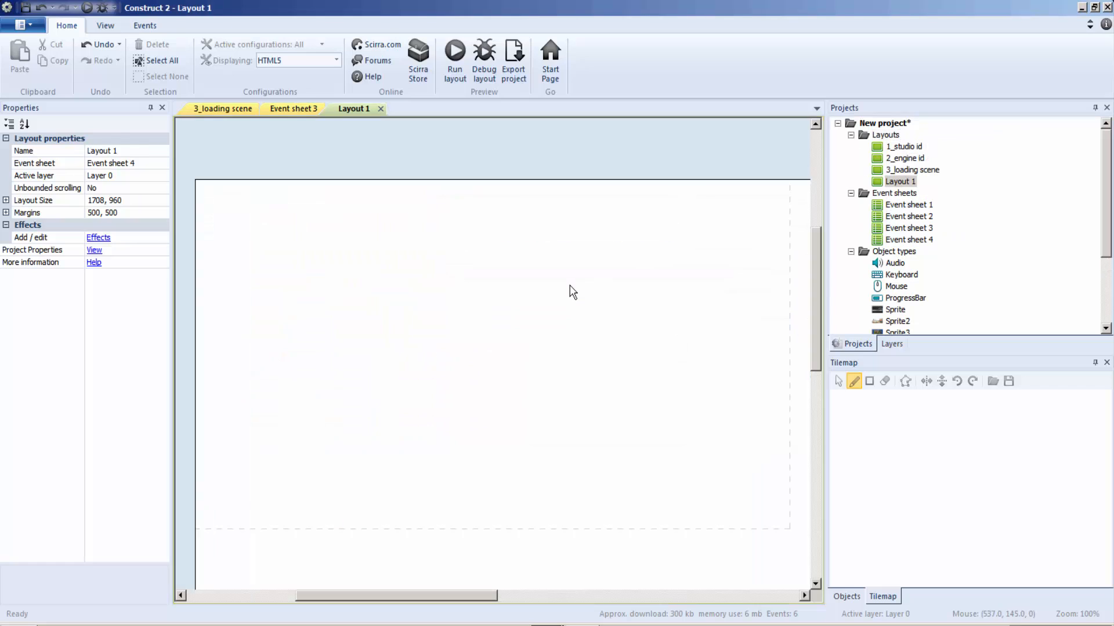
right_click(907, 184)
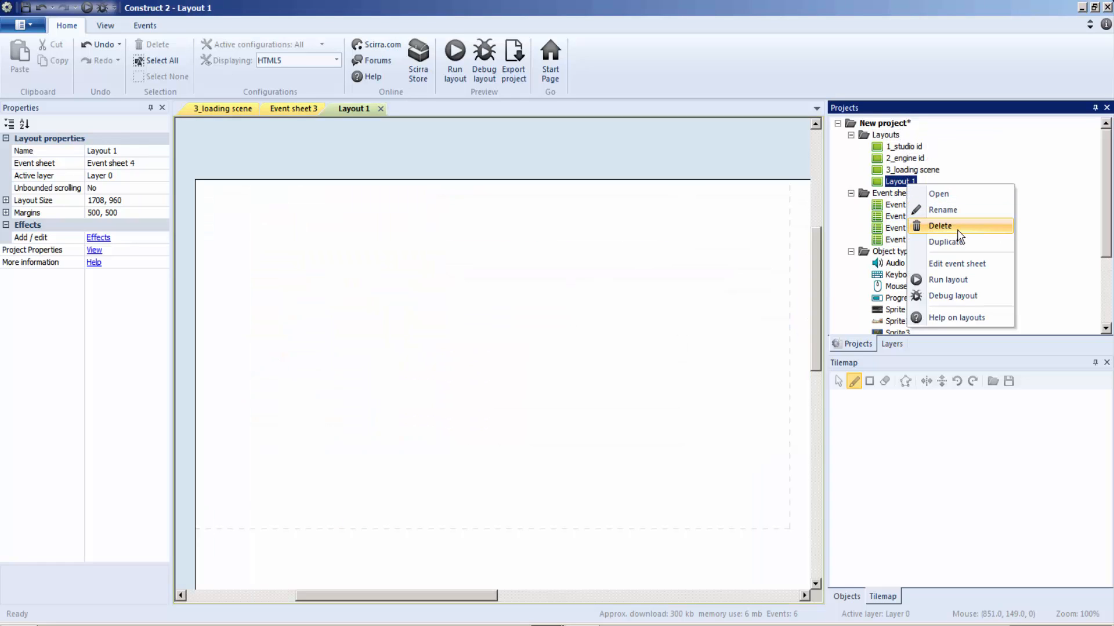
click(956, 210)
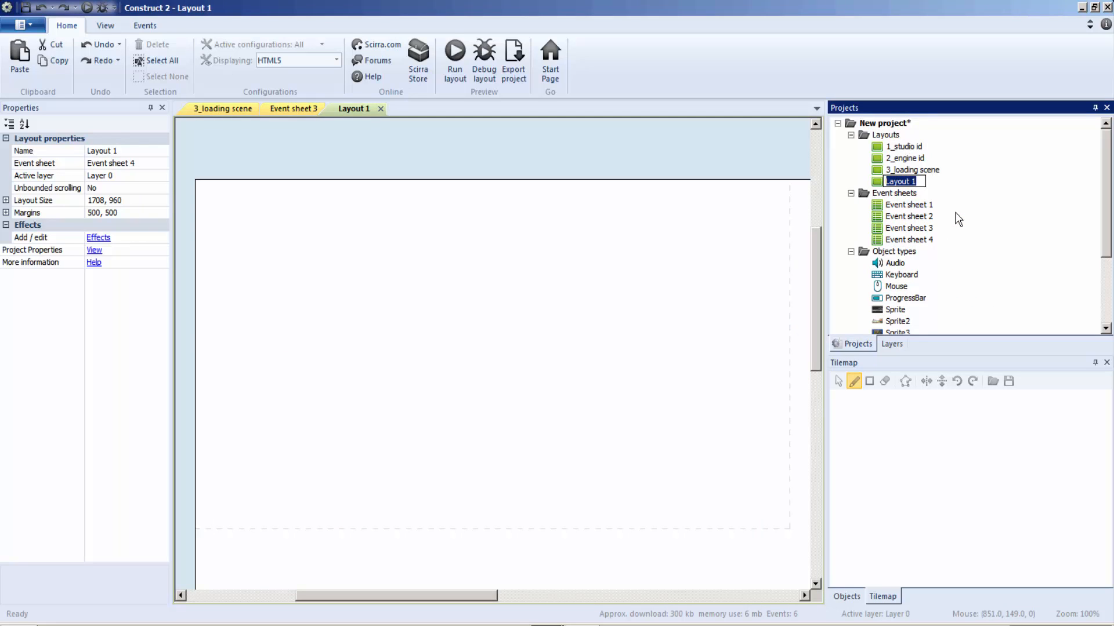
text(4_game menu)
click(663, 384)
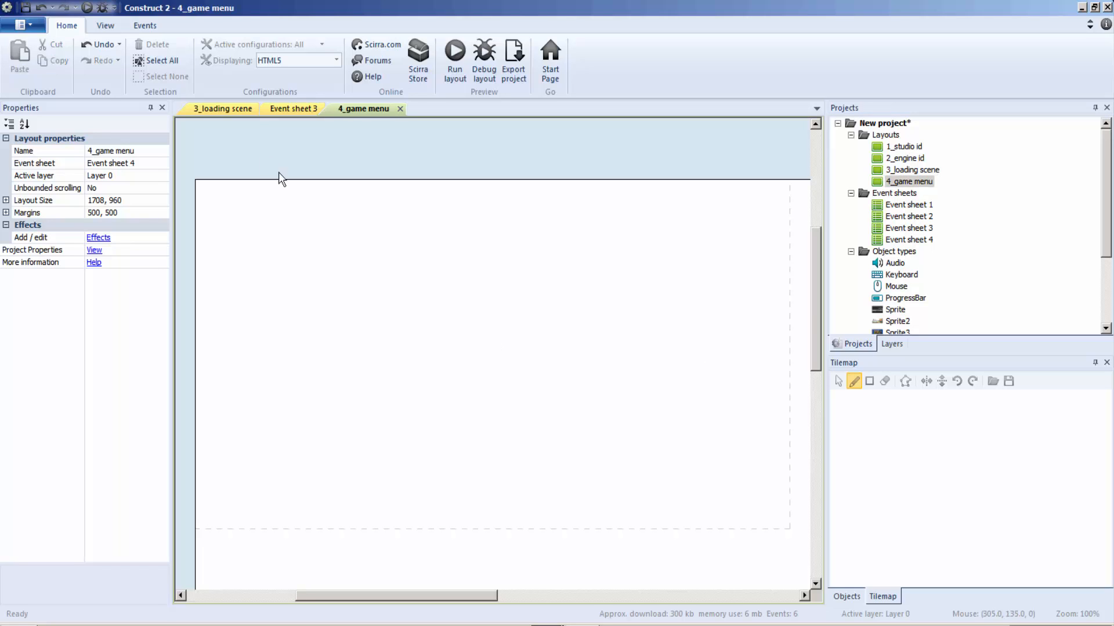
Step: Change the Sprite5 click event's Go to layout action in Event sheet 3 to 4_game menu
click(296, 110)
double_click(471, 328)
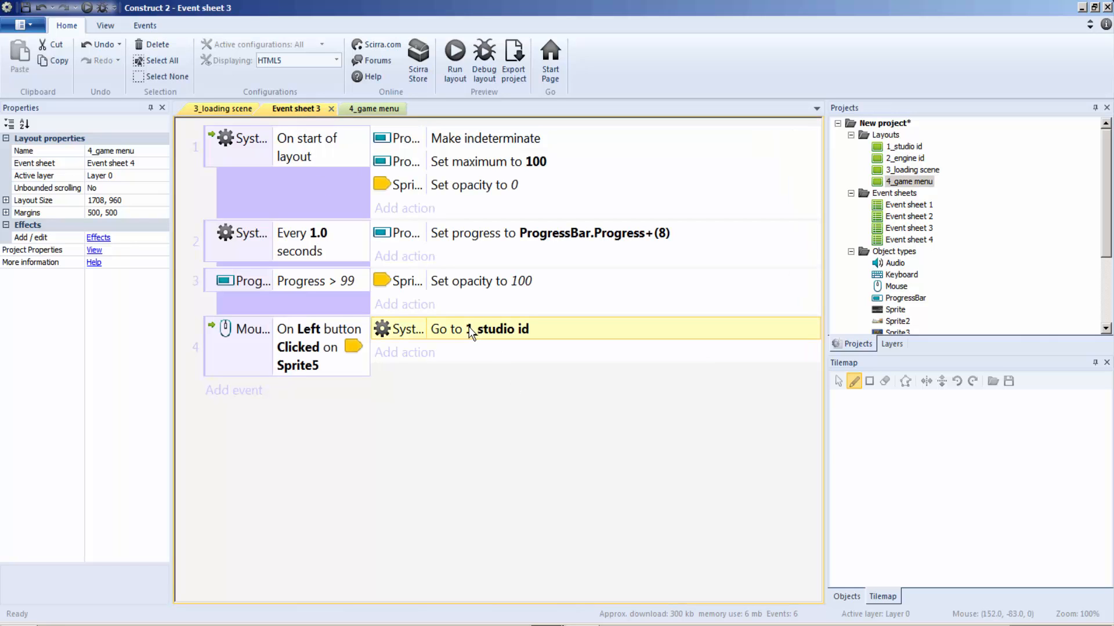
click(816, 375)
click(730, 419)
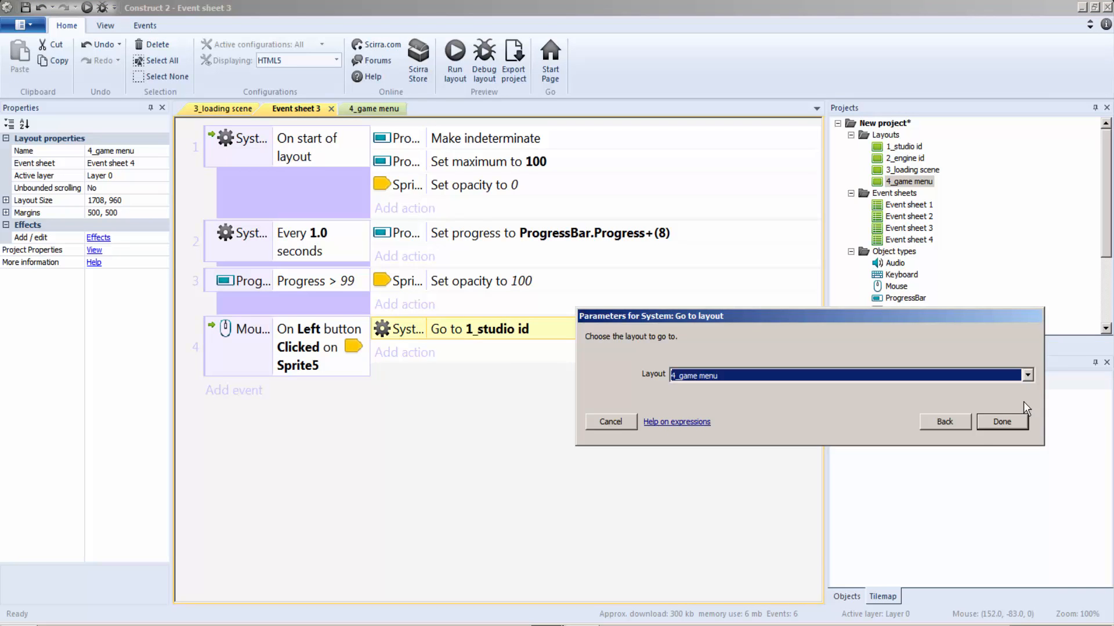
click(993, 418)
Step: Run the 3_loading scene layout to test it and close the preview
click(221, 109)
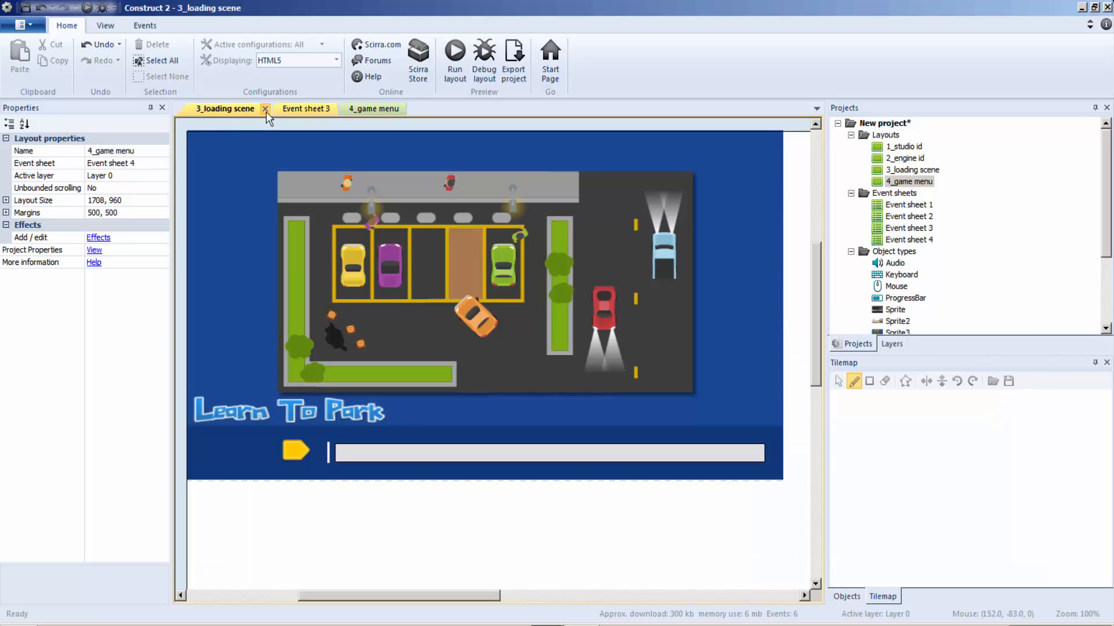
click(305, 110)
click(232, 110)
click(455, 58)
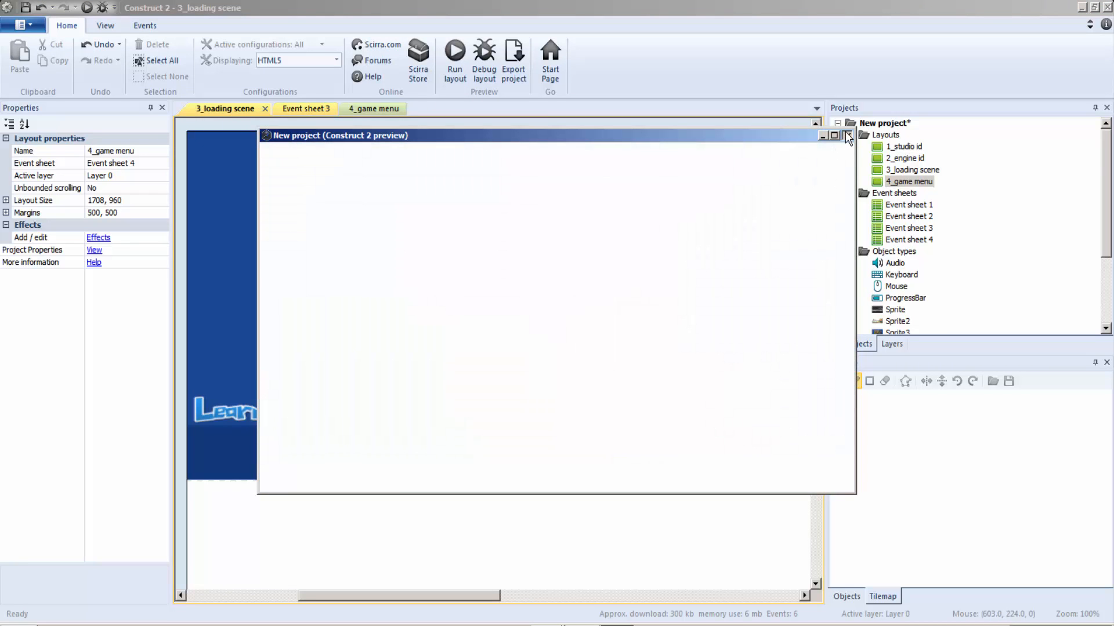
click(848, 135)
Step: Compare Event sheet 3 and the progress bar's properties with those in the reference project learn to park.capx
click(319, 110)
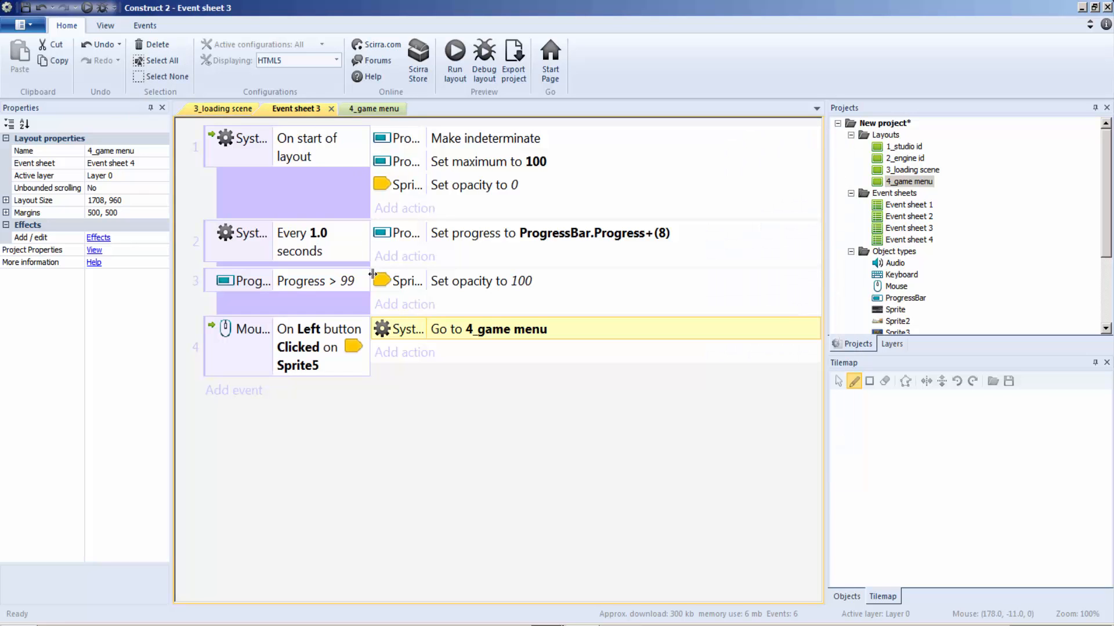
click(318, 305)
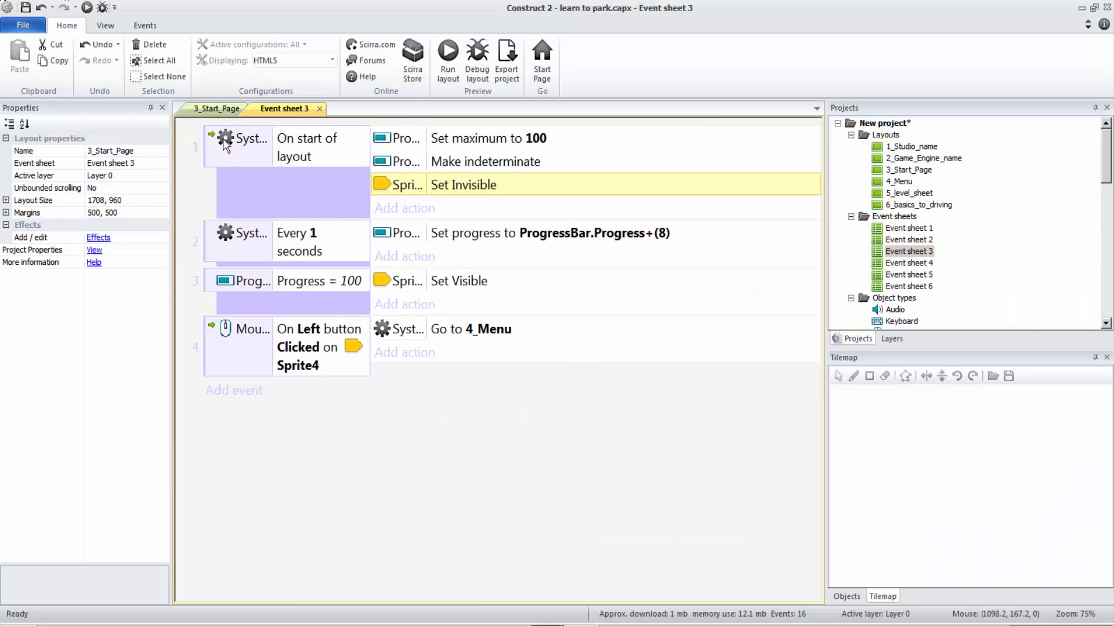
click(219, 109)
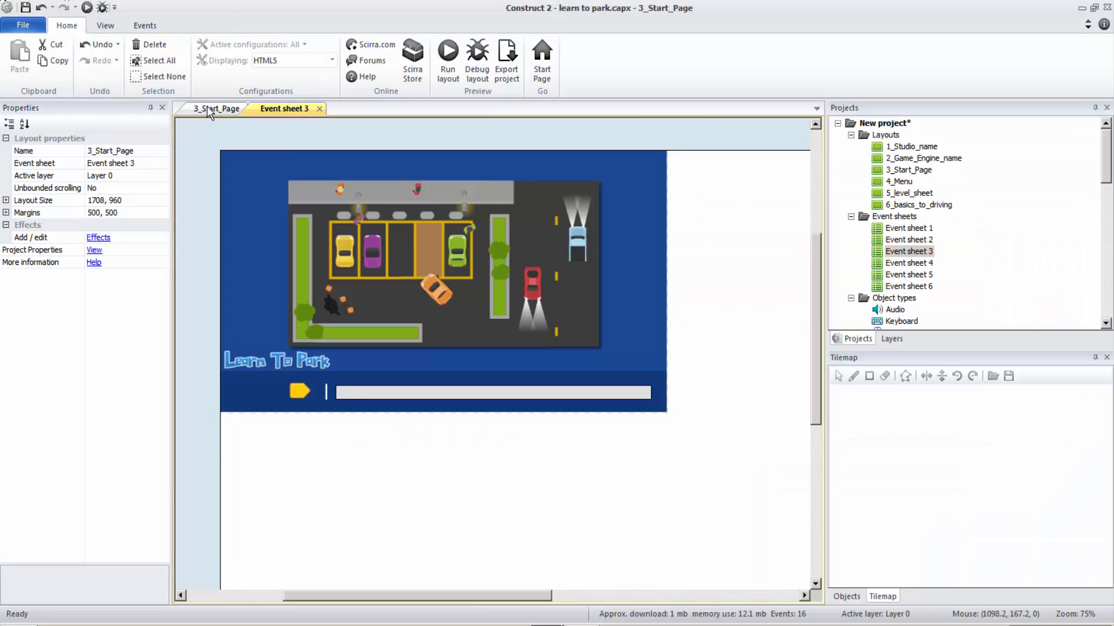
click(397, 395)
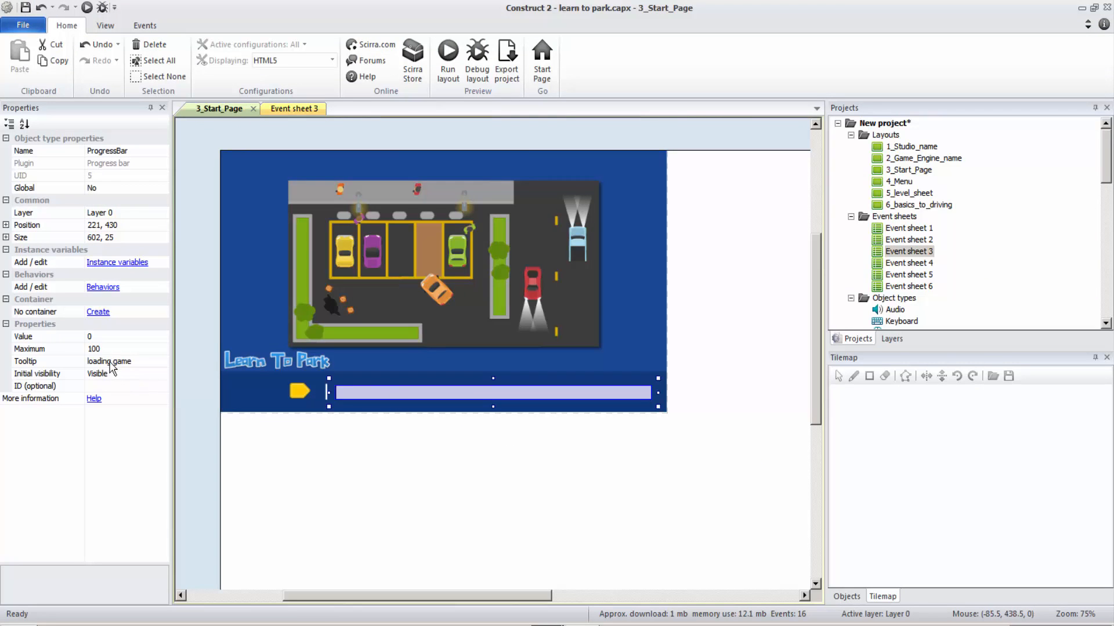
click(513, 625)
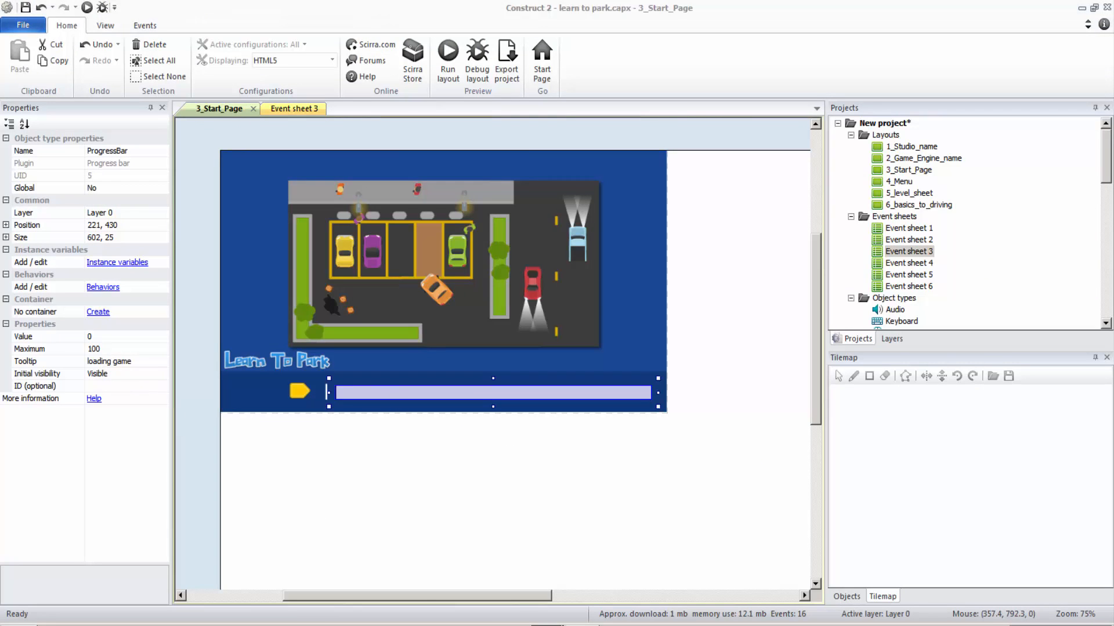
click(477, 600)
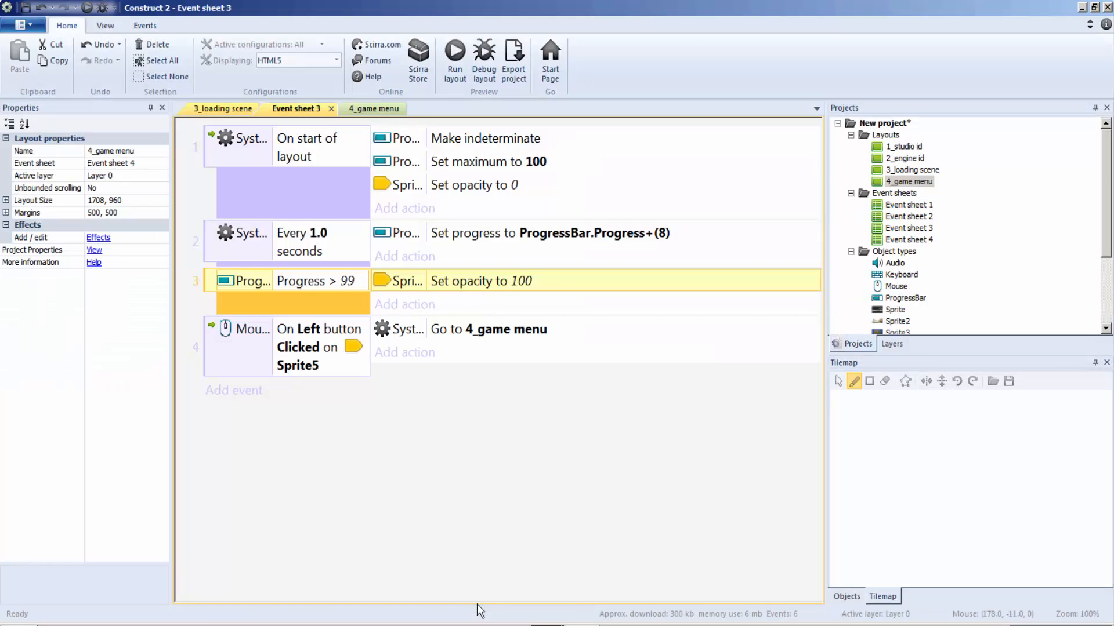
click(221, 112)
click(409, 451)
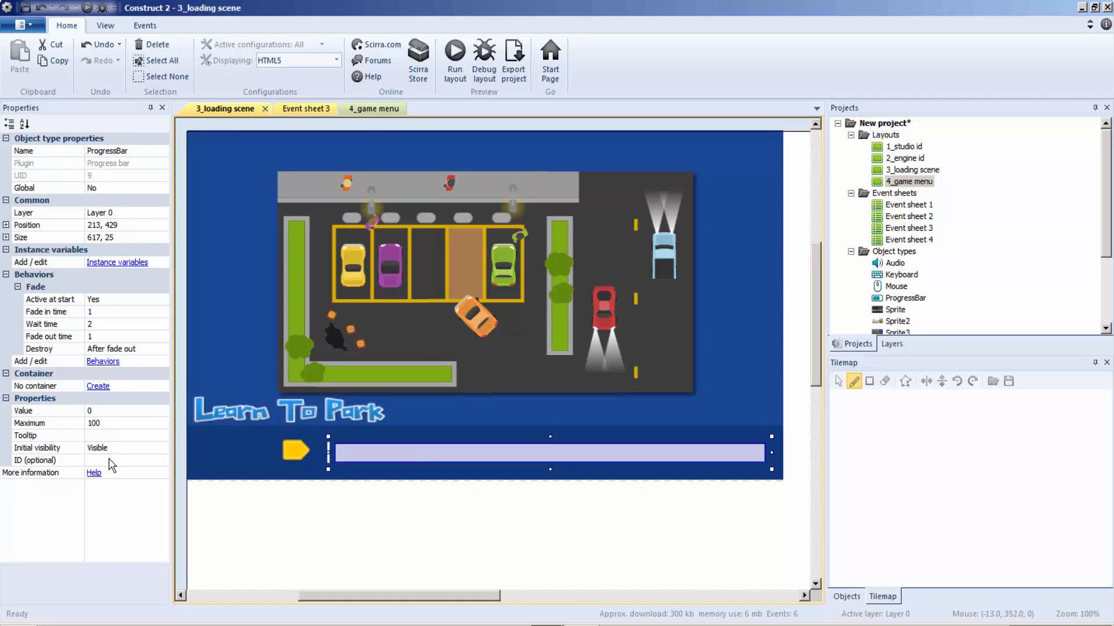
Step: Inspect the fade settings of the background sprite and progress bar on the reference project's 3_Start_Page layout
click(517, 625)
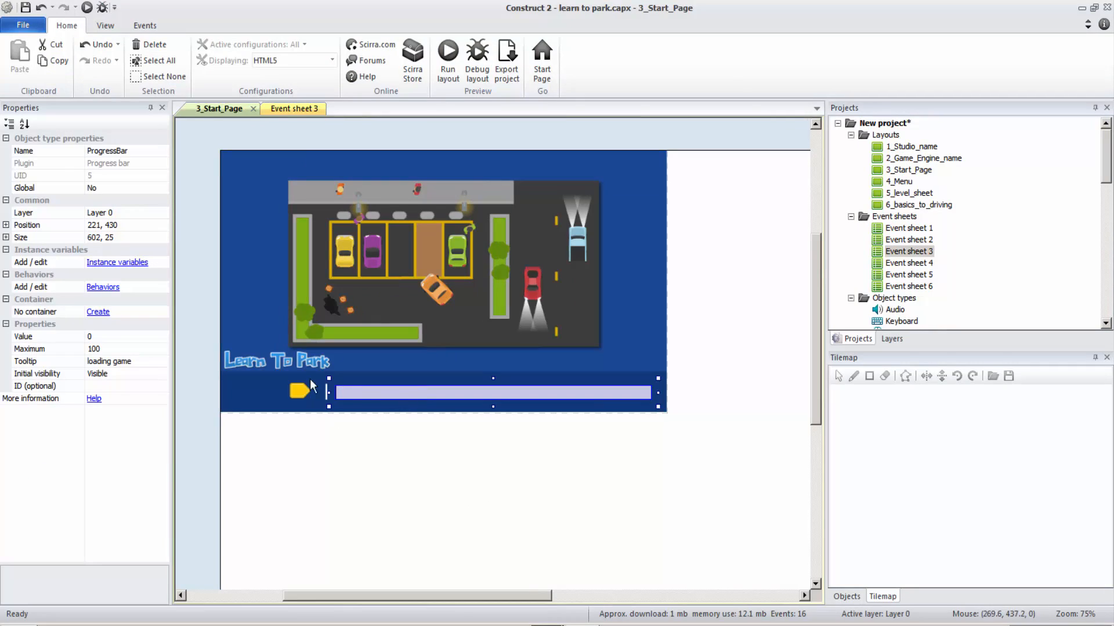
click(378, 267)
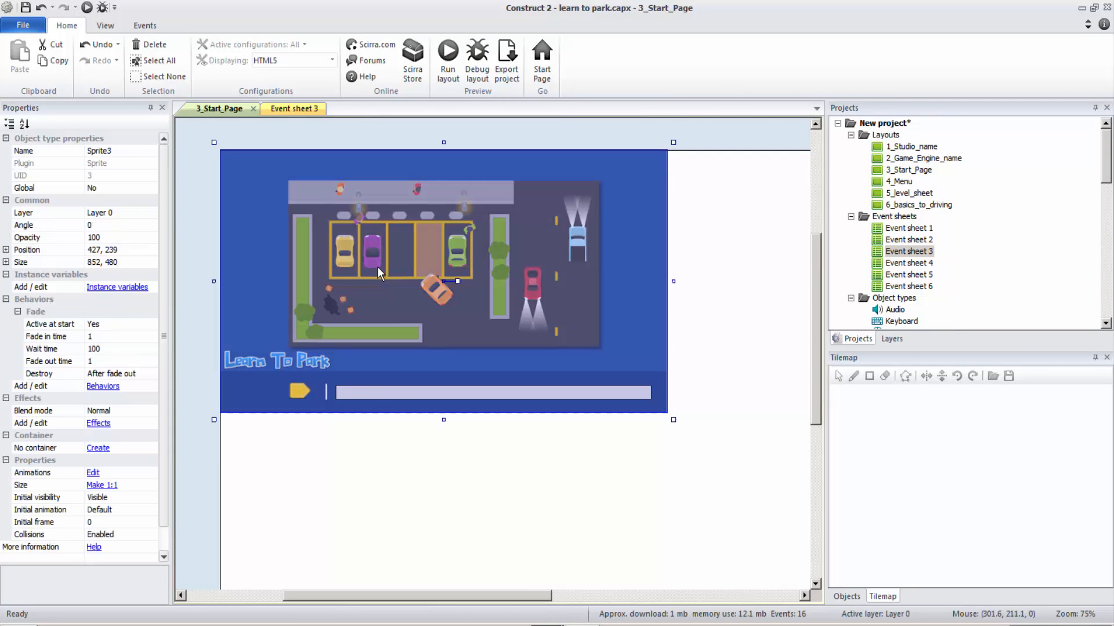
click(380, 398)
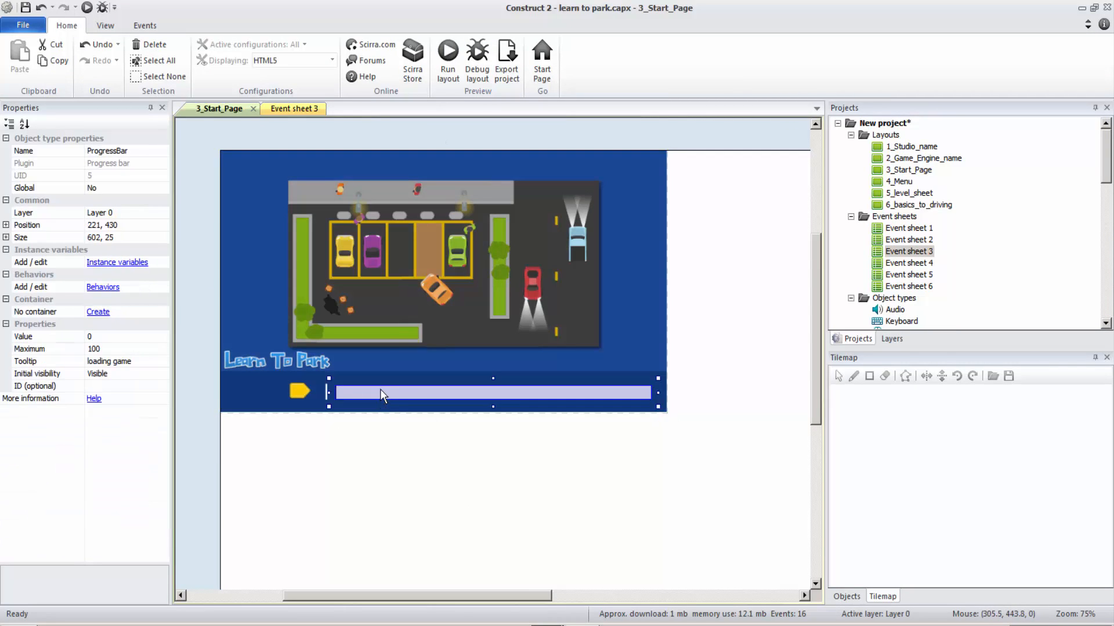
click(405, 327)
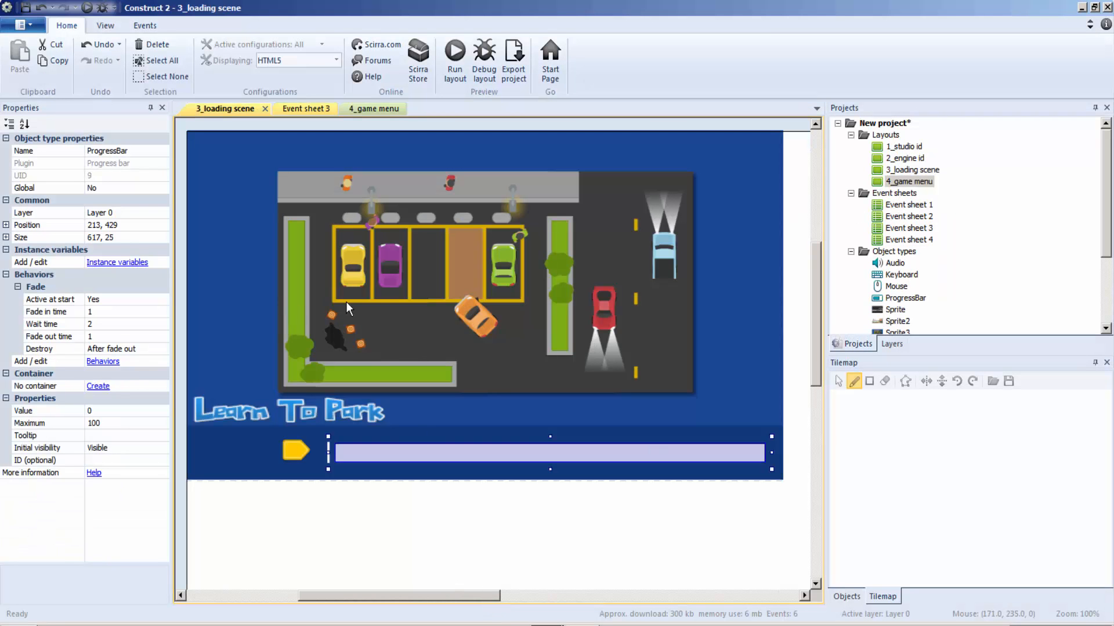
Step: In the new project's loading scene, set the background Sprite3's fade out time and wait time to 0
click(346, 302)
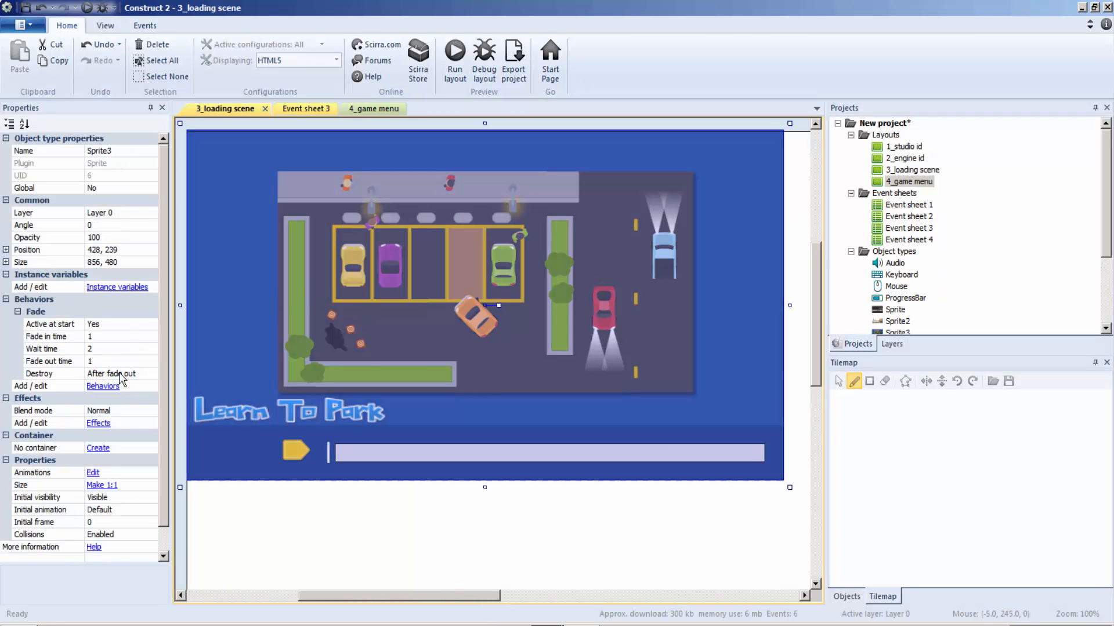
click(134, 364)
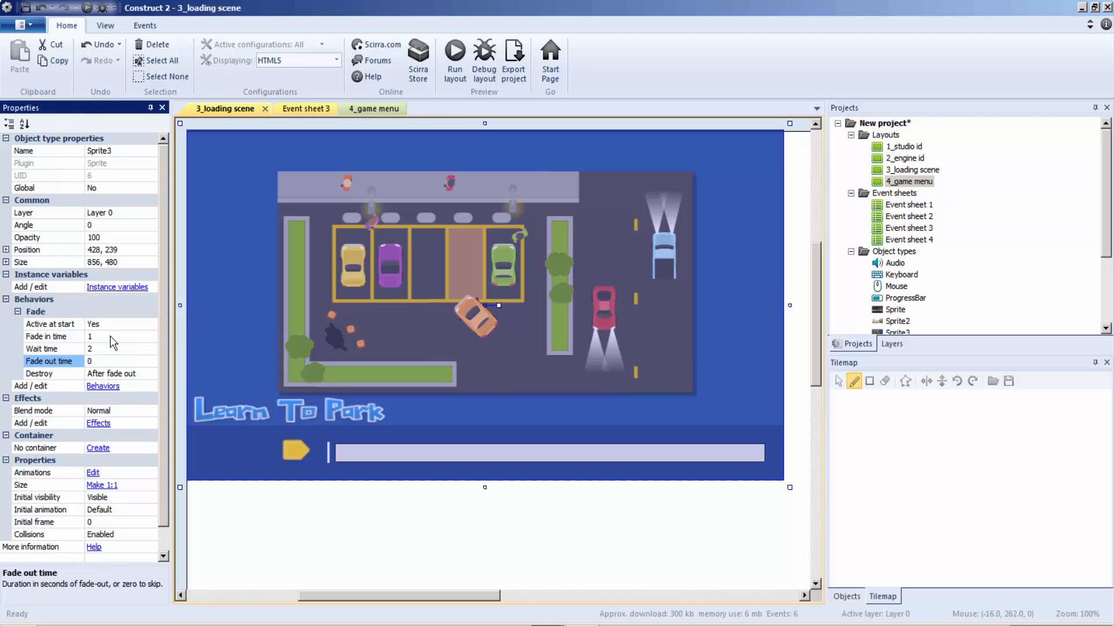
click(96, 348)
text(0)
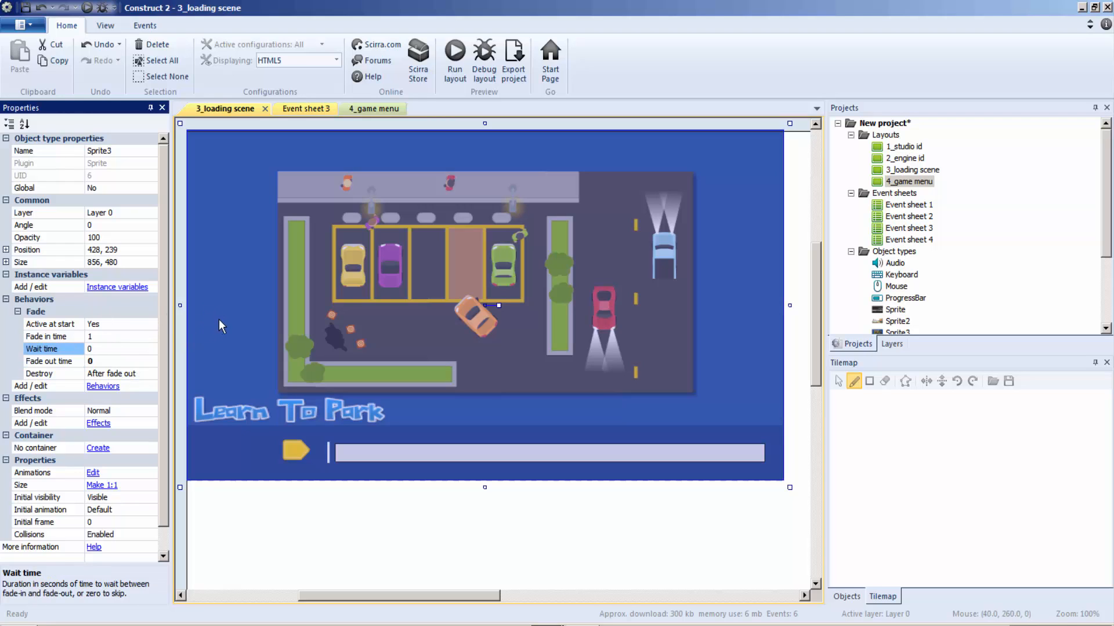
click(218, 319)
Step: Set the progress bar's fade out time and wait time to 0
click(398, 457)
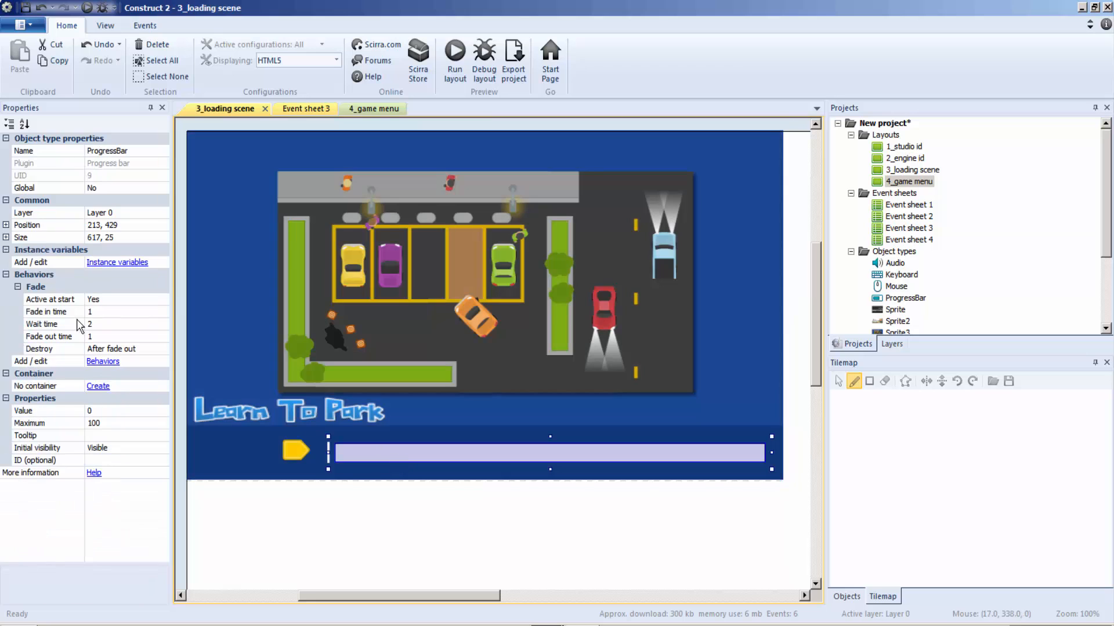
click(102, 336)
click(101, 325)
text(0)
click(206, 312)
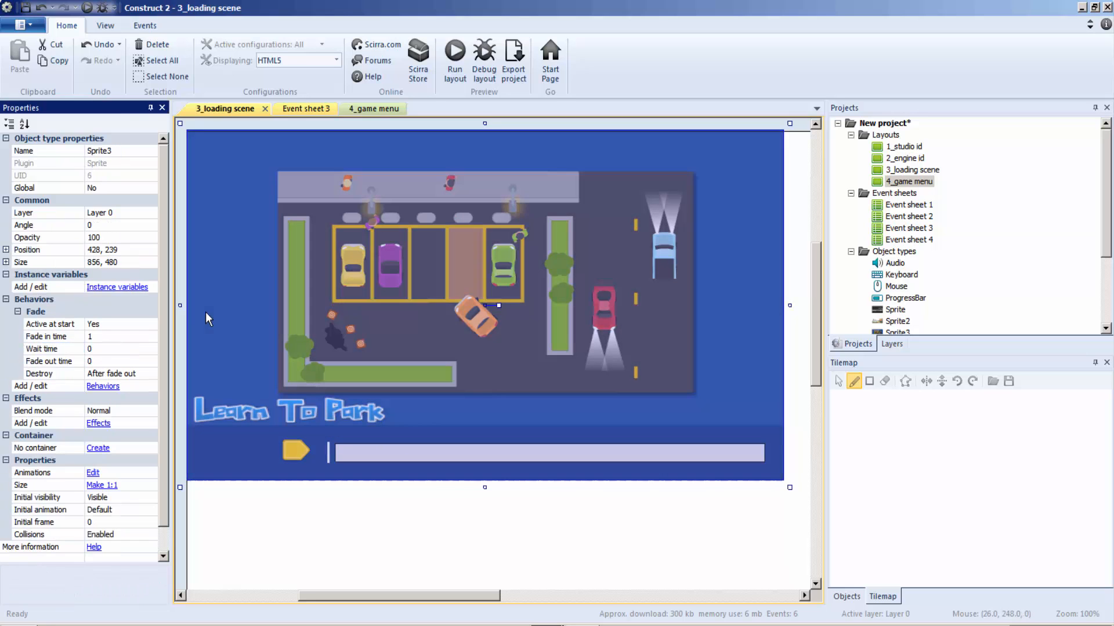
Step: Set the fade out time and wait time of Sprite5, the yellow button, to 0
click(291, 452)
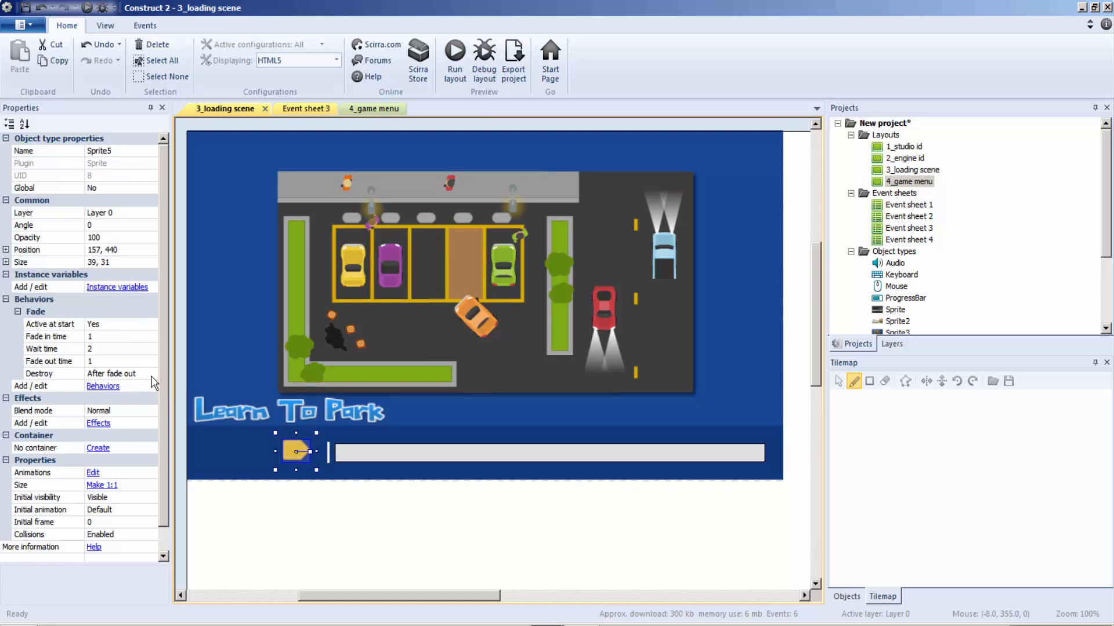
click(103, 361)
click(107, 349)
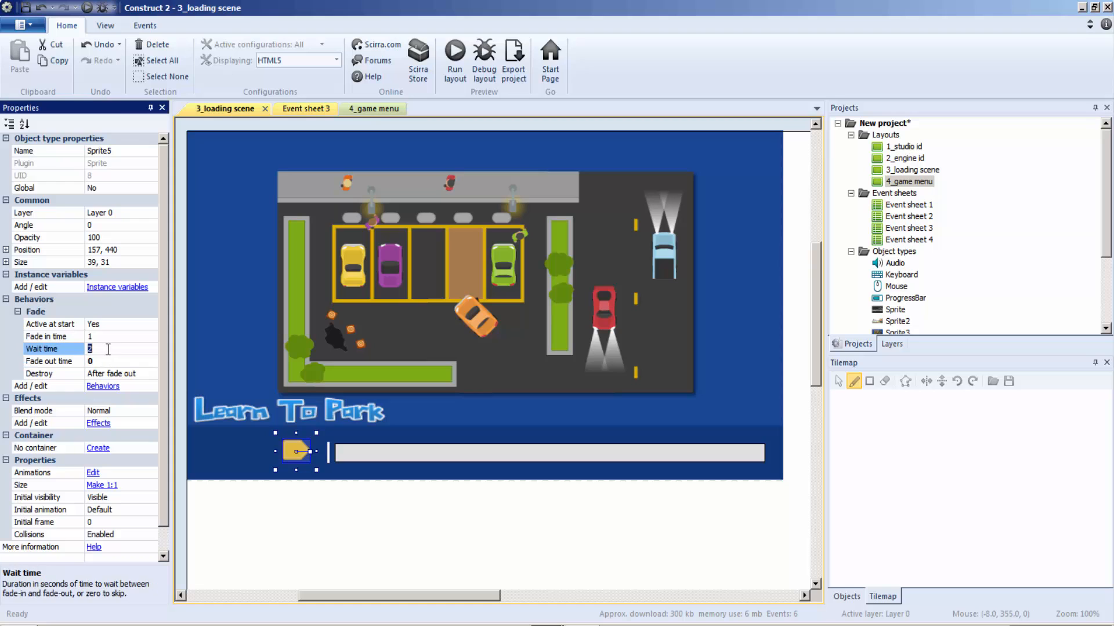
Step: Set the fade out time and wait time of Sprite4, the Learn To Park title, to 0
click(233, 420)
click(108, 361)
text(0)
click(107, 350)
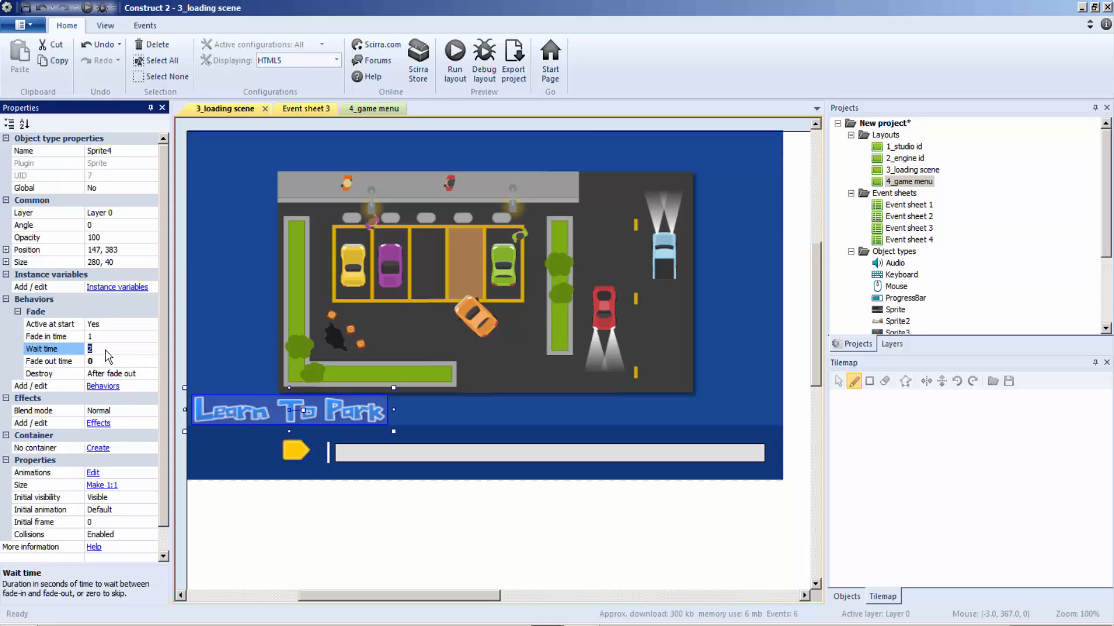
text(0)
Step: Run the loading scene again to check the fades and progress bar, and close the preview
click(315, 335)
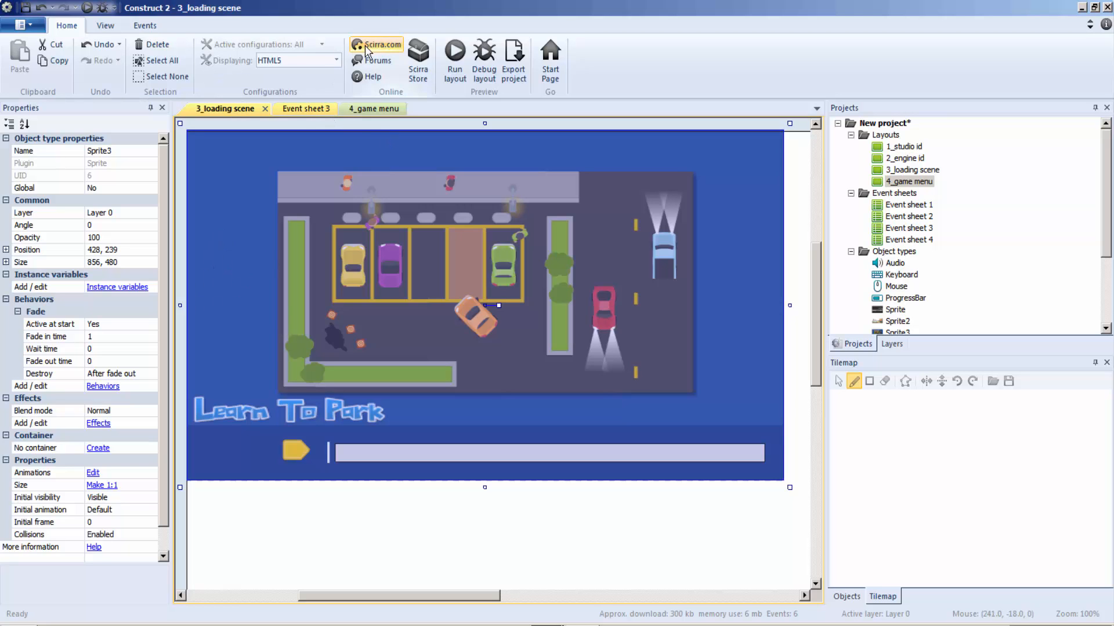
click(455, 53)
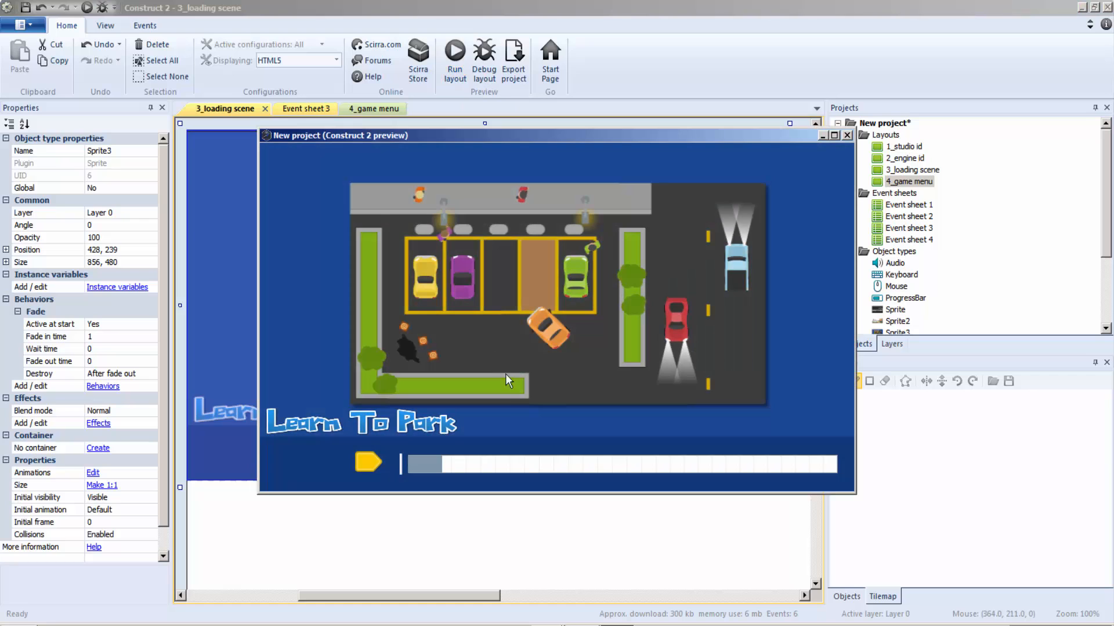
click(847, 135)
Step: Try to hide the yellow button Sprite5 by setting its opacity property to 0 in the layout
click(306, 454)
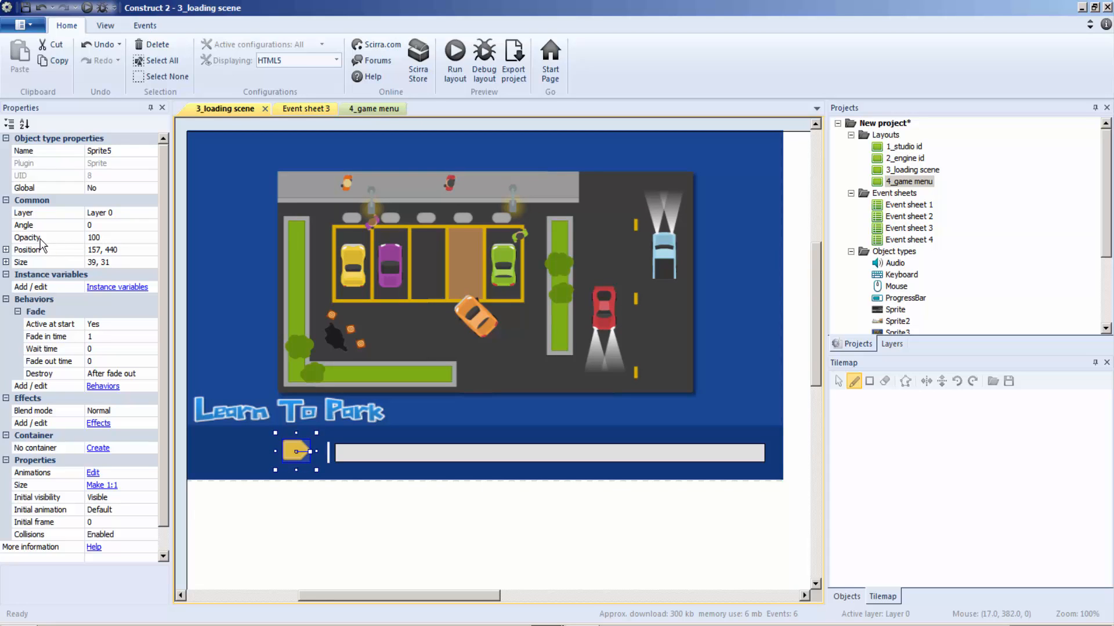
click(105, 238)
key(Return)
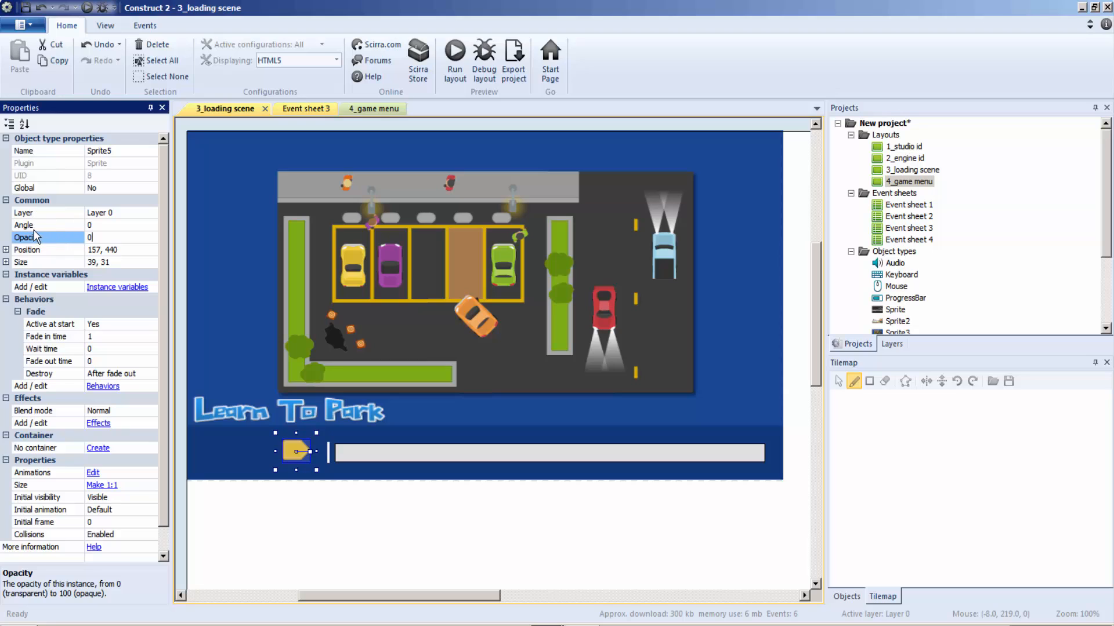
click(395, 542)
click(461, 82)
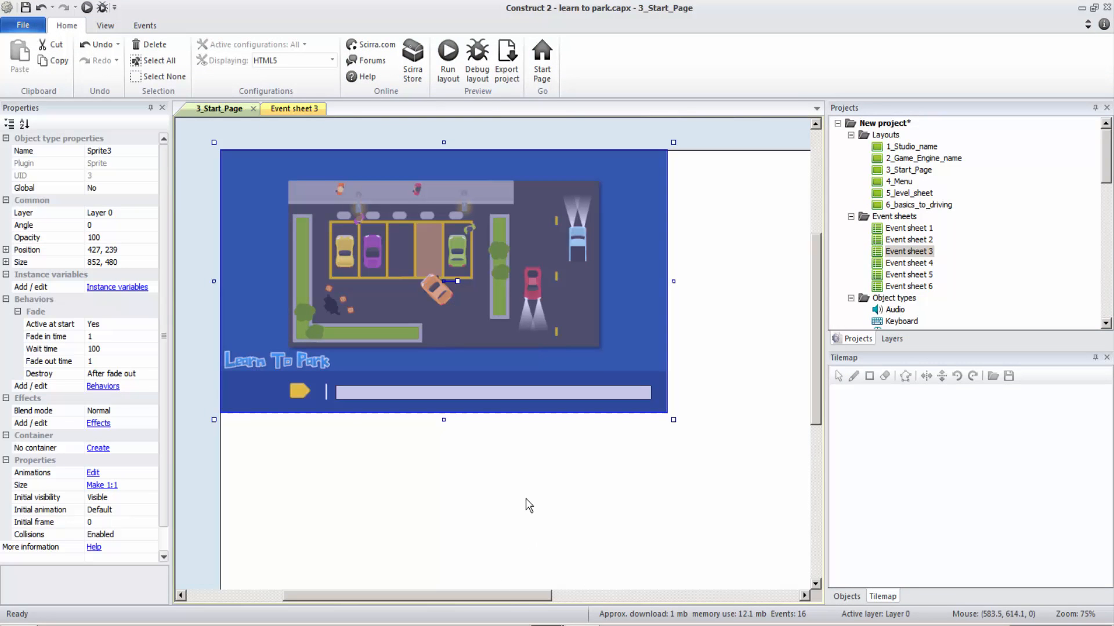
Step: Examine the reference project's yellow button sprite and the Event sheet 3 actions that control its visibility
click(297, 378)
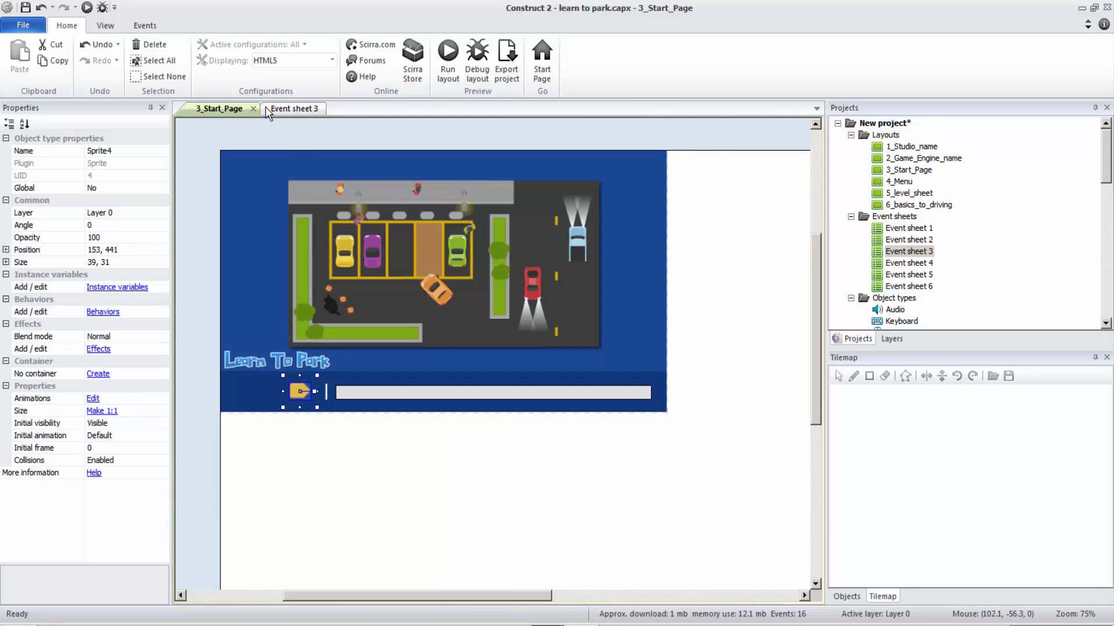
click(270, 107)
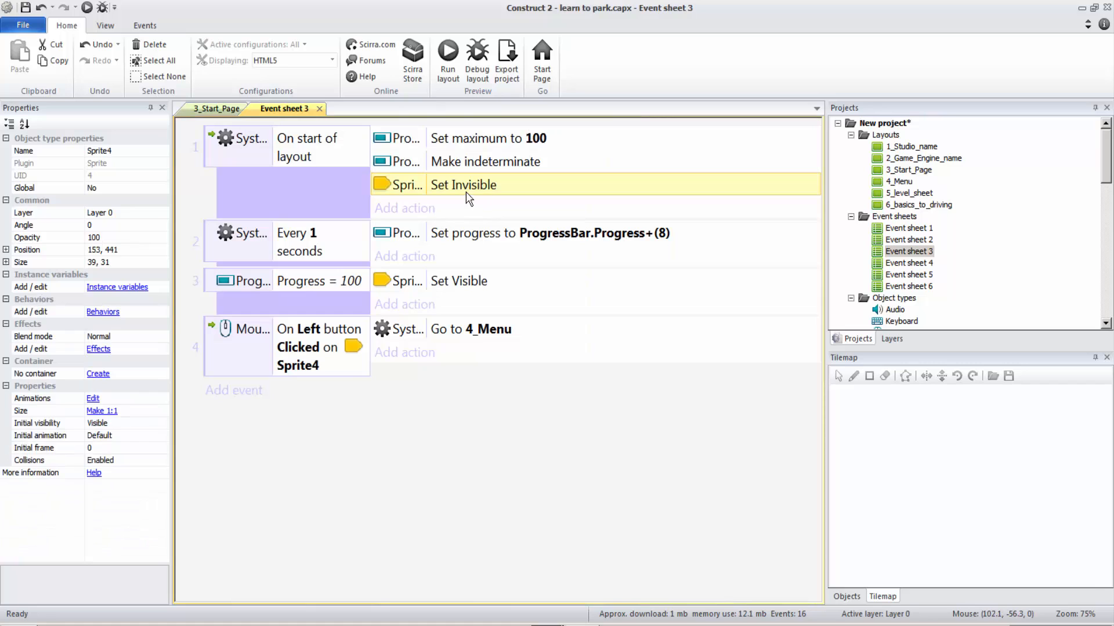
click(540, 624)
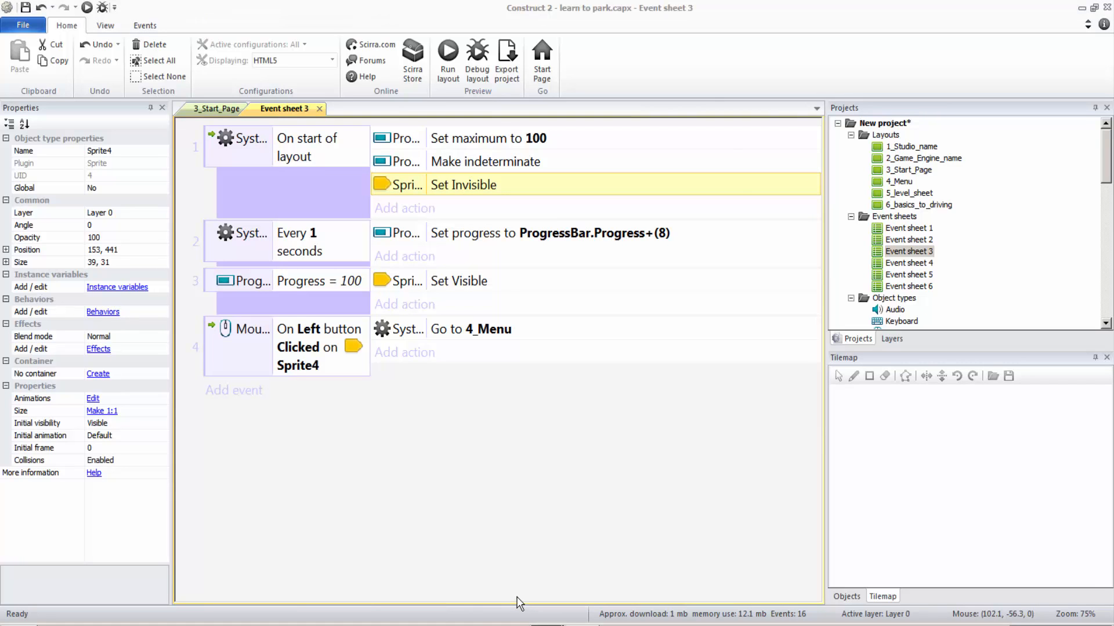
click(521, 624)
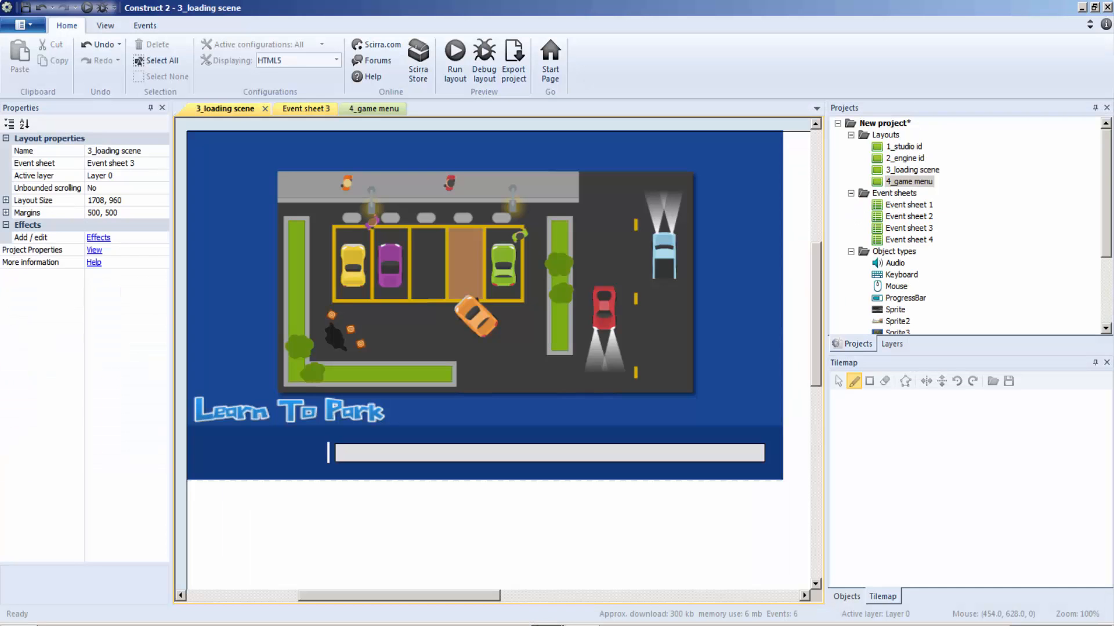
click(540, 624)
click(537, 587)
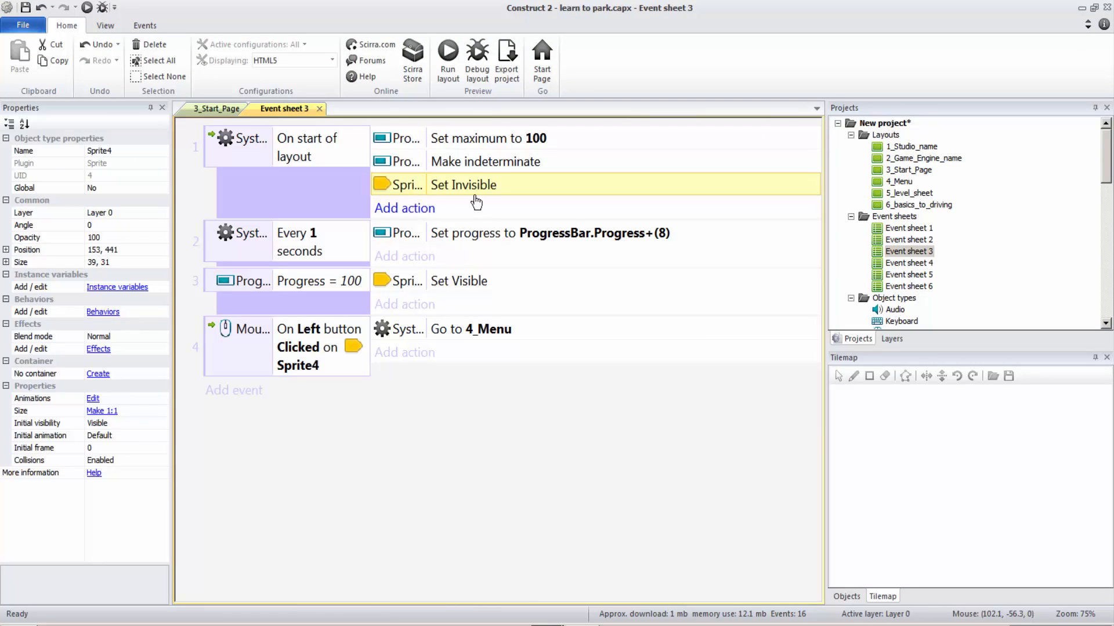
Step: Back in the parking game project, replace Sprite5's start-of-layout opacity action in Event sheet 3 with Set visible set to Invisible
click(564, 625)
click(536, 613)
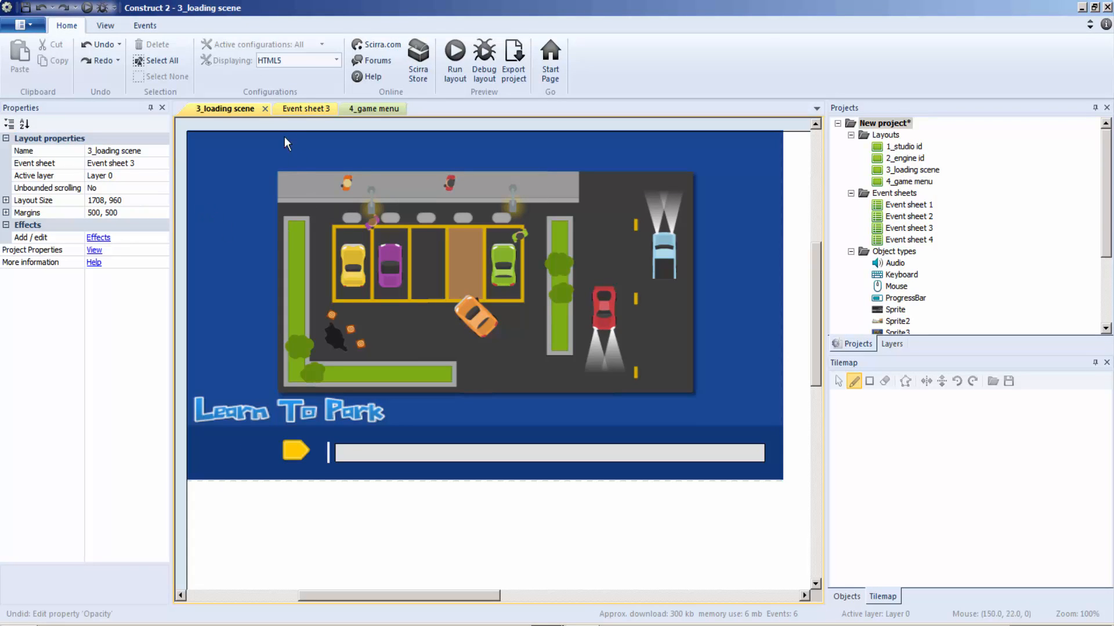
click(301, 110)
click(425, 186)
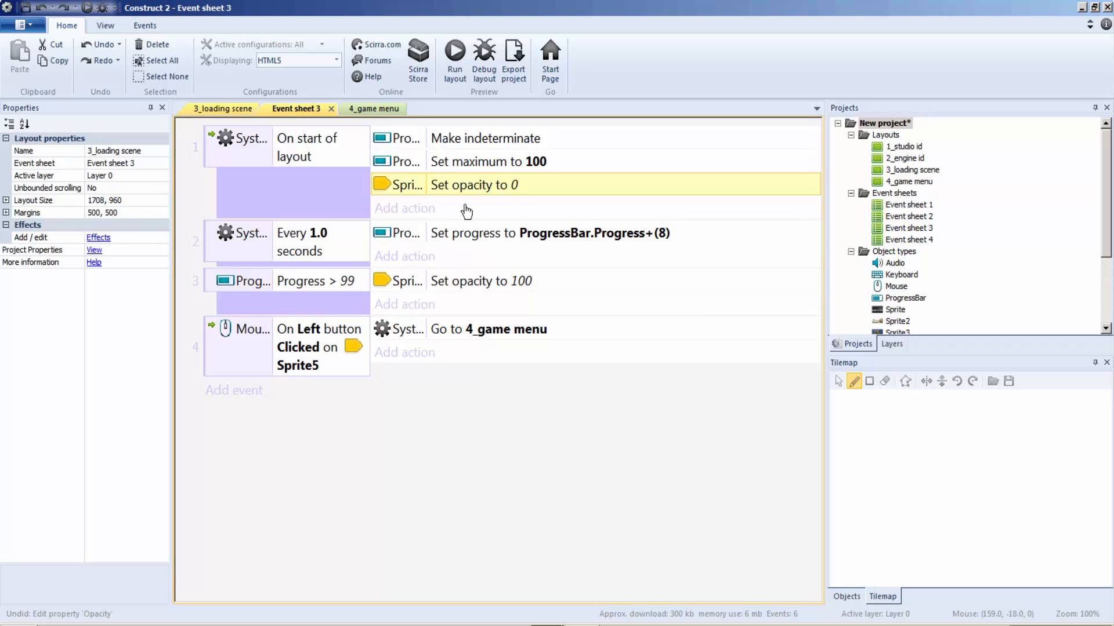
double_click(479, 181)
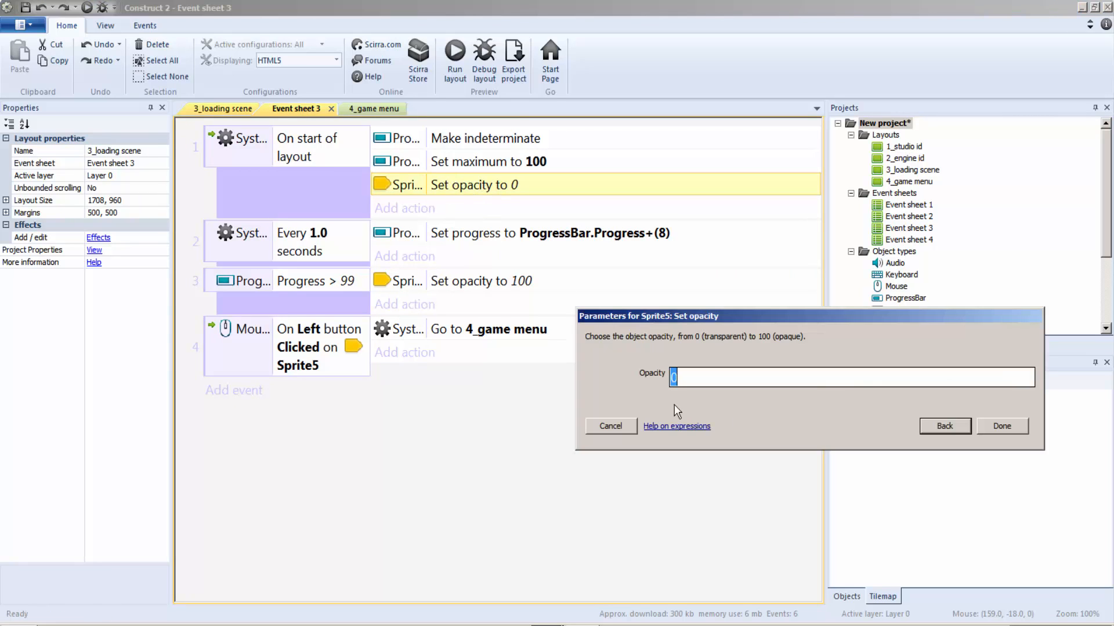
click(941, 427)
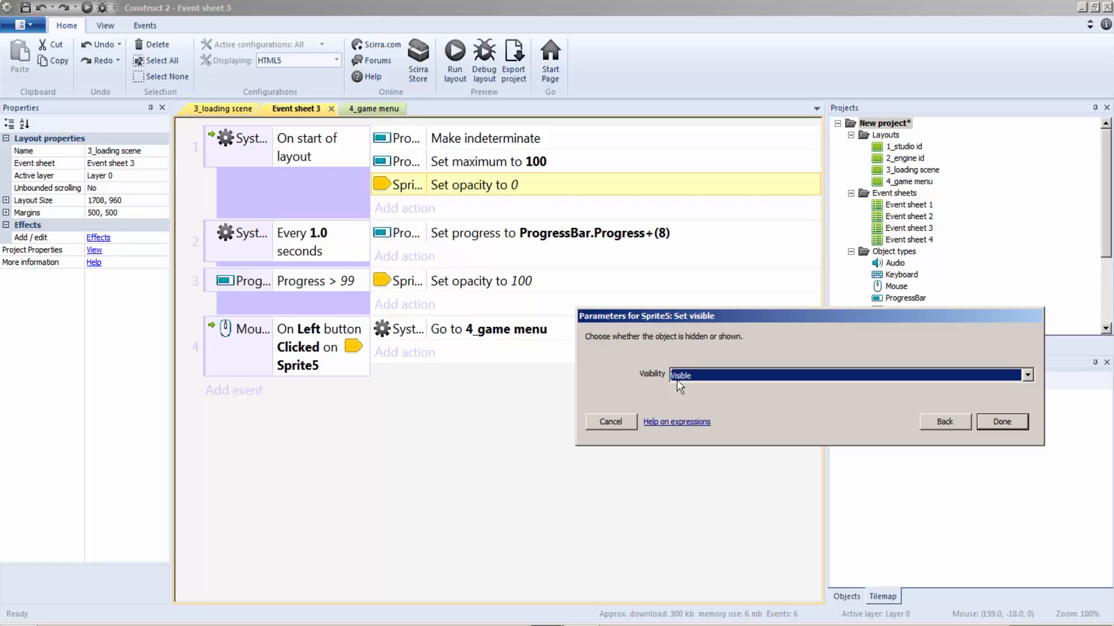
click(695, 381)
click(699, 397)
click(1002, 421)
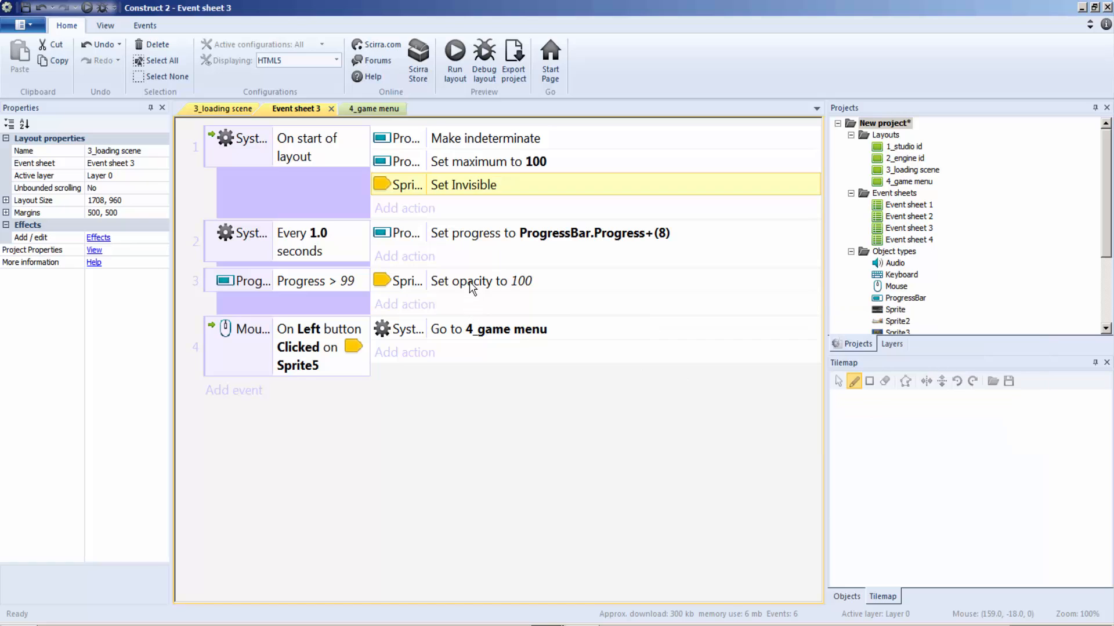
Step: Replace Sprite5's opacity action under the Progress > 99 event with Set visible set to Visible, and return to the 3_loading scene layout
double_click(510, 281)
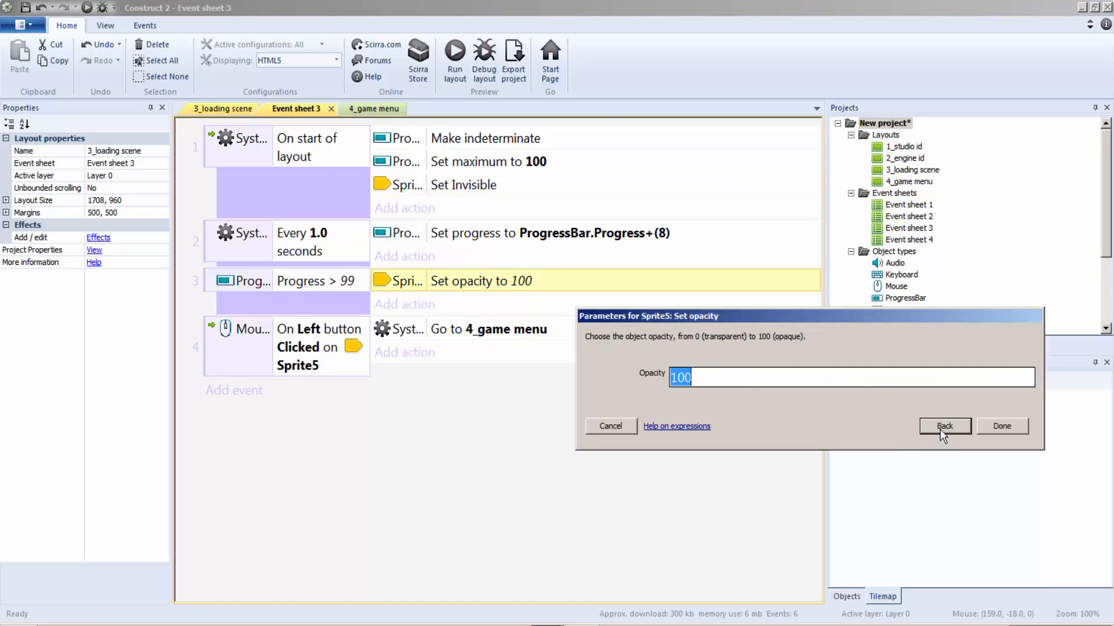
key(Return)
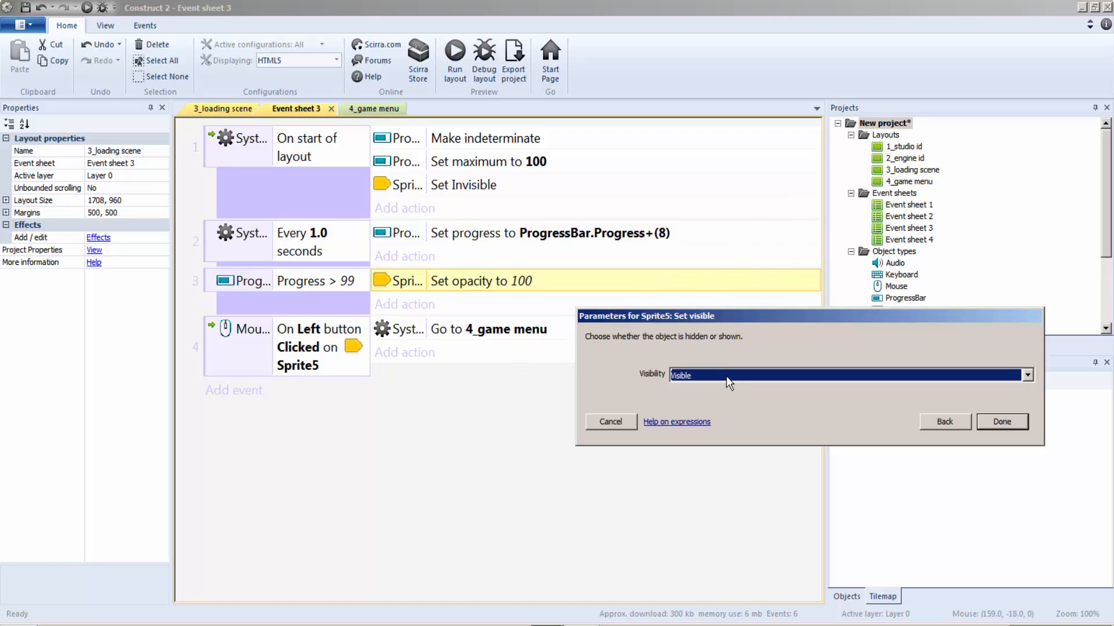
click(726, 376)
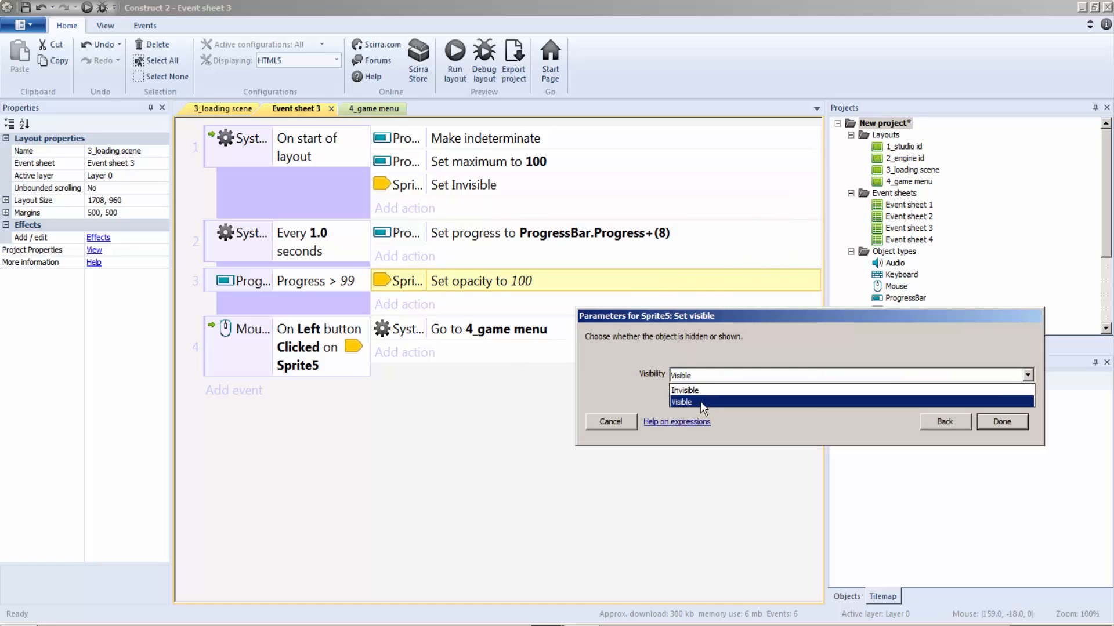
click(688, 401)
click(1014, 427)
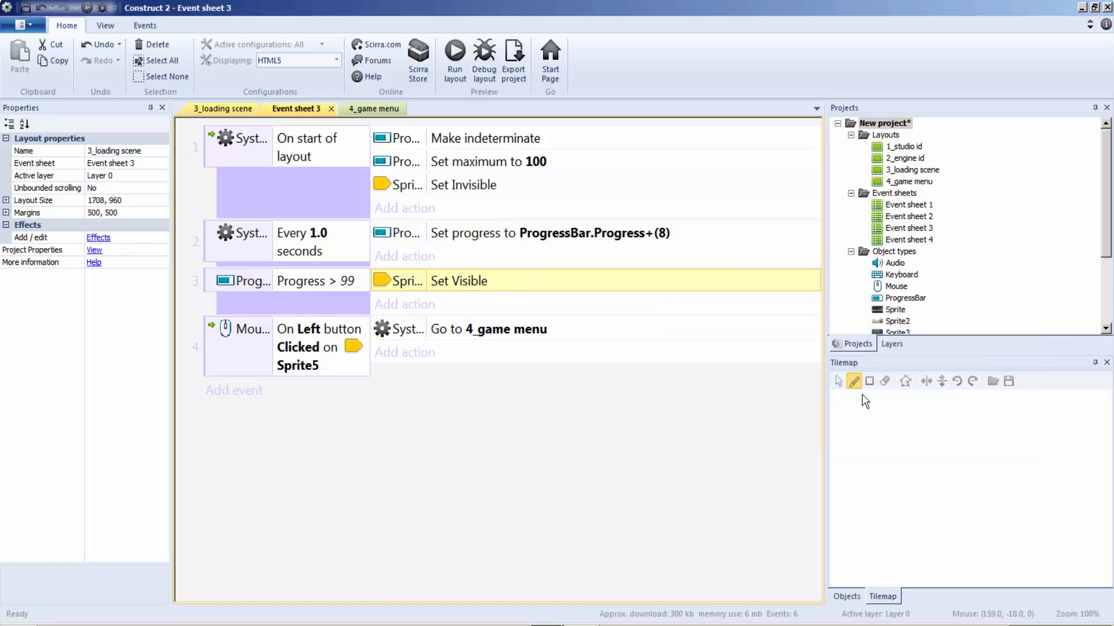
click(224, 109)
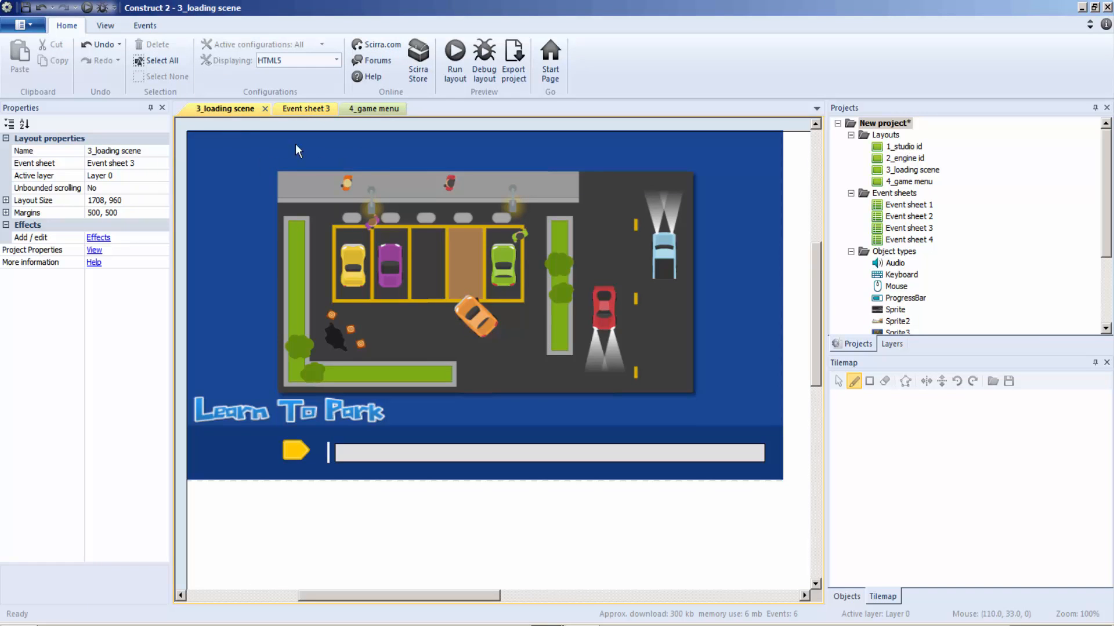
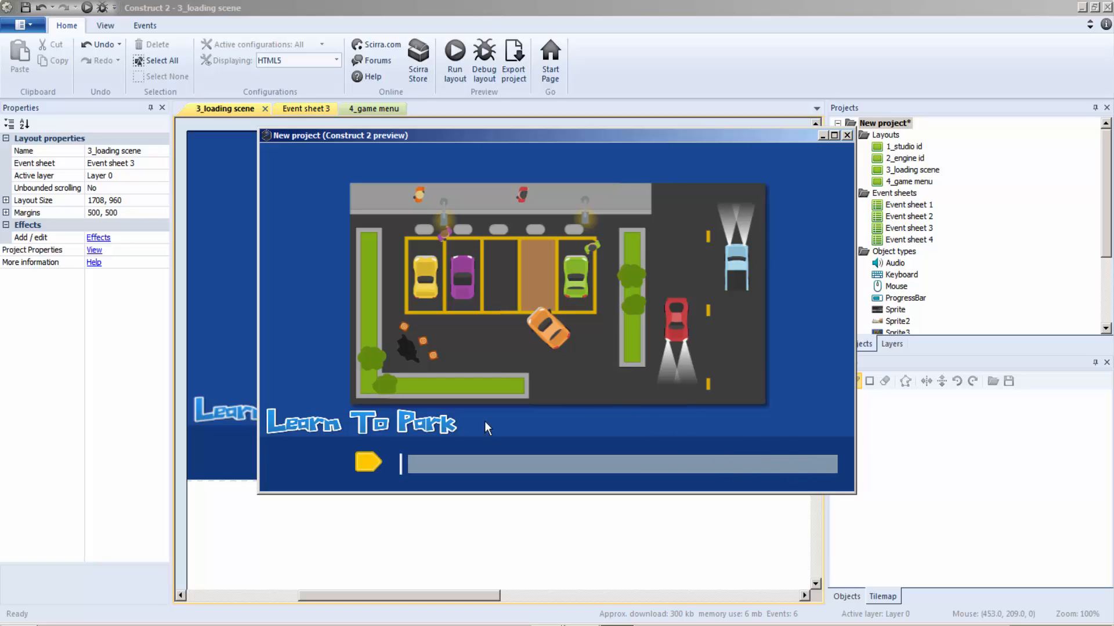
Step: Test the yellow button in the running preview, and close everything except the 4_game menu layout
click(372, 464)
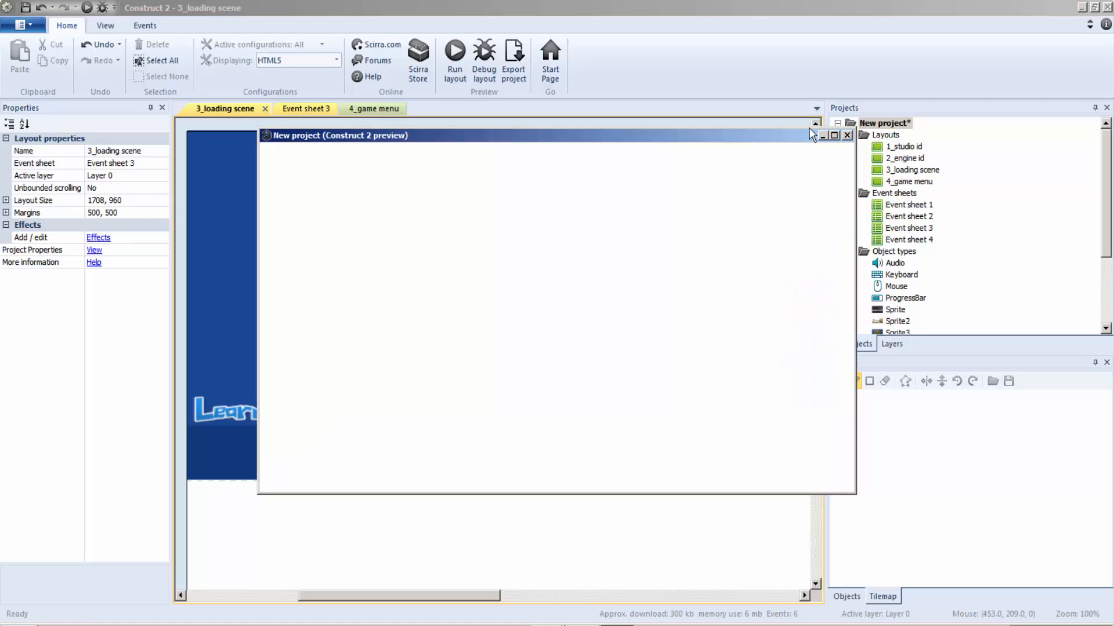
click(847, 135)
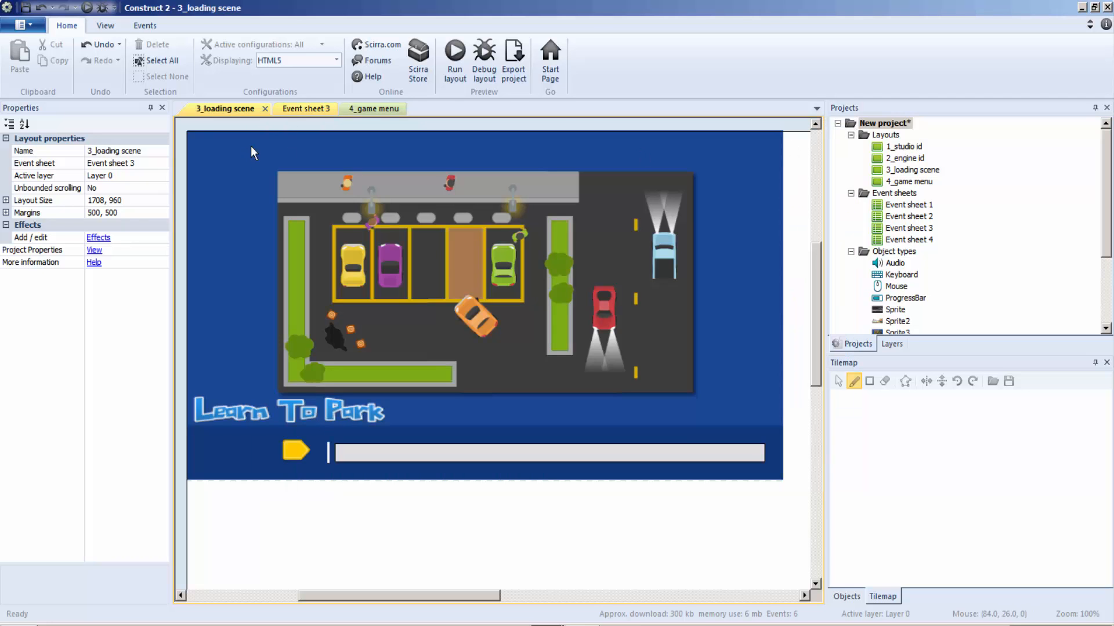
click(325, 111)
click(333, 108)
click(243, 110)
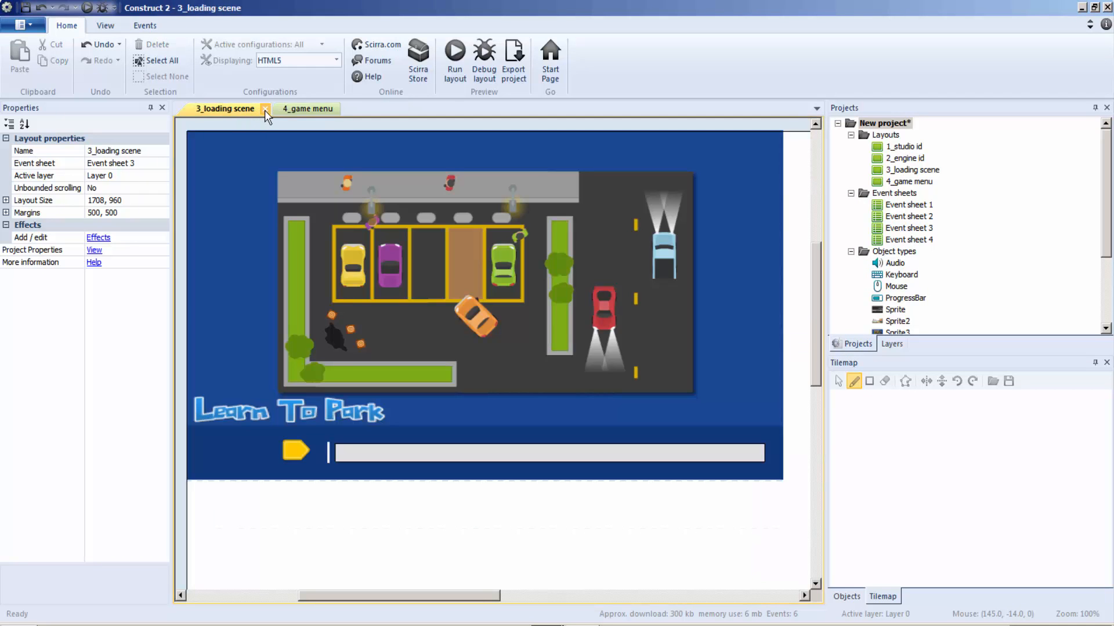
click(265, 110)
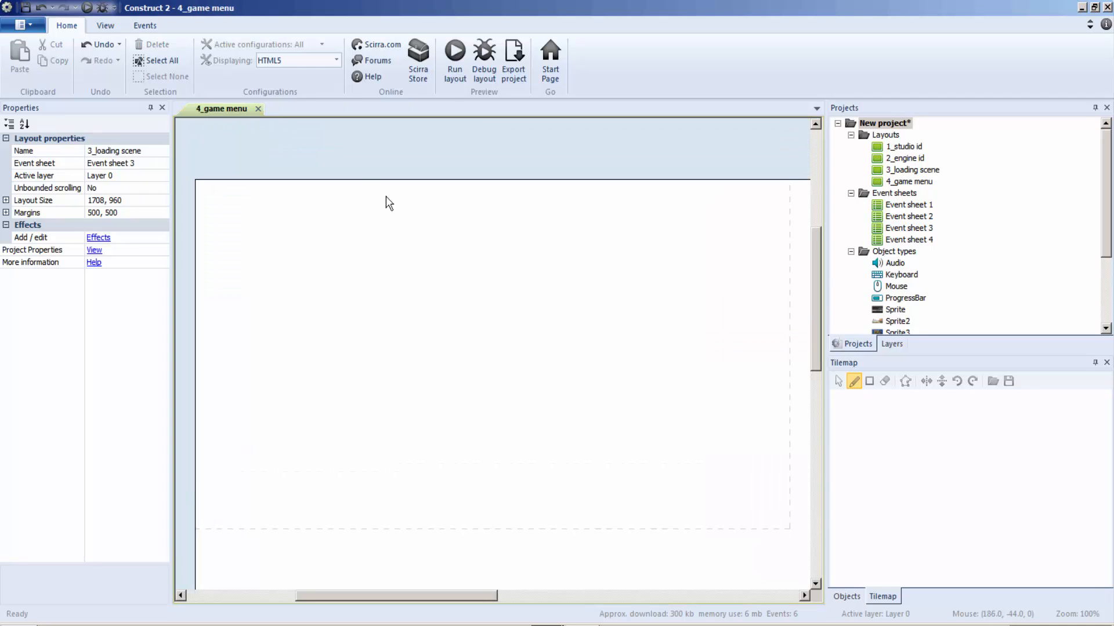
Step: Insert a sprite into the 4_game menu layout using menu_background.png from the Parking pack folder
right_click(367, 254)
click(400, 259)
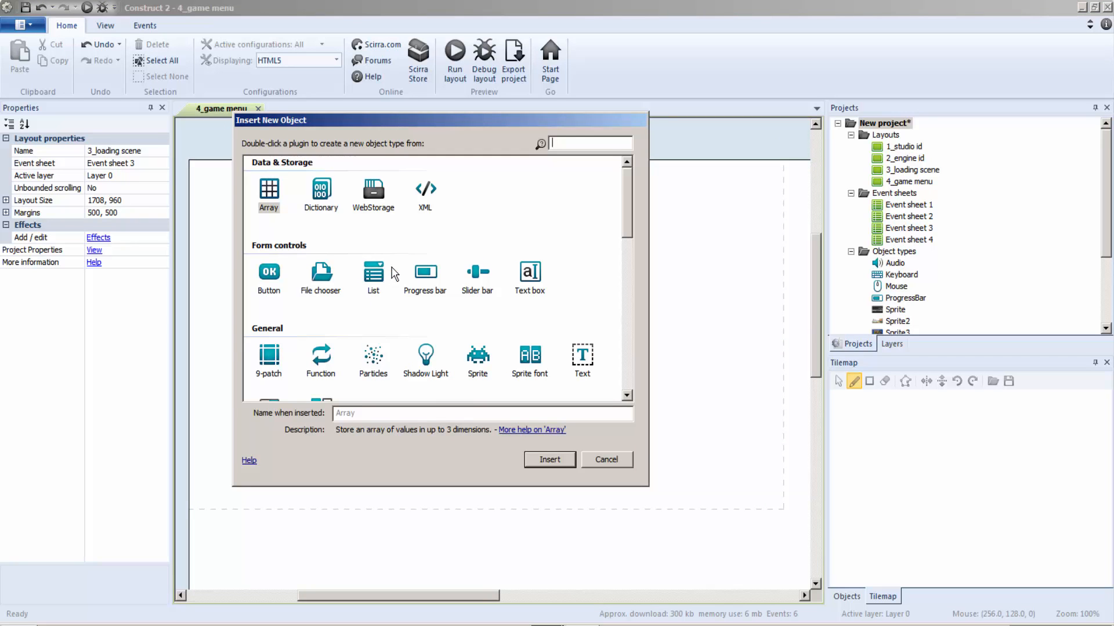
click(477, 361)
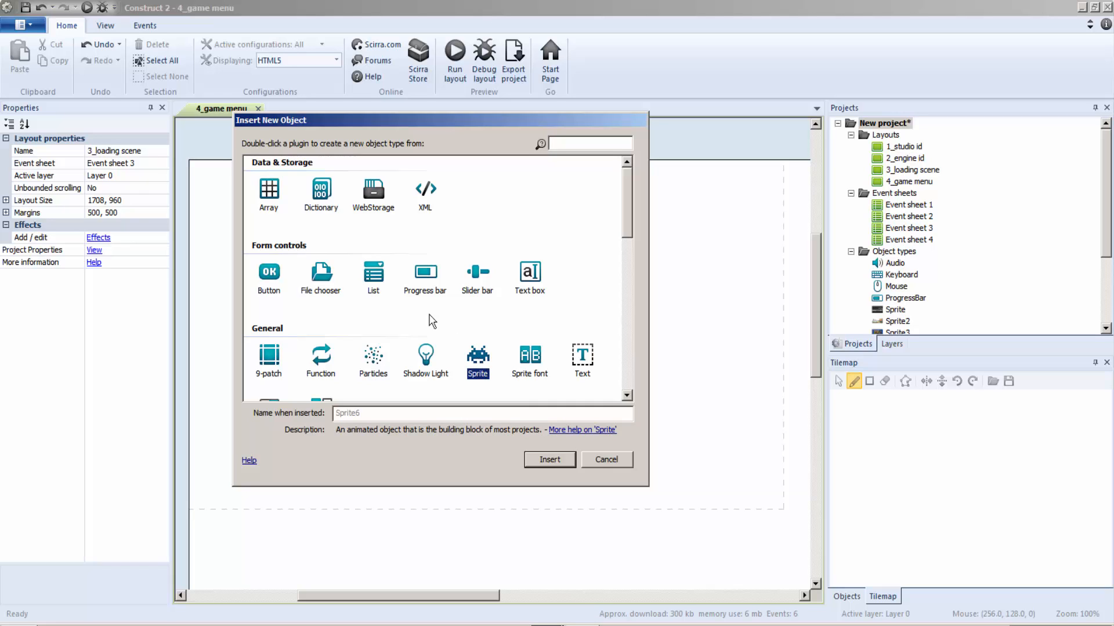
double_click(477, 355)
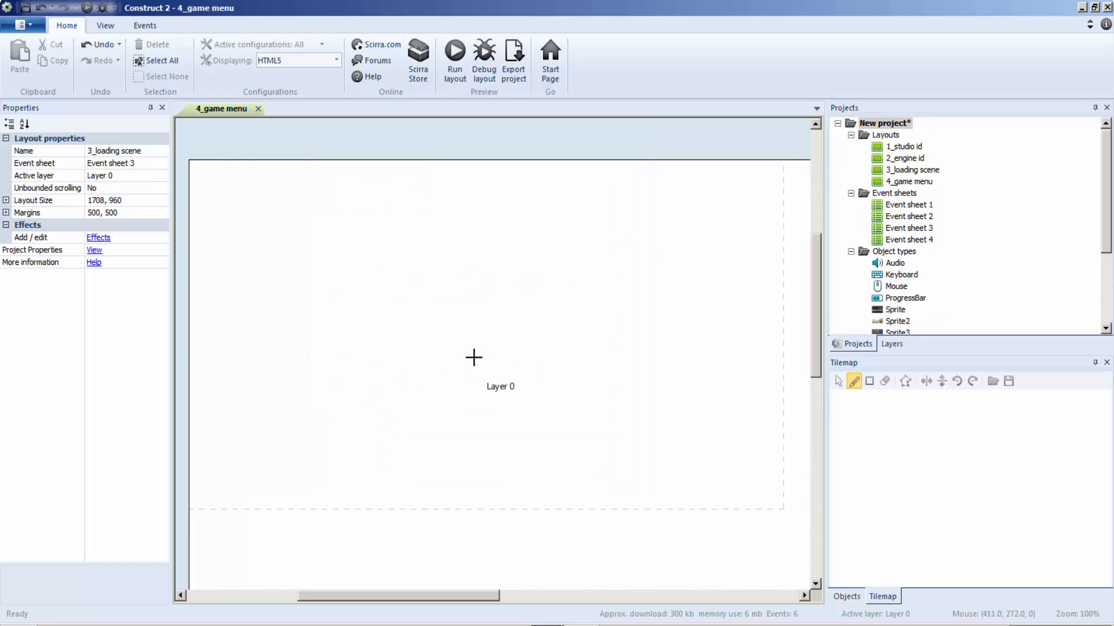
click(361, 307)
click(27, 176)
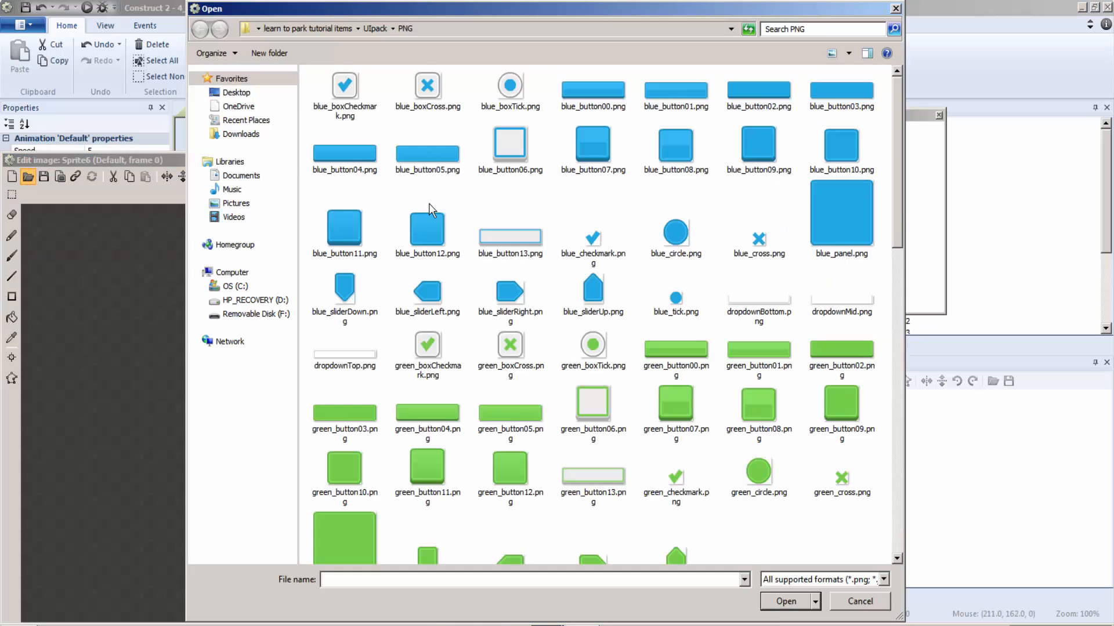
click(326, 28)
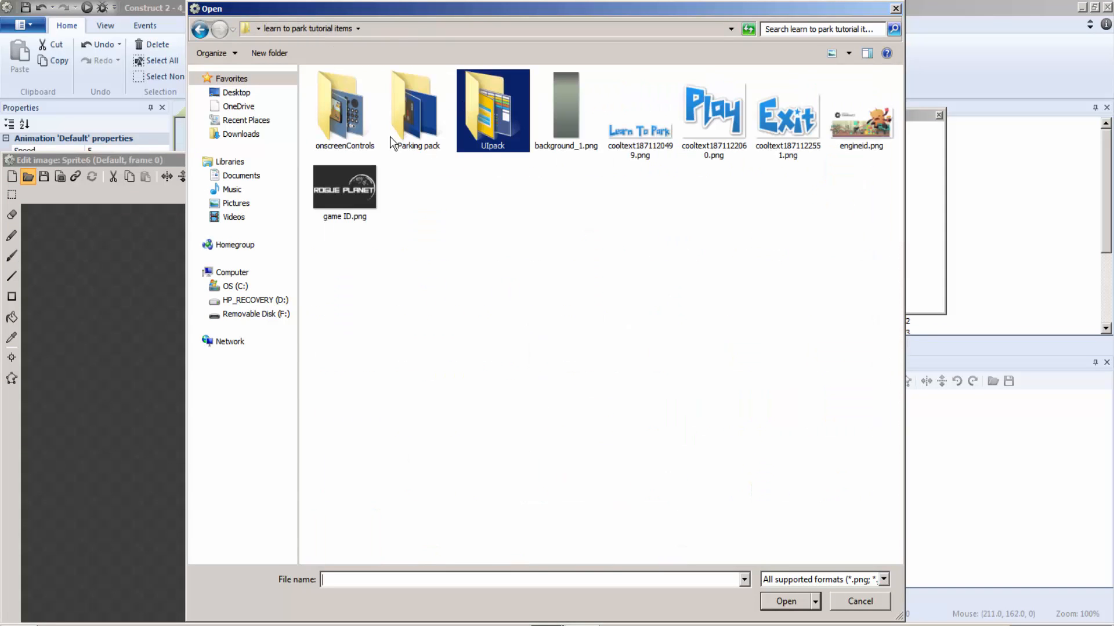
double_click(422, 126)
double_click(541, 120)
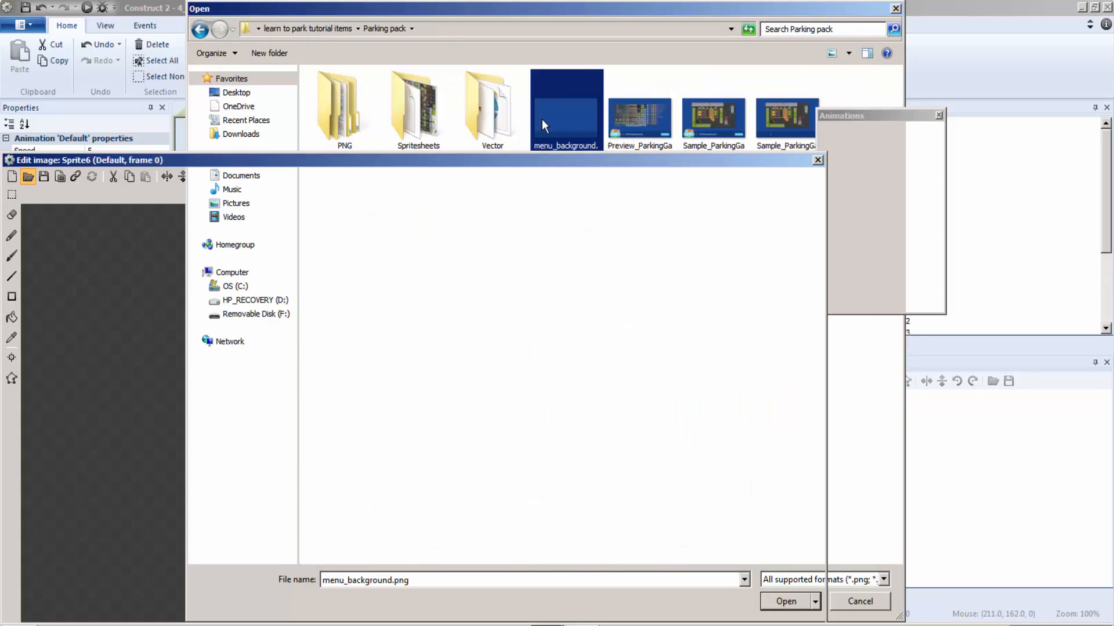
click(817, 159)
Step: Align the menu background with the layout's top-left corner and enlarge it to about 874 x 487 to fill the window area
ctrl+scroll(609, 278, down, 2)
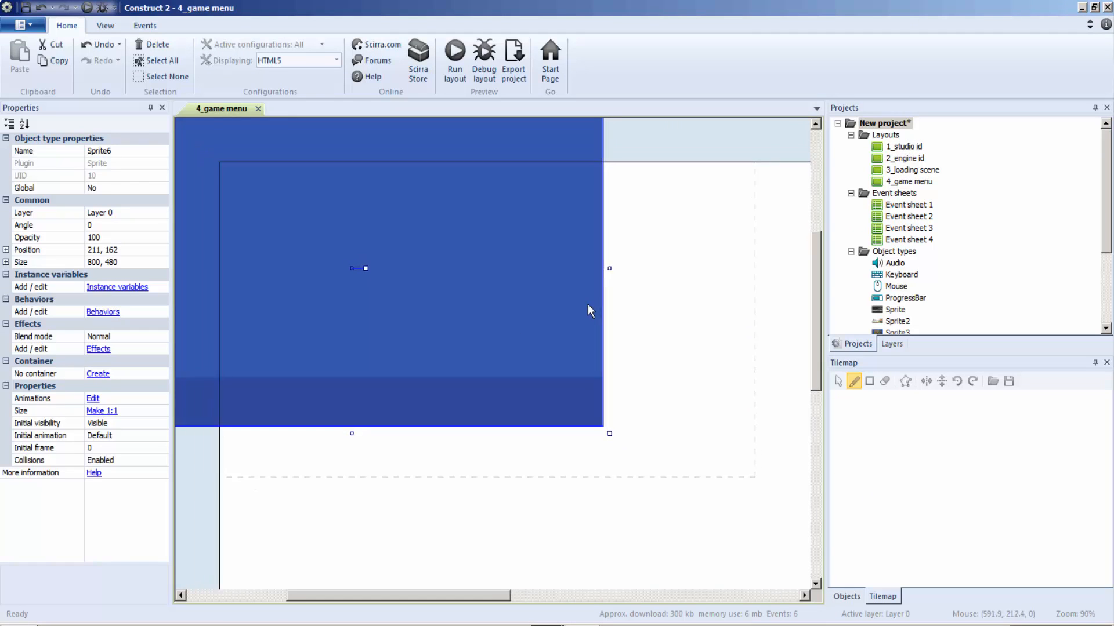
drag(381, 285, 457, 308)
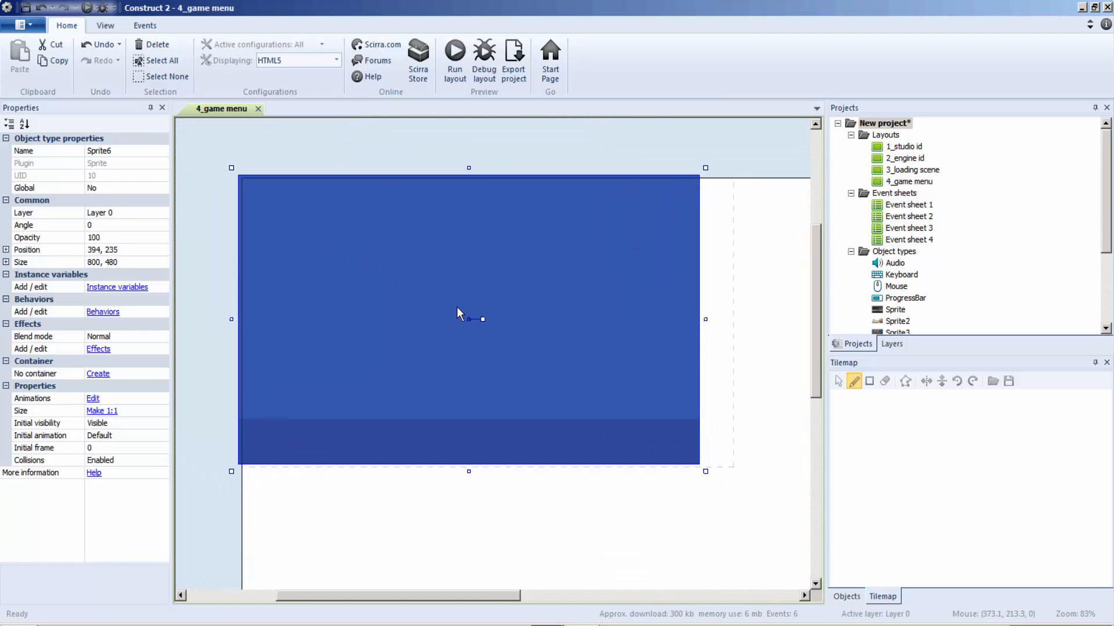
drag(705, 471, 748, 476)
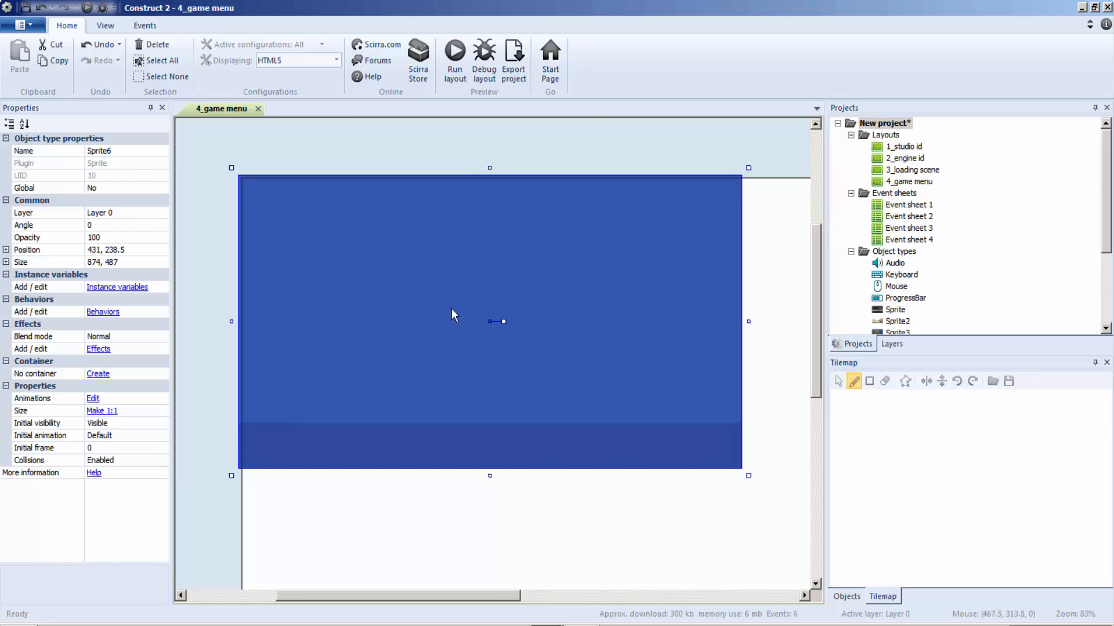
Step: Insert a sprite with the Play image from the learn to park tutorial items folder in the upper part of the menu background
right_click(427, 259)
click(451, 266)
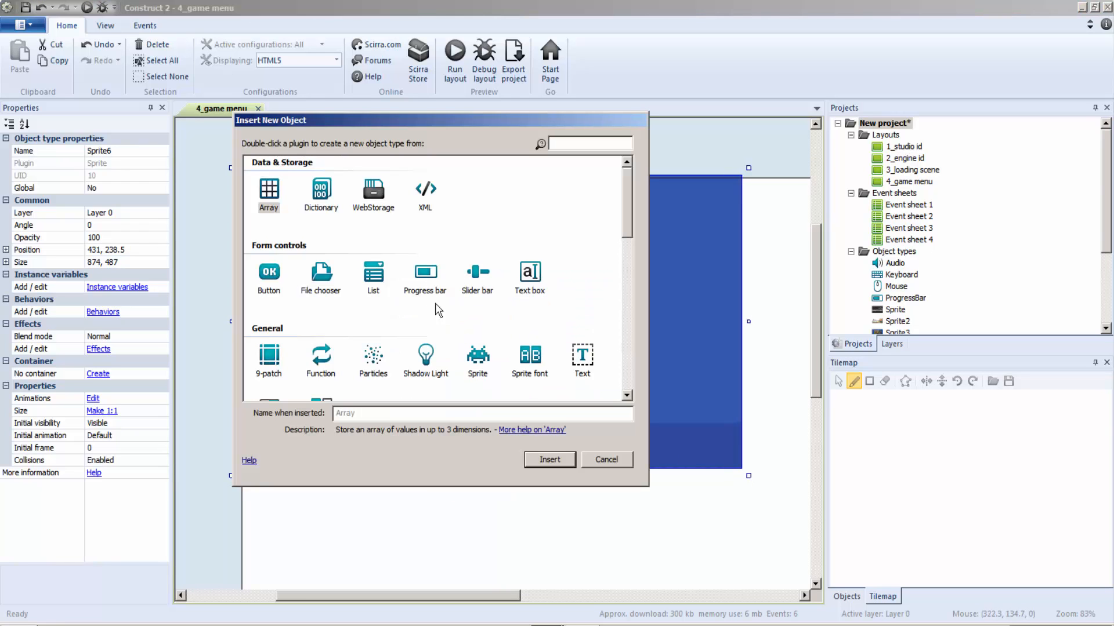
double_click(477, 356)
click(384, 249)
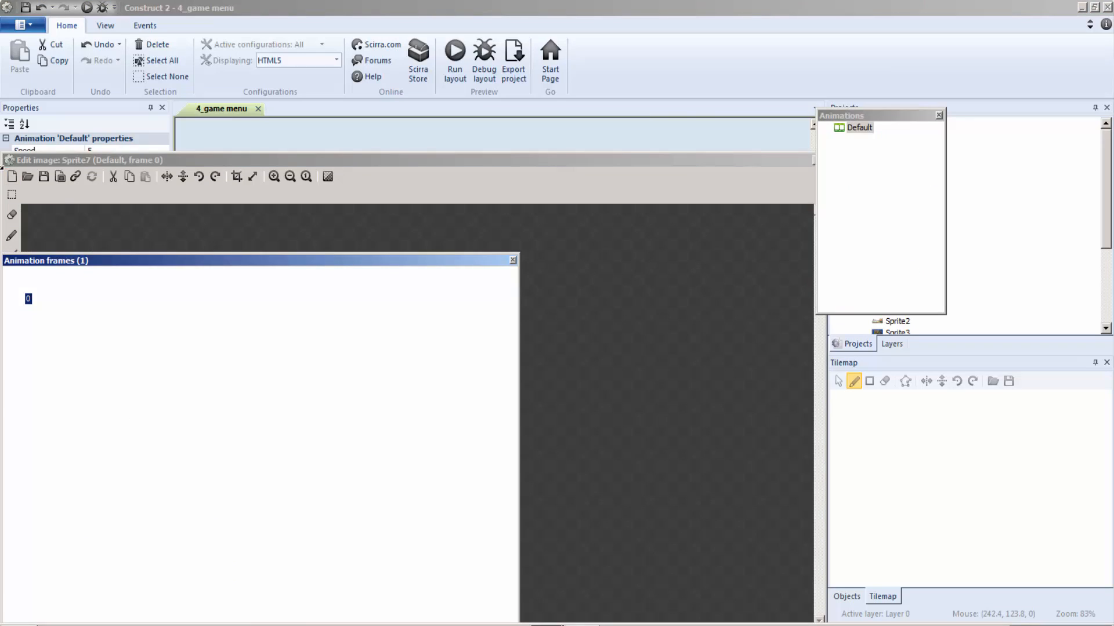
click(28, 176)
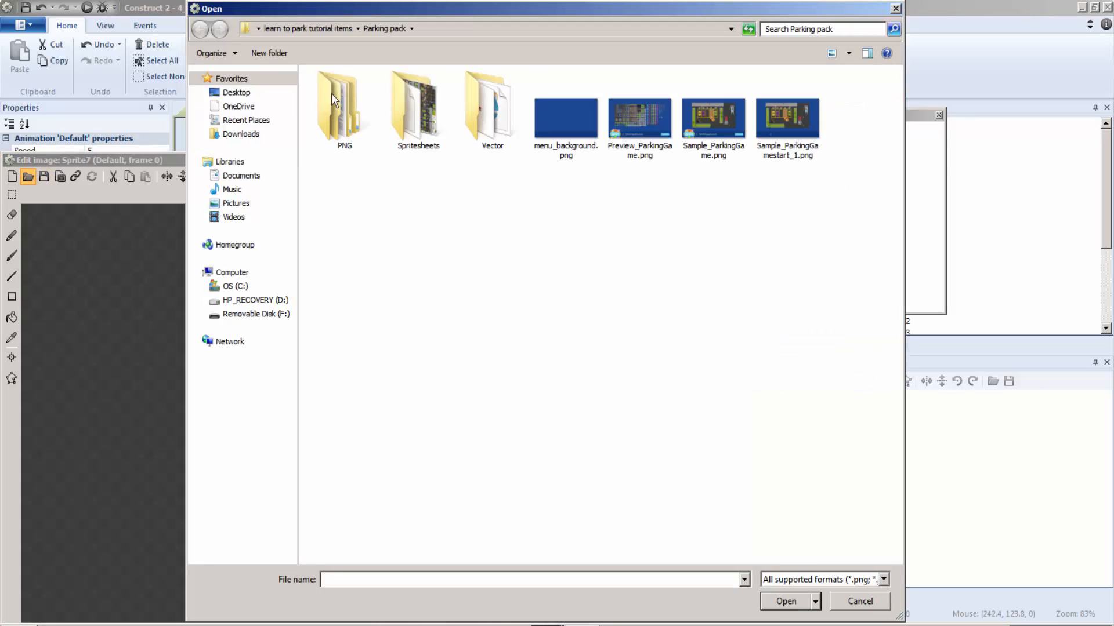
click(305, 29)
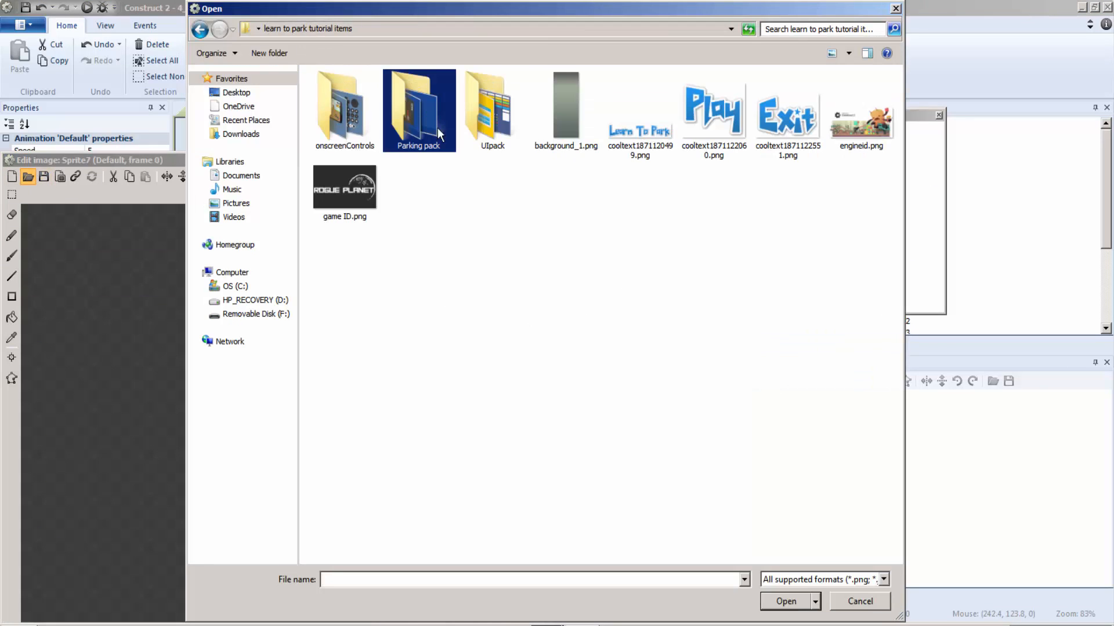
double_click(707, 109)
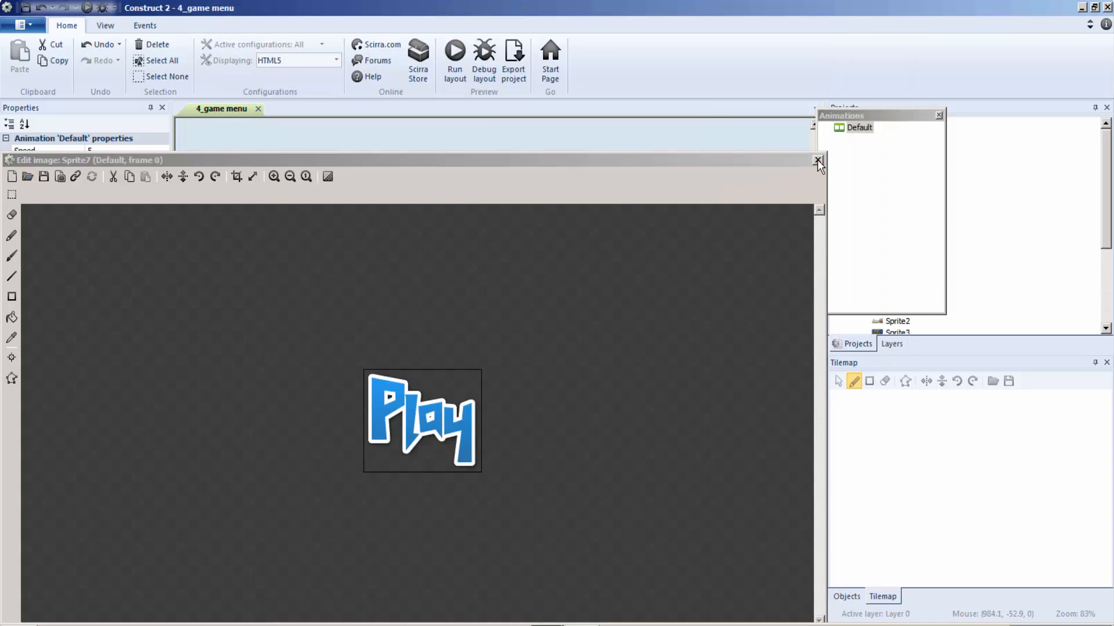
click(817, 160)
Step: Insert a sprite with the Exit image from the tutorial items folder and place it below the Play sprite
right_click(501, 290)
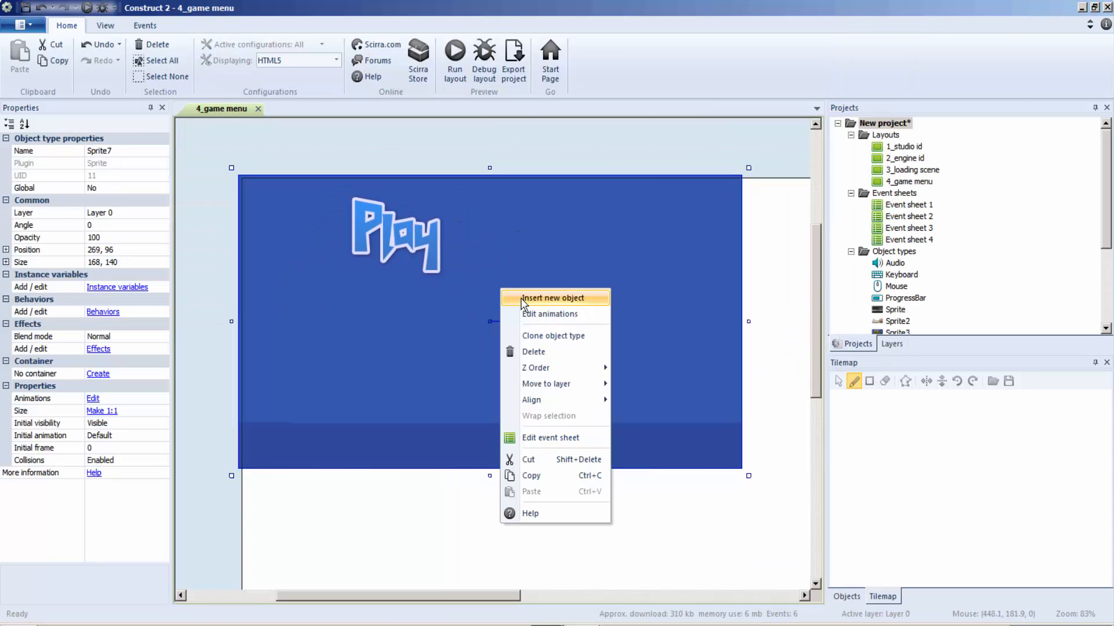
click(523, 298)
click(479, 360)
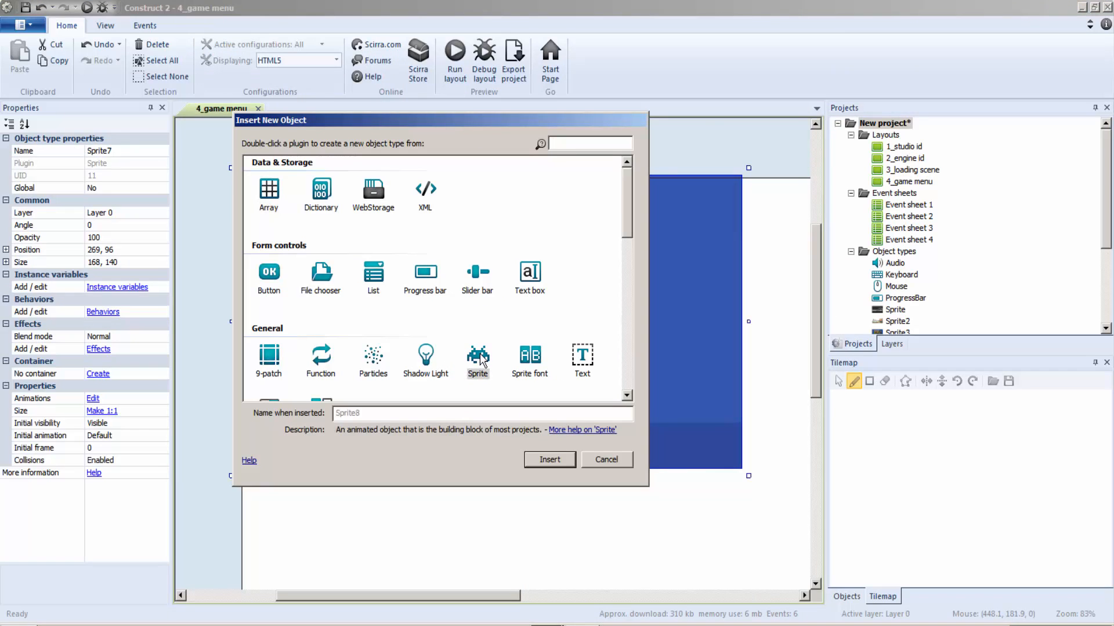
double_click(479, 359)
click(505, 335)
click(27, 176)
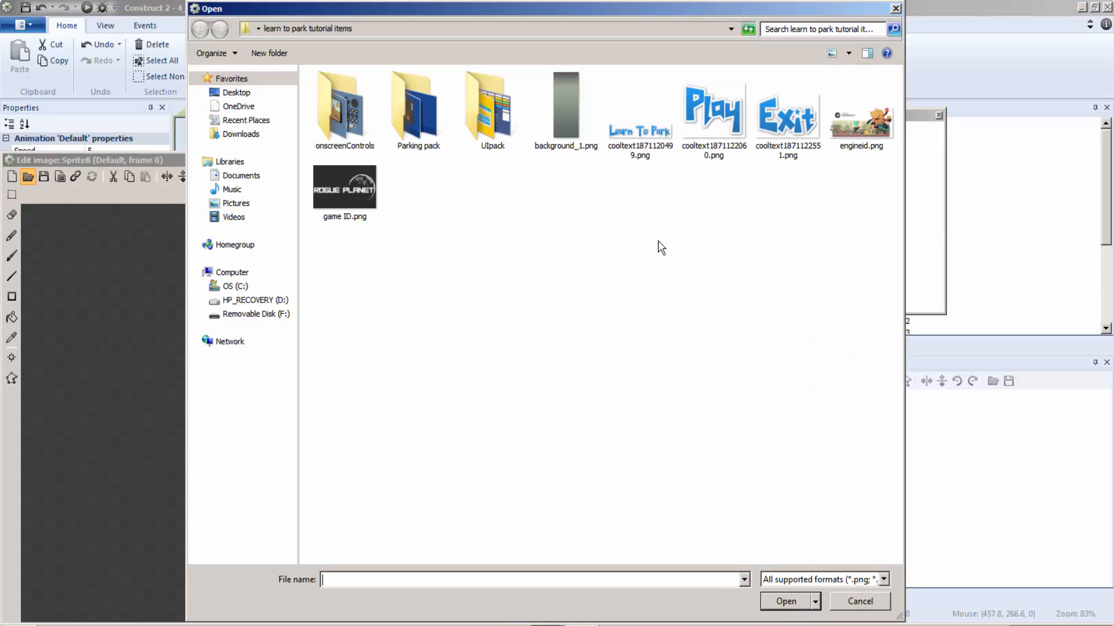
double_click(774, 121)
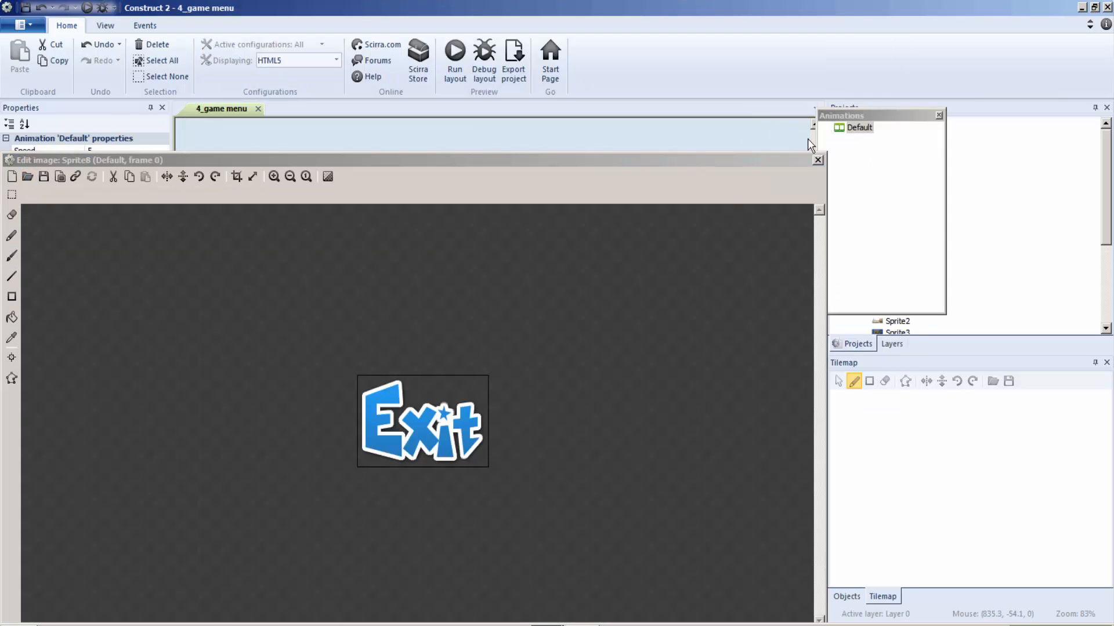
click(817, 160)
drag(424, 376, 342, 378)
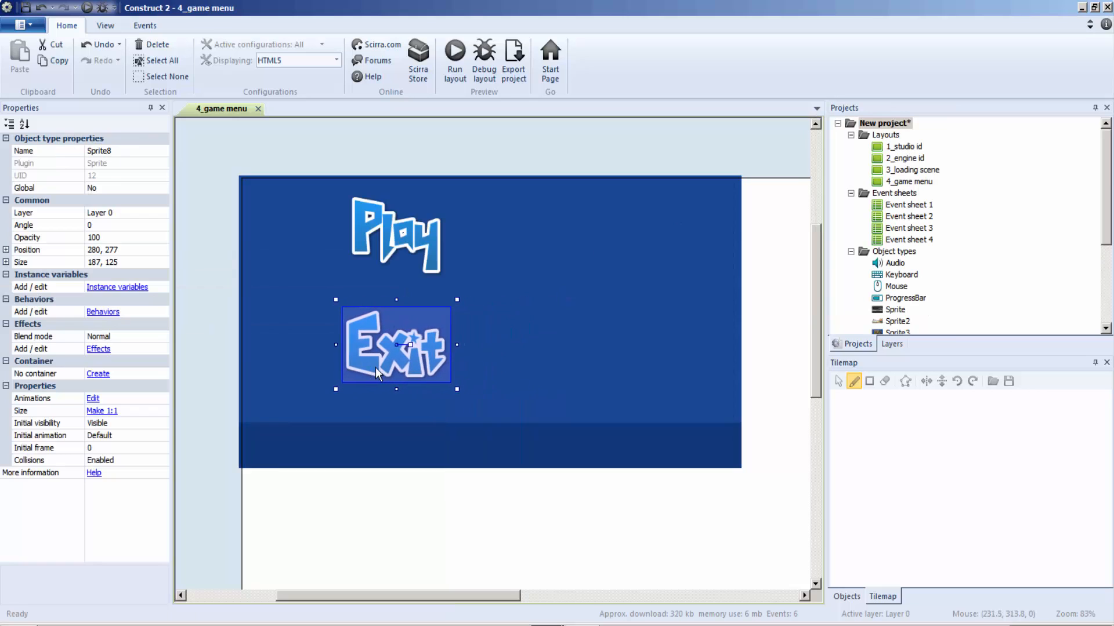
Step: Insert a sprite with the Learn To Park title image and place it over the dark strip along the background's lower edge
click(641, 277)
right_click(628, 287)
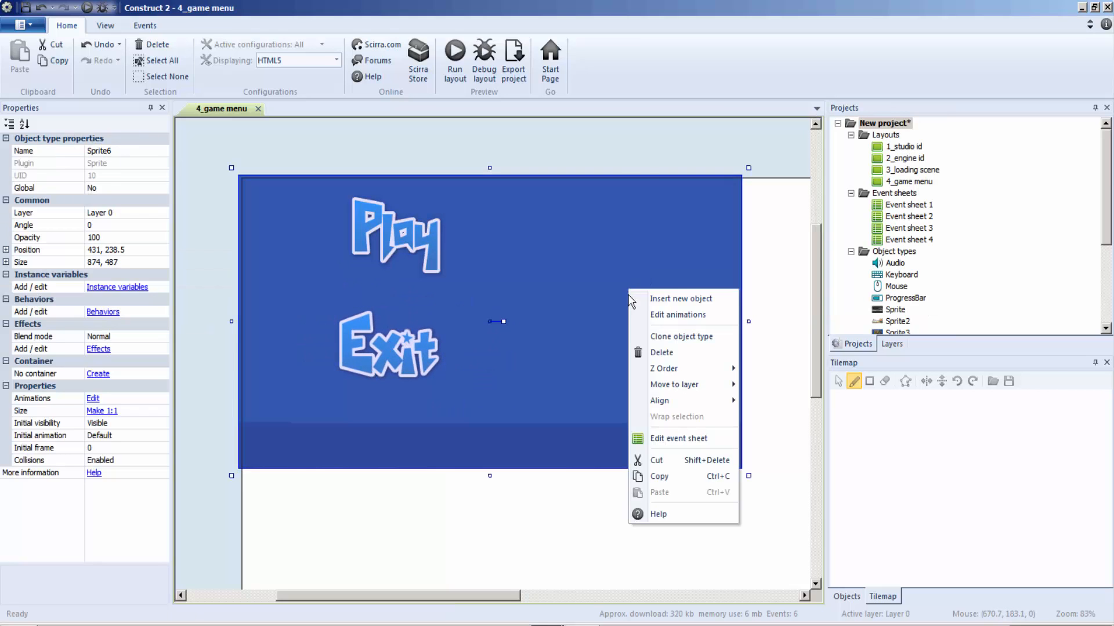
click(637, 293)
click(477, 360)
double_click(477, 365)
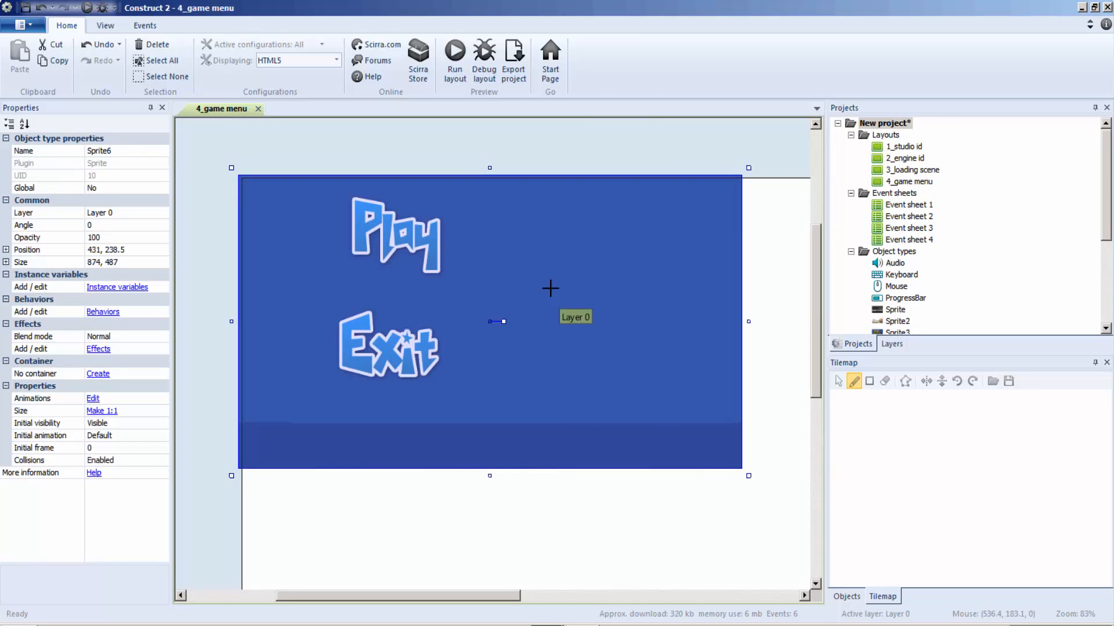
click(551, 288)
click(28, 177)
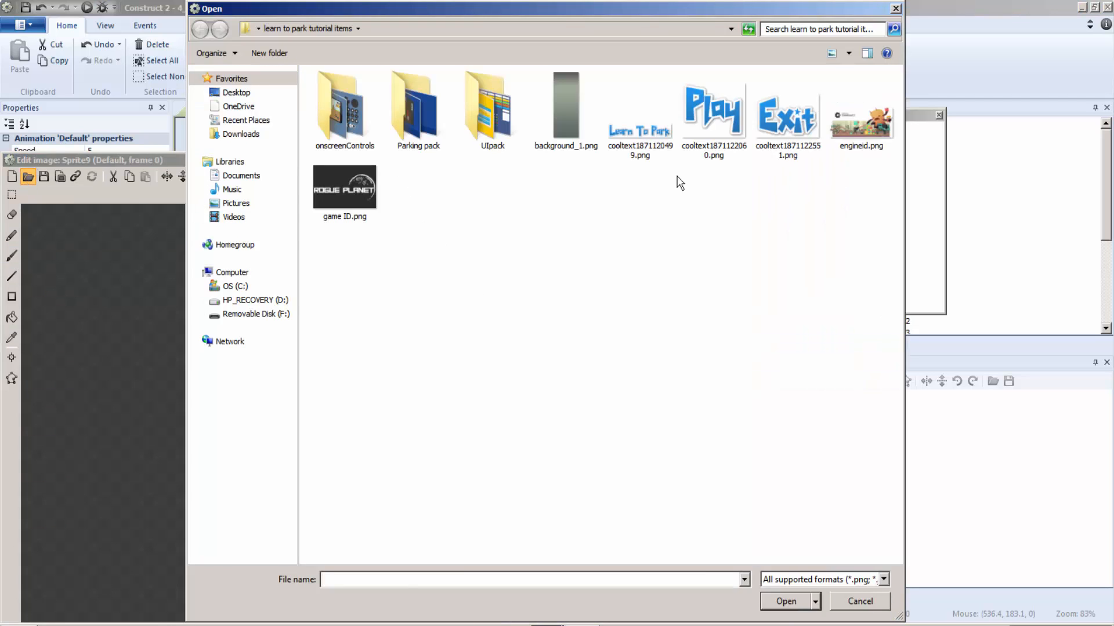
double_click(639, 126)
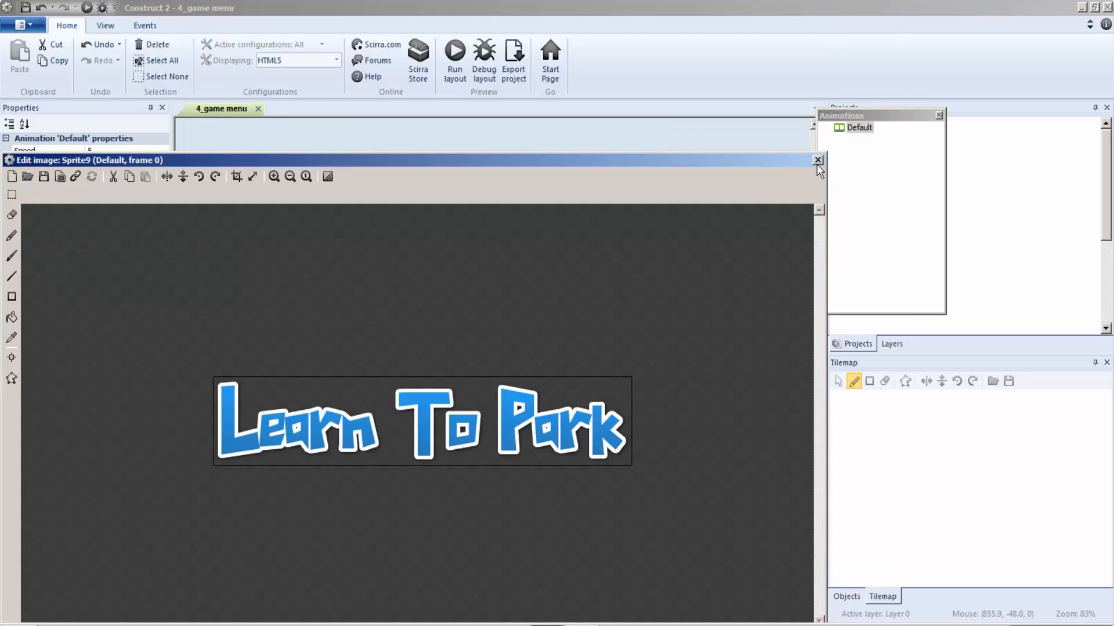
click(818, 160)
drag(548, 316, 443, 452)
Step: Insert a new sprite object on the right part of the menu background, beside the Play image
click(695, 329)
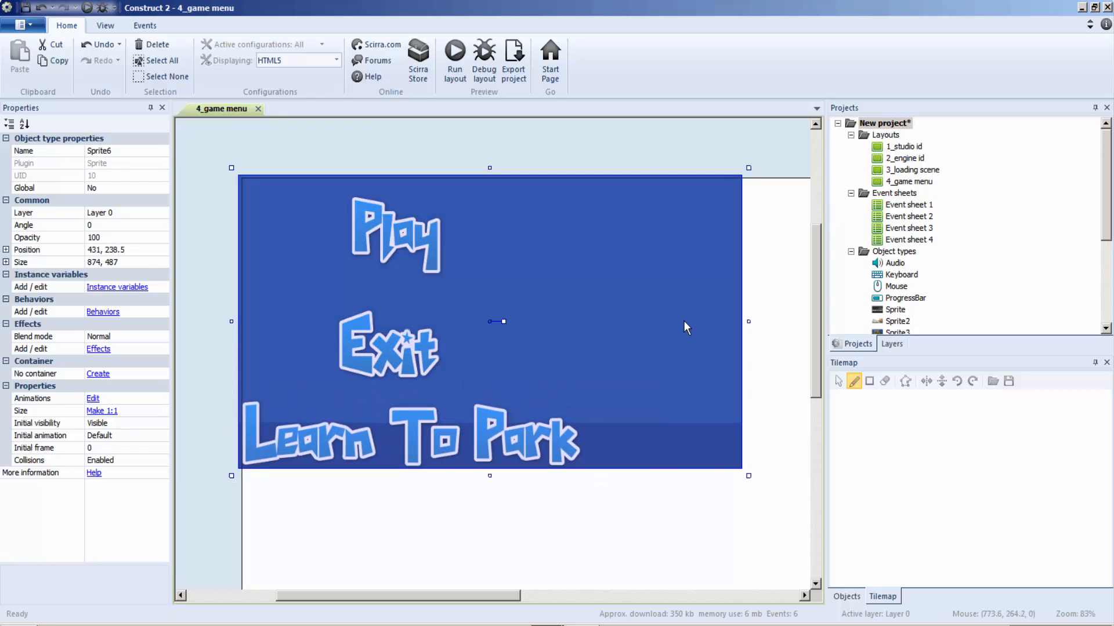
right_click(683, 321)
click(692, 323)
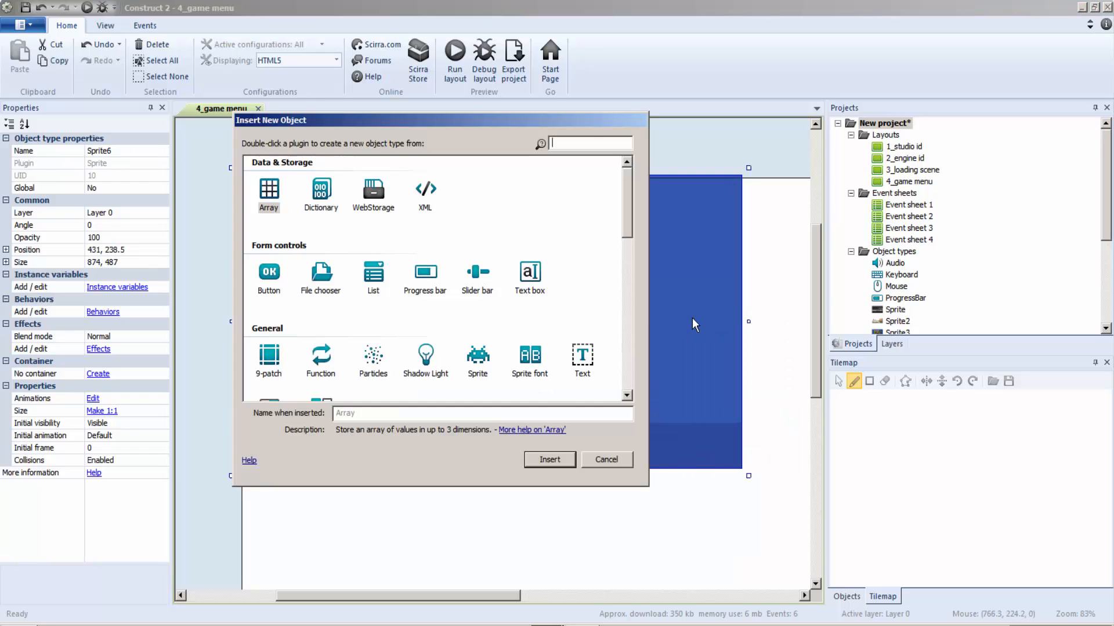
double_click(477, 355)
click(527, 246)
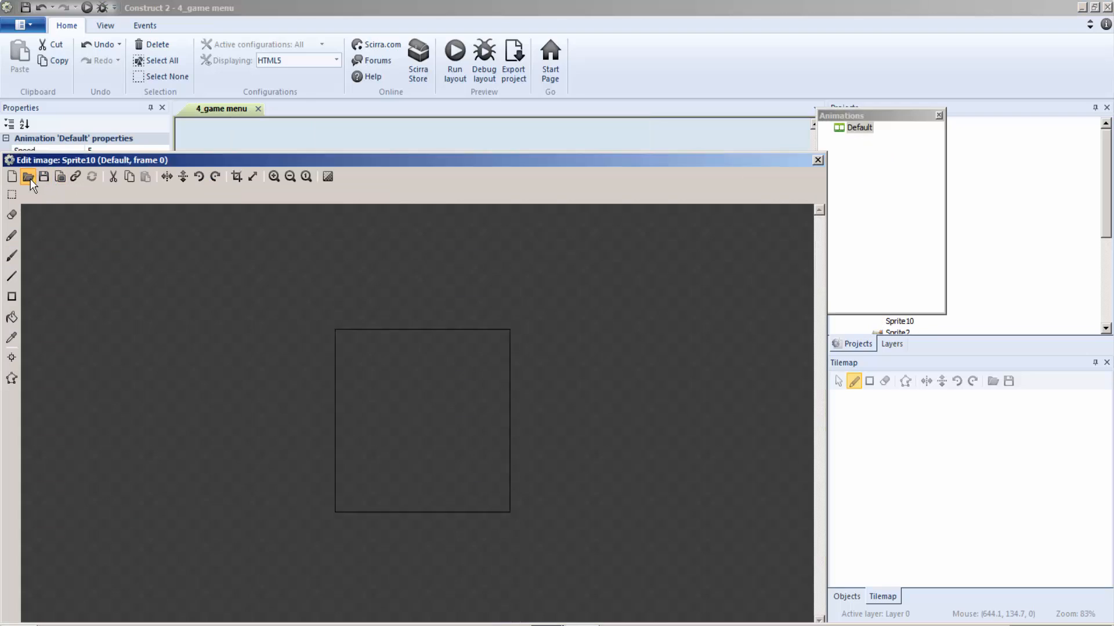
Step: Load flatDark12.png, the speaker icon from onscreenControls > Sprites > flatDark, as the new sprite's image
click(28, 177)
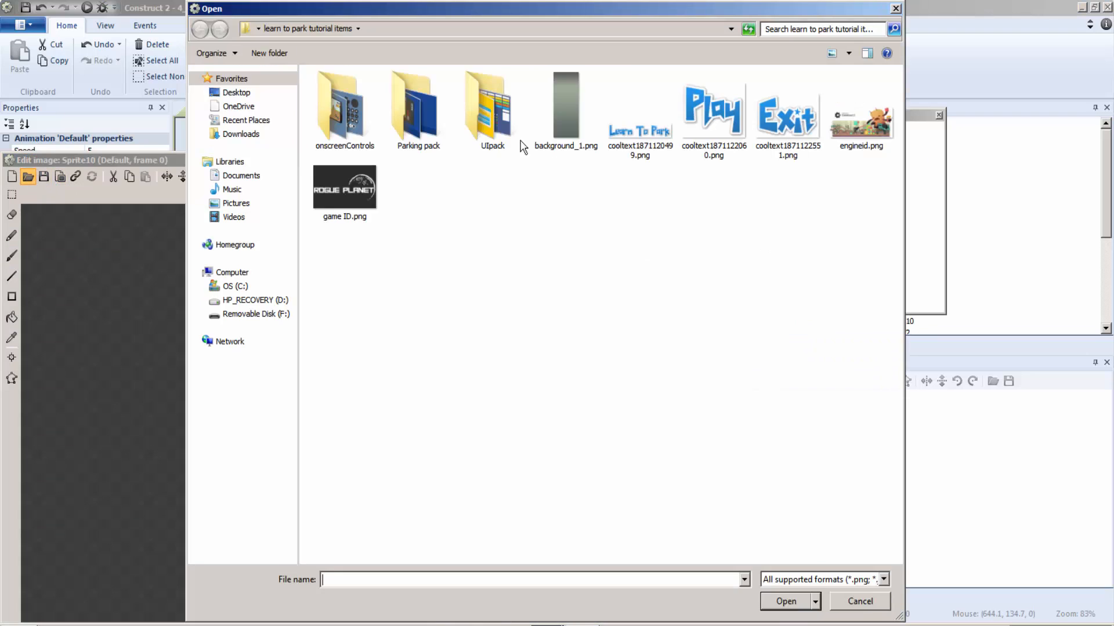
double_click(359, 114)
double_click(343, 102)
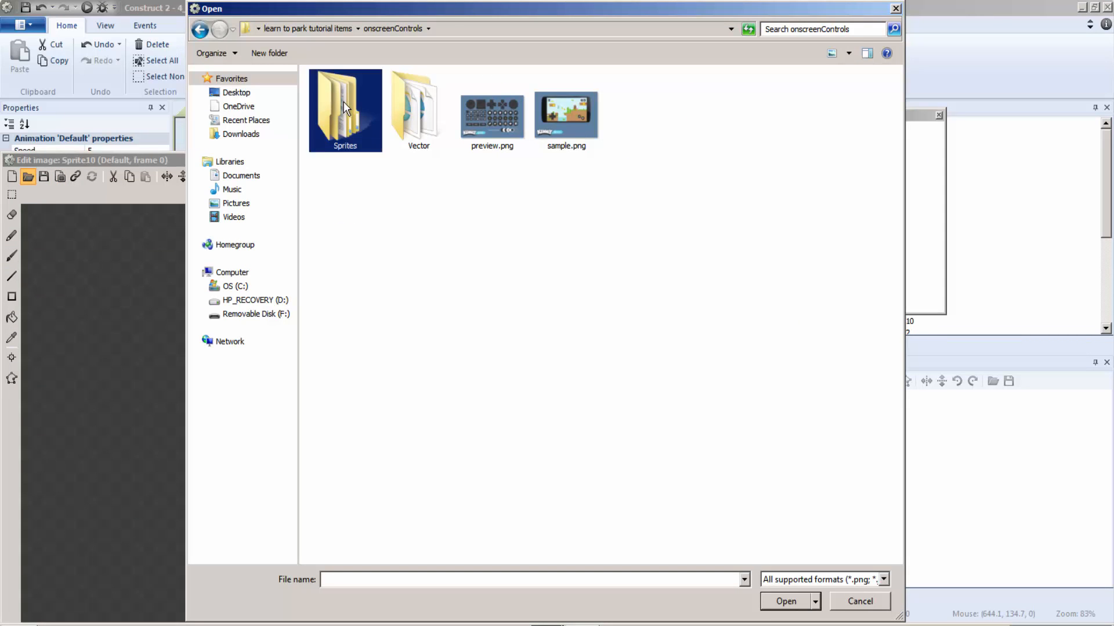
click(335, 93)
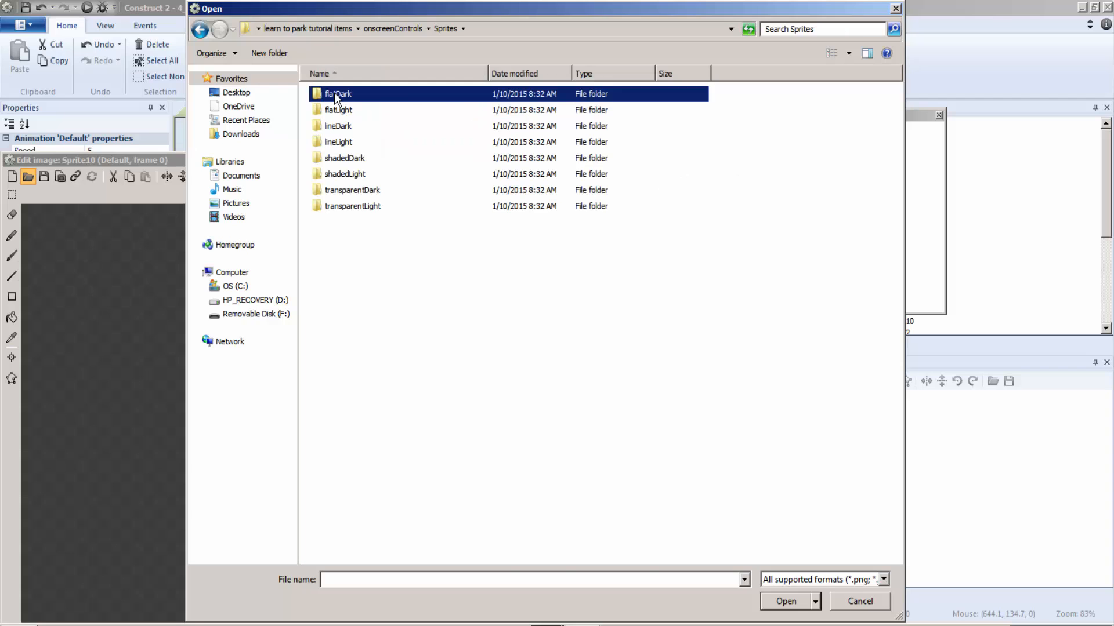
double_click(397, 96)
click(397, 100)
click(754, 203)
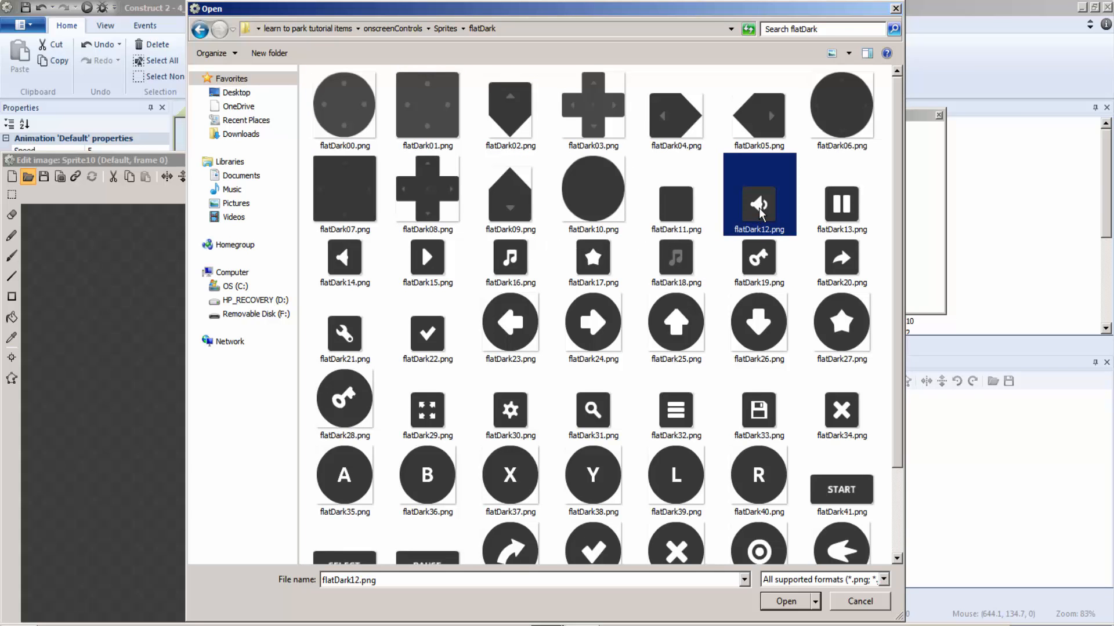
double_click(760, 204)
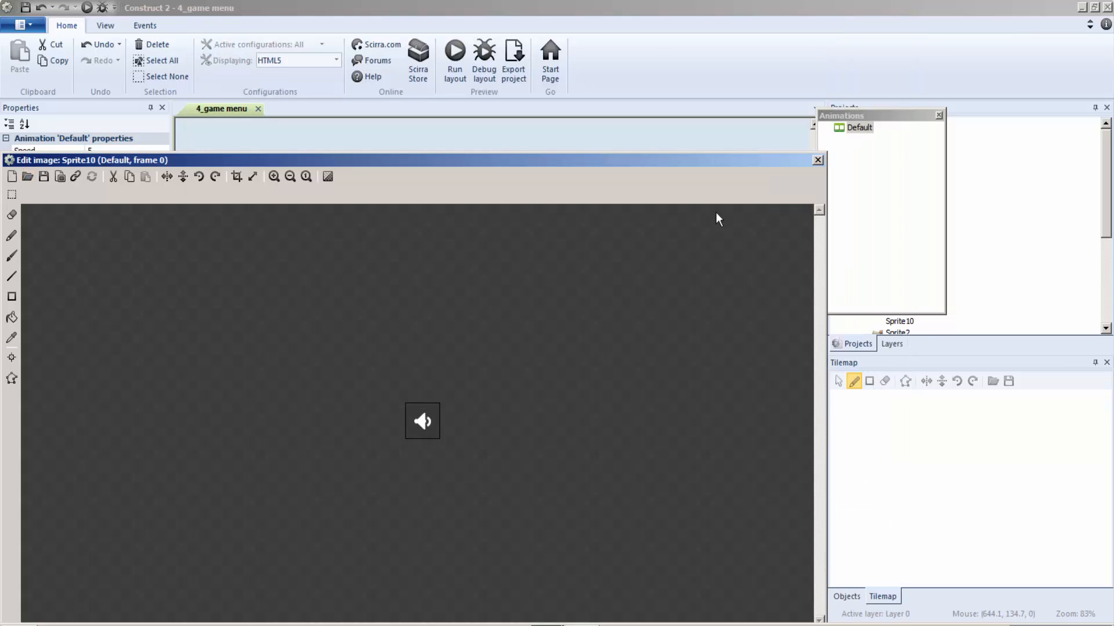
Step: Preview the speaker sprite's Default animation and close the preview
right_click(855, 130)
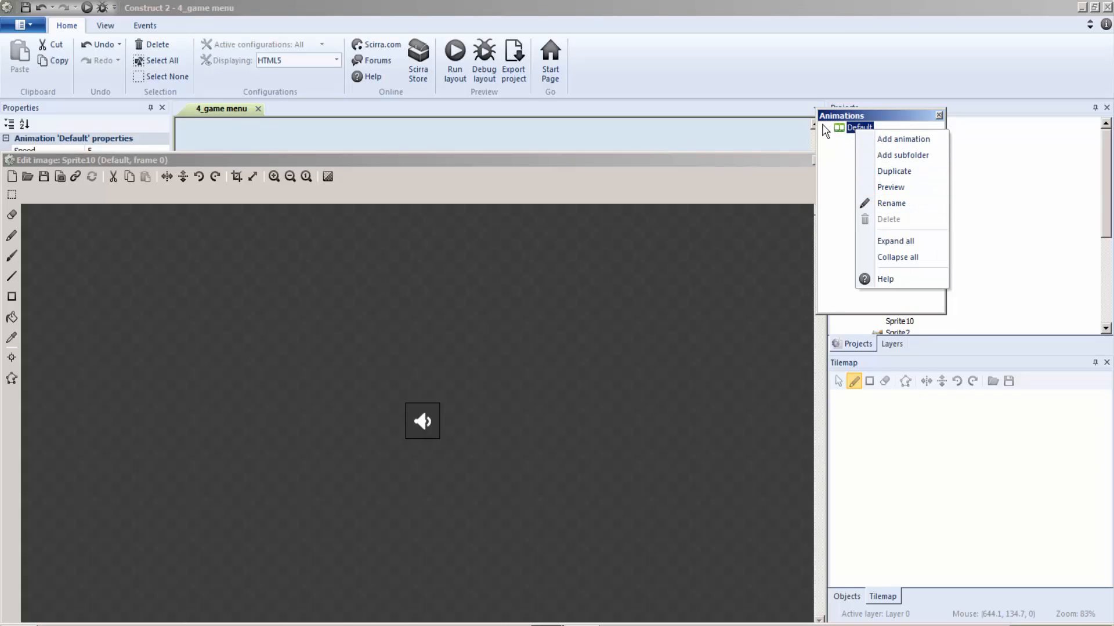
click(881, 188)
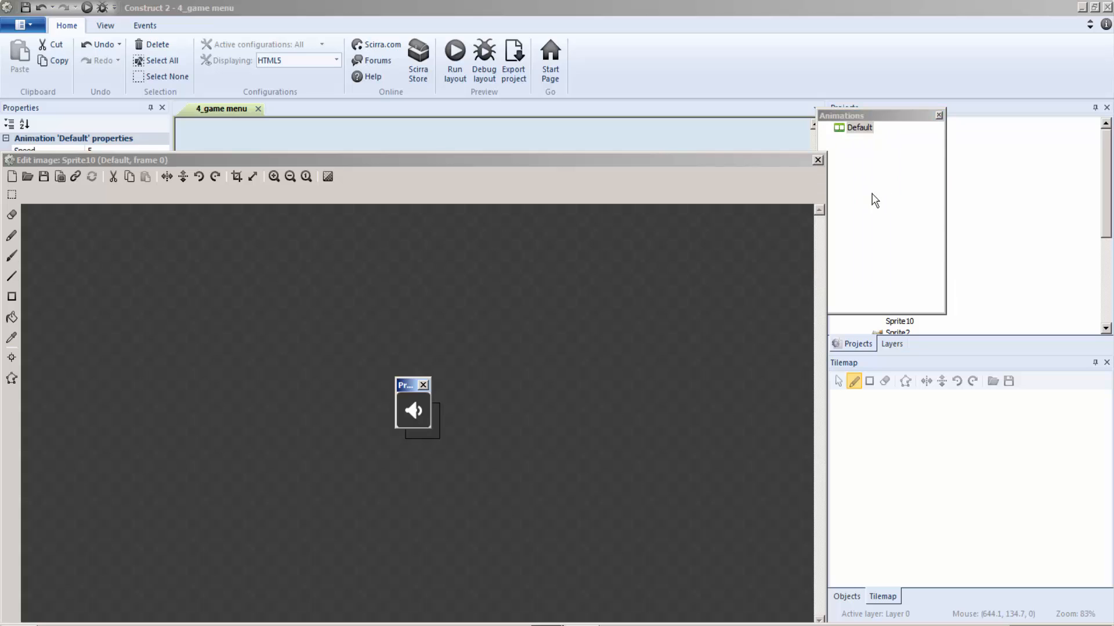
click(423, 384)
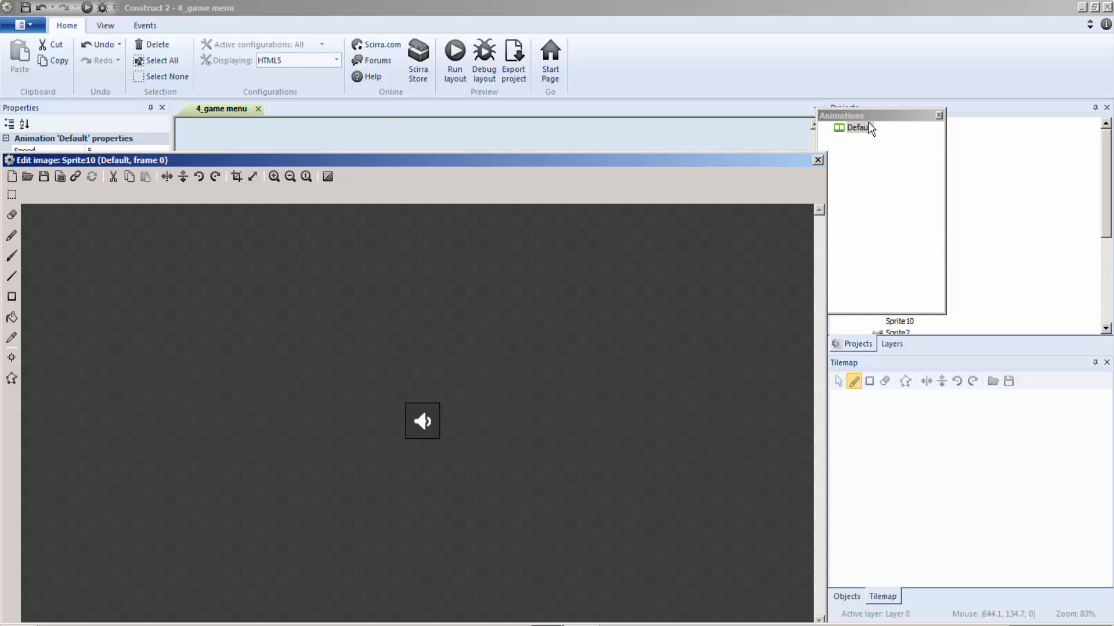
Step: Rename the speaker sprite's Default animation to soundon
right_click(862, 128)
click(908, 203)
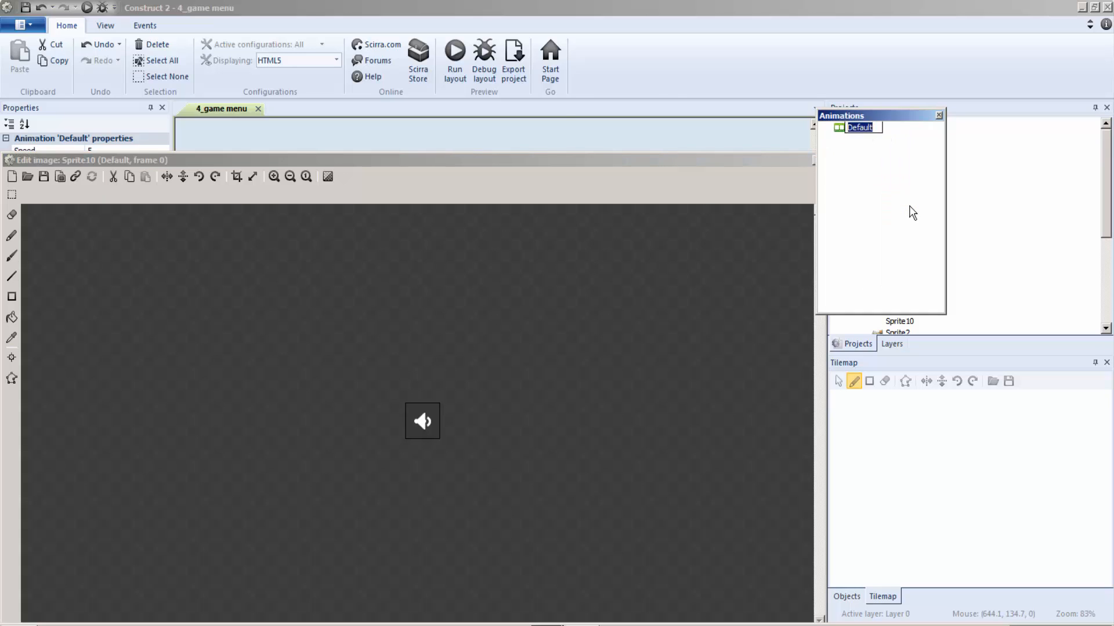
text(soundon)
key(Return)
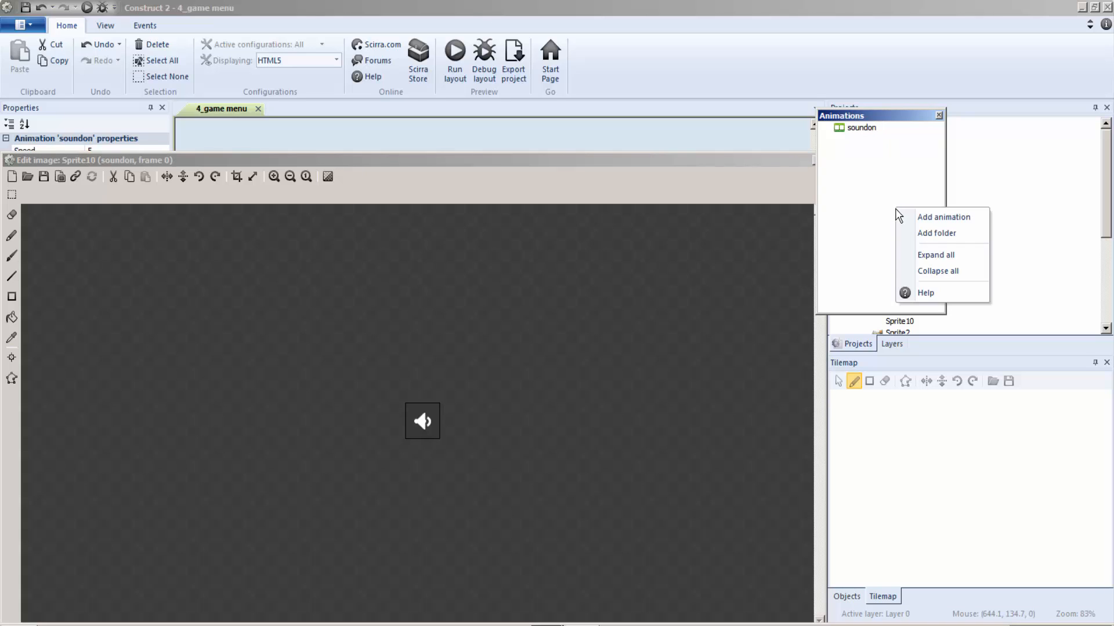
Step: Add a second animation named soundoff to the speaker sprite
right_click(896, 208)
click(917, 216)
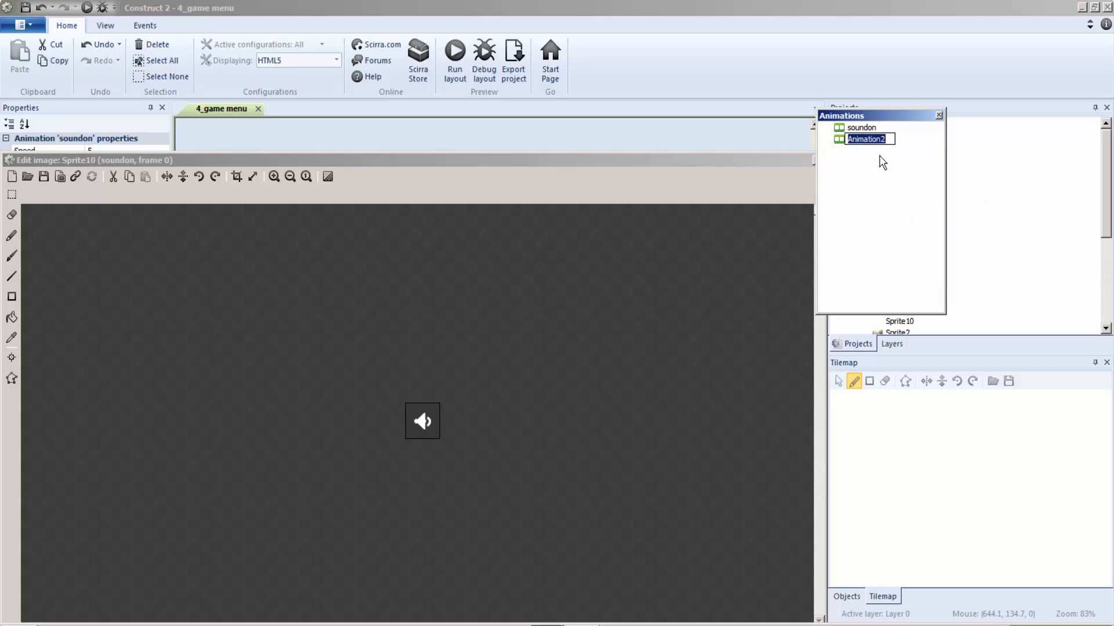
text(soundoff)
key(Return)
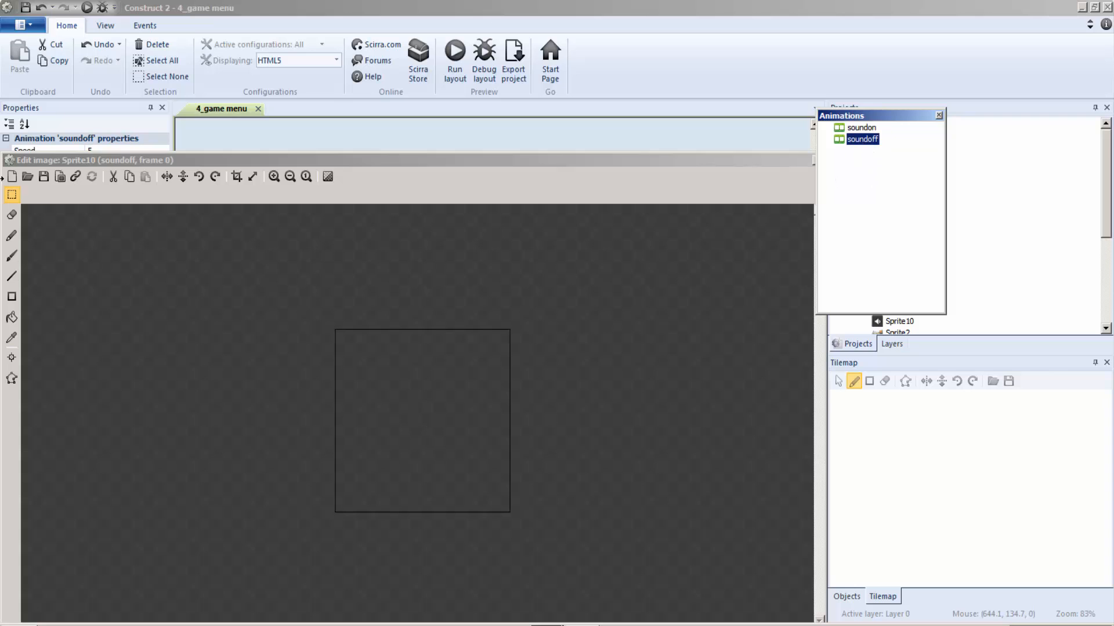
Step: Load flatDark14.png into the soundoff animation and move the speaker sprite to the background's upper-right corner, at about 812, 31
click(27, 177)
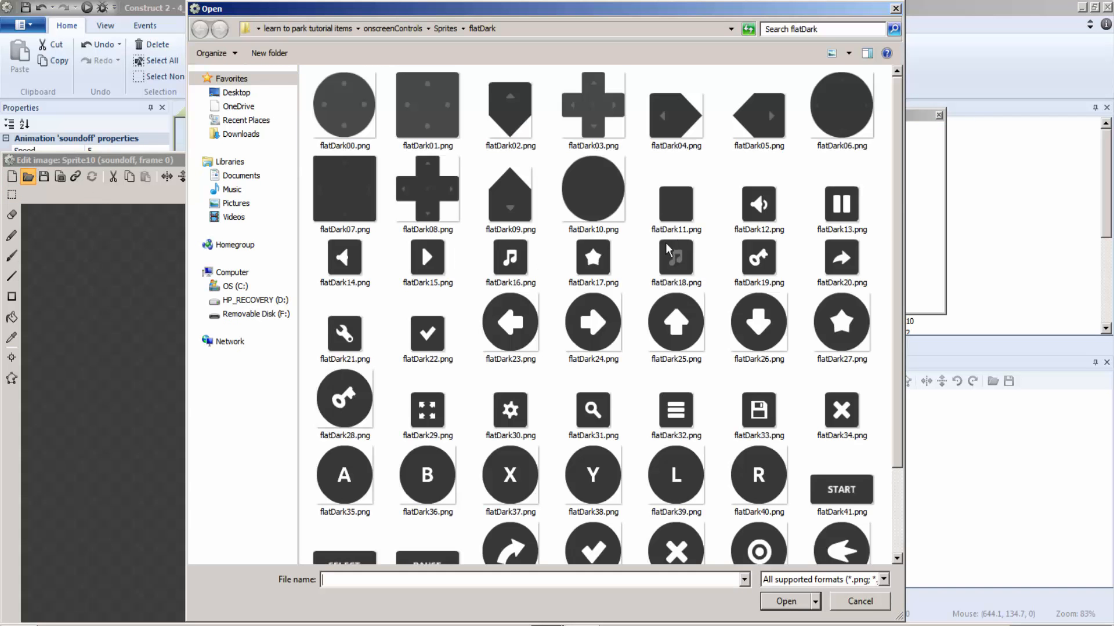
double_click(346, 272)
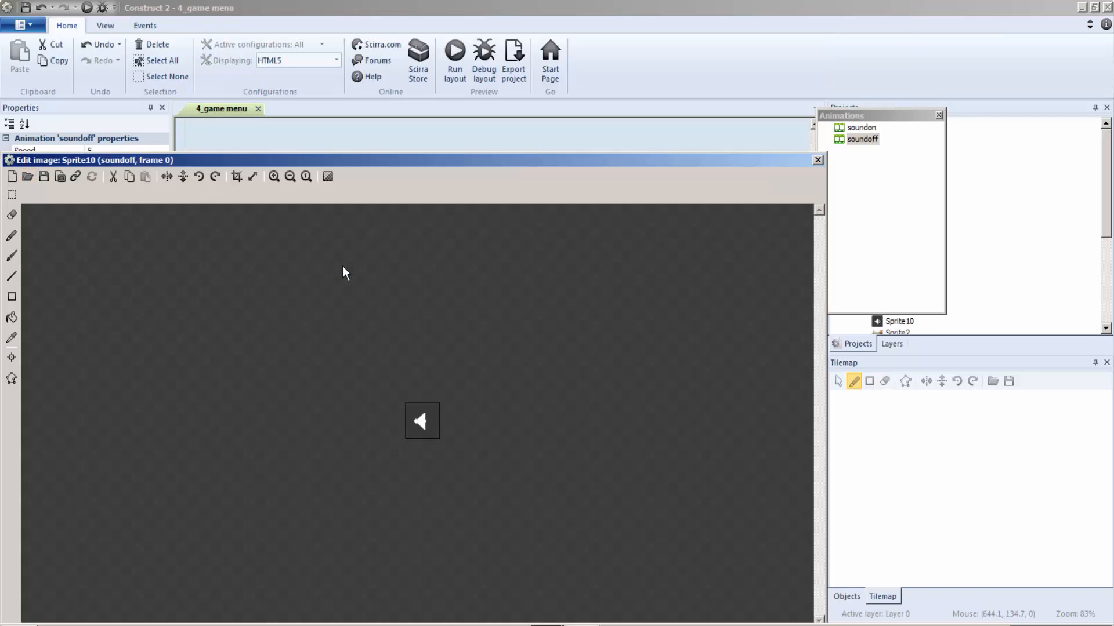
click(818, 160)
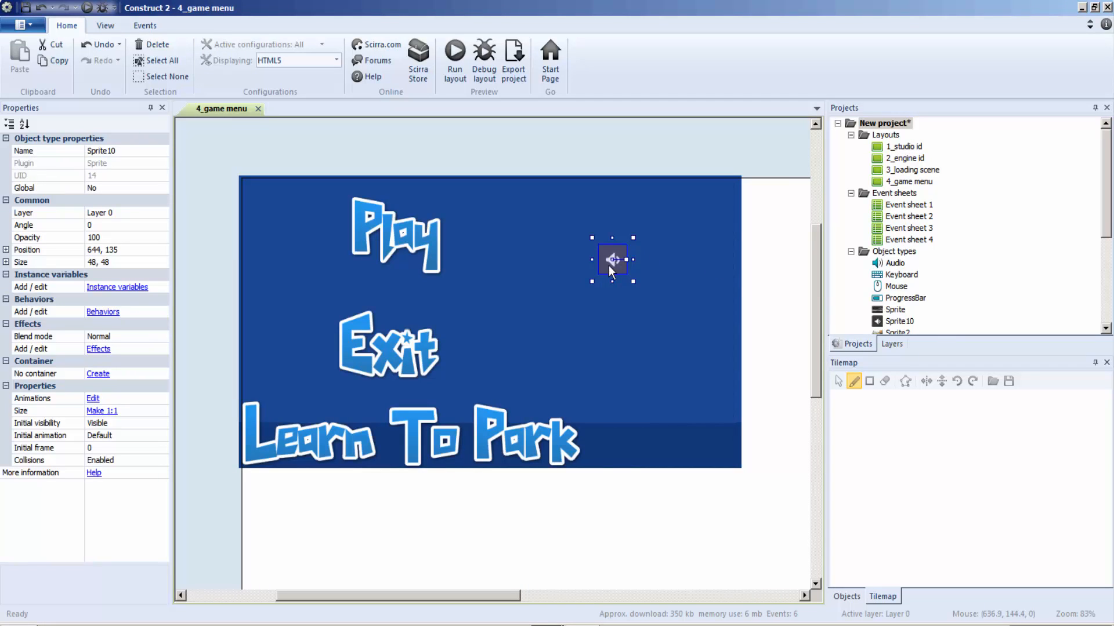
drag(608, 266, 705, 203)
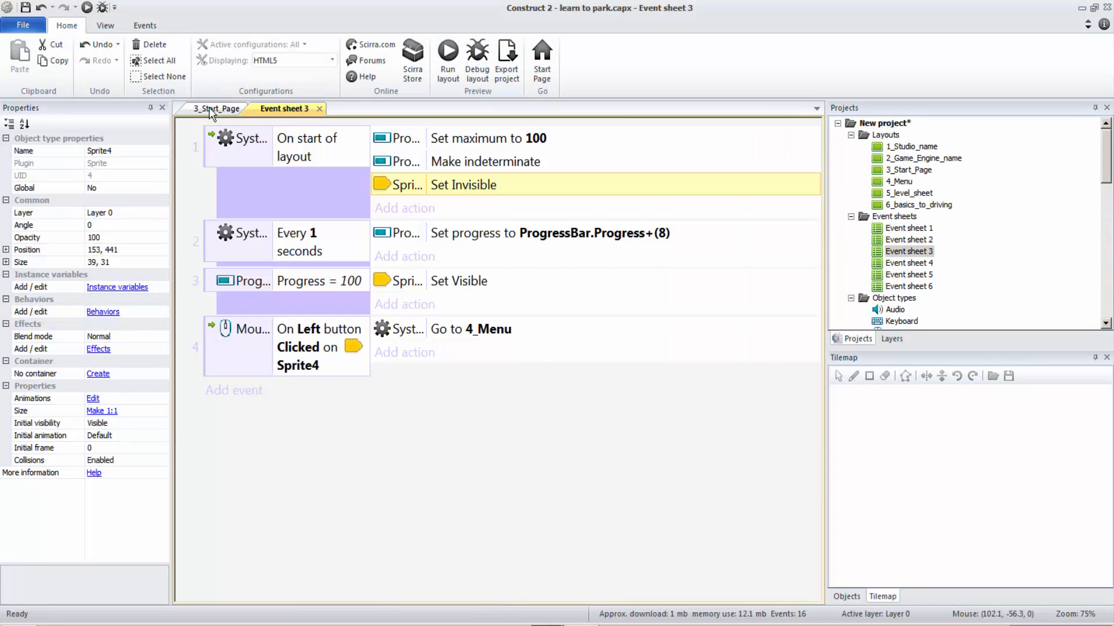
Step: Examine the squares beside Play and Exit in the 4_Menu layout of the learn to park project, then return to the game menu project
double_click(908, 182)
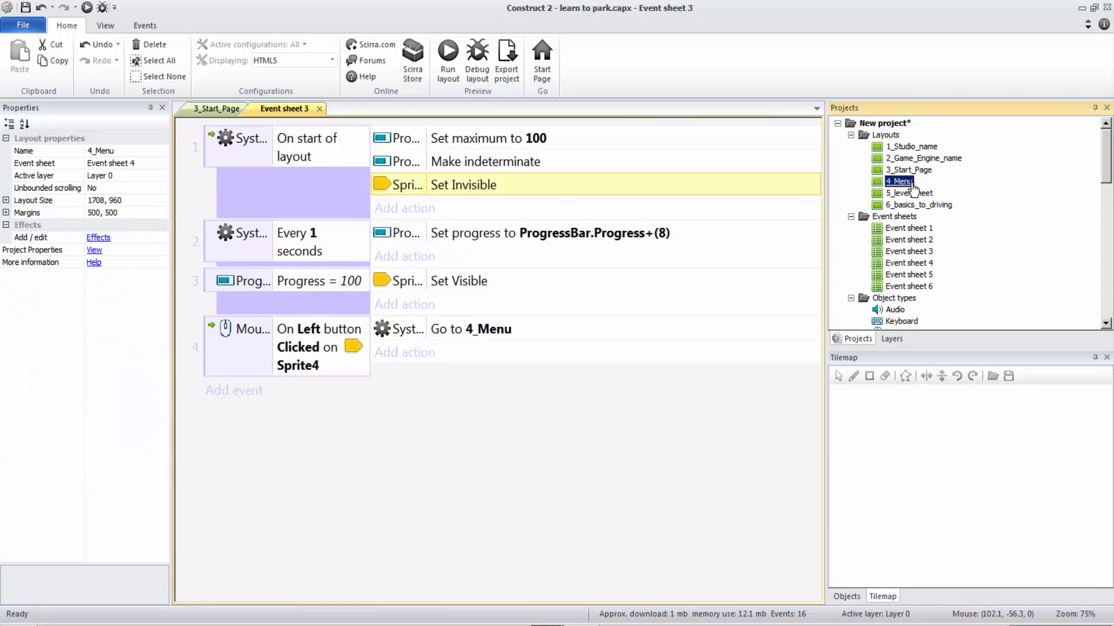
click(322, 377)
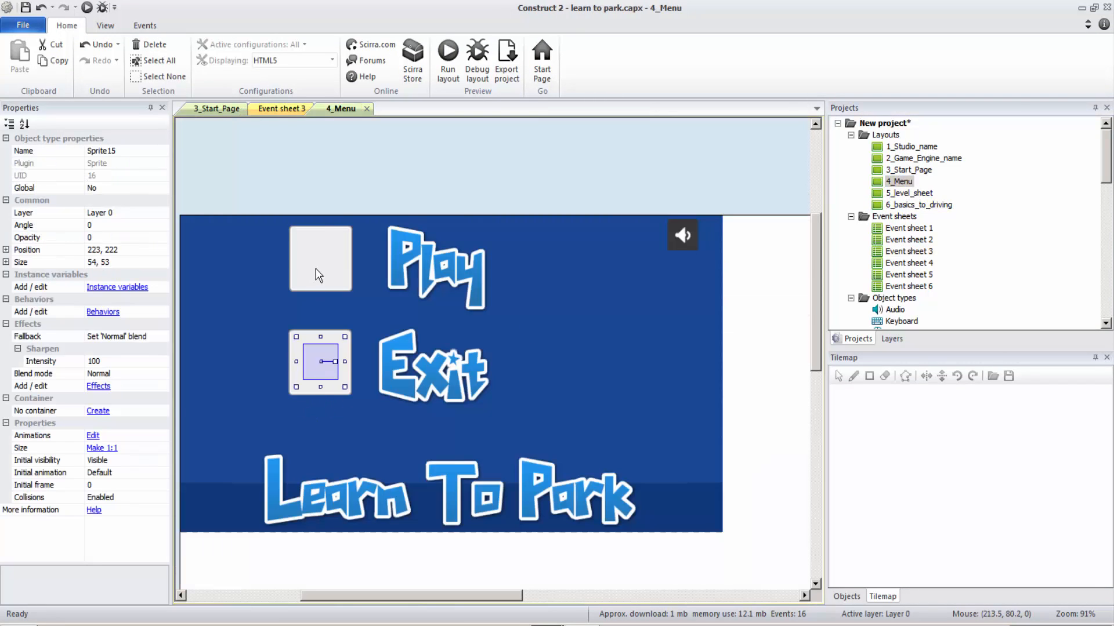
click(328, 286)
click(328, 288)
click(341, 377)
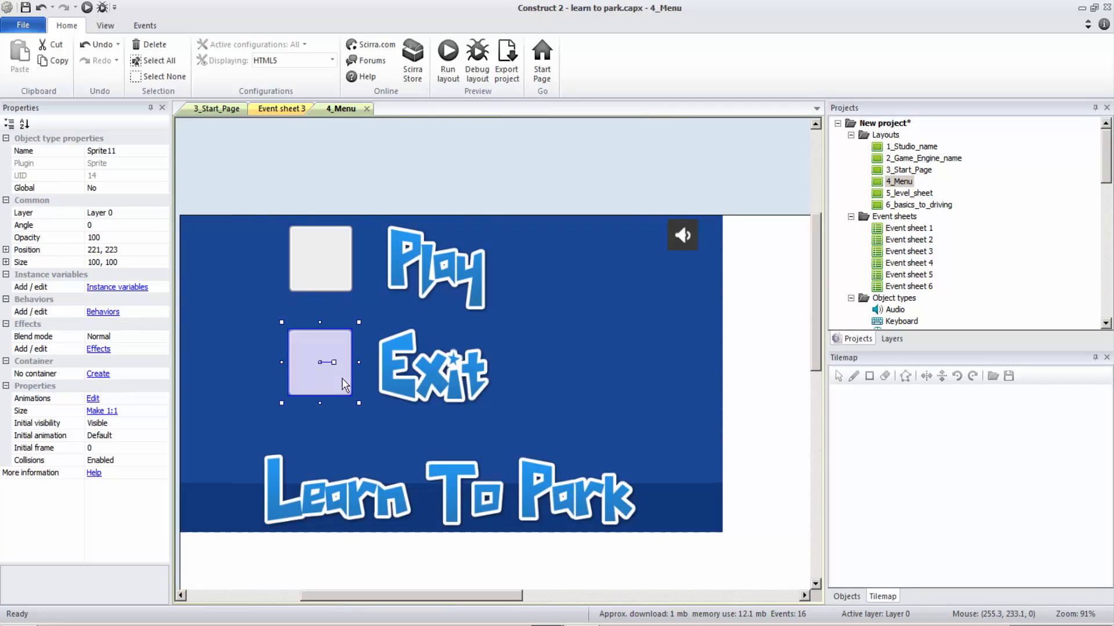
click(536, 624)
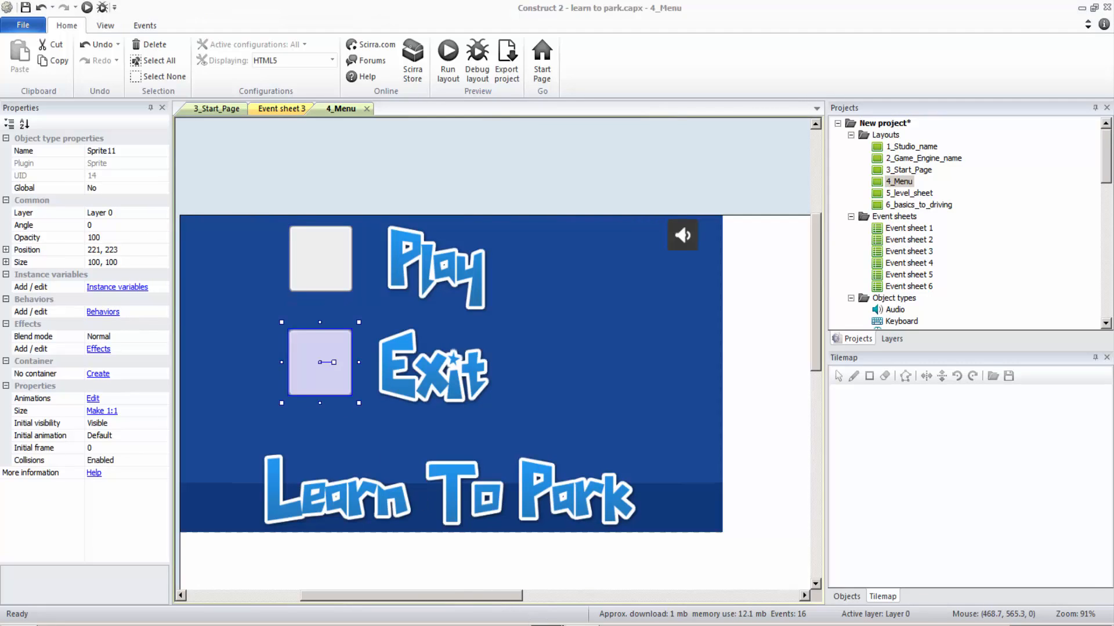
click(503, 591)
click(536, 625)
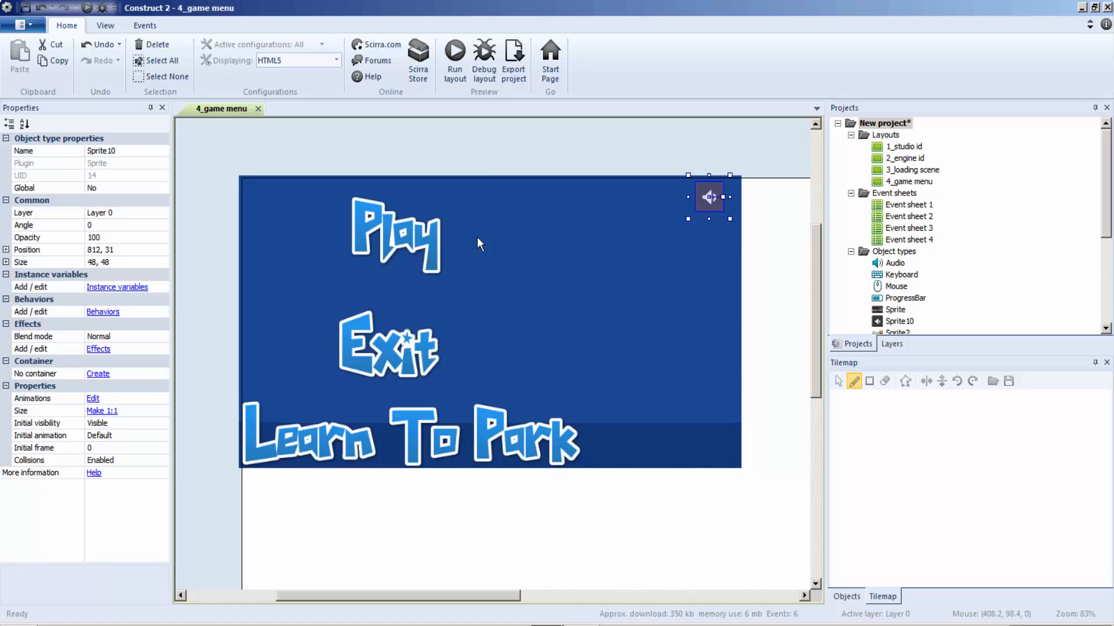
Step: Insert a new sprite object to the right of the Play image in the 4_game menu layout
right_click(477, 237)
click(500, 245)
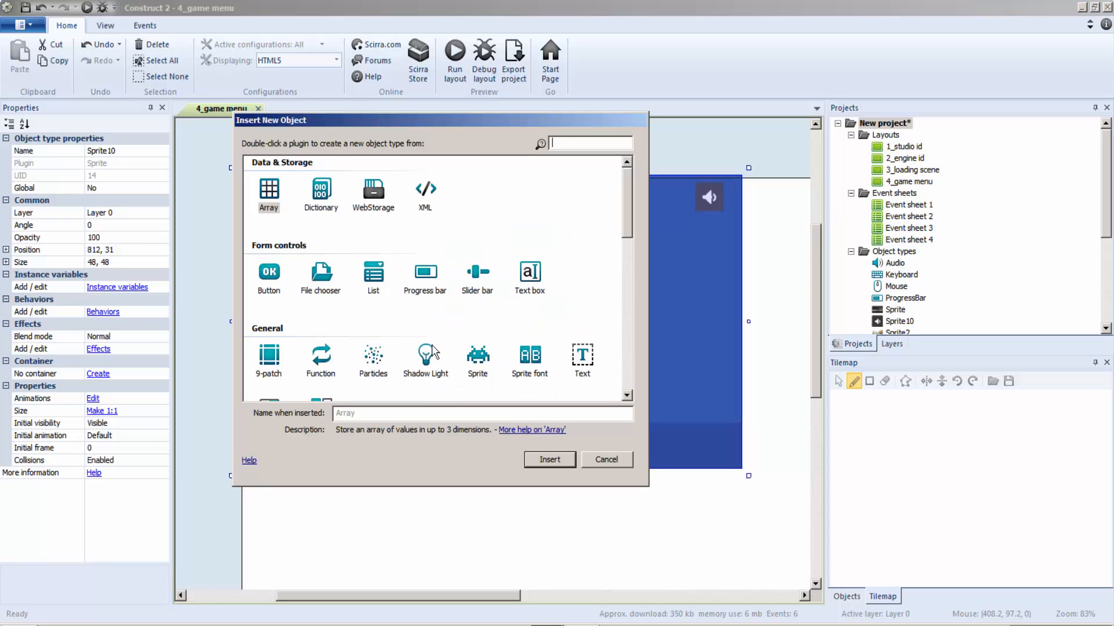
double_click(477, 357)
click(522, 341)
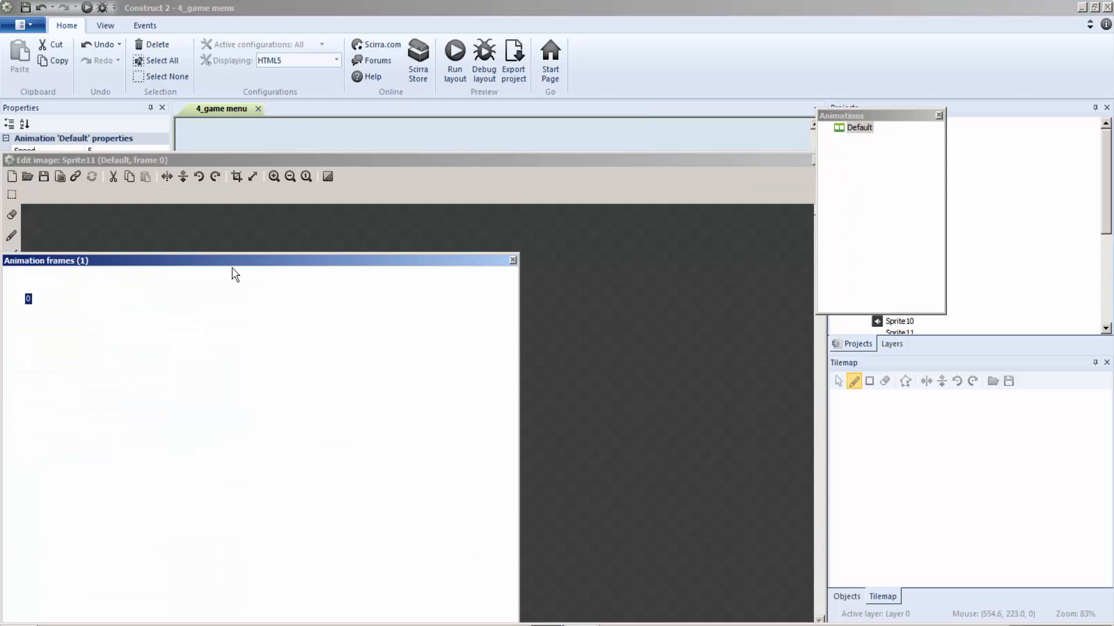
Step: Load grey_panel.png from the UIpack PNG folder as the image of the sprite beside Play
click(28, 176)
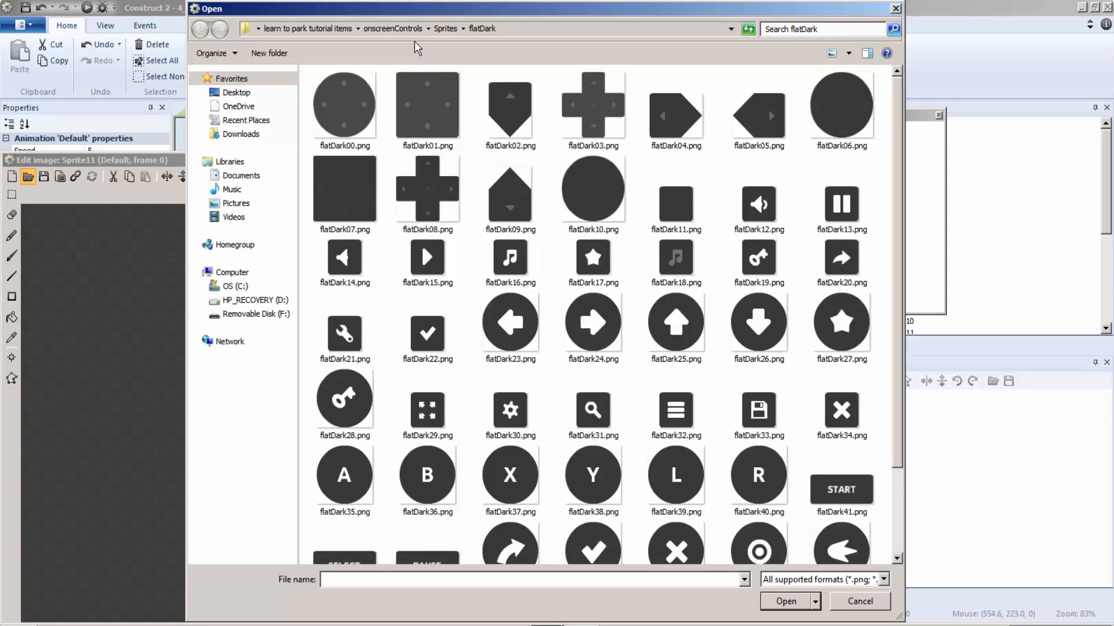
click(400, 31)
click(287, 28)
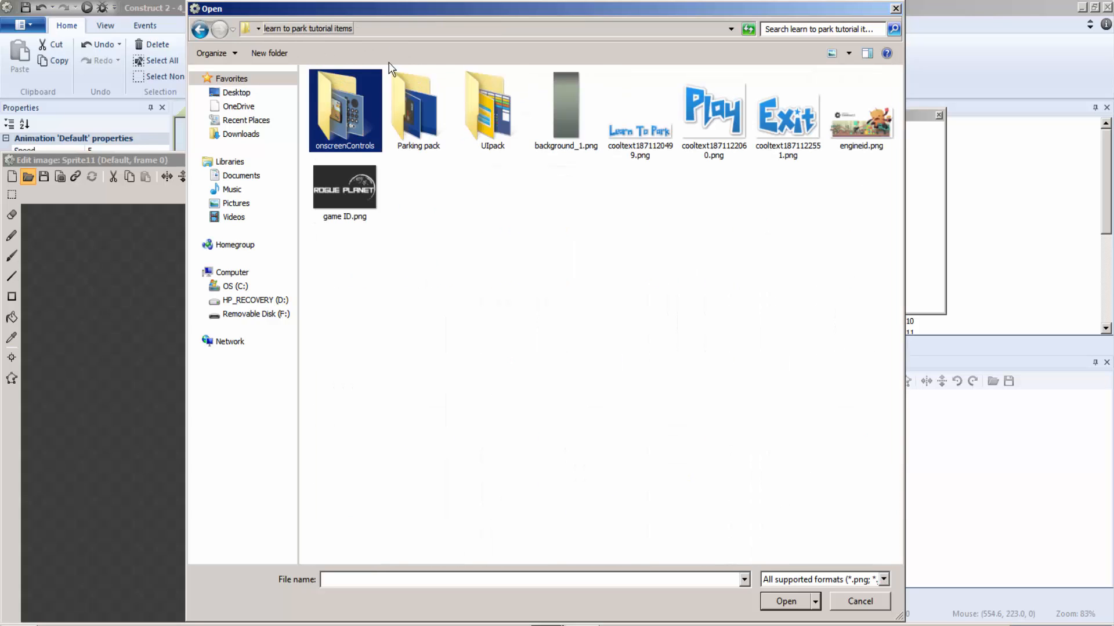
double_click(477, 96)
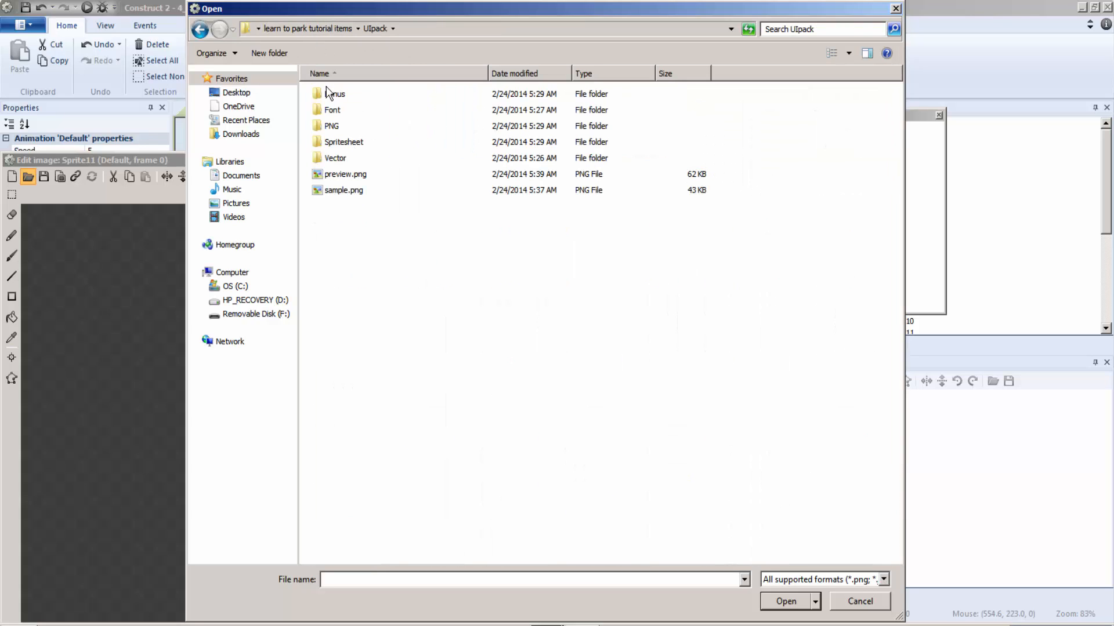
click(343, 128)
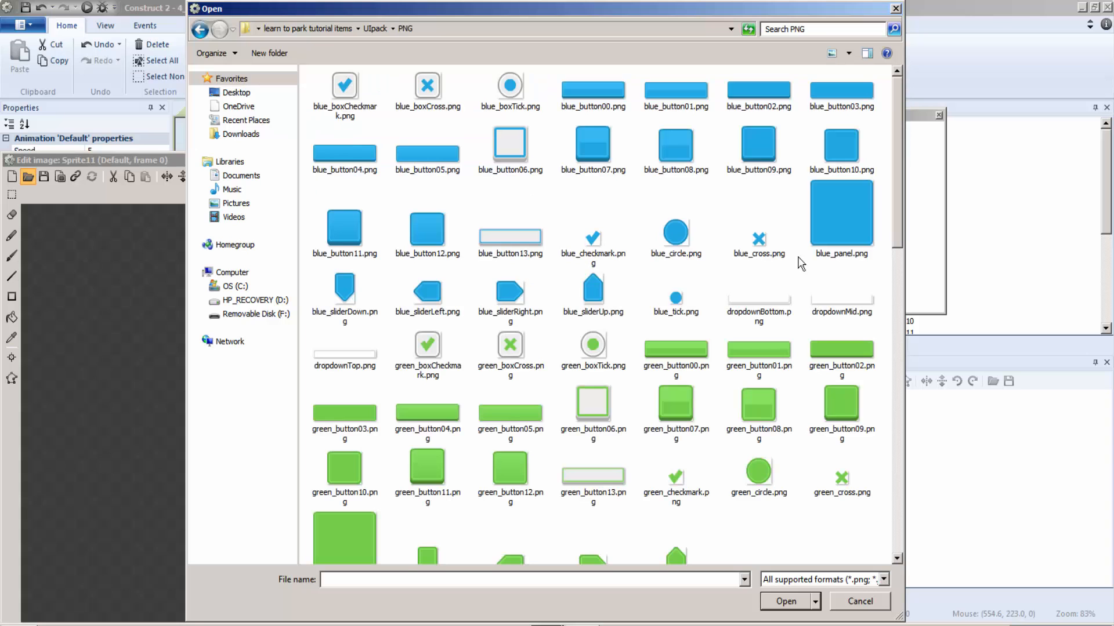
drag(897, 174, 899, 384)
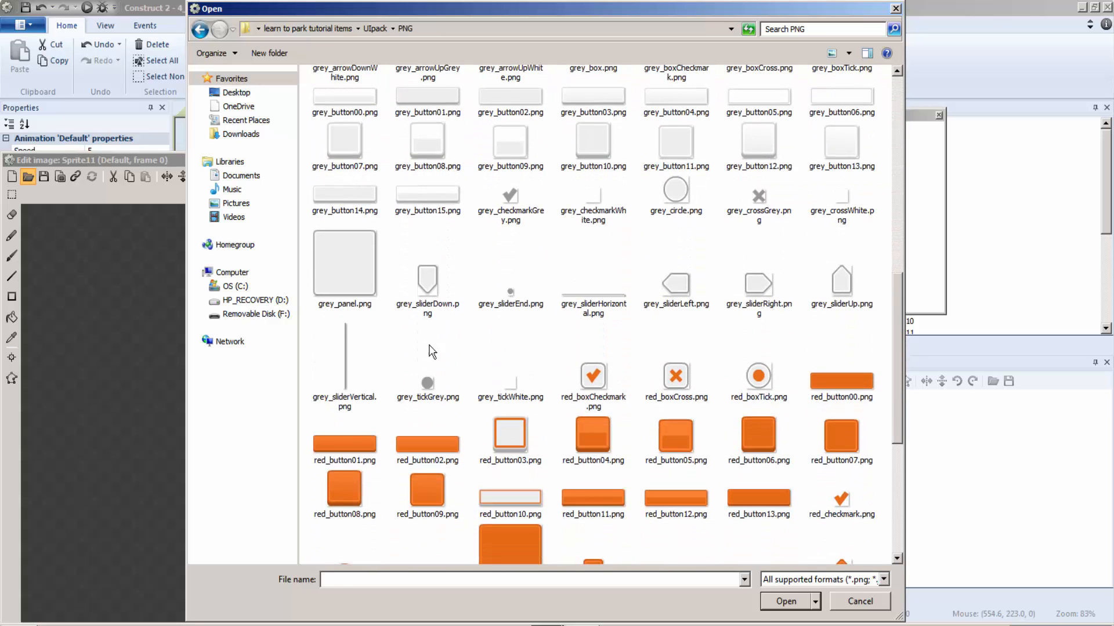
double_click(333, 253)
click(816, 160)
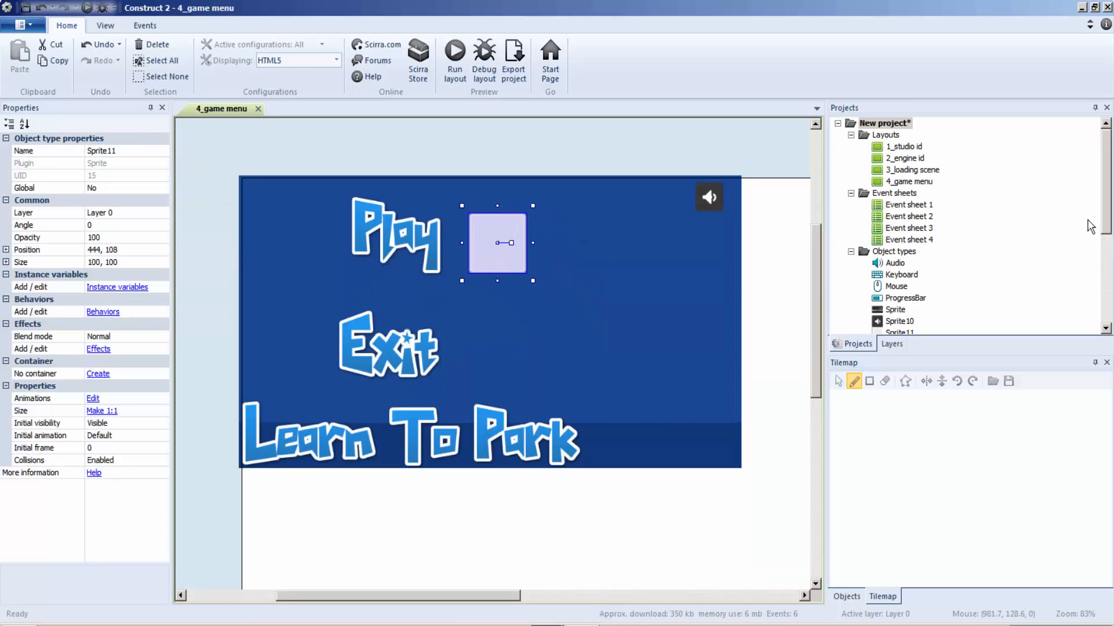
Step: Clone the grey panel sprite as a new object type and place the clone to the right of Exit, at about 443, 282
drag(1105, 226, 1108, 307)
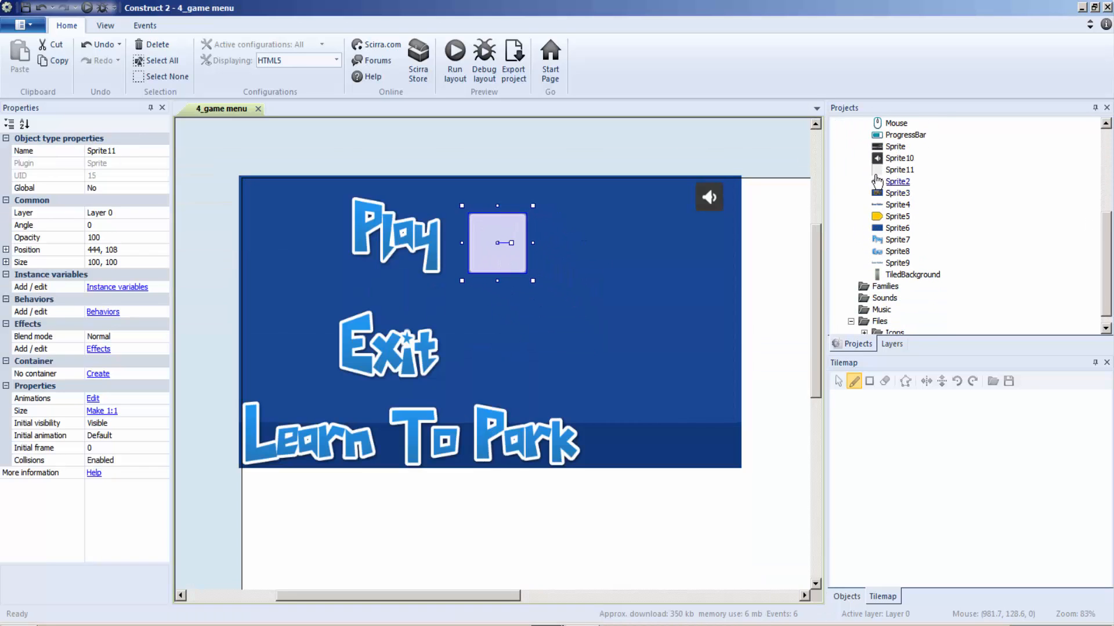
click(897, 181)
click(899, 169)
right_click(903, 171)
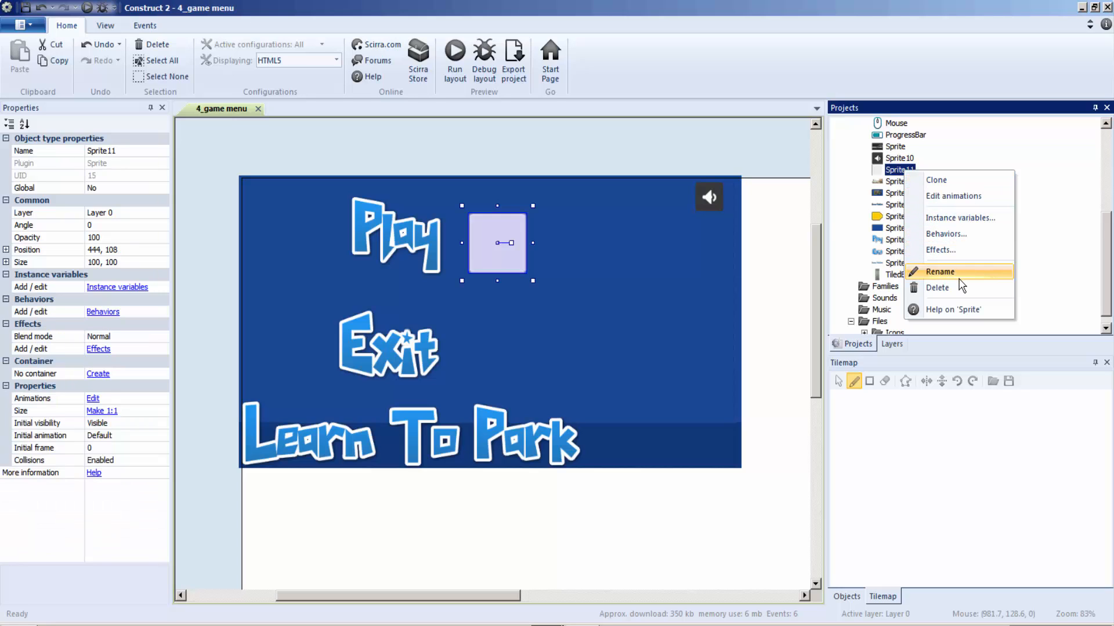
click(946, 180)
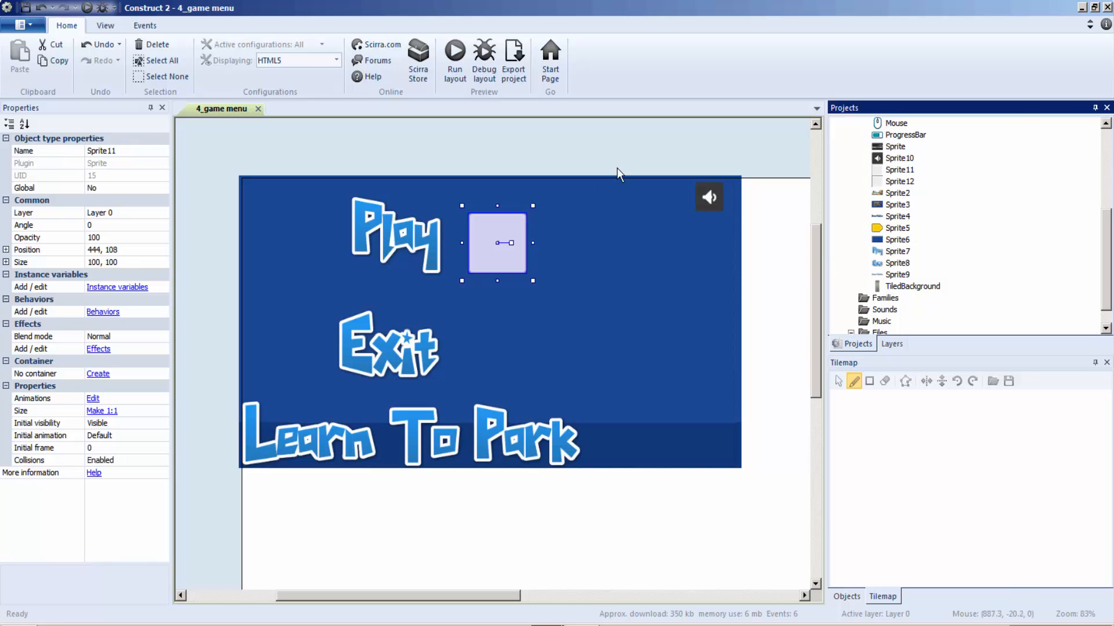
drag(899, 181, 507, 361)
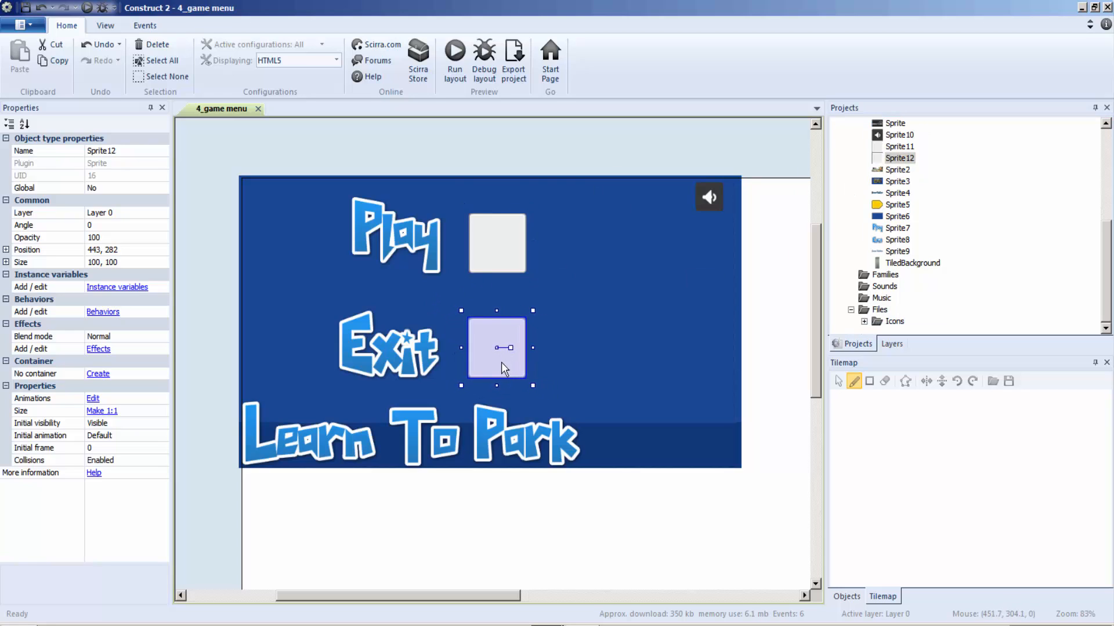
Step: Insert a new sprite object to the right of the panel beside Play in the 4_game menu layout
click(673, 309)
right_click(621, 238)
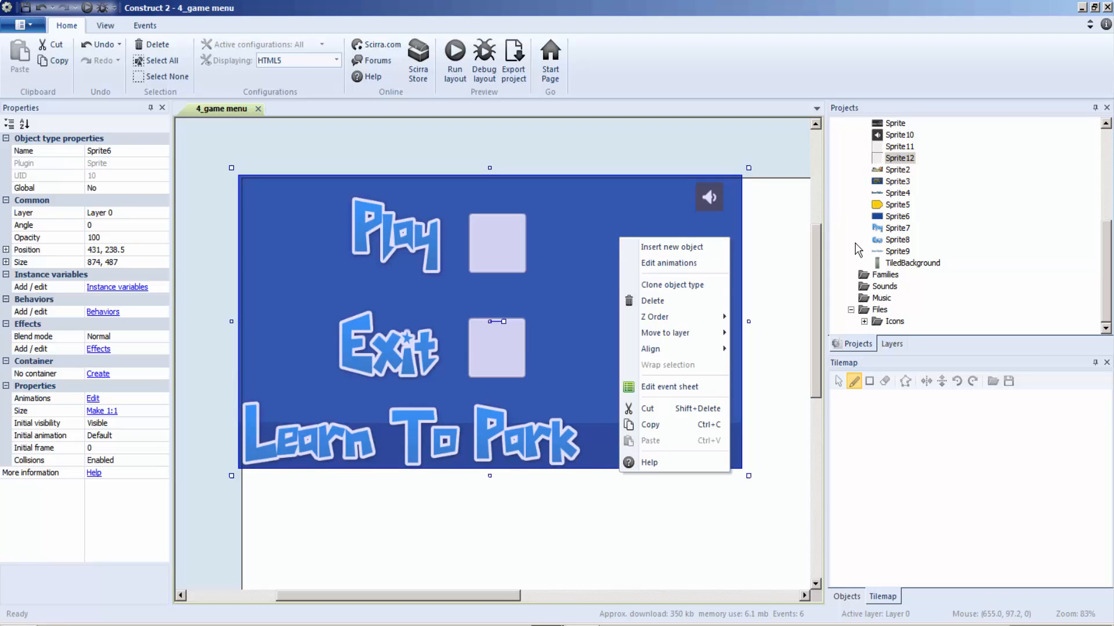
click(705, 246)
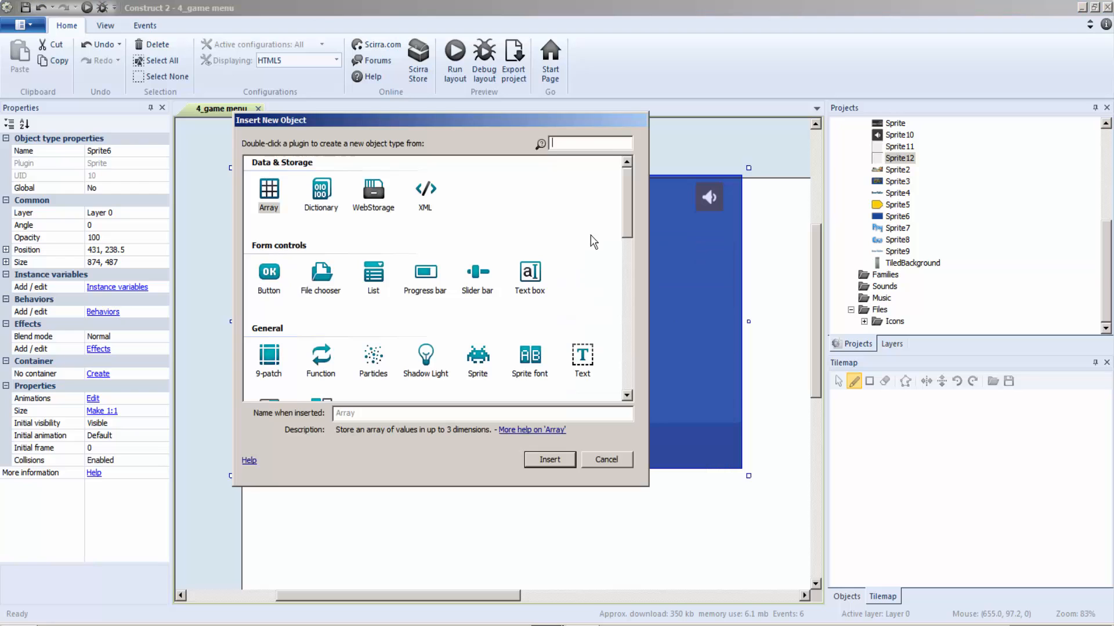
double_click(477, 356)
click(573, 303)
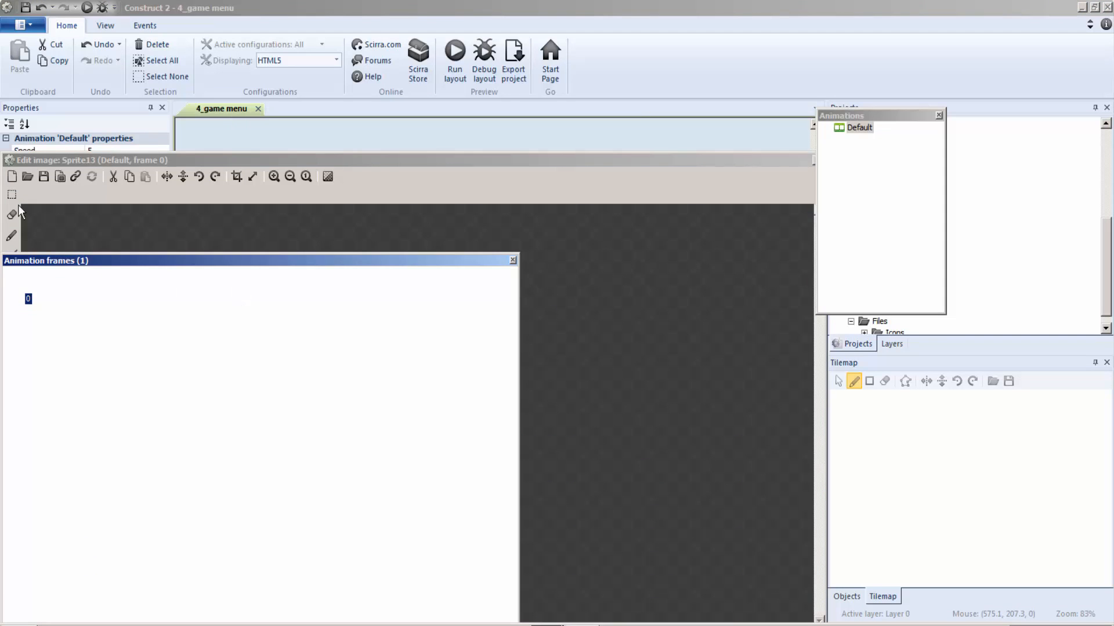
Step: Load red_checkmark.png from the UIpack PNG folder as the new sprite's image and close the image editor
click(28, 175)
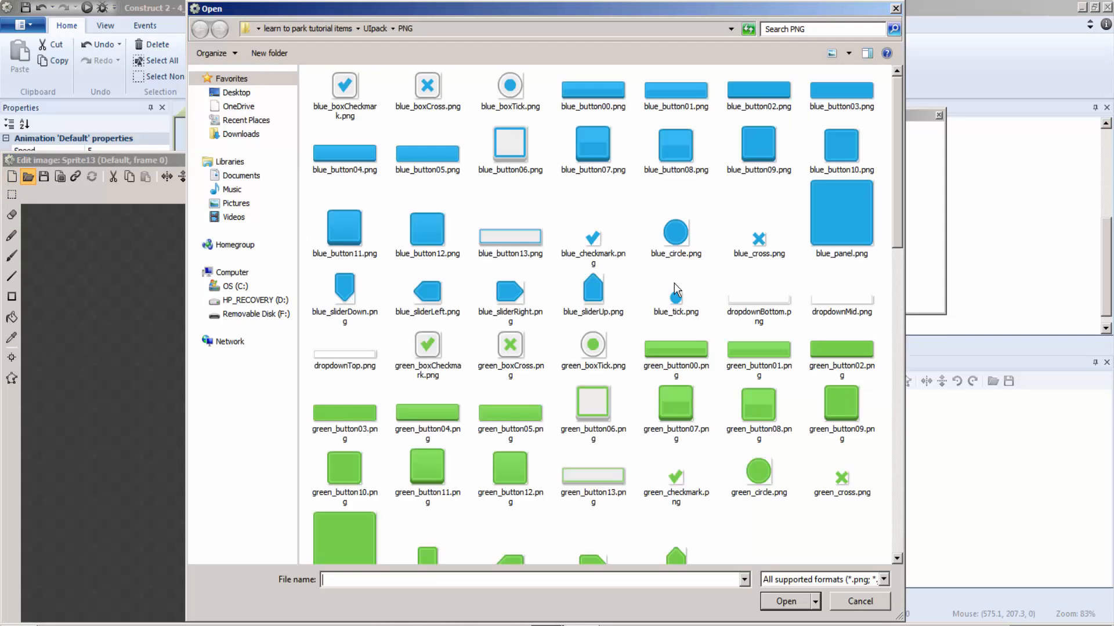
scroll(914, 457, down, 15)
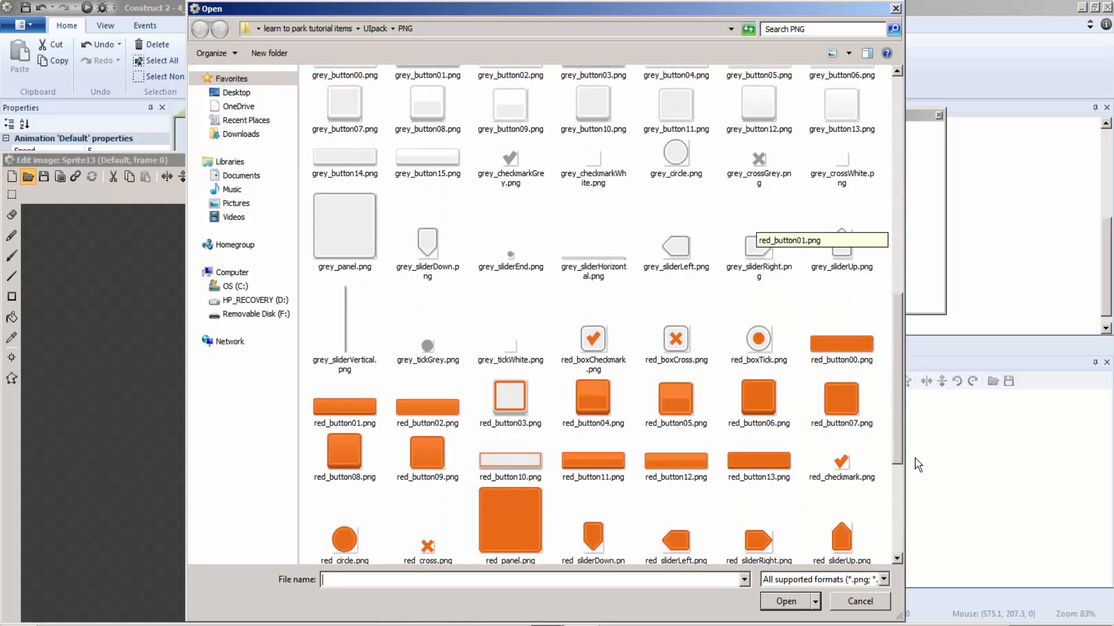
scroll(812, 464, up, 4)
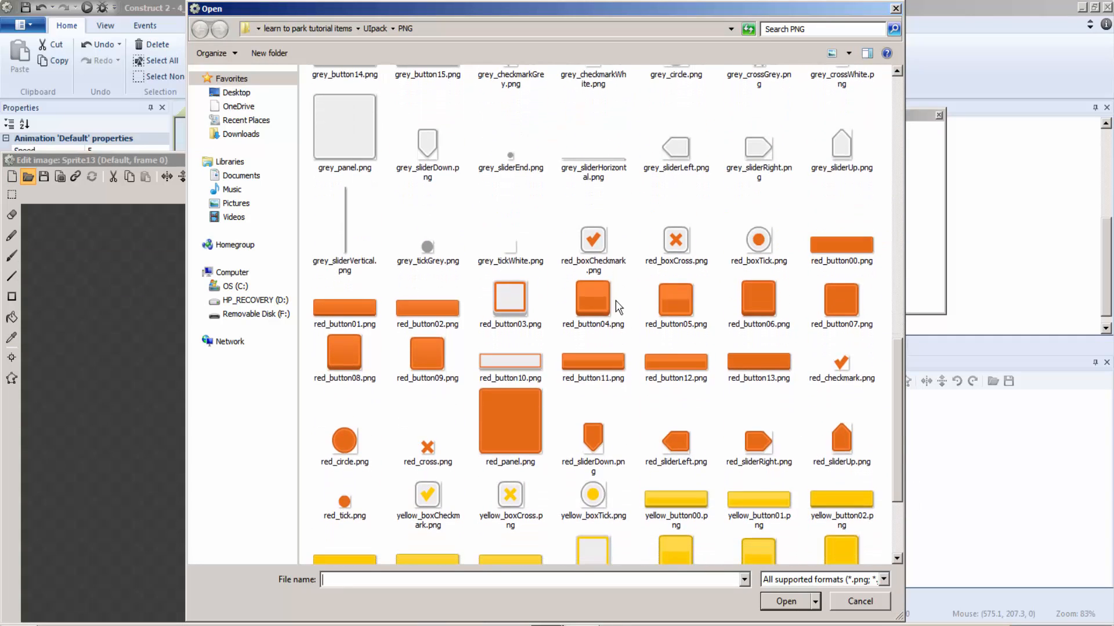
double_click(841, 364)
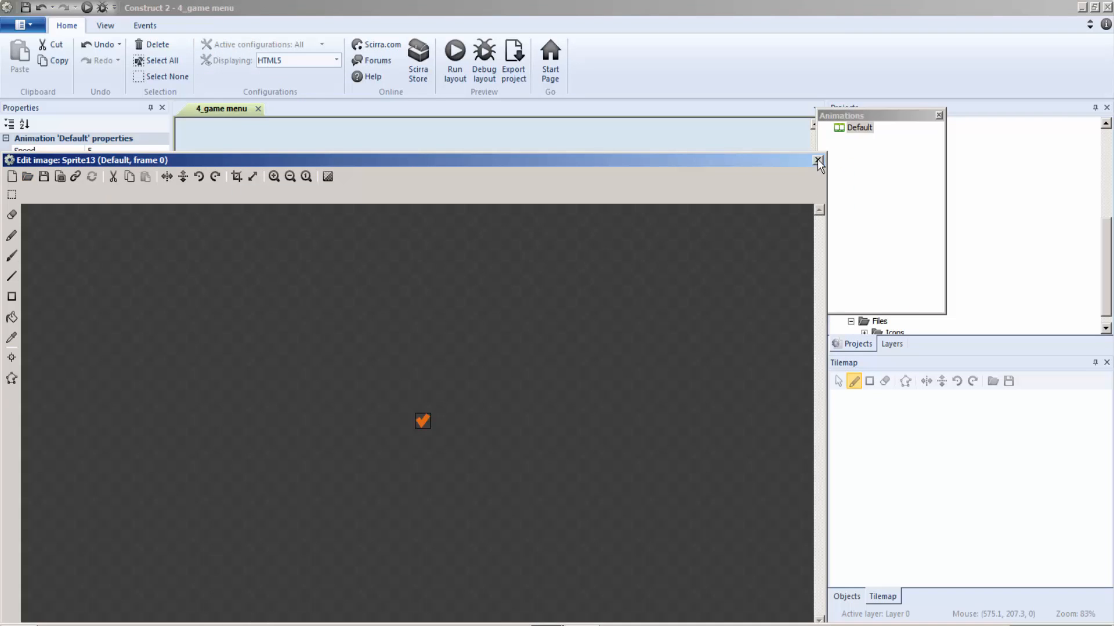
click(818, 160)
Step: Set the checkmark sprite's size to 51, 50 and centre it on the panel beside Play, at about 445, 112
drag(576, 309, 506, 251)
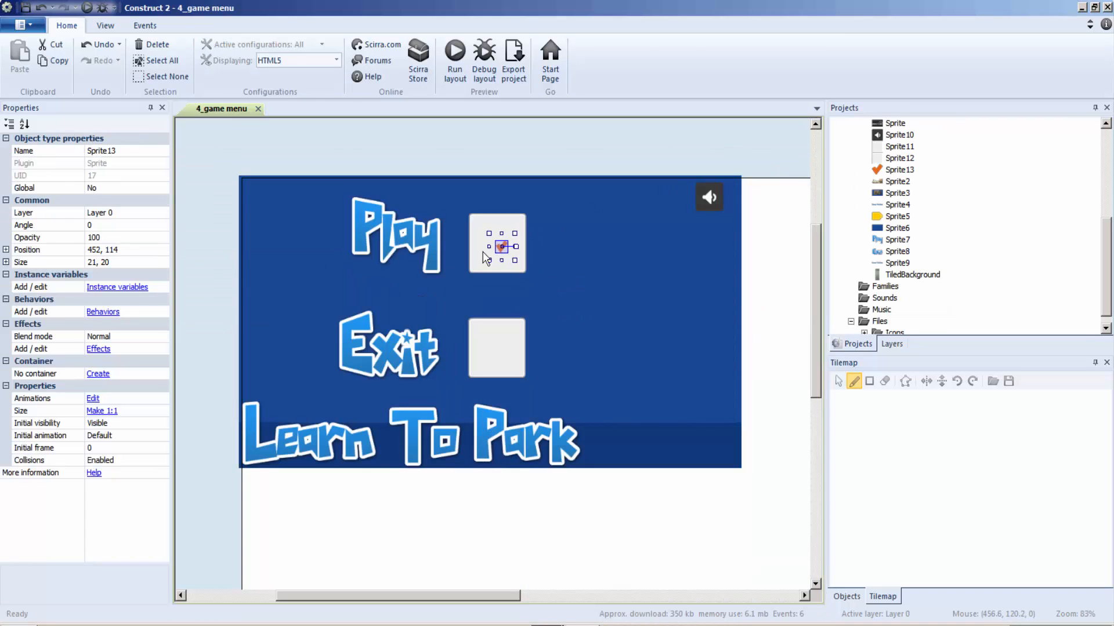
click(92, 262)
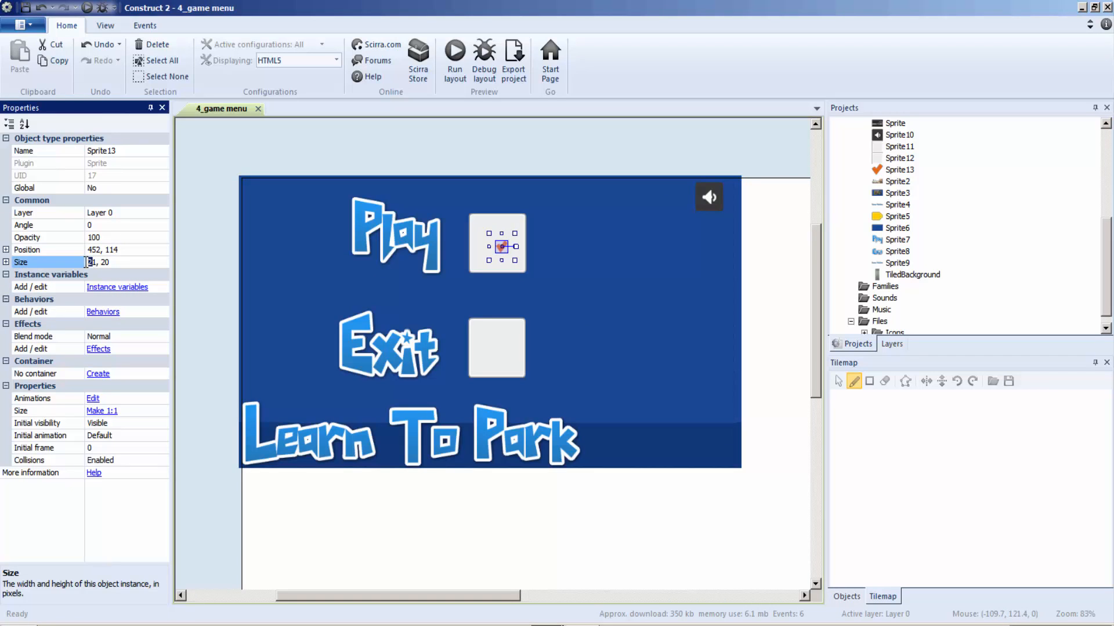
key(Delete)
click(420, 306)
click(503, 246)
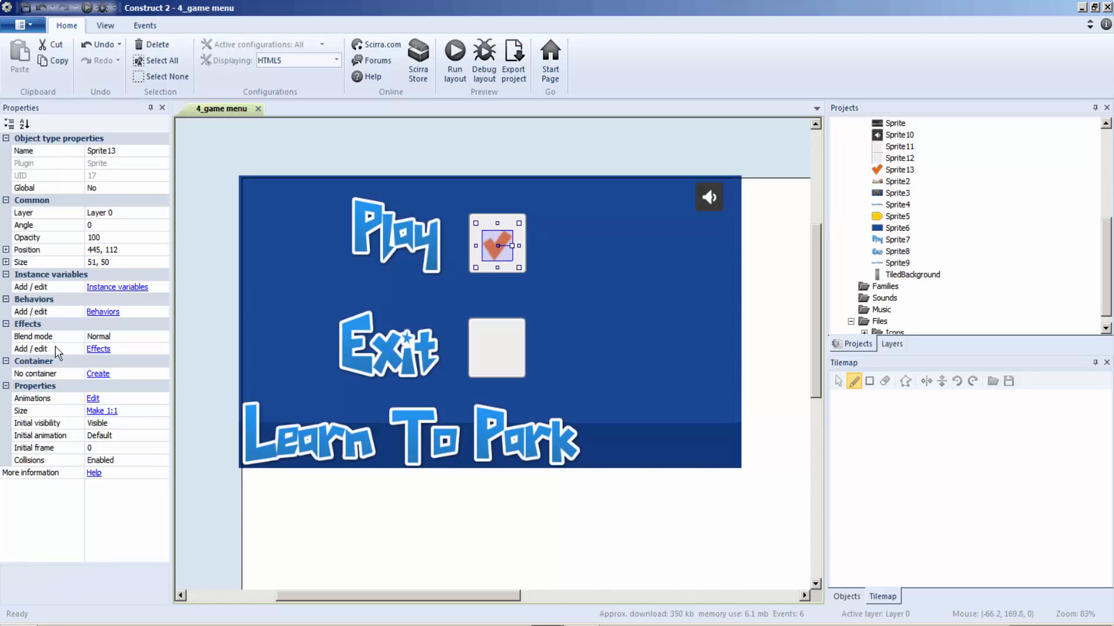
Step: Add the Sharpen effect to the checkmark sprite beside Play
click(98, 349)
click(157, 325)
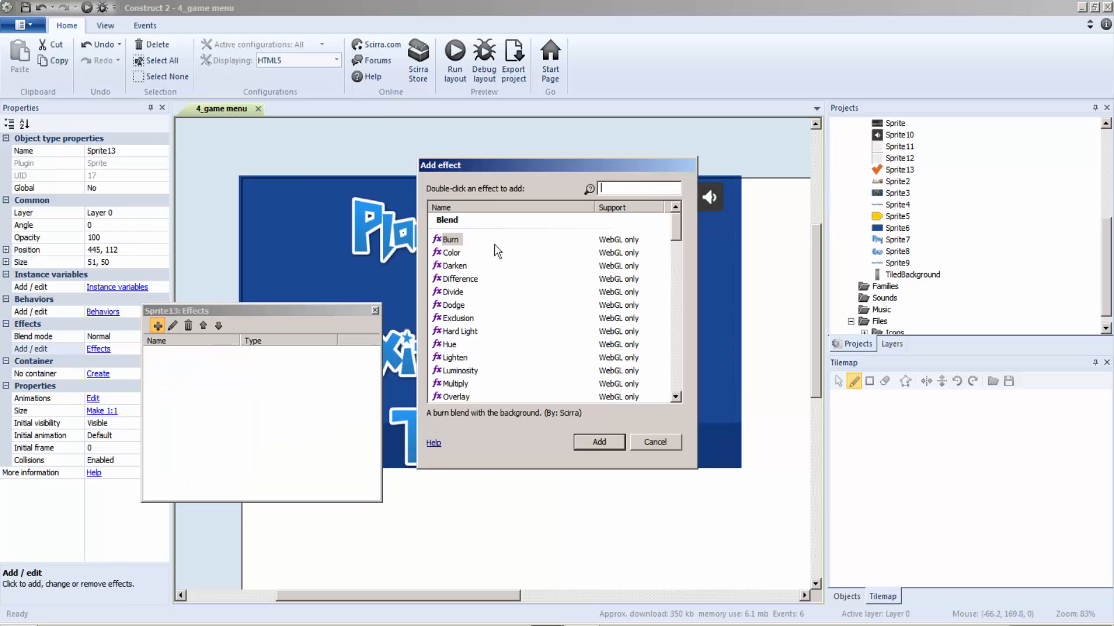
text(spa)
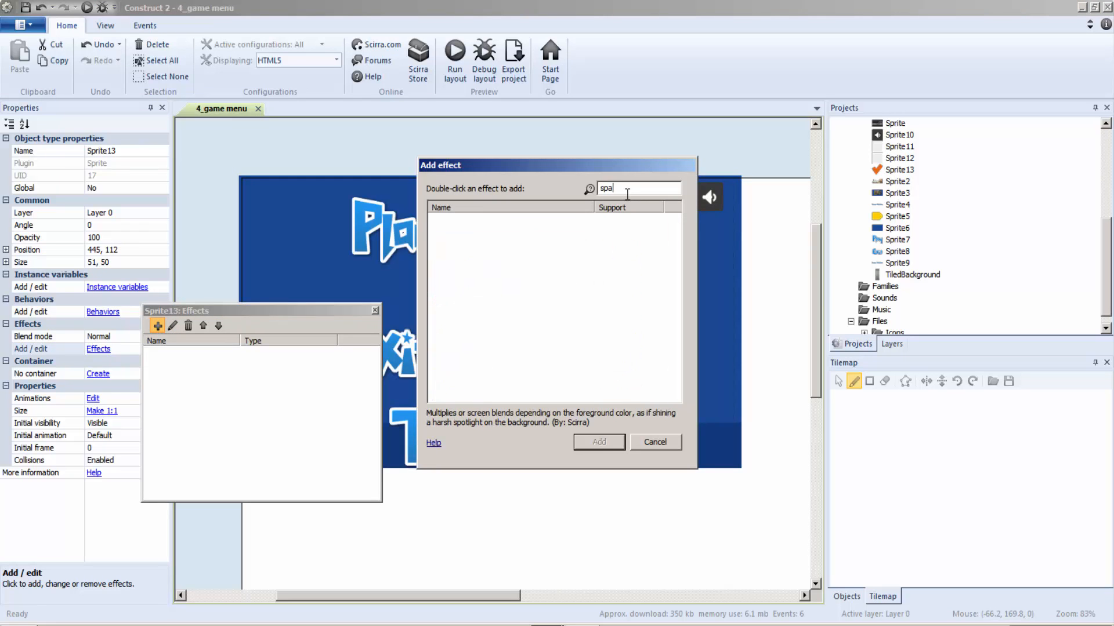
text(r)
key(BackSpace)
key(BackSpace)
key(BackSpace)
text(har)
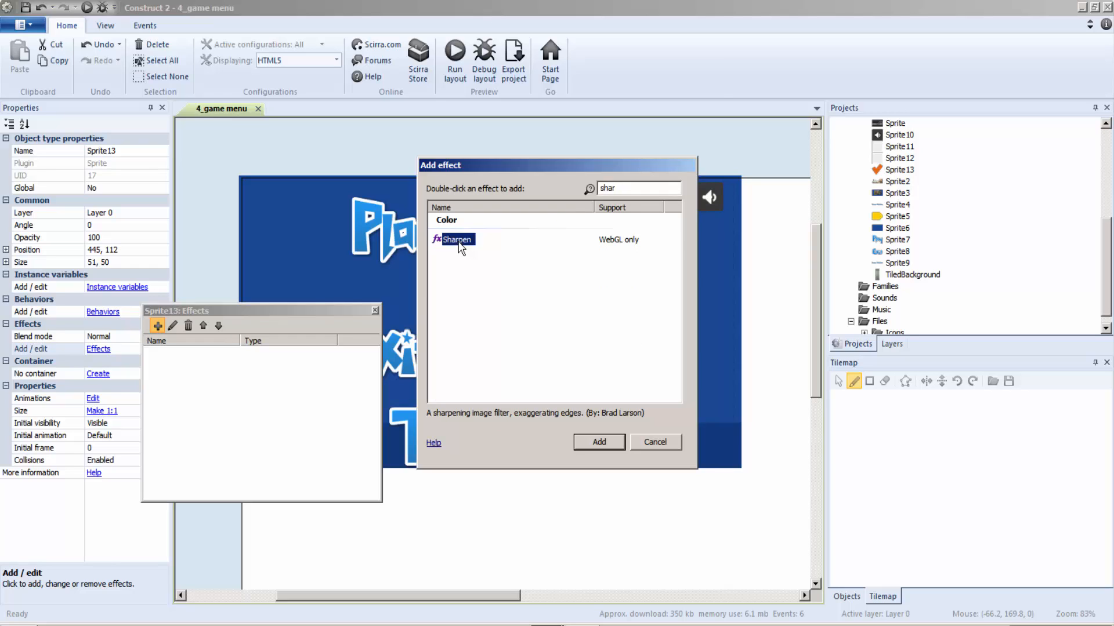
double_click(458, 243)
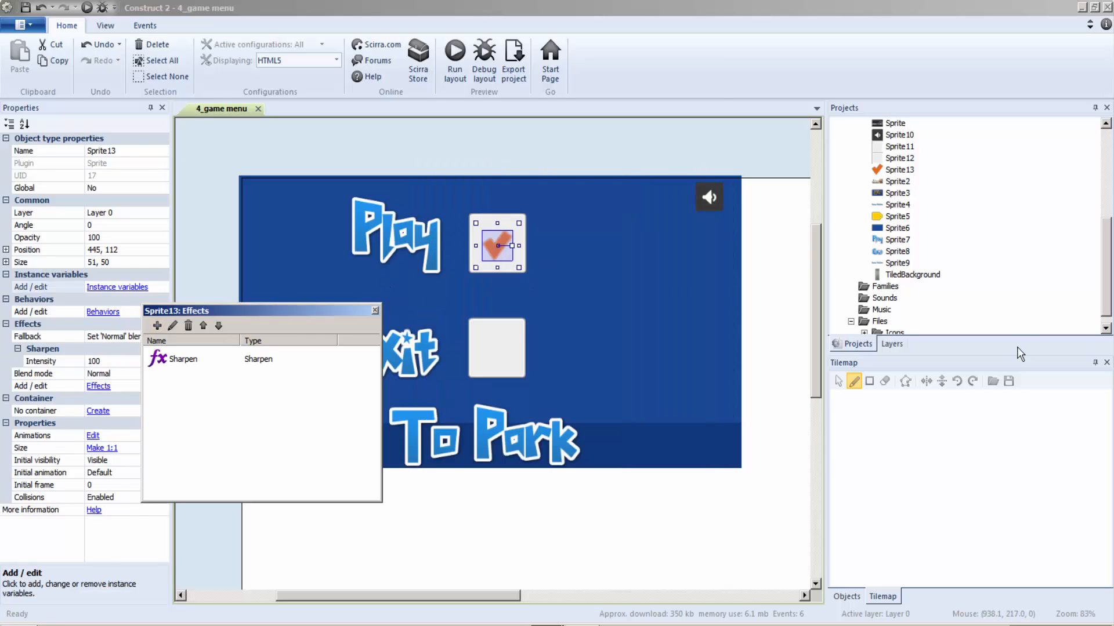
Step: Clone the checkmark sprite as a new object type and place the clone on the panel beside Exit, at about 440, 290
right_click(897, 167)
click(924, 176)
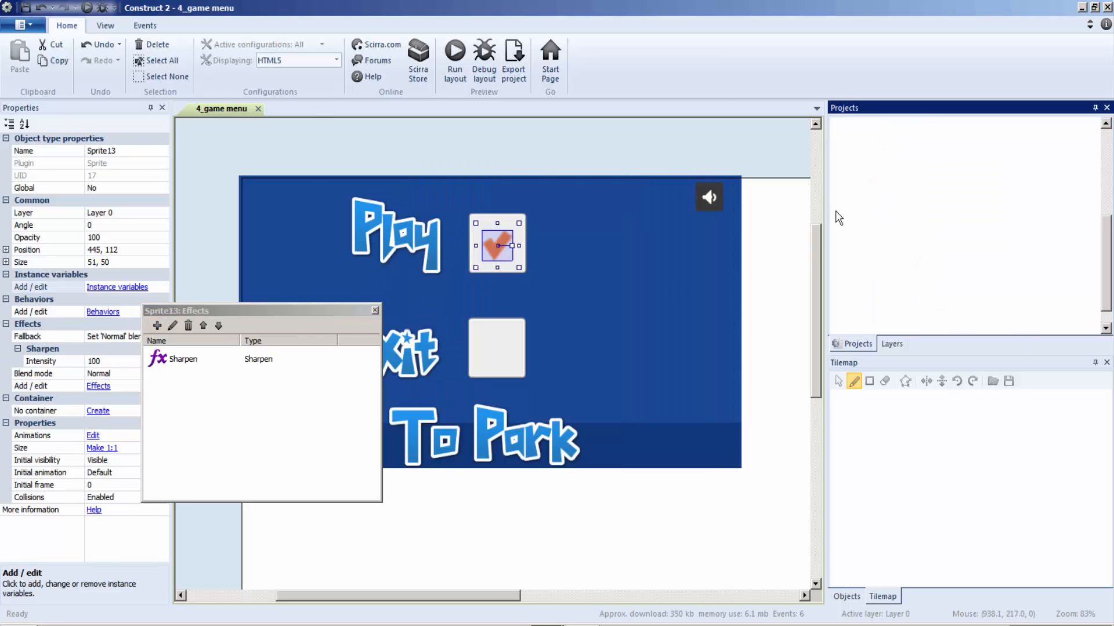
drag(899, 181, 496, 355)
click(498, 361)
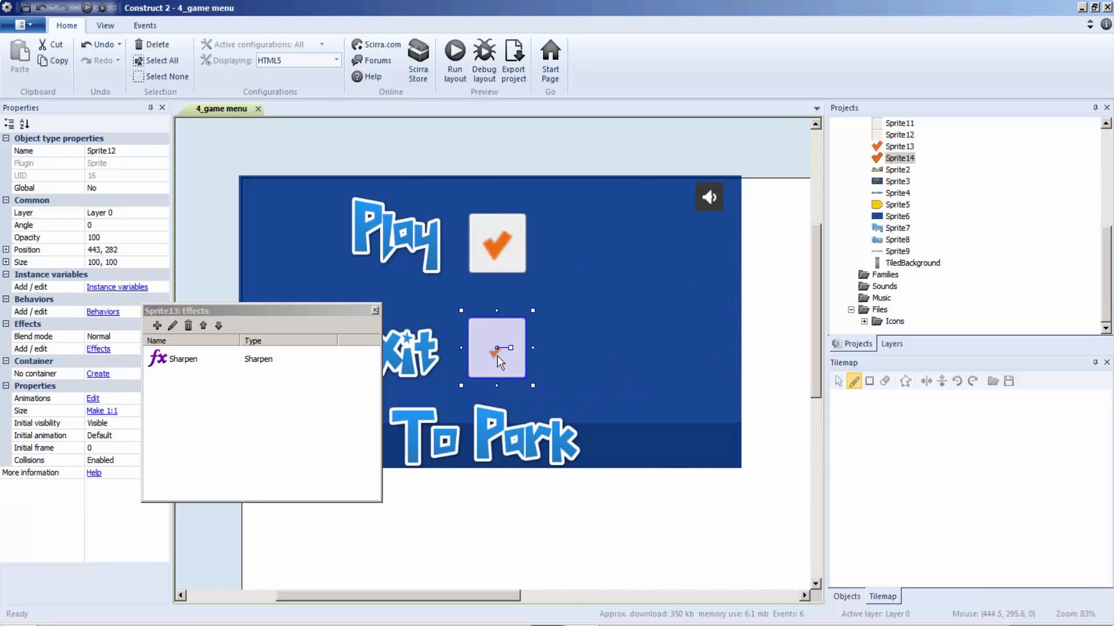
click(495, 353)
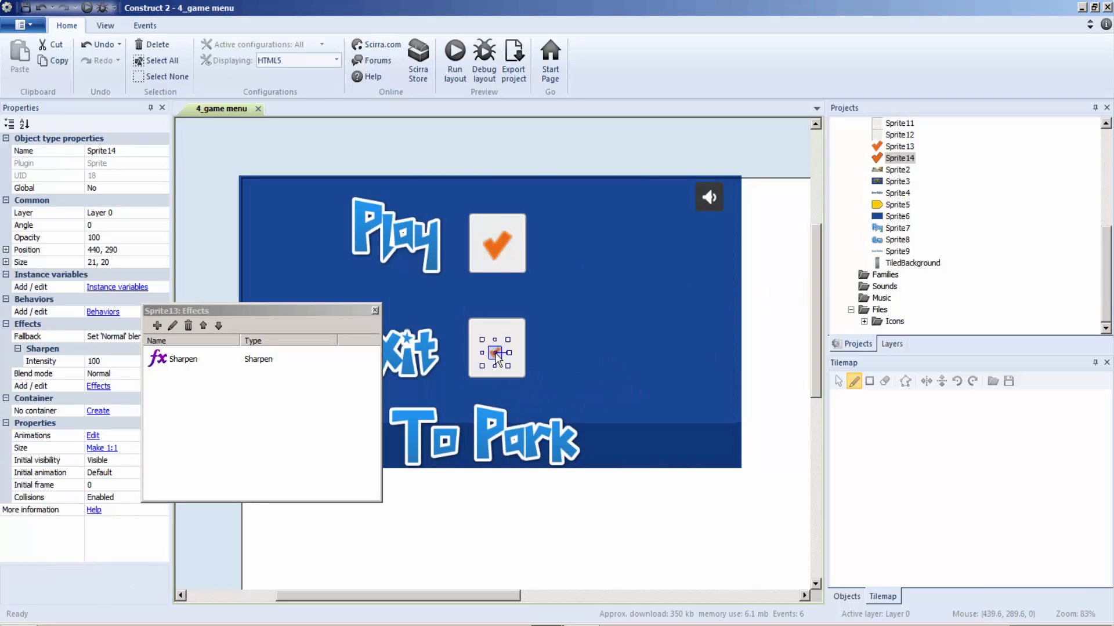
Step: Set the cloned checkmark's size to 51, 50 and centre it on the panel beside Exit, at about 445, 284
click(375, 311)
click(103, 262)
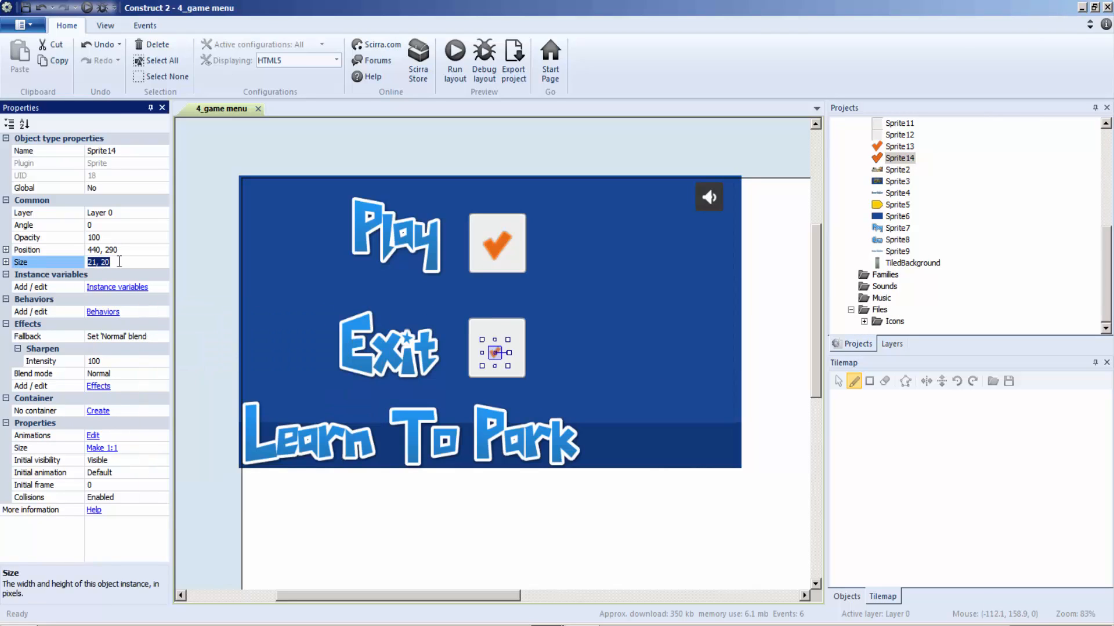
text(5)
click(212, 264)
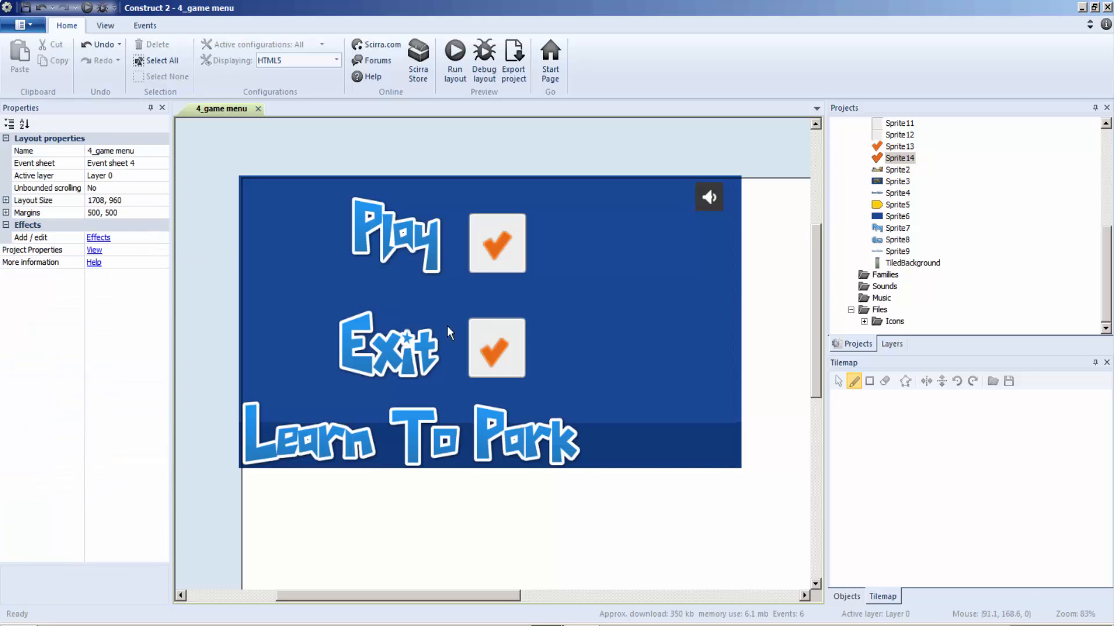
click(499, 360)
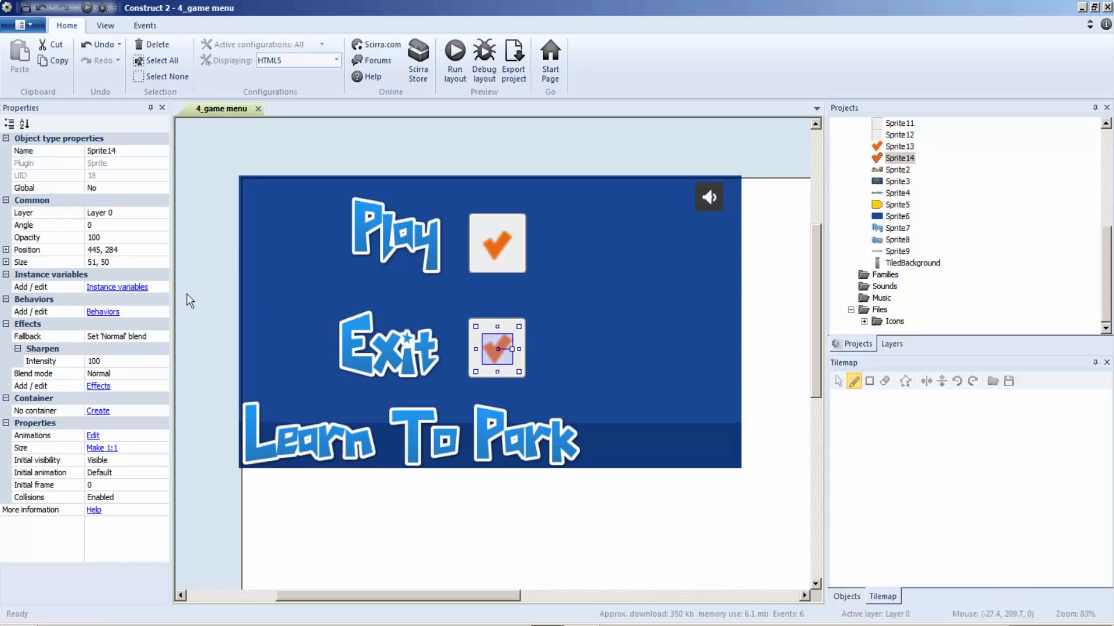
click(221, 291)
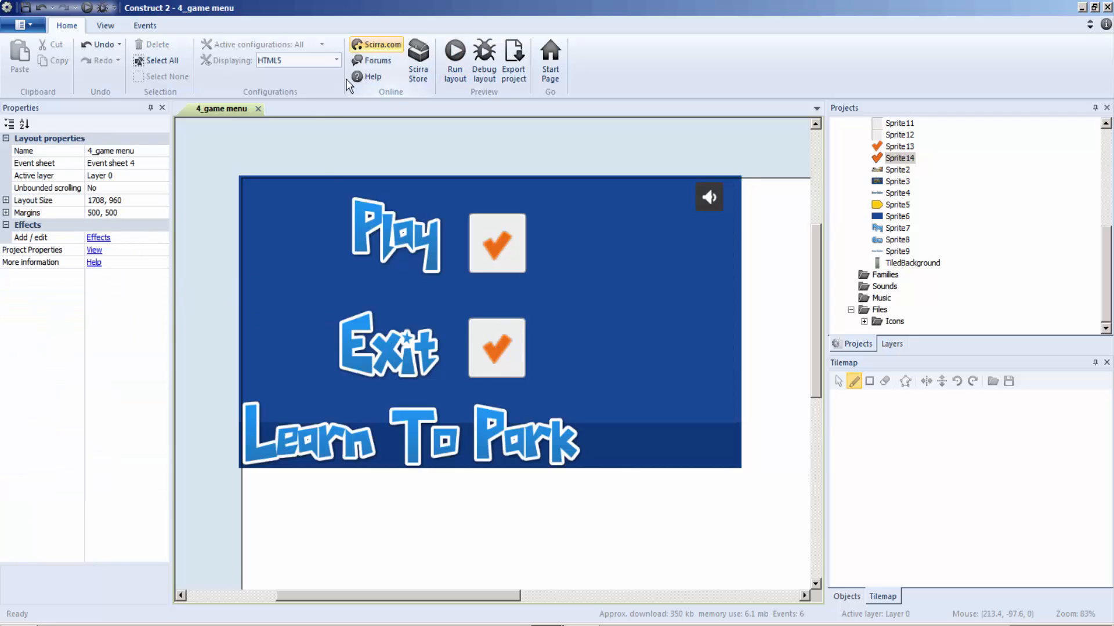
Step: Preview the game from the 1_studio id layout through the loading scene to the game menu, then close the preview
drag(1105, 264, 1013, 155)
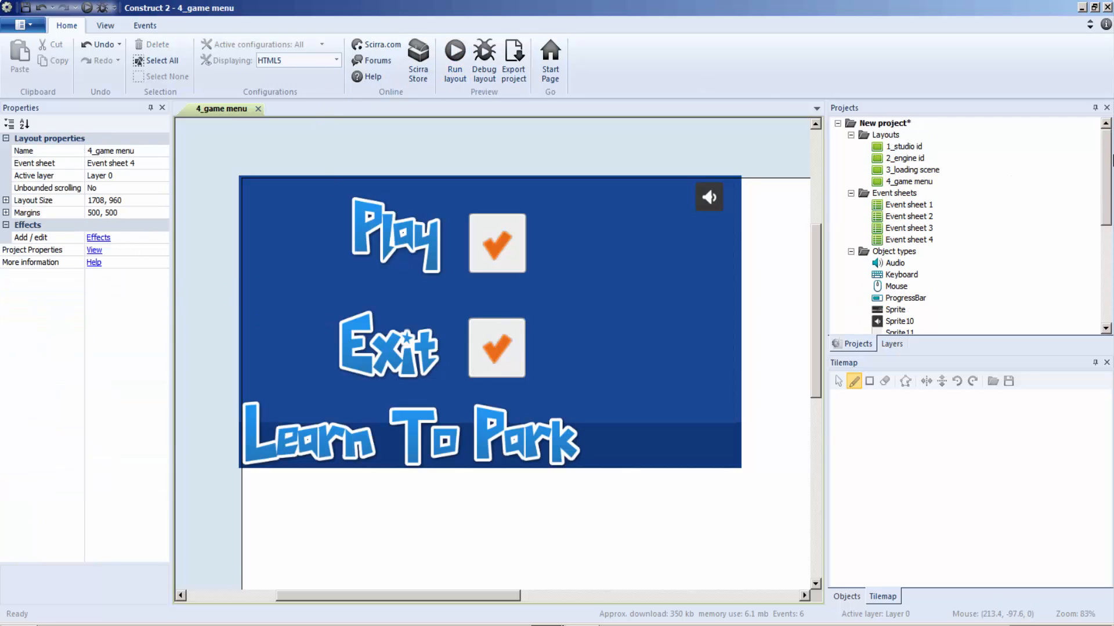
double_click(899, 148)
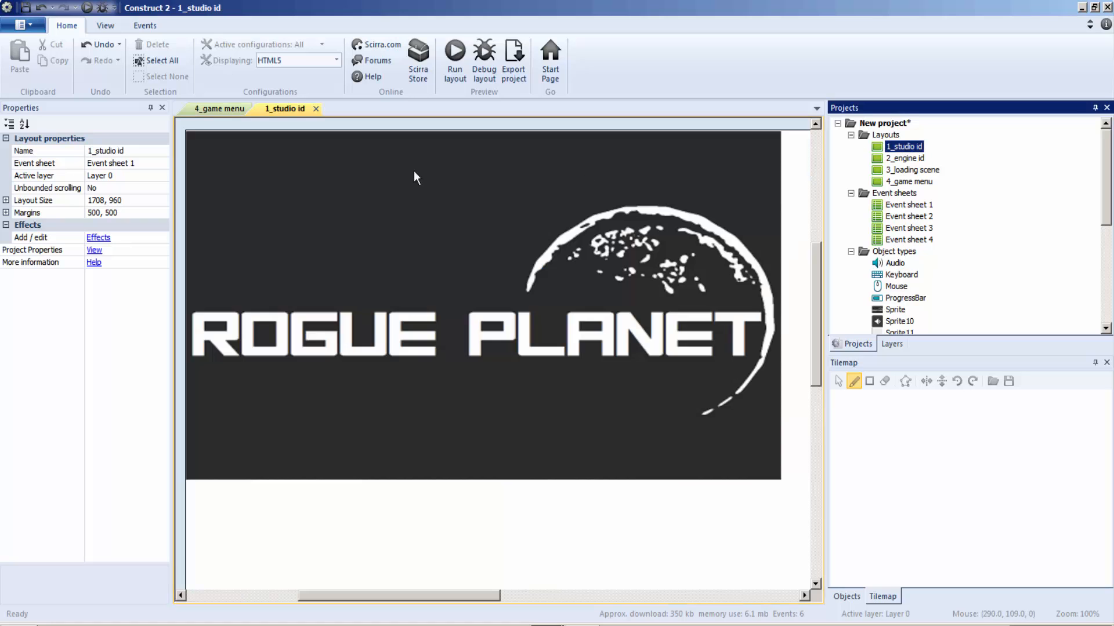
click(455, 67)
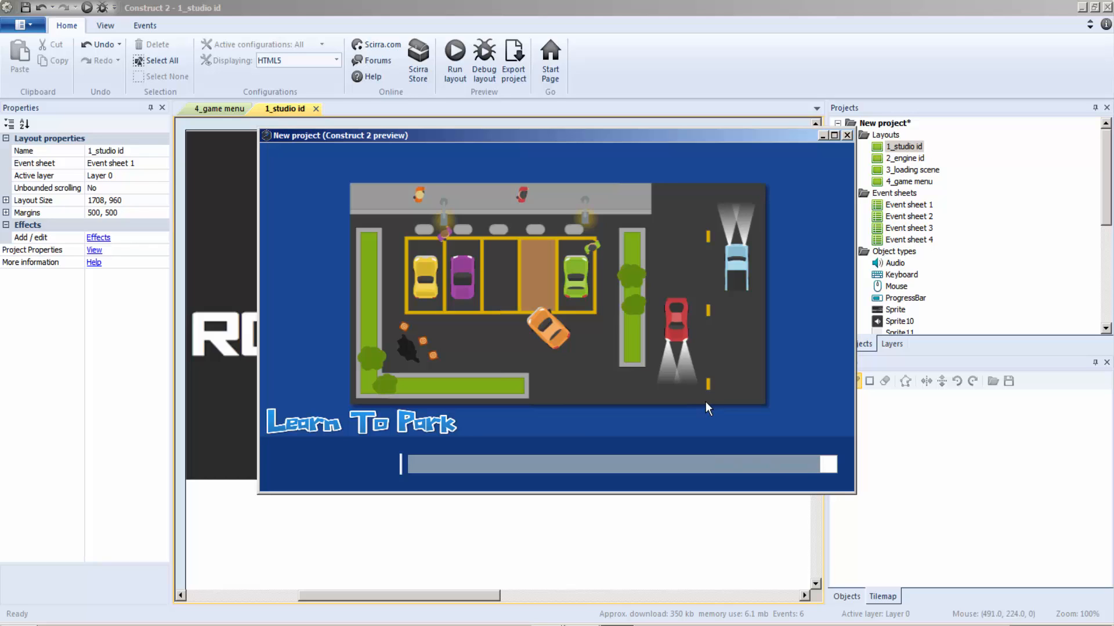
click(367, 462)
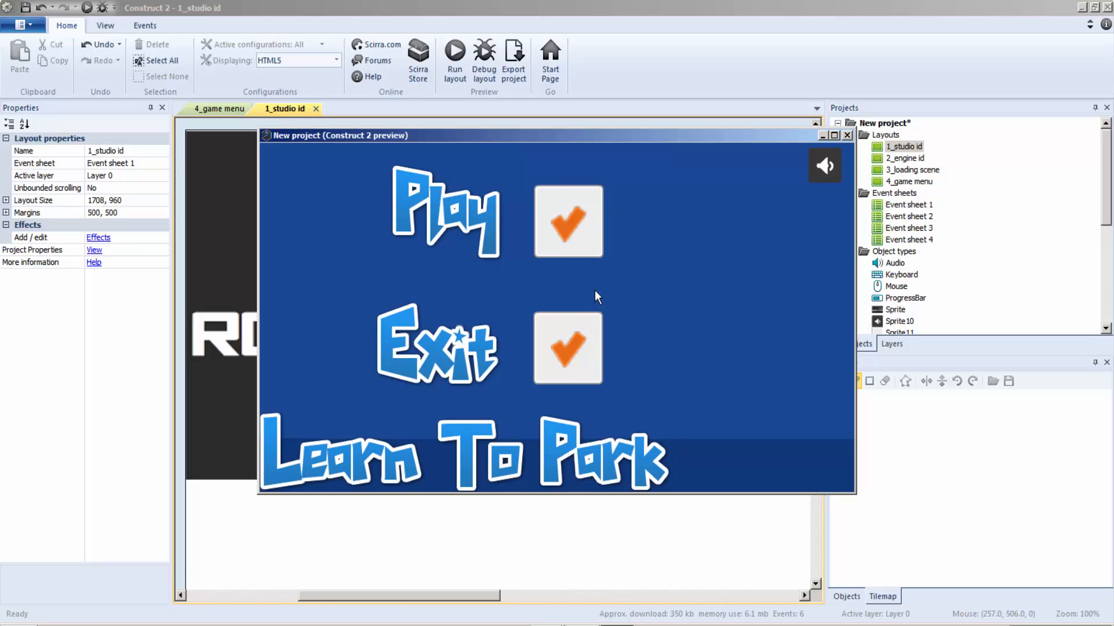
click(847, 137)
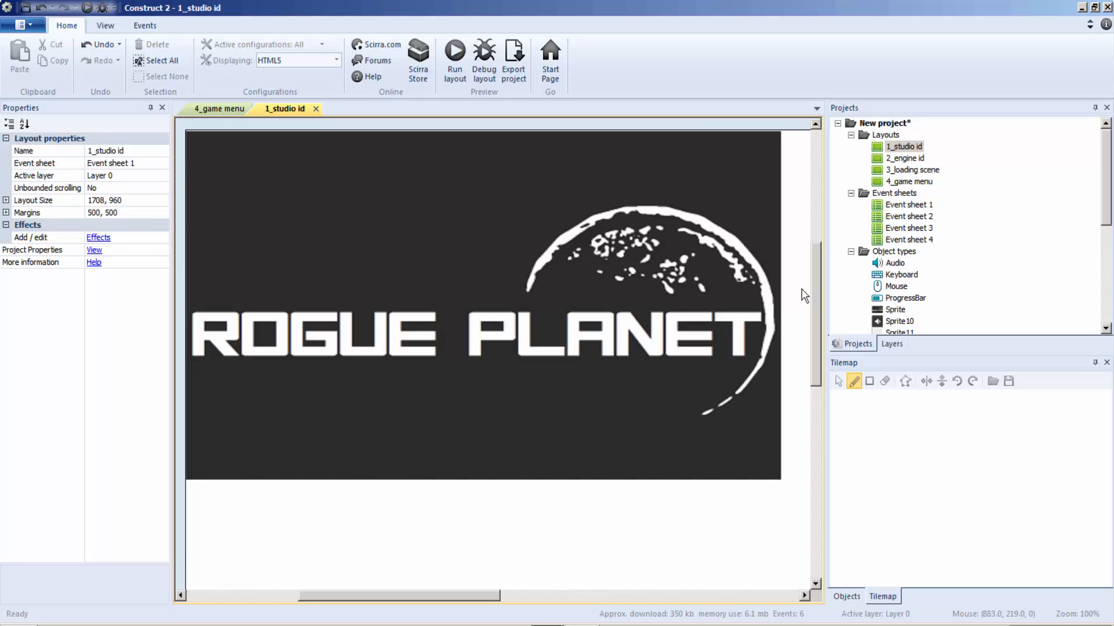
mouse_move(814, 276)
mouse_down()
mouse_move(818, 232)
mouse_move(818, 277)
mouse_up()
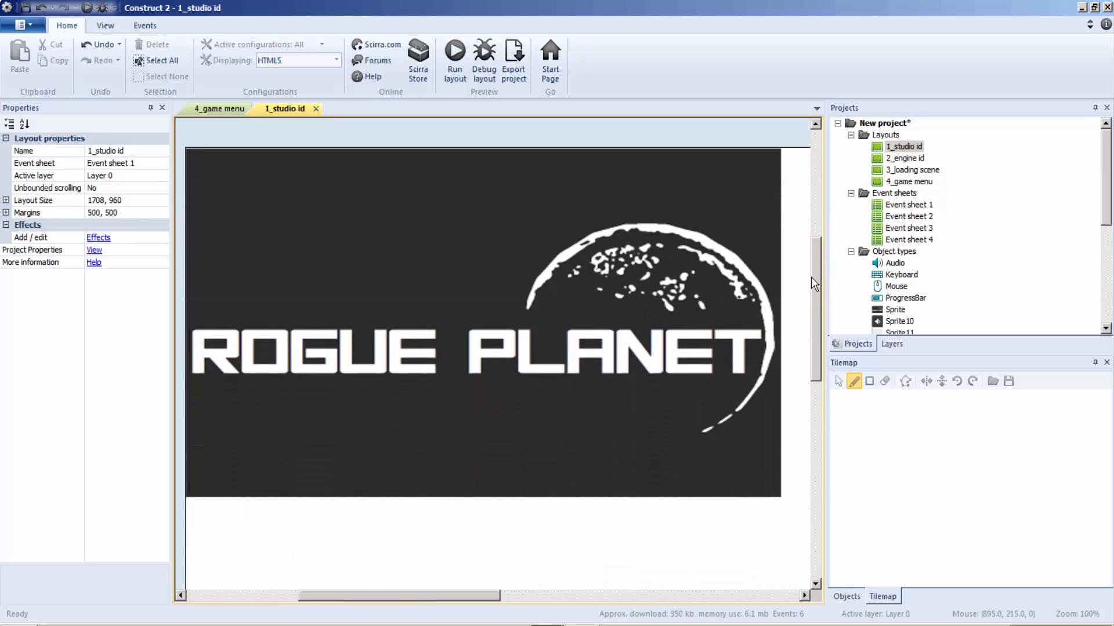